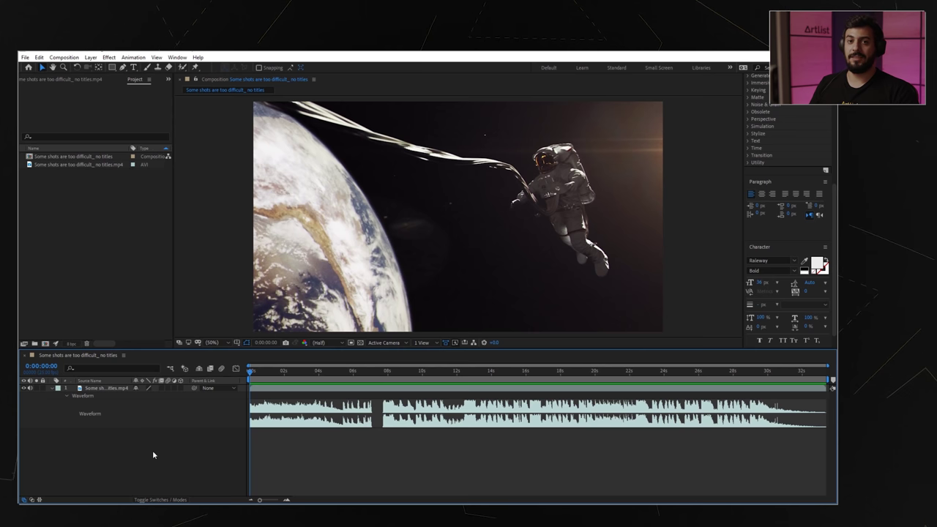
Step: Create a centre-aligned text layer reading "Some shots" in the dark area between Earth and the astronaut
{"action": "key", "text": "ctrl+t"}
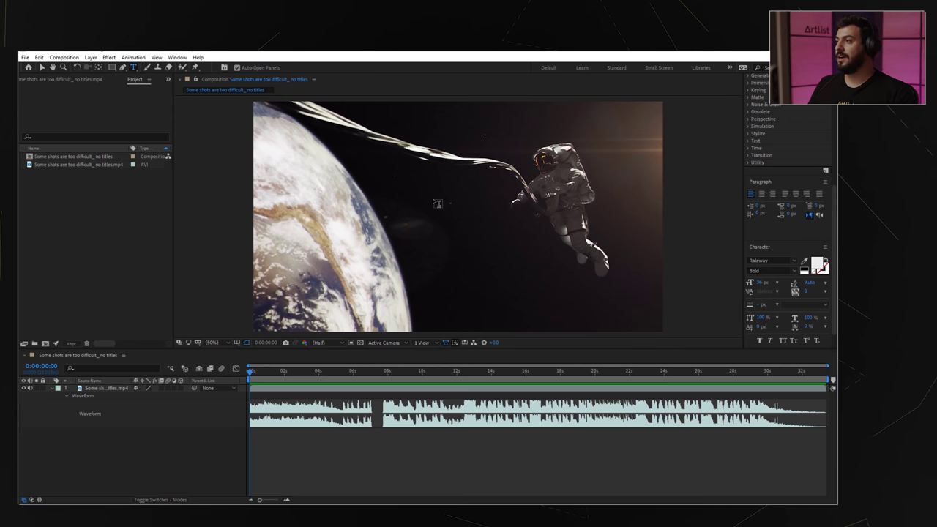
{"action": "left_click", "coordinate": [761, 194]}
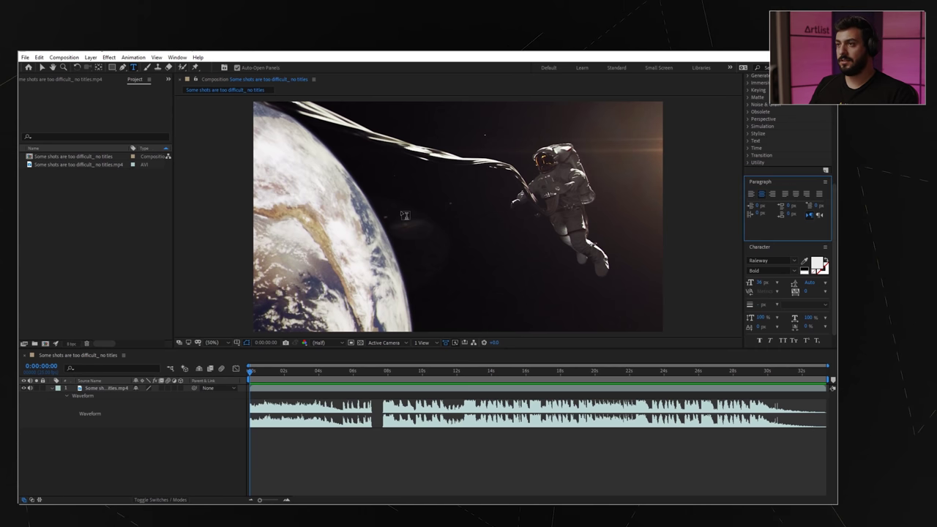
{"action": "left_click", "coordinate": [432, 193]}
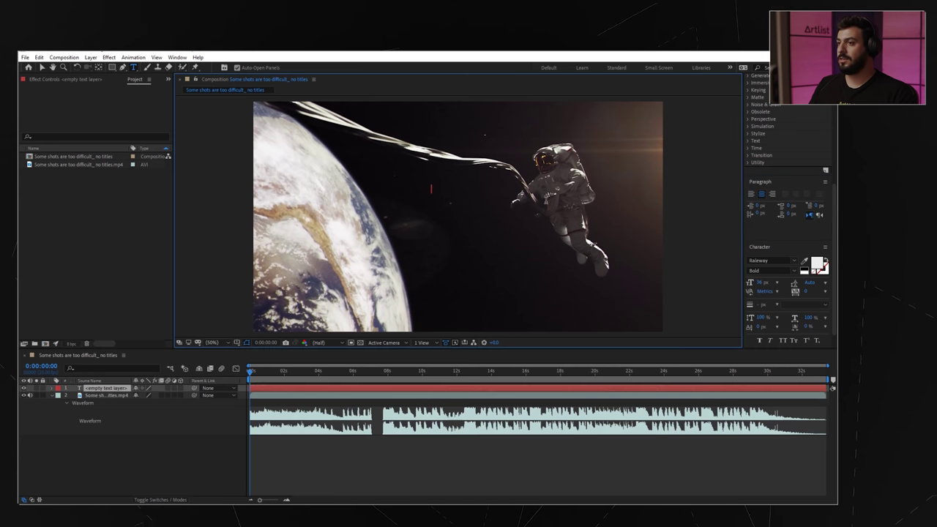
{"action": "type", "text": "Some sh"}
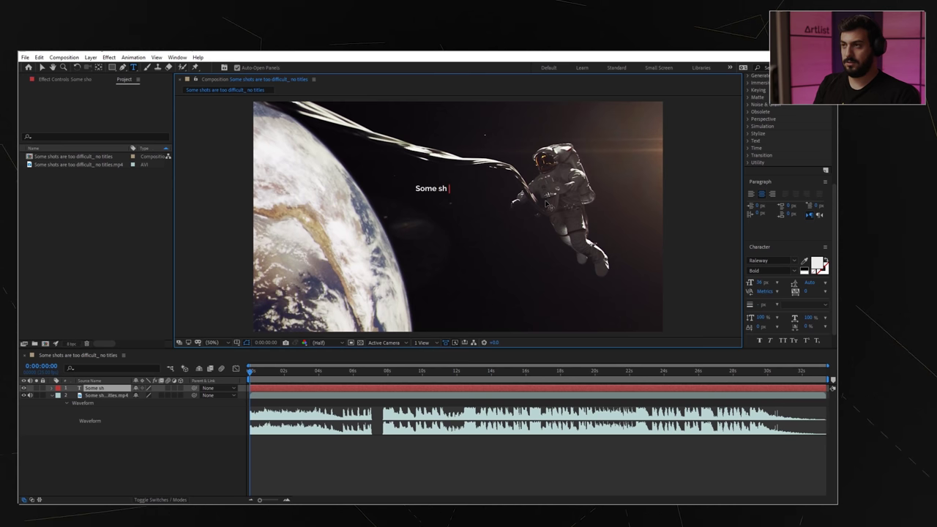
{"action": "type", "text": "ots"}
Step: Set the font size of the whole "Some shots" text to 90 px
{"action": "key", "text": "ctrl+a"}
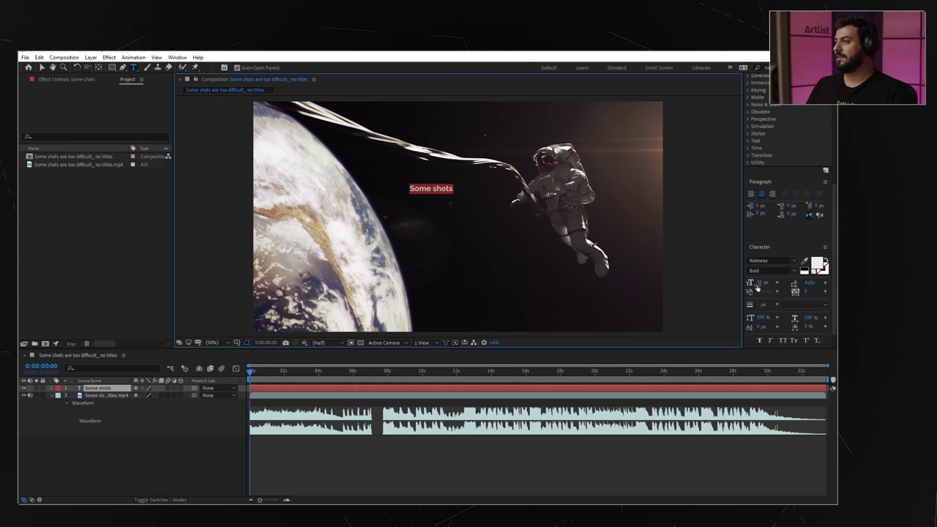
{"action": "left_click", "coordinate": [761, 282]}
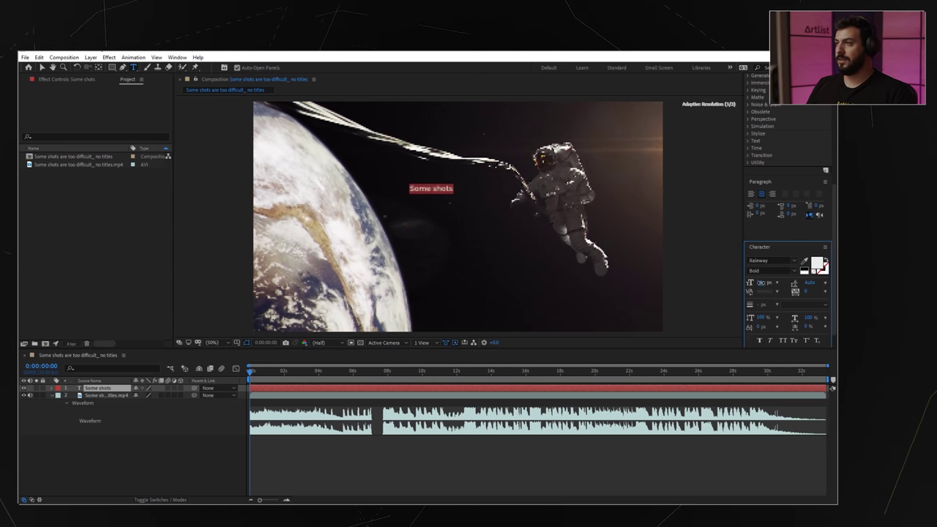
{"action": "left_click_drag", "start_coordinate": [763, 282], "coordinate": [786, 282]}
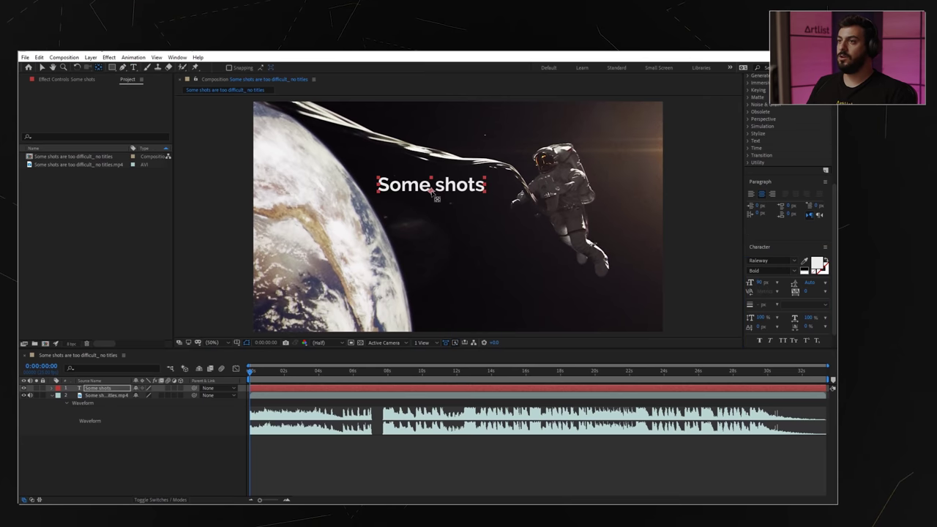
Step: Move the text layer's anchor point to the centre of the words "Some shots"
{"action": "left_click", "coordinate": [431, 191]}
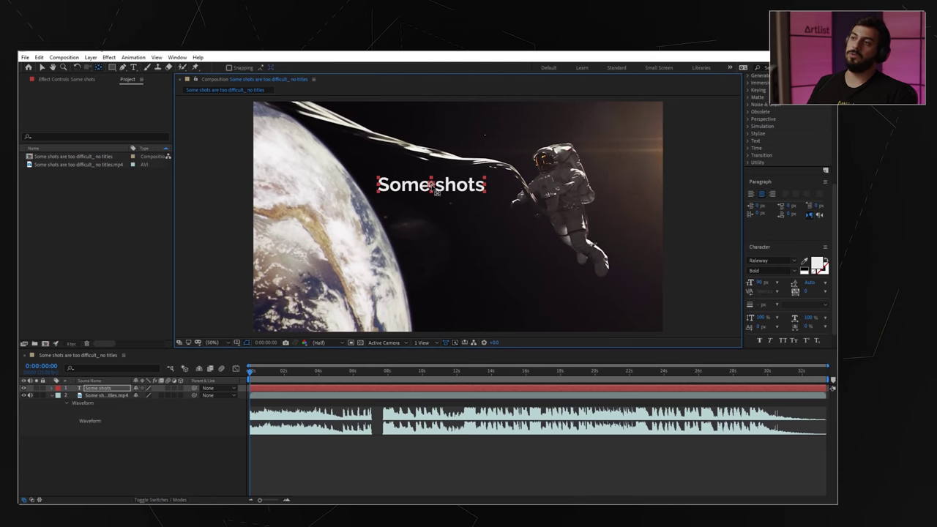
{"action": "scroll", "coordinate": [437, 187], "scroll_direction": "up", "scroll_amount": 4}
{"action": "scroll", "coordinate": [402, 154], "scroll_direction": "down", "scroll_amount": 2}
{"action": "key", "text": "v"}
{"action": "scroll", "coordinate": [398, 155], "scroll_direction": "down", "scroll_amount": 2}
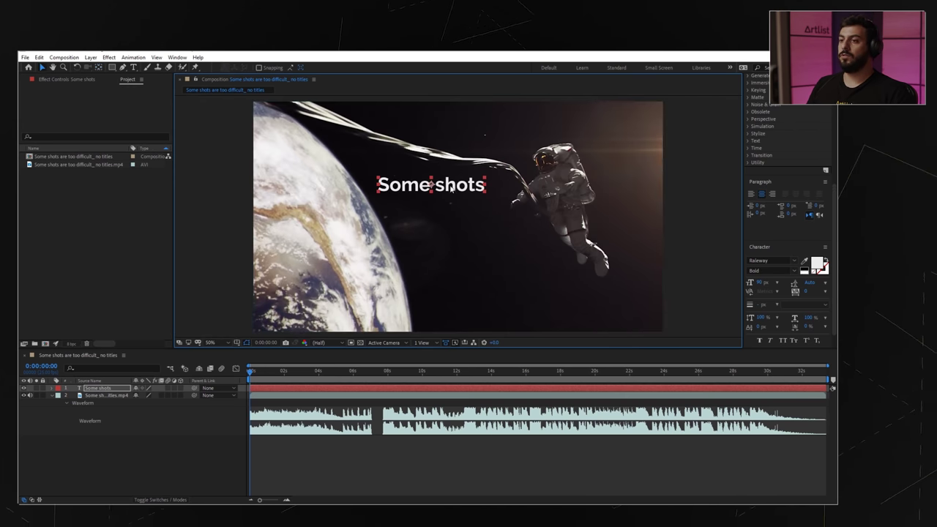
Step: Show the Title/Action Safe overlay and move the text onto the centre of the frame
{"action": "left_click", "coordinate": [238, 343]}
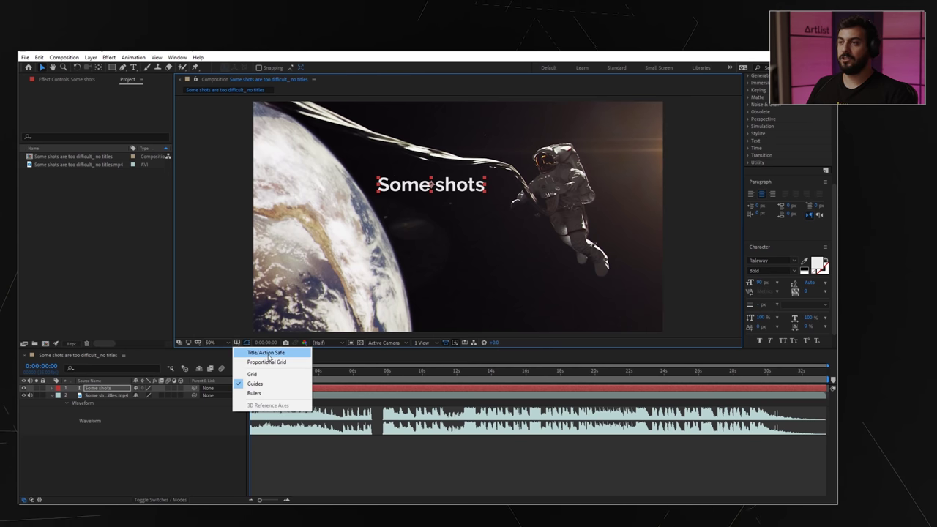
{"action": "left_click", "coordinate": [265, 352]}
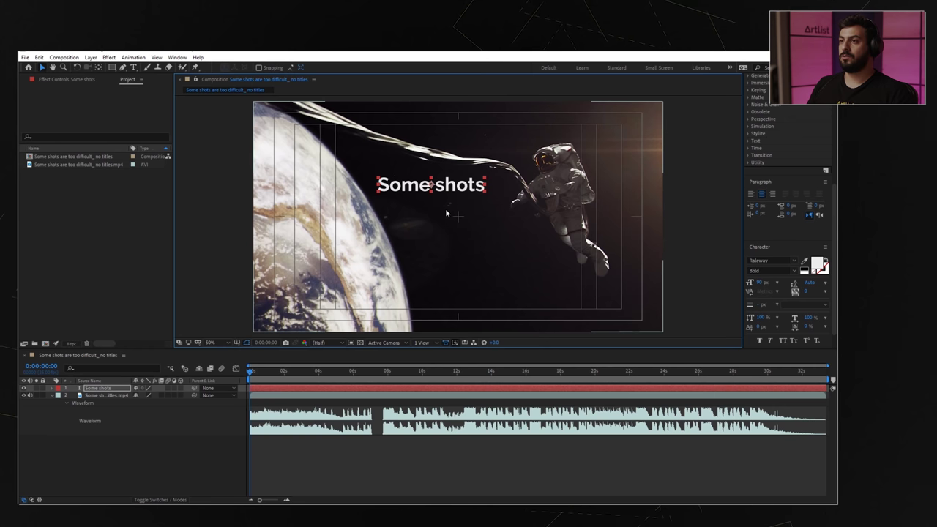
{"action": "left_click_drag", "start_coordinate": [456, 194], "coordinate": [478, 219]}
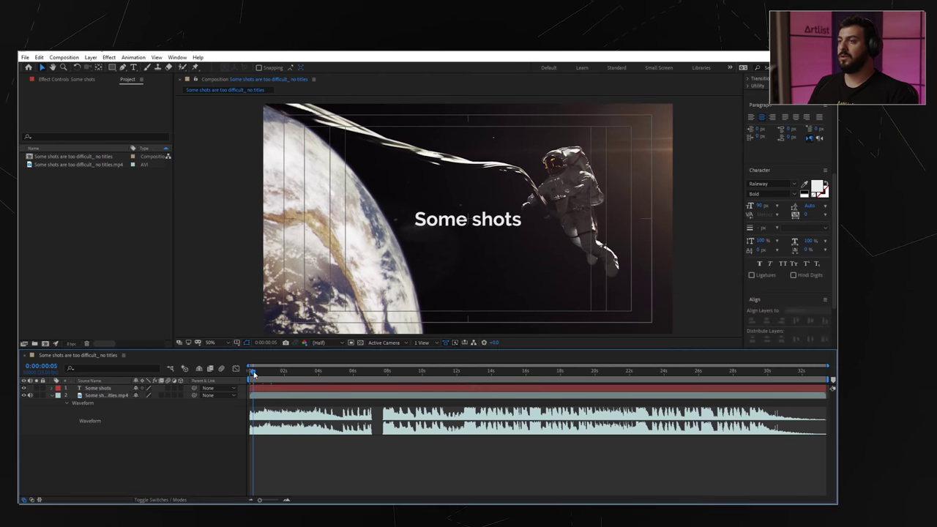
Step: Draw a closed four-point slanted mask around the words on the text layer with the Pen tool, at about 0:00:03:08
{"action": "left_click_drag", "start_coordinate": [253, 372], "coordinate": [308, 378]}
{"action": "left_click", "coordinate": [103, 389]}
{"action": "left_click", "coordinate": [112, 66]}
{"action": "left_click", "coordinate": [123, 67]}
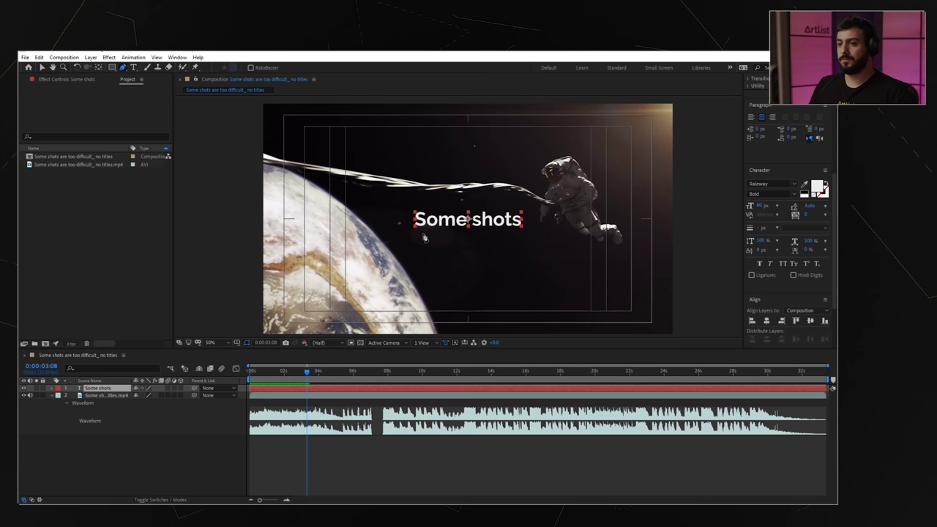
{"action": "left_click", "coordinate": [419, 179]}
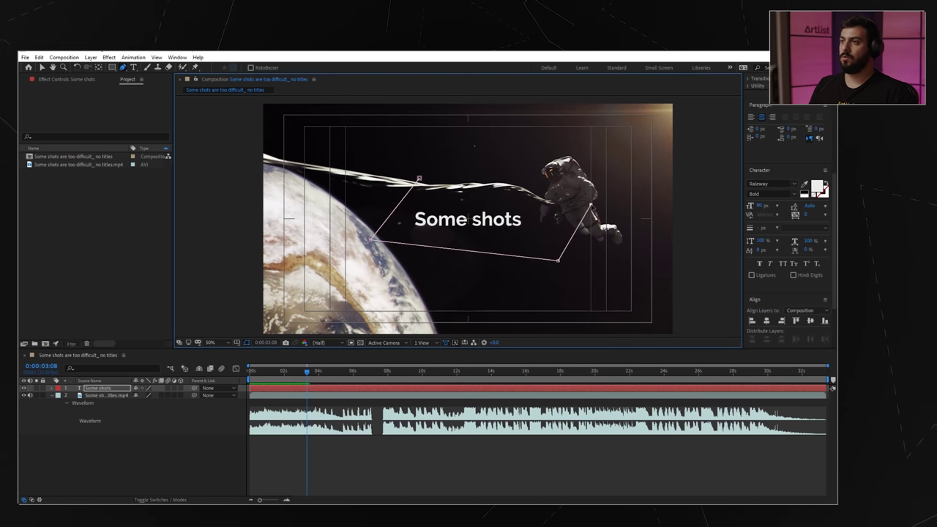
{"action": "key", "text": "v"}
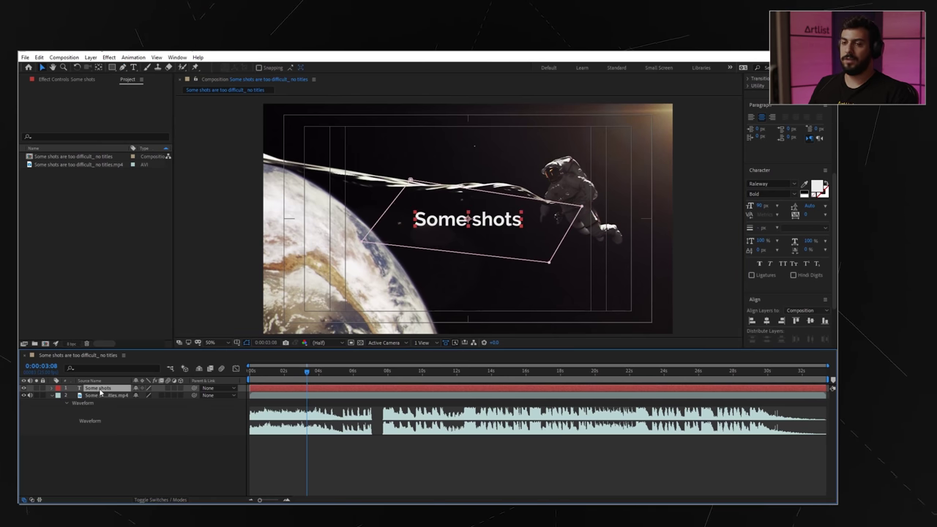
Step: Feather the text layer's mask and shift the mask rightward so its soft edge cuts through the word "Some"
{"action": "key", "text": "f"}
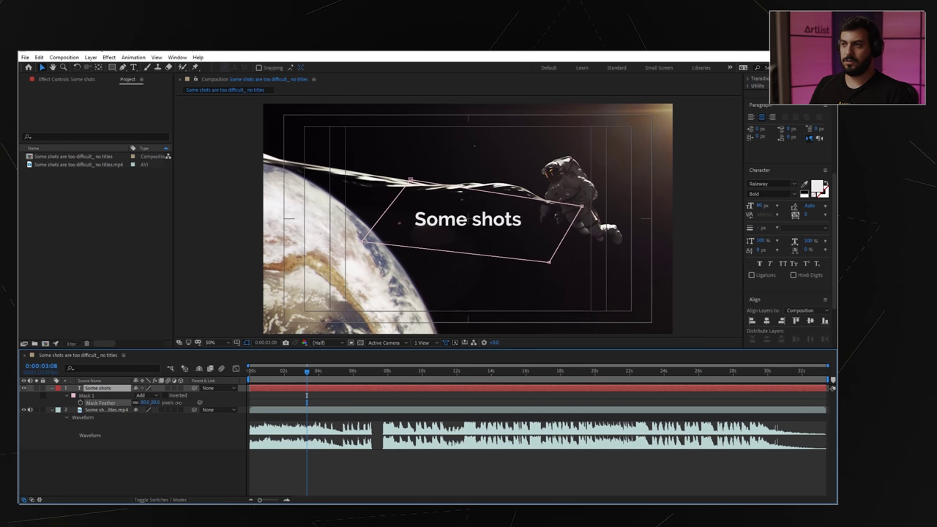
{"action": "double_click", "coordinate": [451, 254]}
{"action": "left_click_drag", "start_coordinate": [449, 254], "coordinate": [514, 265]}
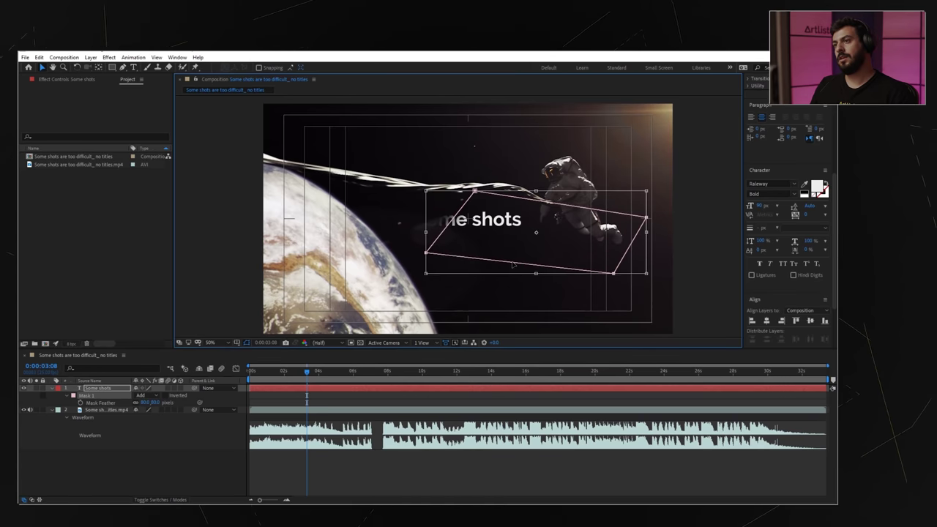
{"action": "left_click", "coordinate": [184, 450]}
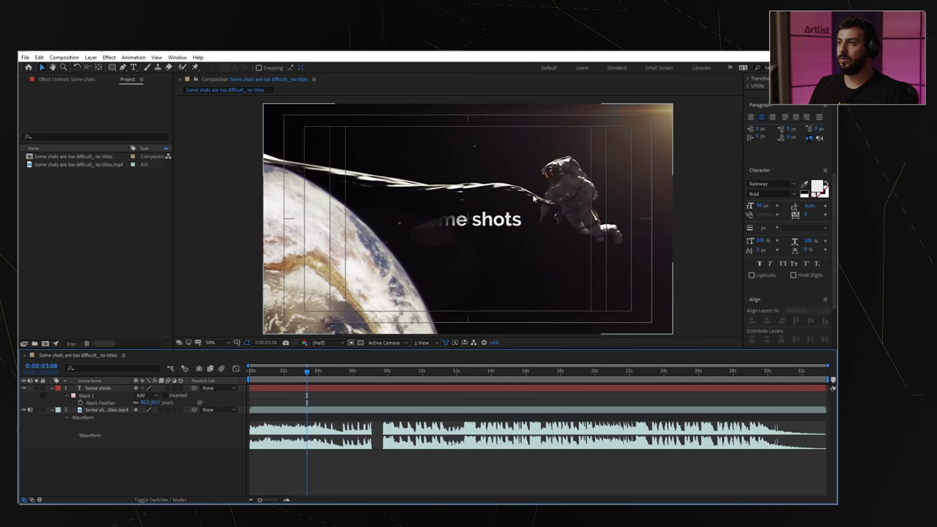
Step: Start Mask Path keyframing on the text layer at 0:00:00:00 and move the mask leftward until it covers only "Some"
{"action": "left_click", "coordinate": [297, 388]}
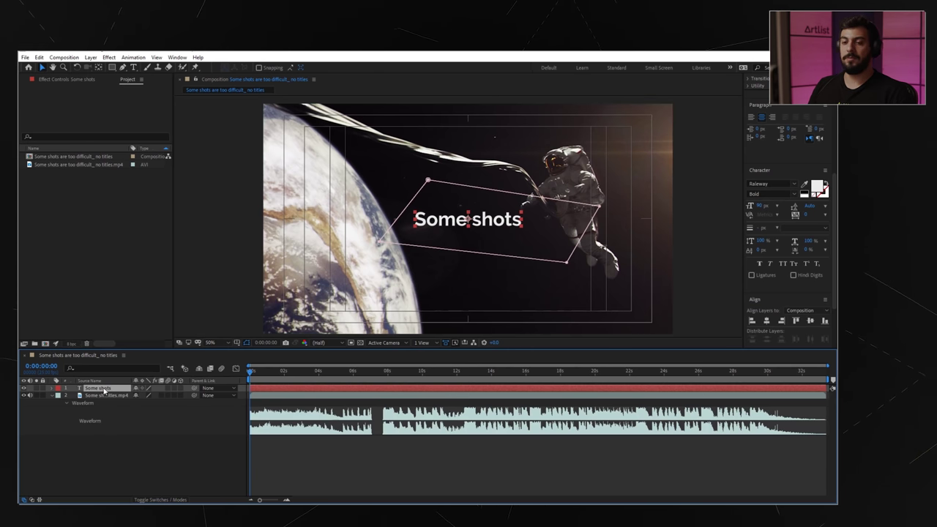
{"action": "key", "text": "m"}
{"action": "key", "text": "m"}
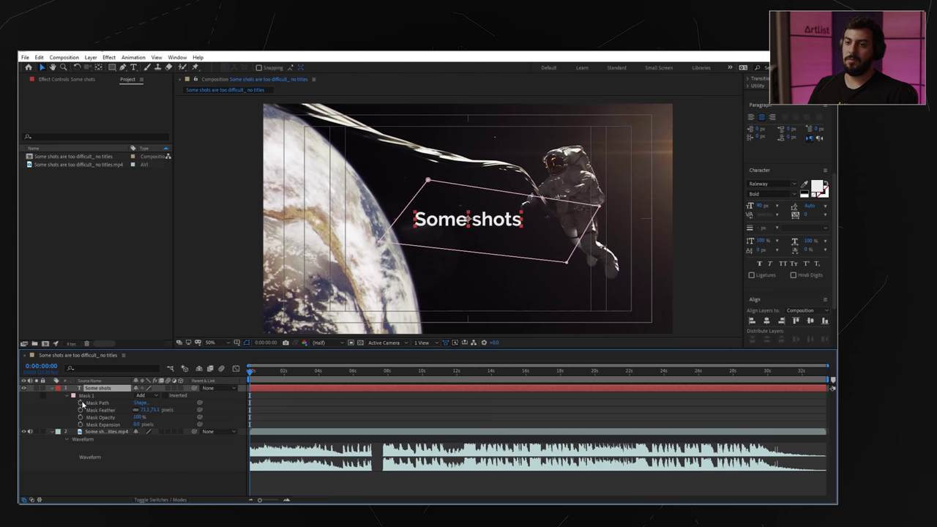
{"action": "left_click", "coordinate": [81, 402]}
{"action": "double_click", "coordinate": [498, 255]}
{"action": "left_click_drag", "start_coordinate": [498, 255], "coordinate": [405, 237]}
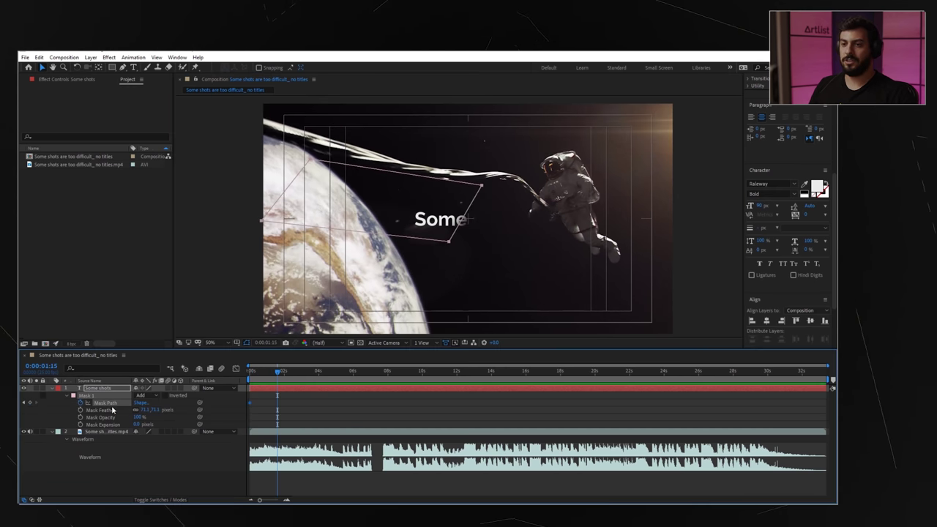
Step: At 0:00:01:15, move the whole mask rightward past the end of the text to keyframe the wipe-out
{"action": "left_click", "coordinate": [403, 237]}
{"action": "double_click", "coordinate": [403, 237]}
{"action": "left_click_drag", "start_coordinate": [404, 237], "coordinate": [657, 280]}
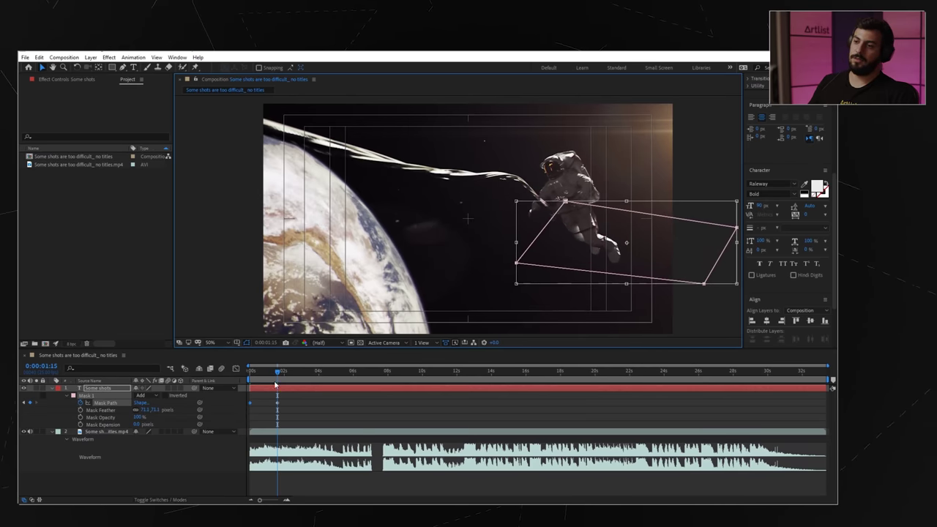
Step: Return to the start of the composition and play back the mask wipe across the text
{"action": "left_click", "coordinate": [278, 411]}
{"action": "left_click_drag", "start_coordinate": [277, 374], "coordinate": [161, 381]}
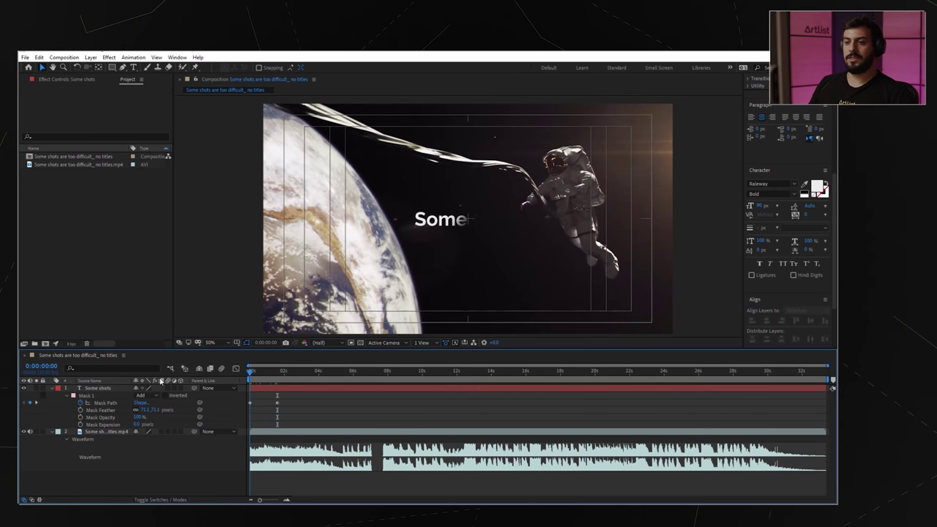
{"action": "key", "text": "space"}
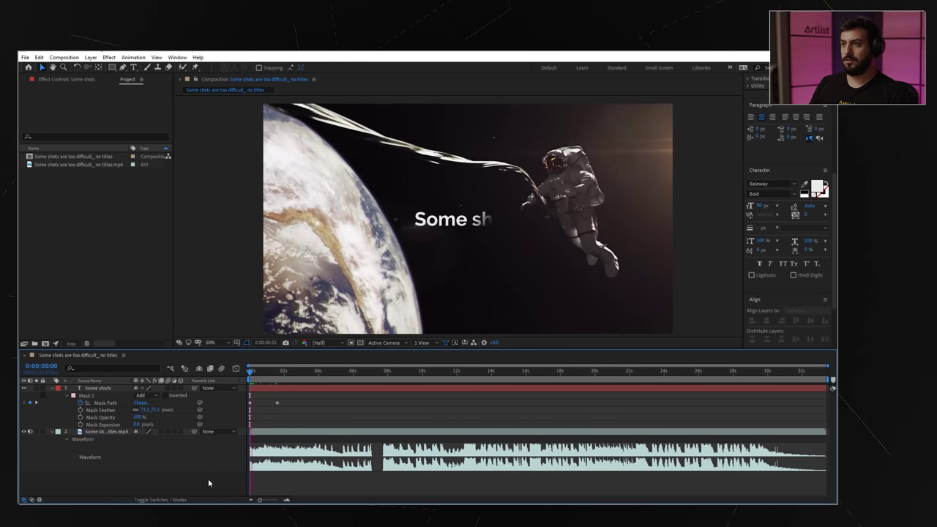
Step: Apply Easy Ease to both Mask Path keyframes of the text layer
{"action": "left_click", "coordinate": [279, 403]}
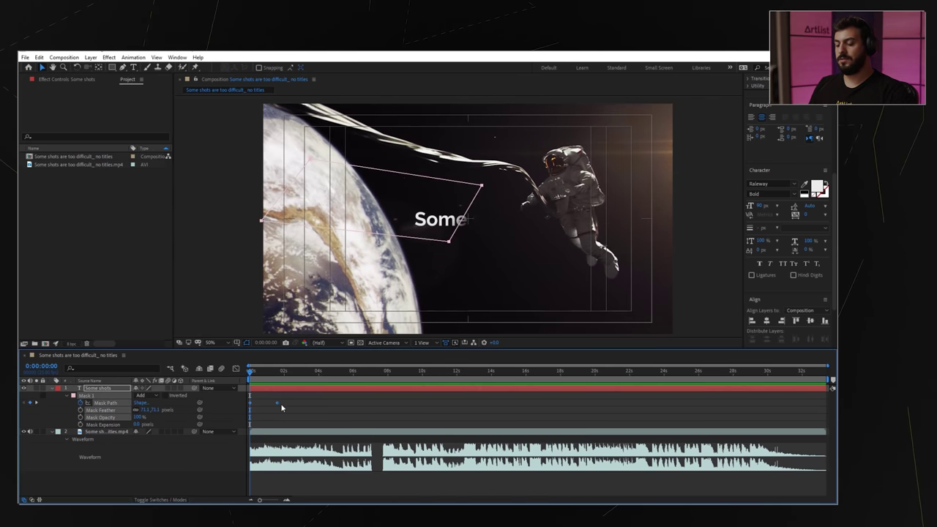
{"action": "left_click", "coordinate": [271, 409]}
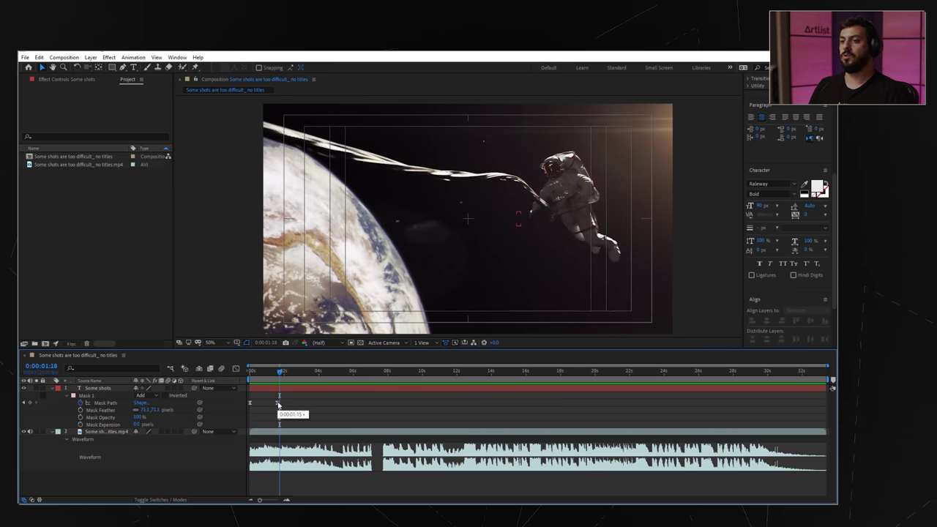
{"action": "left_click", "coordinate": [277, 402]}
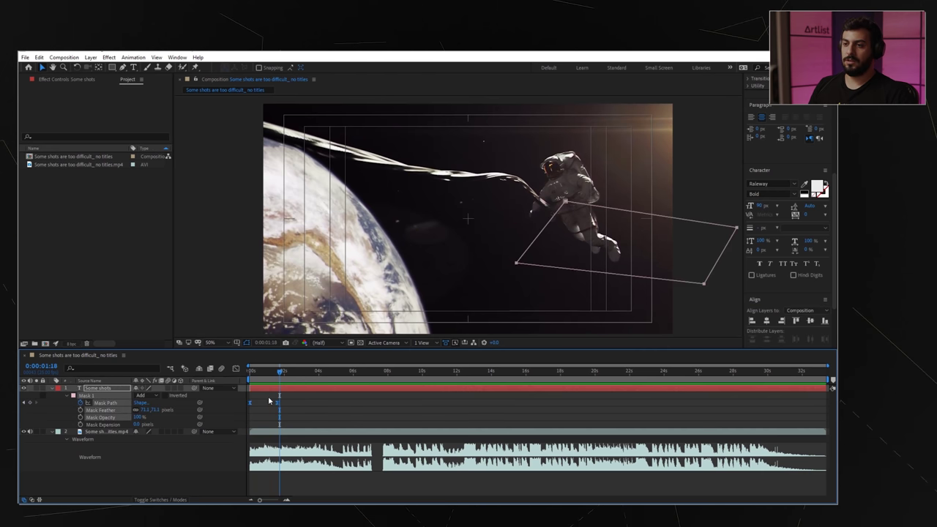
{"action": "left_click", "coordinate": [270, 400]}
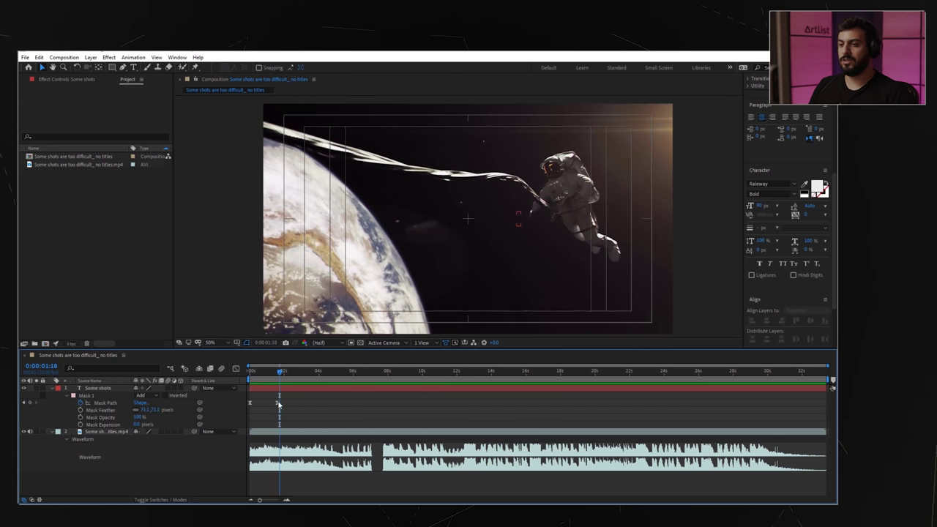
Step: Move the second Mask Path keyframe to just past 3 seconds and scrub through the slower wipe
{"action": "left_click_drag", "start_coordinate": [277, 403], "coordinate": [306, 405]}
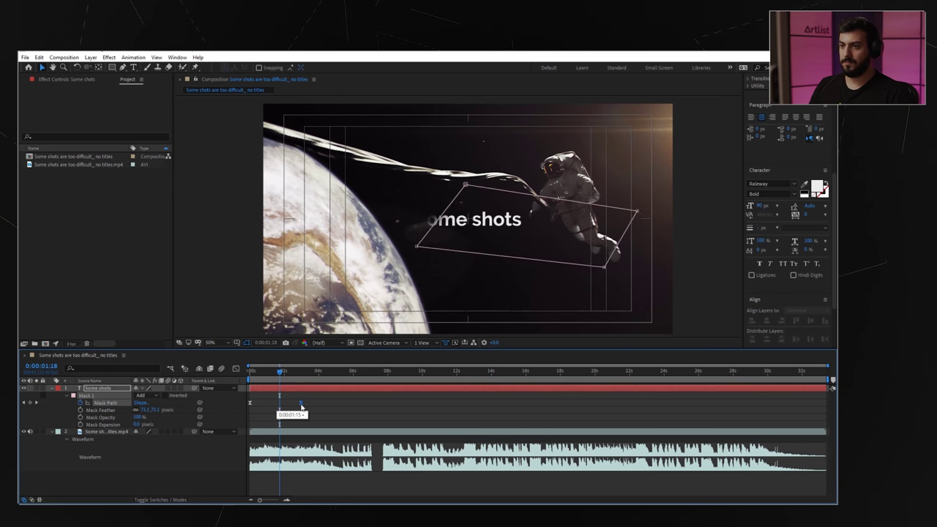
{"action": "key", "text": "Home"}
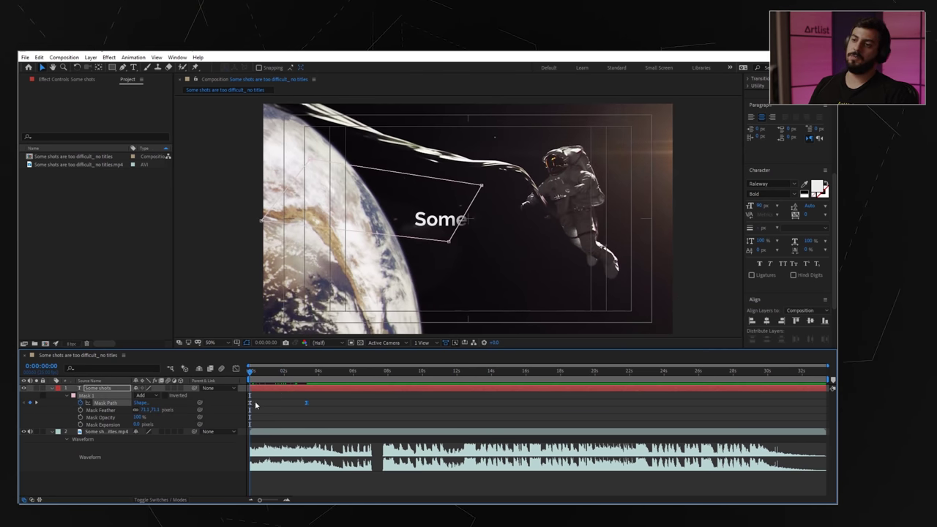
{"action": "left_click_drag", "start_coordinate": [261, 380], "coordinate": [275, 373]}
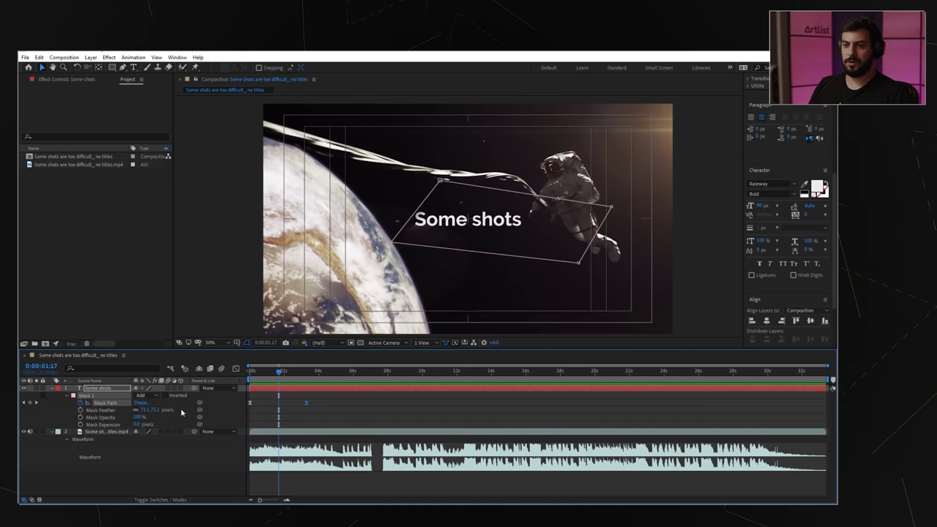
Step: Set the text mask's feather to 215 pixels and preview the softened wipe from the start
{"action": "key", "text": "space"}
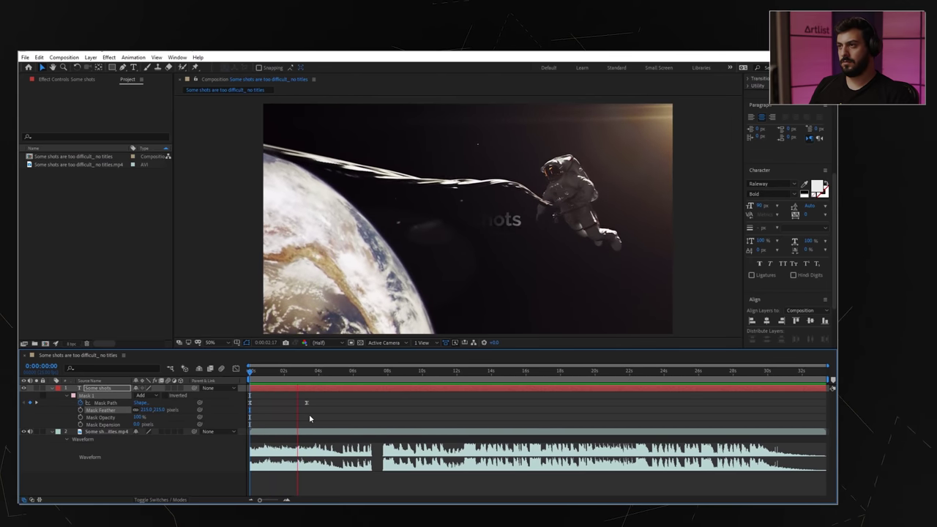
{"action": "key", "text": "space"}
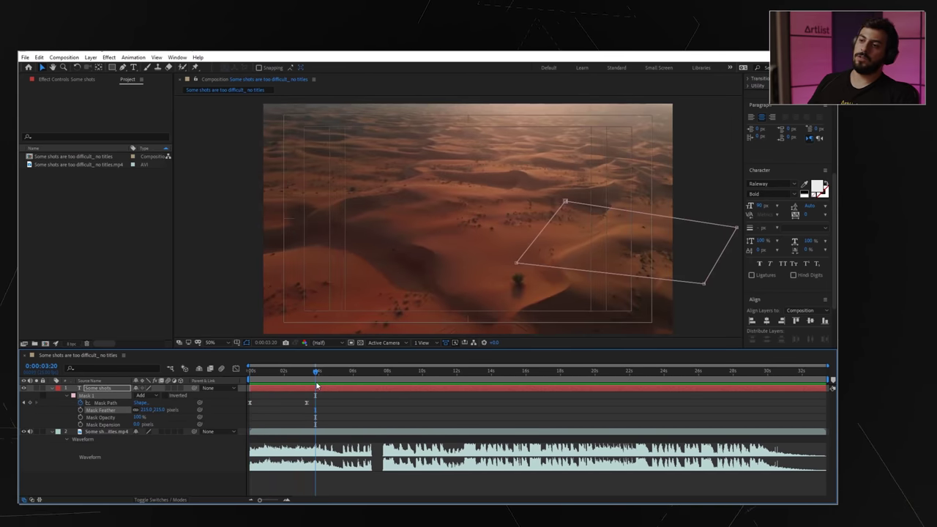
{"action": "left_click_drag", "start_coordinate": [315, 373], "coordinate": [268, 380]}
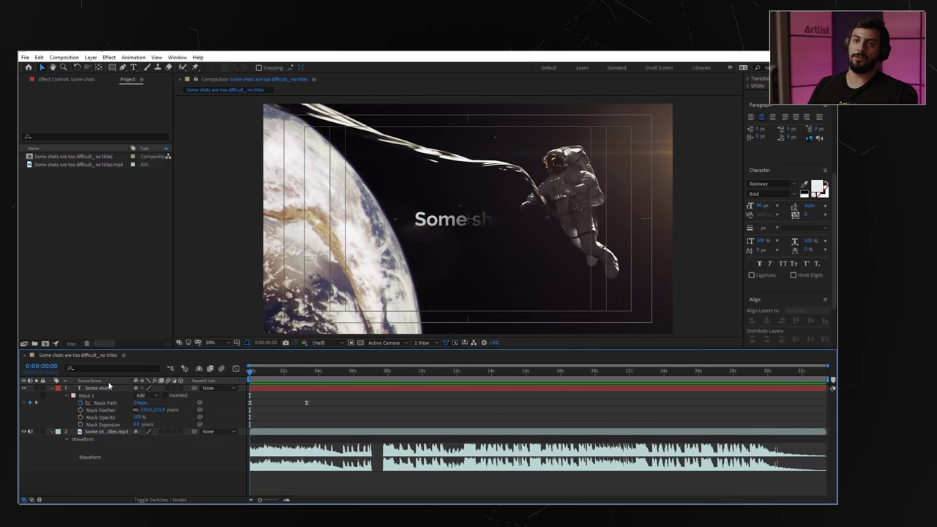
{"action": "left_click", "coordinate": [126, 405]}
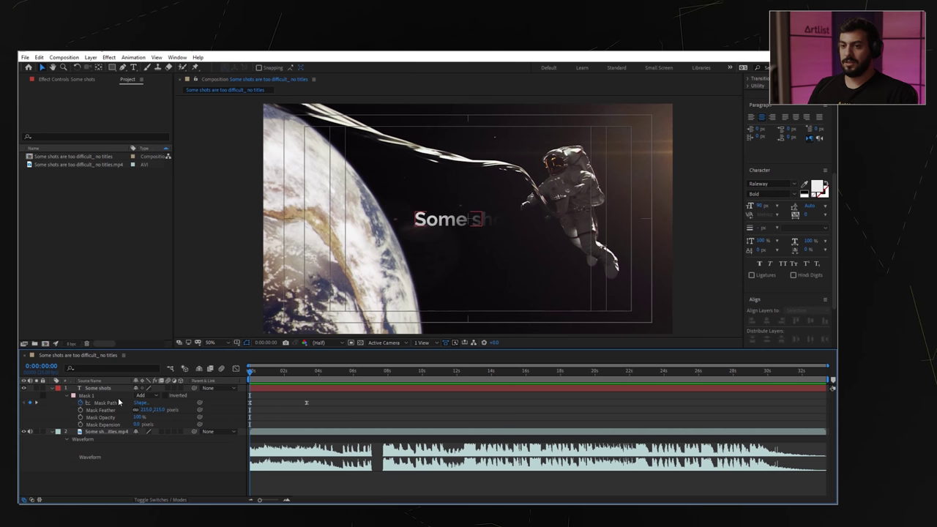
Step: Duplicate the "Some shots" text layer
{"action": "left_click", "coordinate": [100, 387]}
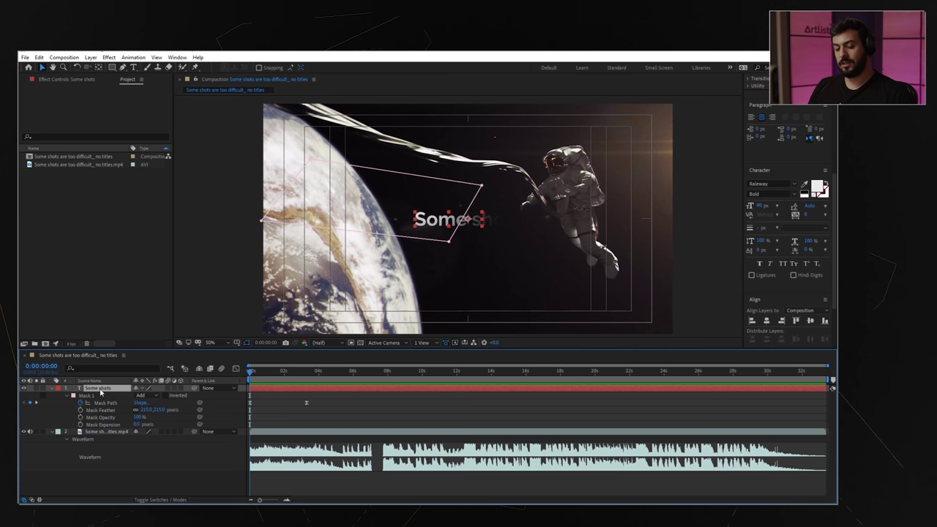
{"action": "key", "text": "ctrl+d"}
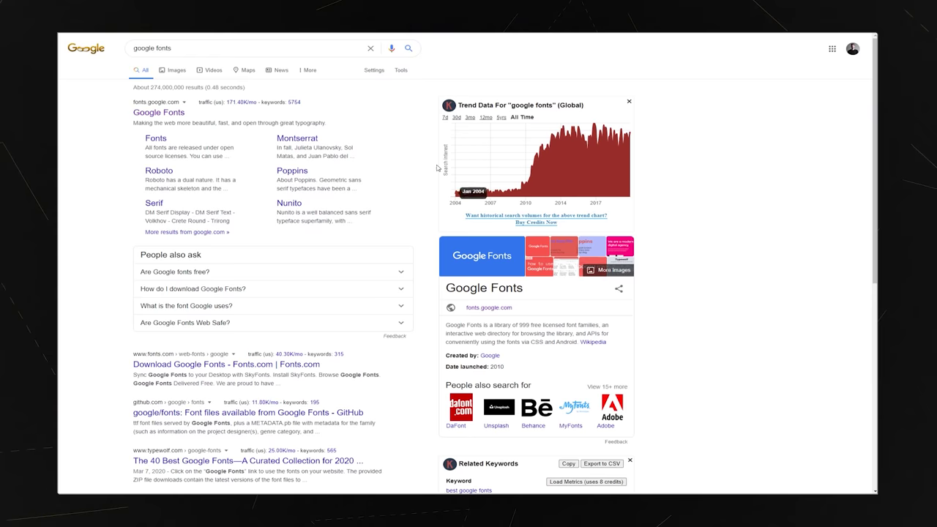
Step: Open Google Fonts in the browser and look through its font families and the styles of the Raleway family
{"action": "left_click", "coordinate": [180, 112]}
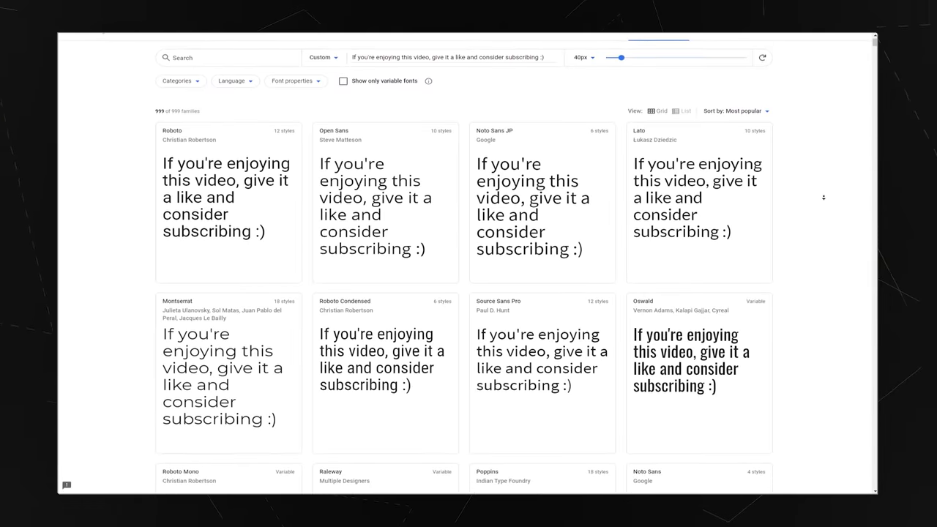
{"action": "scroll", "coordinate": [823, 198], "scroll_direction": "down", "scroll_amount": 2}
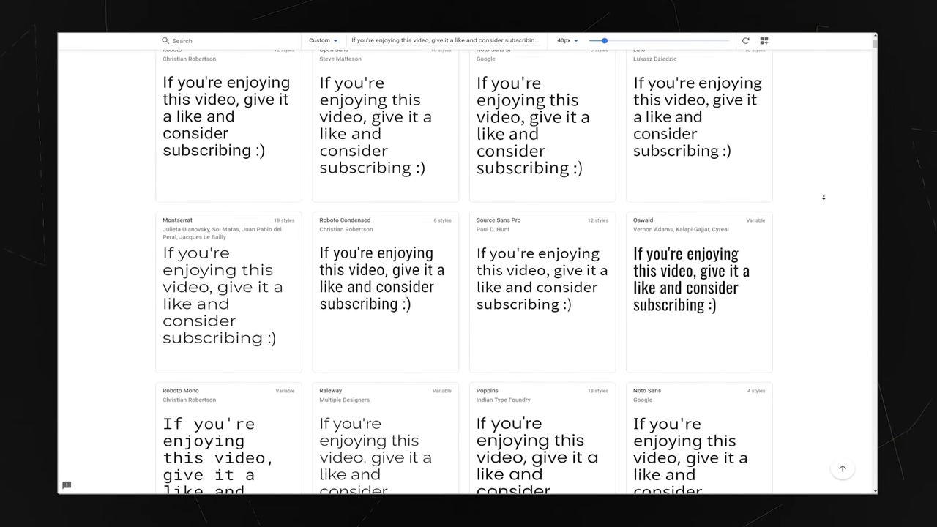
{"action": "scroll", "coordinate": [824, 198], "scroll_direction": "down", "scroll_amount": 2}
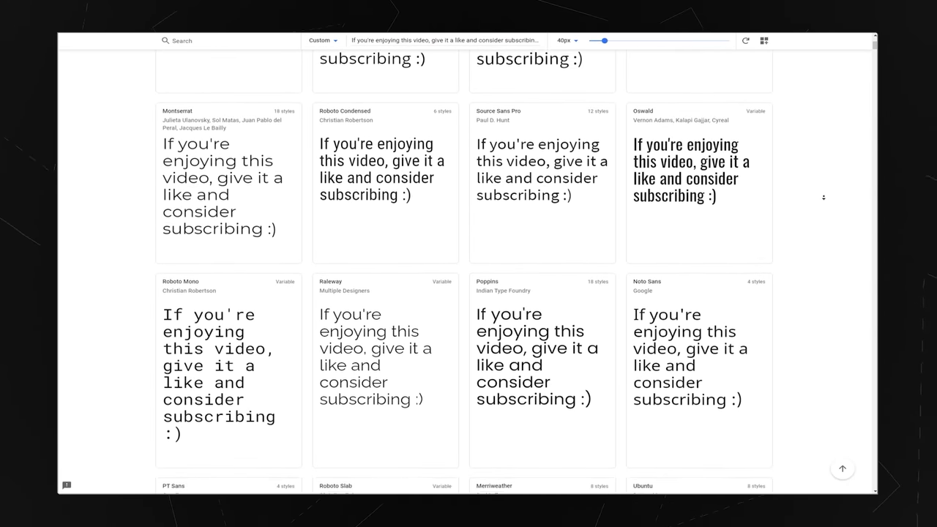
{"action": "scroll", "coordinate": [823, 197], "scroll_direction": "down", "scroll_amount": 2}
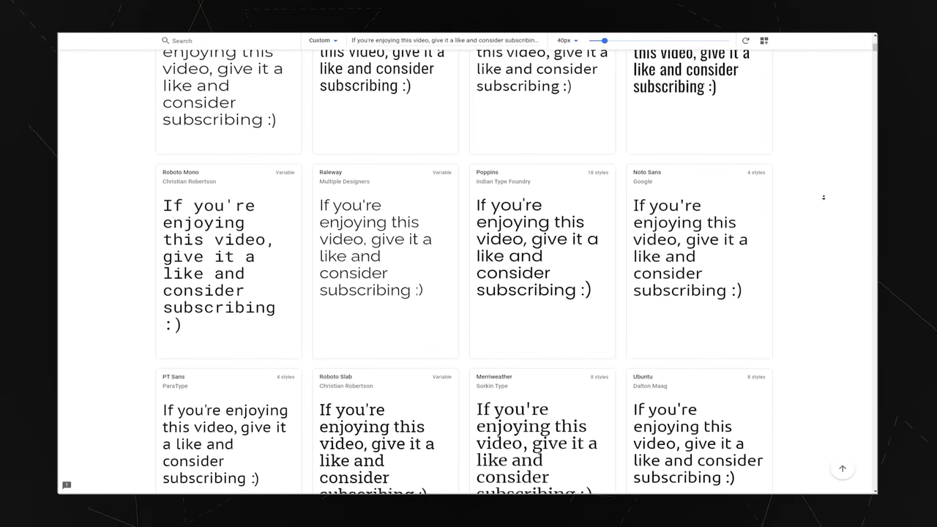
{"action": "scroll", "coordinate": [824, 198], "scroll_direction": "down", "scroll_amount": 1}
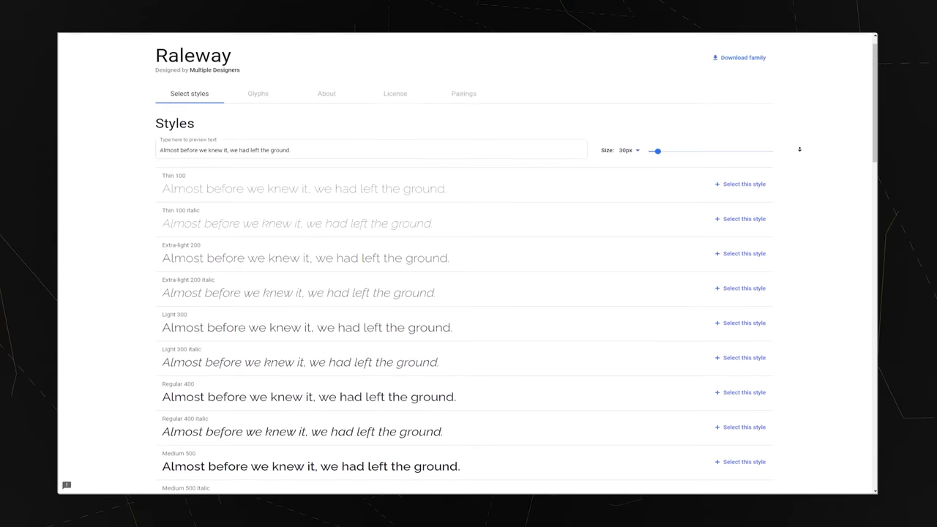
{"action": "scroll", "coordinate": [799, 148], "scroll_direction": "down", "scroll_amount": 1}
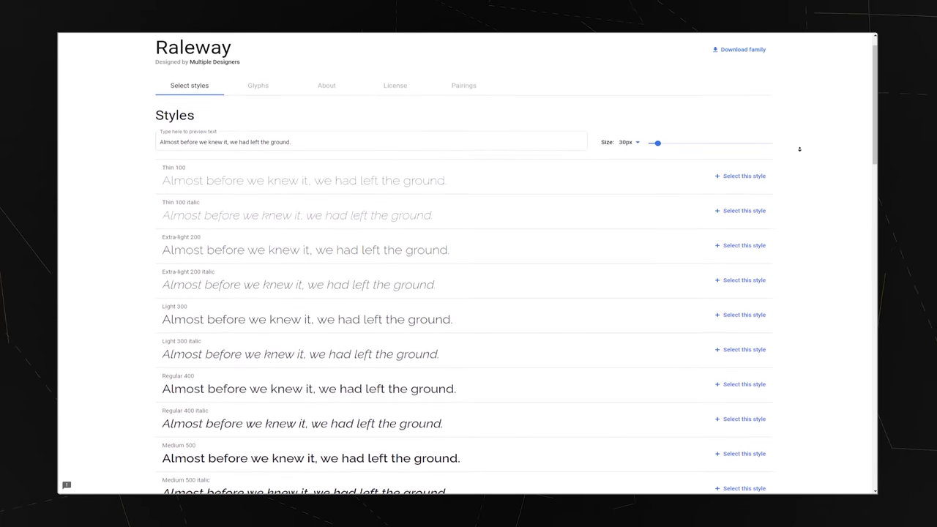
{"action": "scroll", "coordinate": [799, 148], "scroll_direction": "down", "scroll_amount": 1}
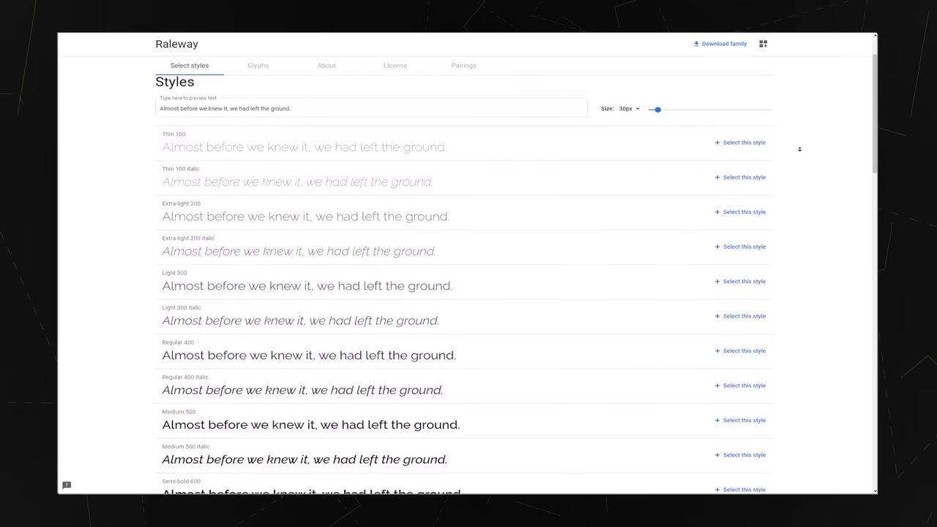
{"action": "scroll", "coordinate": [799, 148], "scroll_direction": "down", "scroll_amount": 1}
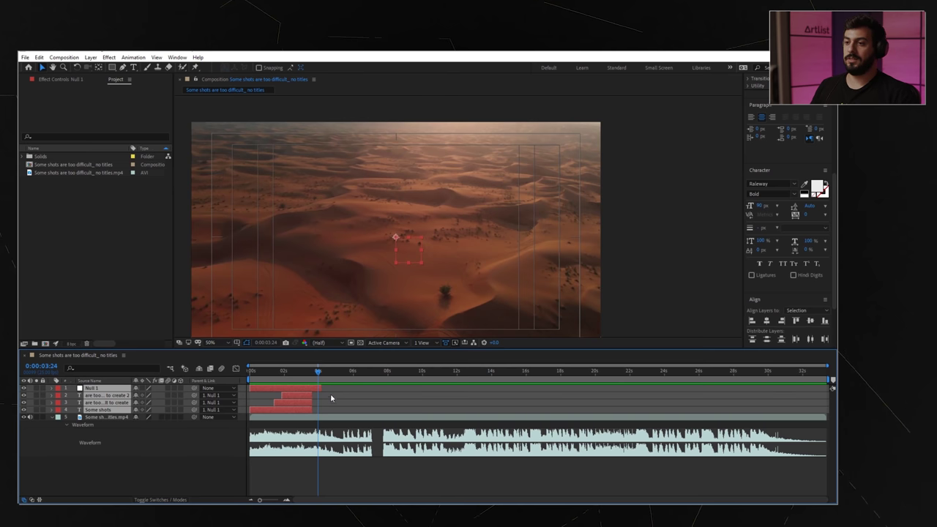
Step: Play the footage following the first title and inspect the shots just past 4 seconds
{"action": "key", "text": "space"}
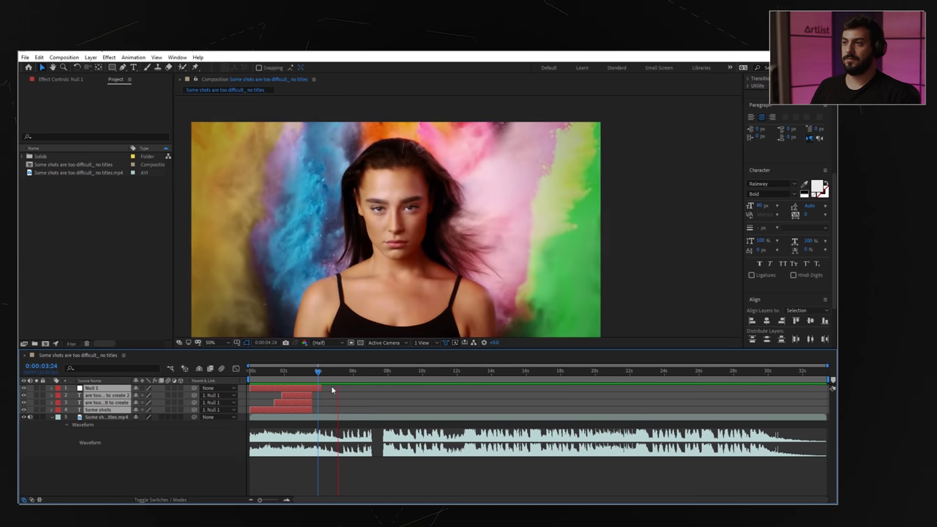
{"action": "key", "text": "space"}
{"action": "key", "text": "apostrophe"}
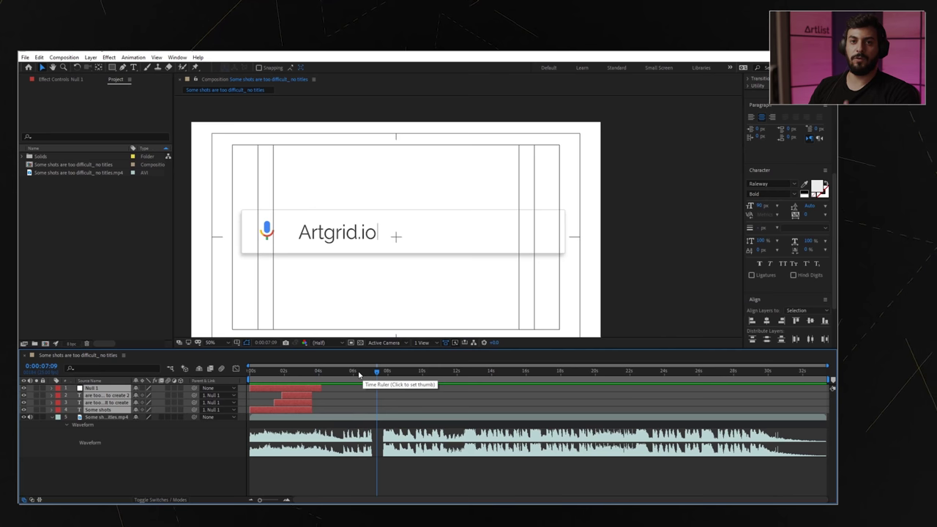
{"action": "left_click", "coordinate": [323, 374]}
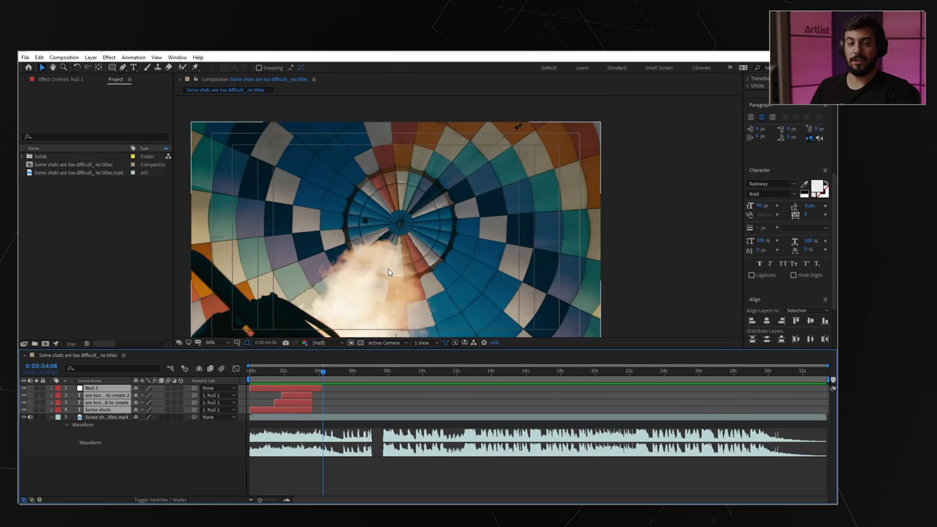
{"action": "left_click", "coordinate": [334, 374]}
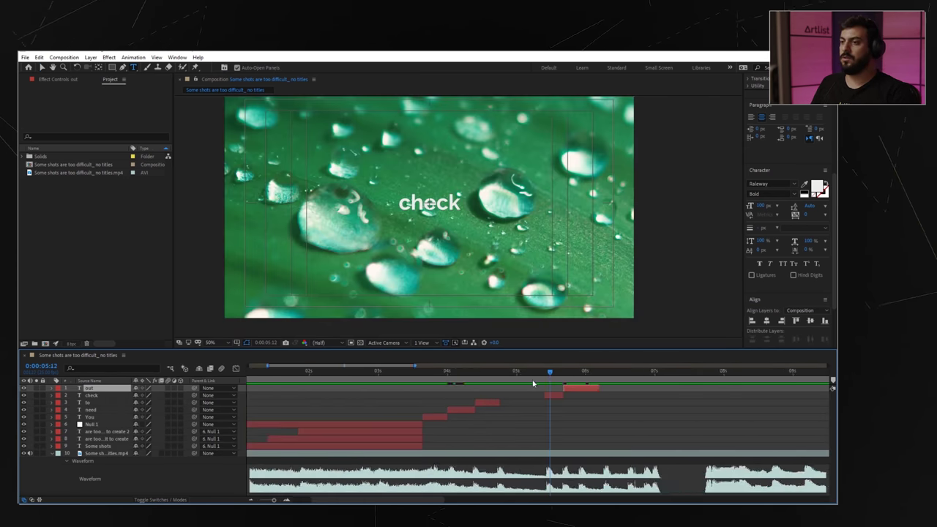
Step: Play back the single-word titles "You need to check out" from just before 3 seconds and scrub over the last words
{"action": "left_click", "coordinate": [404, 381]}
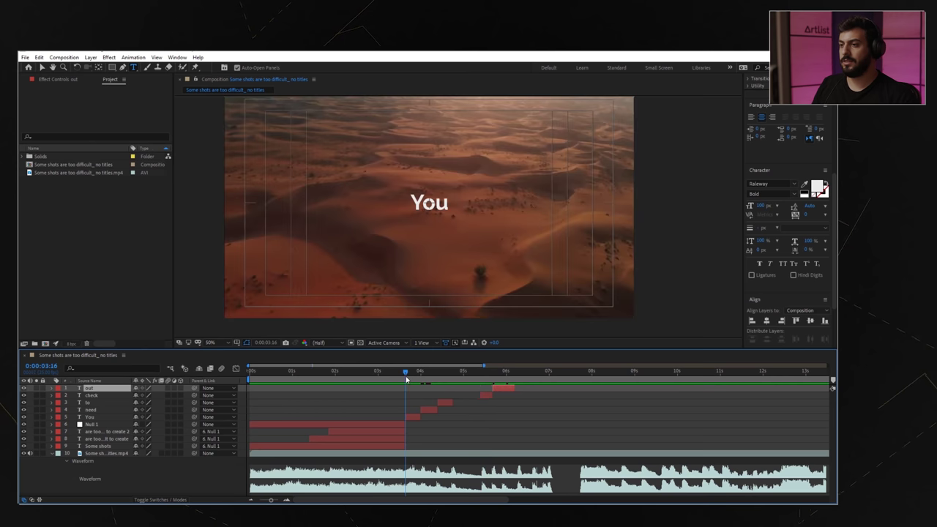
{"action": "left_click", "coordinate": [373, 379]}
{"action": "key", "text": "space"}
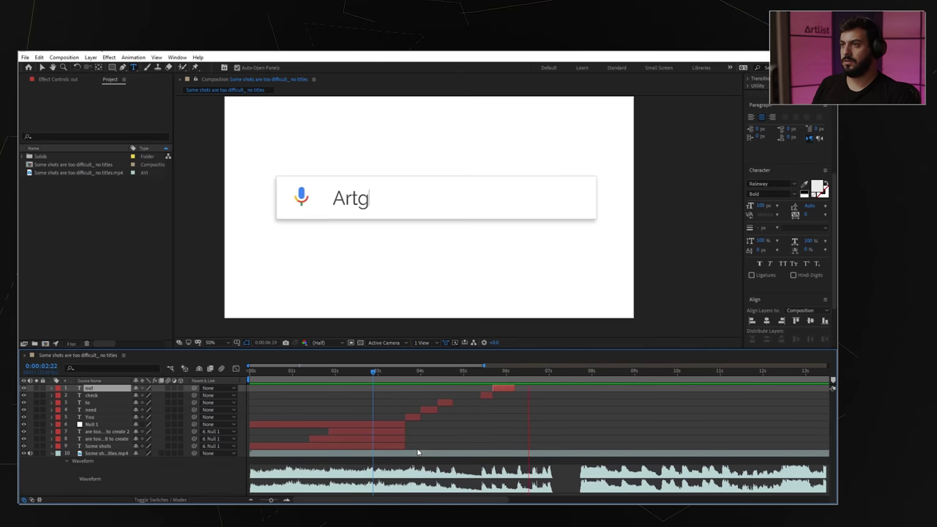
{"action": "key", "text": "space"}
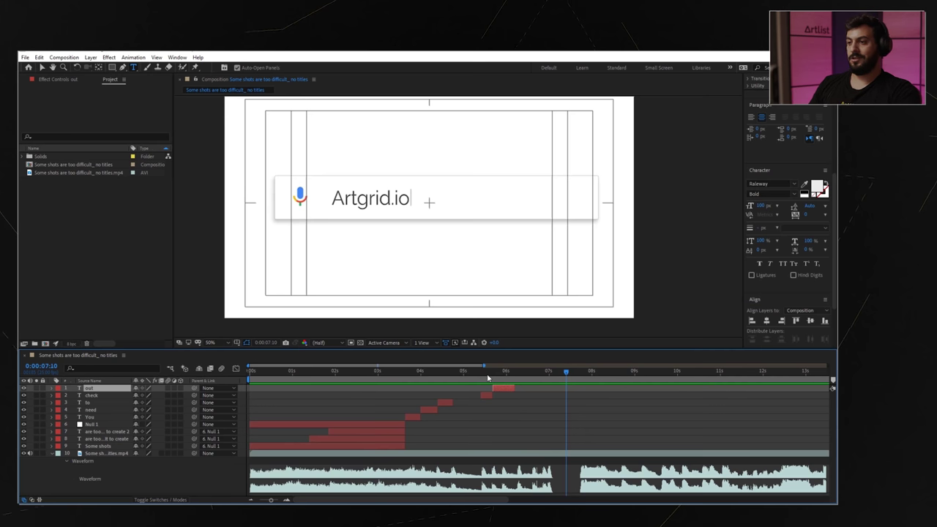
{"action": "mouse_move", "coordinate": [488, 377]}
{"action": "left_mouse_down"}
{"action": "mouse_move", "coordinate": [412, 374]}
{"action": "mouse_move", "coordinate": [504, 375]}
{"action": "left_mouse_up"}
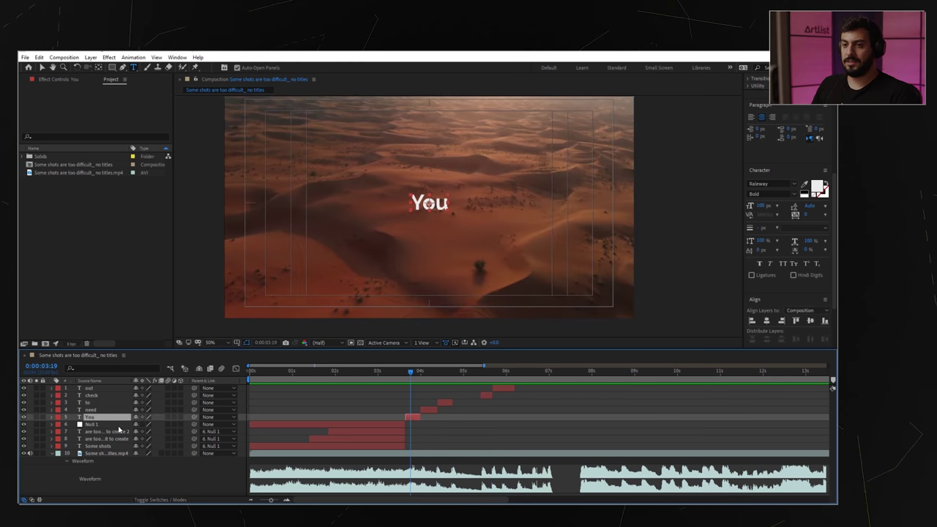
Step: Scale the five word layers You, need, to, check and out together to 170%
{"action": "left_click", "coordinate": [94, 418], "text": "ctrl"}
{"action": "left_click", "coordinate": [93, 418]}
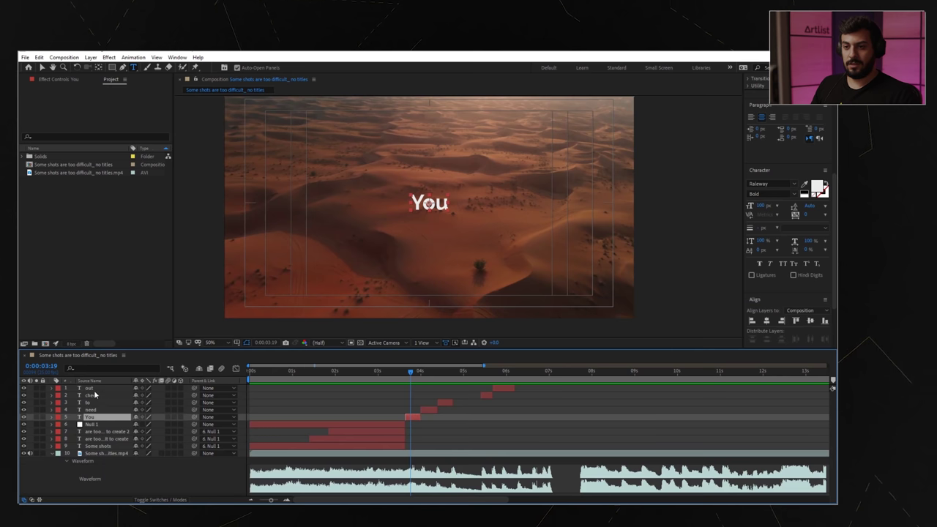
{"action": "left_click", "coordinate": [89, 388], "text": "shift"}
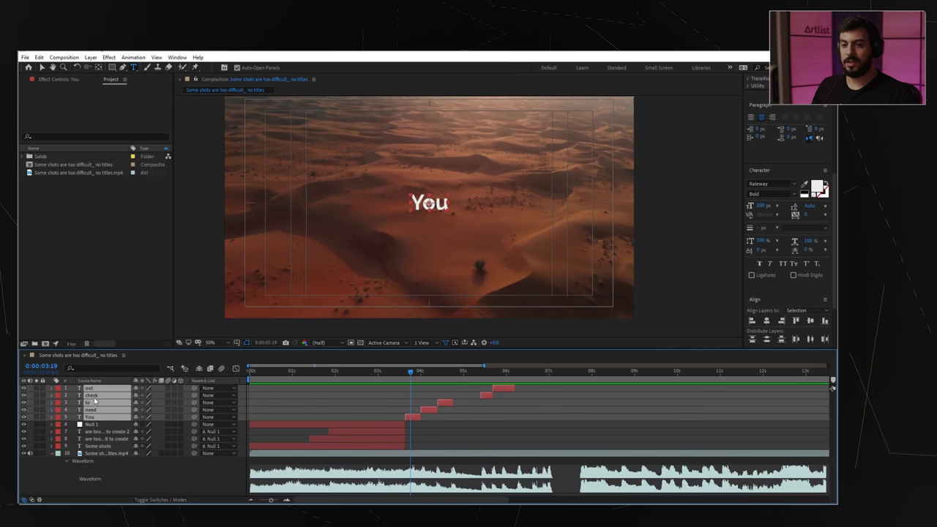
{"action": "key", "text": "s"}
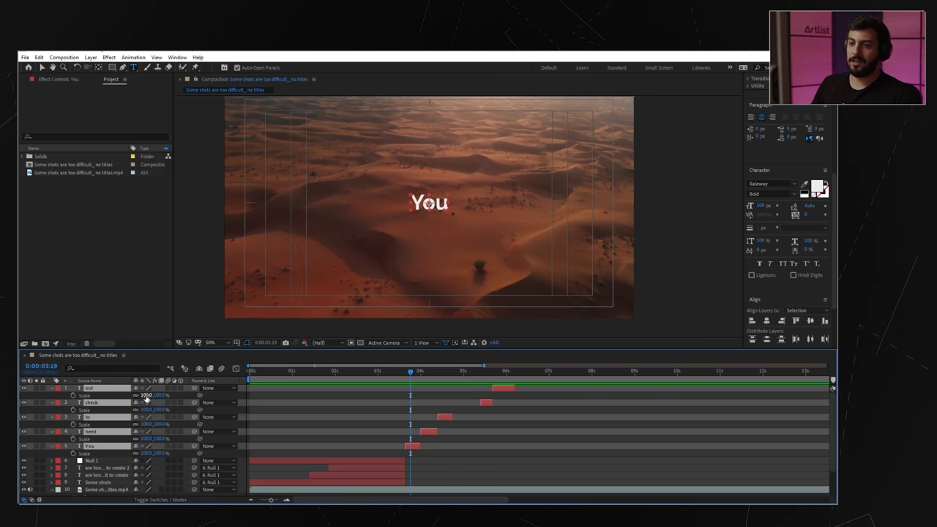
{"action": "left_click_drag", "start_coordinate": [145, 394], "coordinate": [786, 397]}
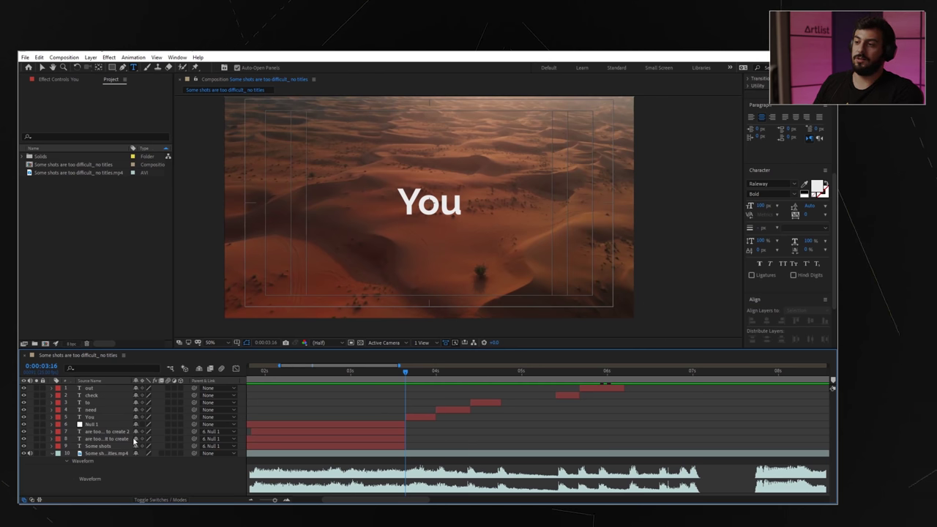
Step: Add a 170% Scale keyframe to the "You" layer and place it three frames after the layer's start
{"action": "left_click", "coordinate": [100, 418]}
{"action": "key", "text": "s"}
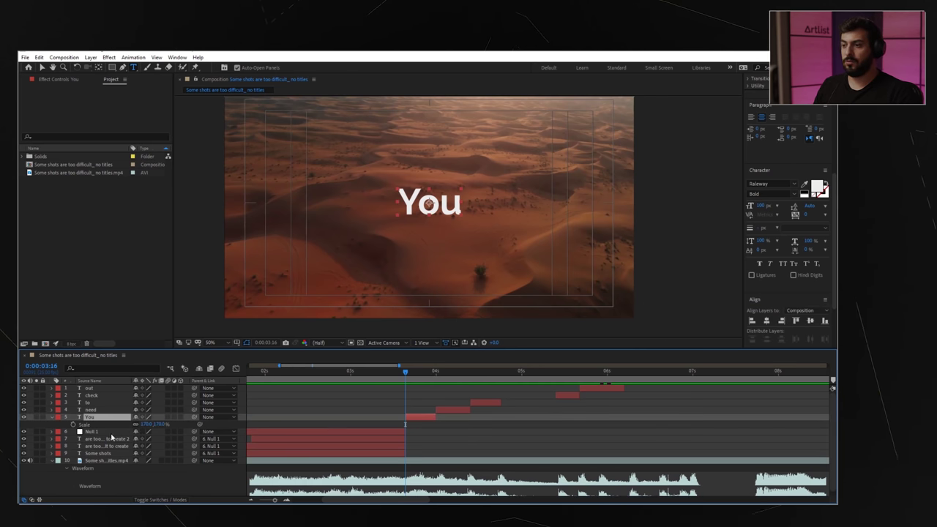
{"action": "left_click", "coordinate": [73, 425]}
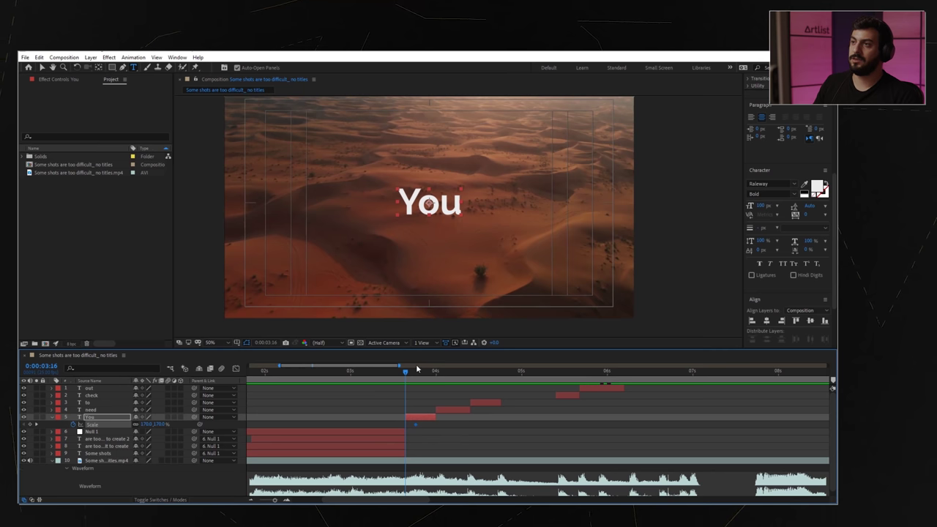
Step: Set the "You" layer's Scale to 100% at its first frame, 0:00:03:16
{"action": "key", "text": "equal"}
{"action": "key", "text": "equal"}
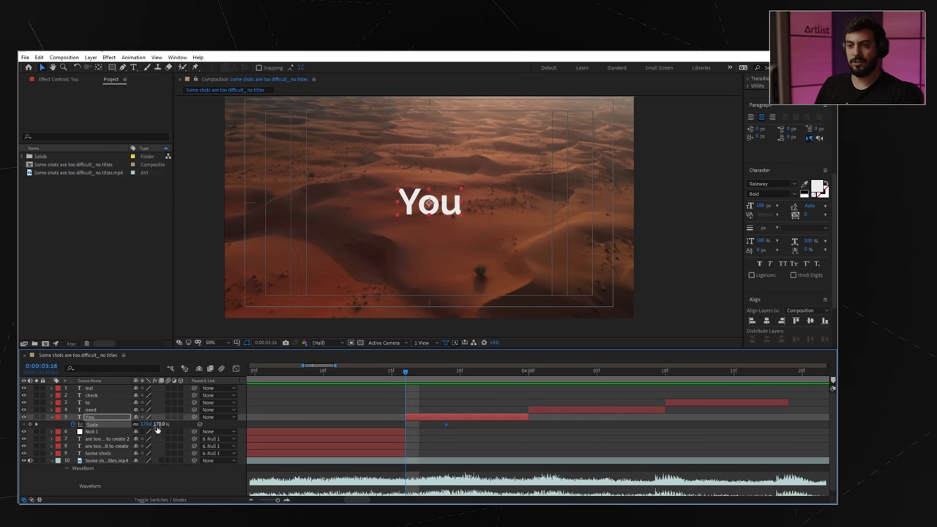
{"action": "left_click_drag", "start_coordinate": [149, 427], "coordinate": [74, 431]}
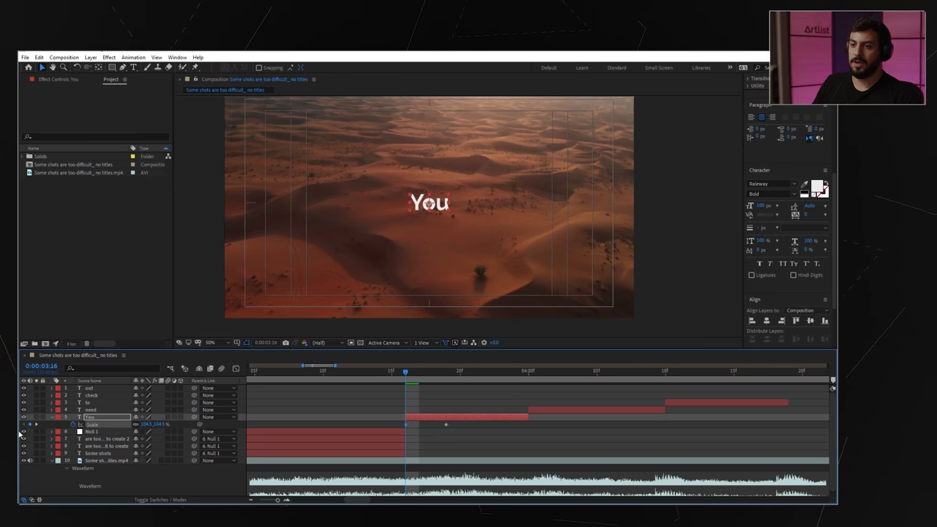
{"action": "left_click", "coordinate": [146, 425]}
{"action": "type", "text": "100"}
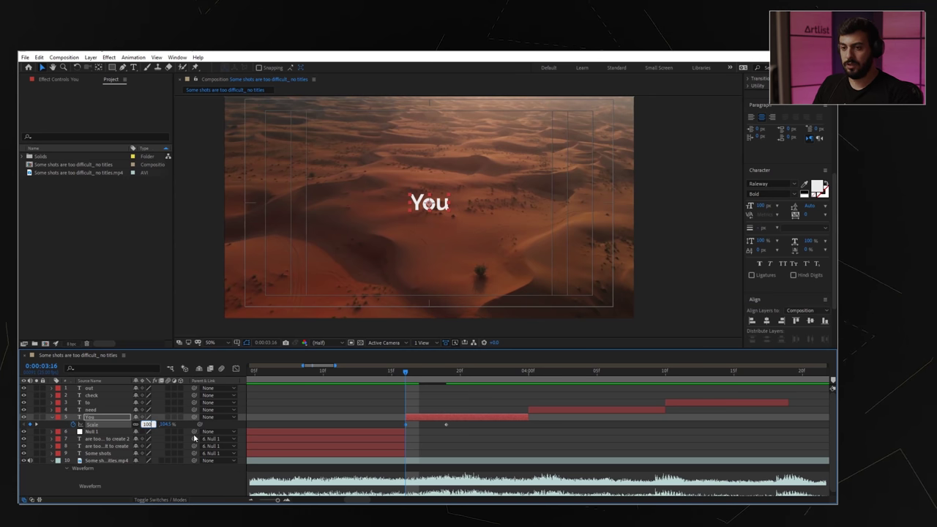
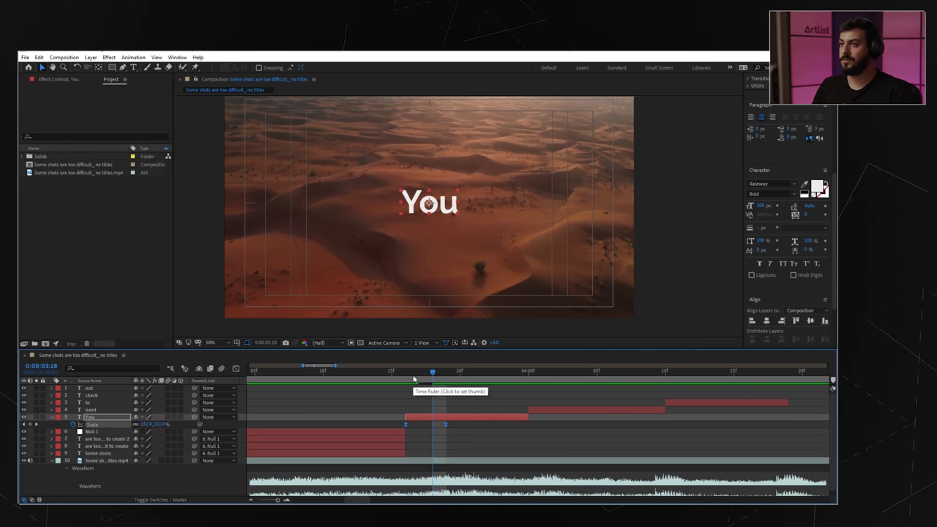
Step: Preview the scale animation of "You" and show its Scale curve as a speed graph in the Graph Editor
{"action": "key", "text": "space"}
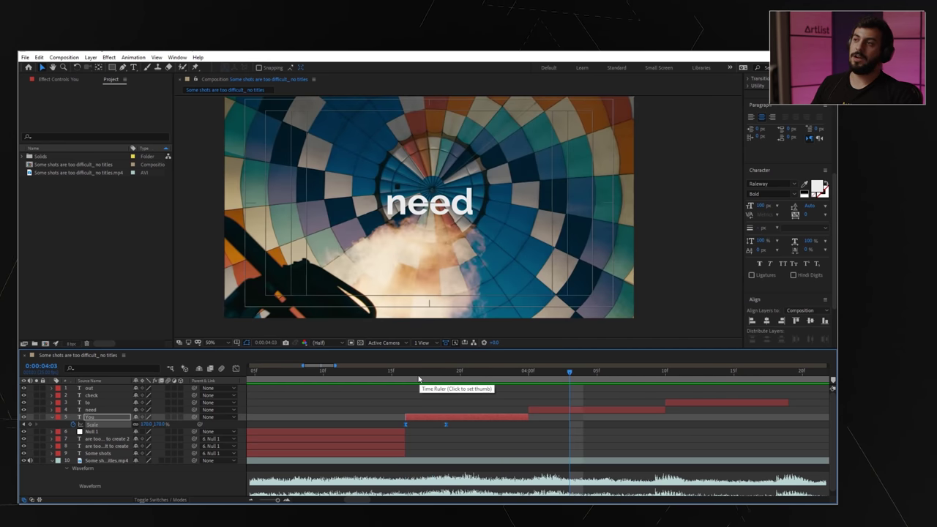
{"action": "left_click", "coordinate": [406, 382]}
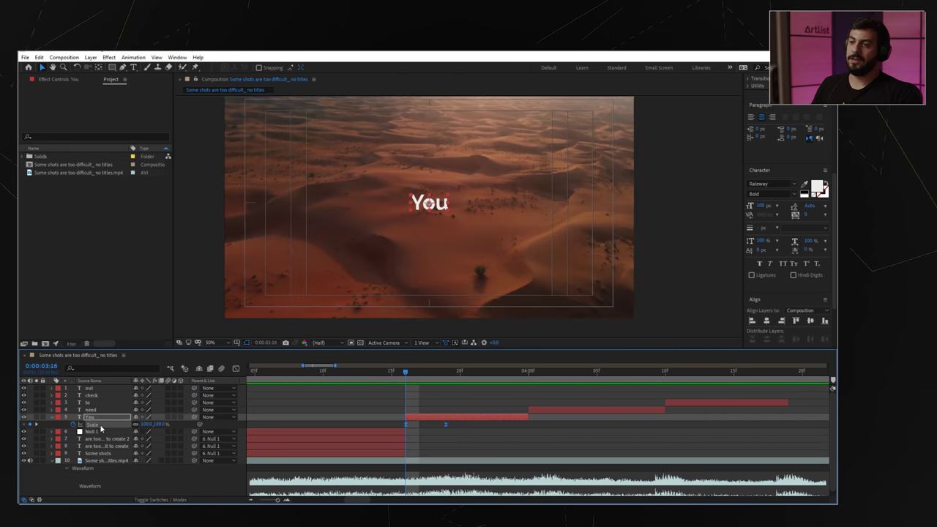
{"action": "left_click", "coordinate": [235, 369]}
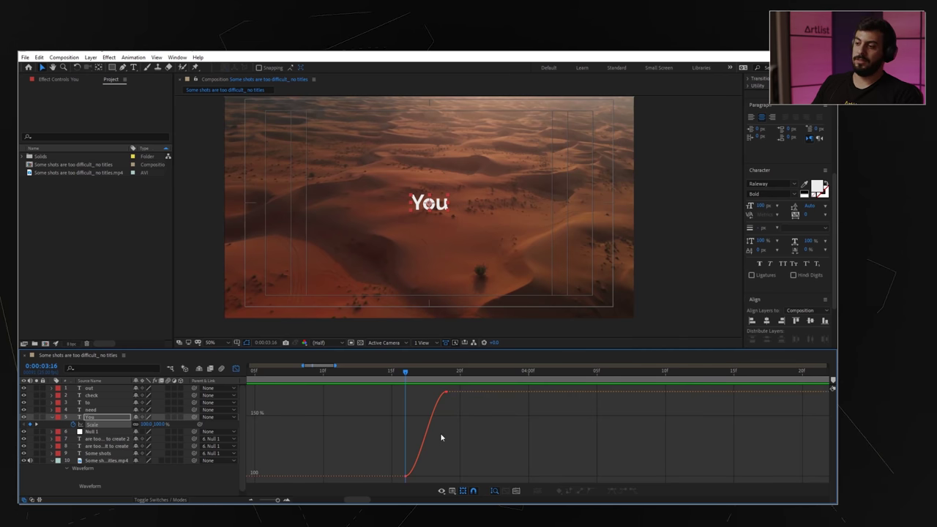
{"action": "left_click", "coordinate": [452, 491]}
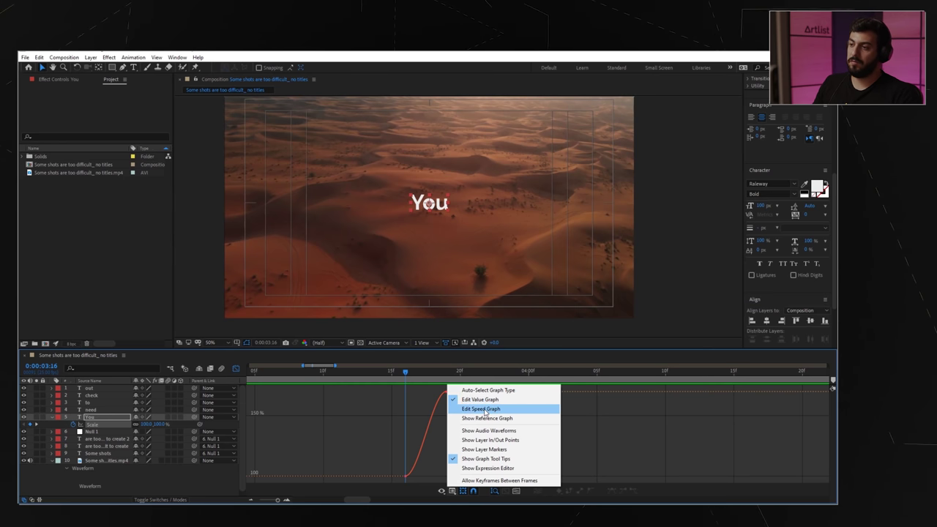
{"action": "left_click", "coordinate": [484, 409]}
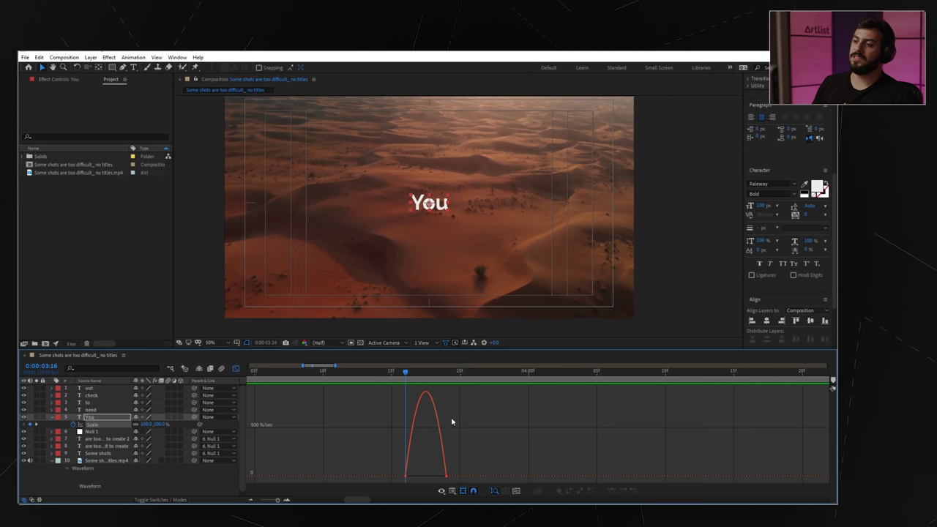
Step: Extend the incoming influence of the last Scale keyframe on "You" well back towards the first keyframe, so the speed peaks early and eases out
{"action": "left_click_drag", "start_coordinate": [436, 375], "coordinate": [426, 377]}
{"action": "left_click", "coordinate": [444, 475]}
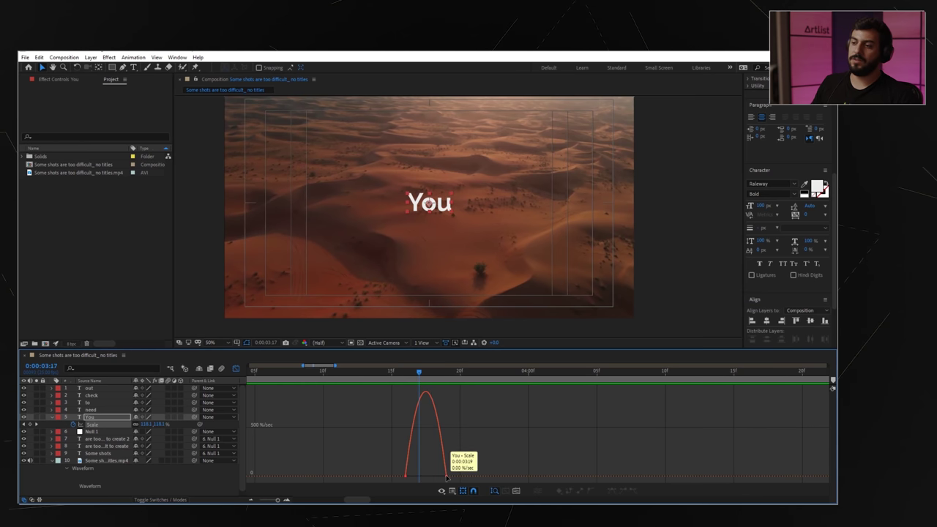
{"action": "left_click", "coordinate": [408, 477], "text": "shift"}
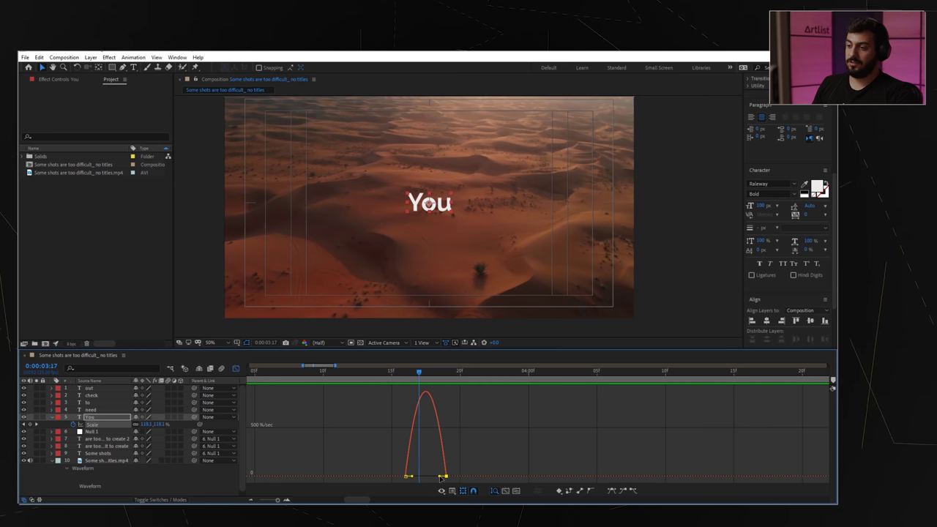
{"action": "left_click_drag", "start_coordinate": [442, 478], "coordinate": [428, 480]}
{"action": "mouse_move", "coordinate": [416, 396]}
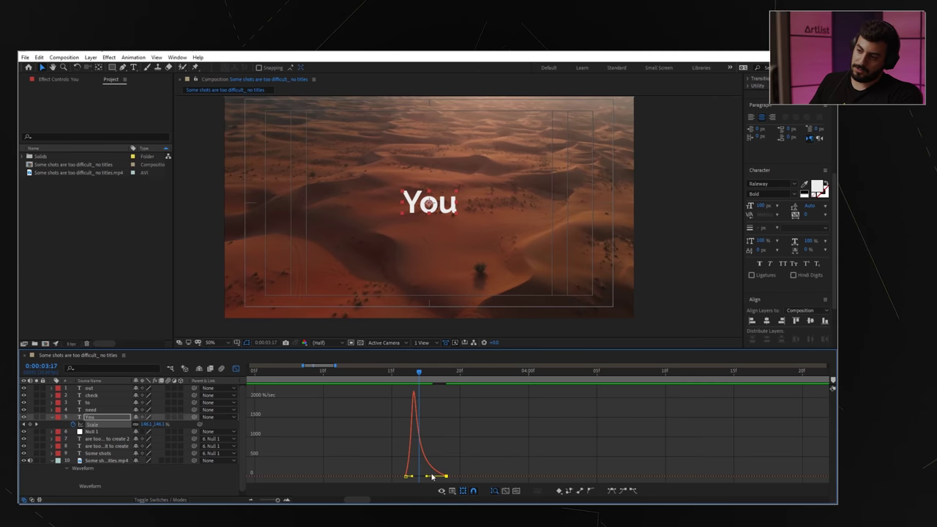
{"action": "left_click_drag", "start_coordinate": [463, 459], "coordinate": [416, 478]}
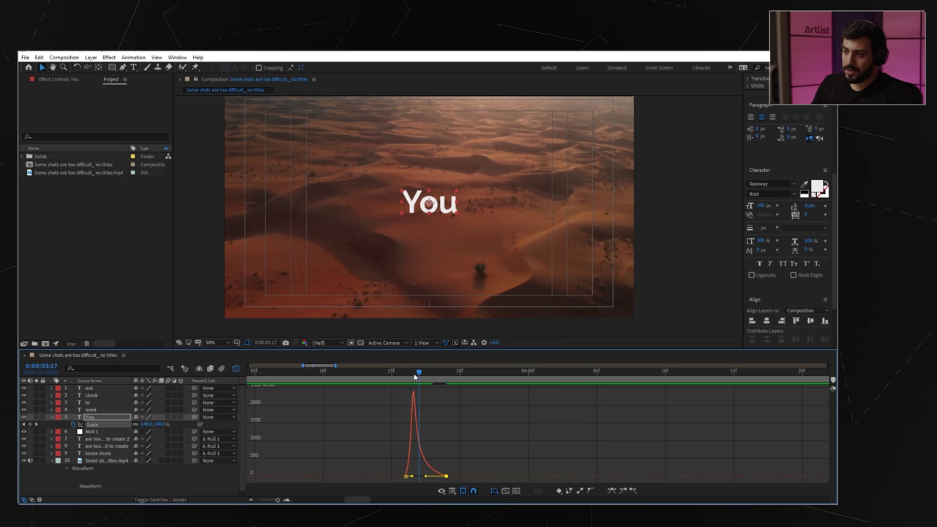
{"action": "left_click_drag", "start_coordinate": [418, 375], "coordinate": [447, 381]}
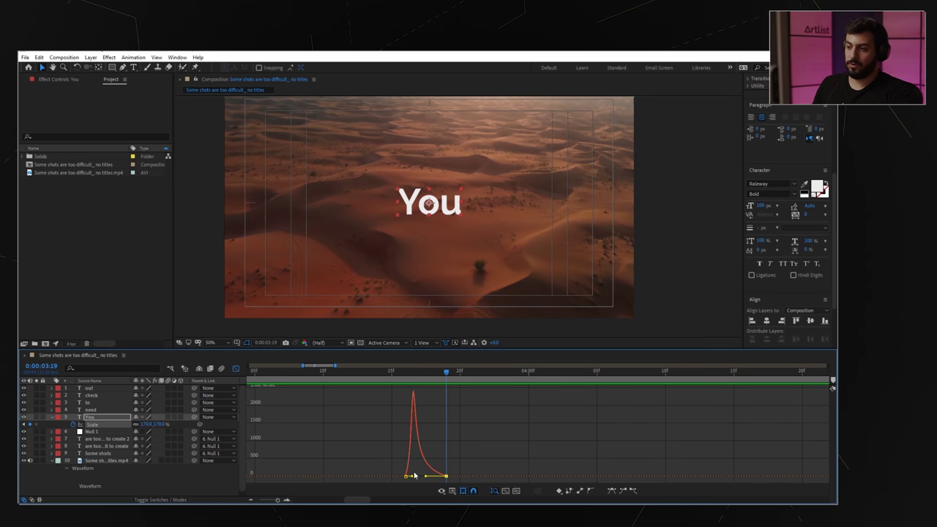
Step: Shrink the outgoing influence of the first Scale keyframe on "You" to almost nothing, so the scaling starts at peak speed, and check it frame by frame
{"action": "left_click_drag", "start_coordinate": [419, 469], "coordinate": [401, 483]}
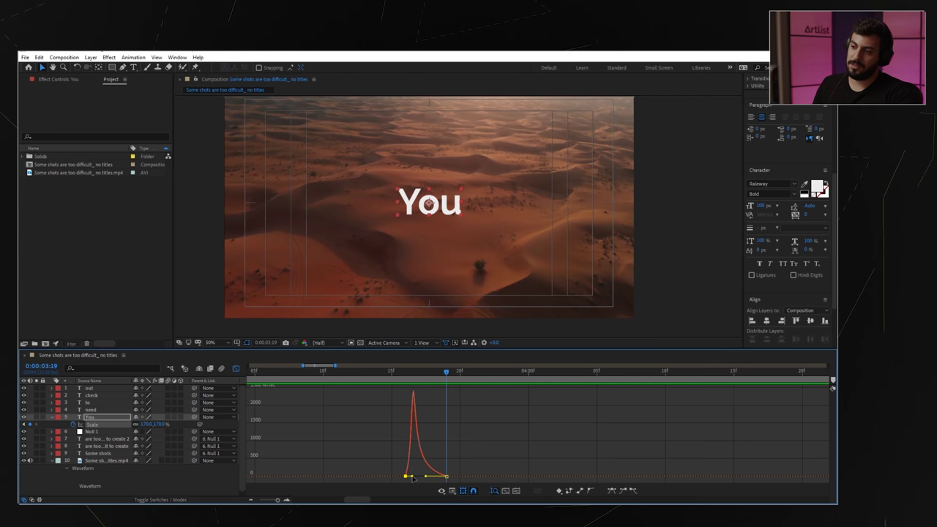
{"action": "left_click_drag", "start_coordinate": [412, 478], "coordinate": [421, 477]}
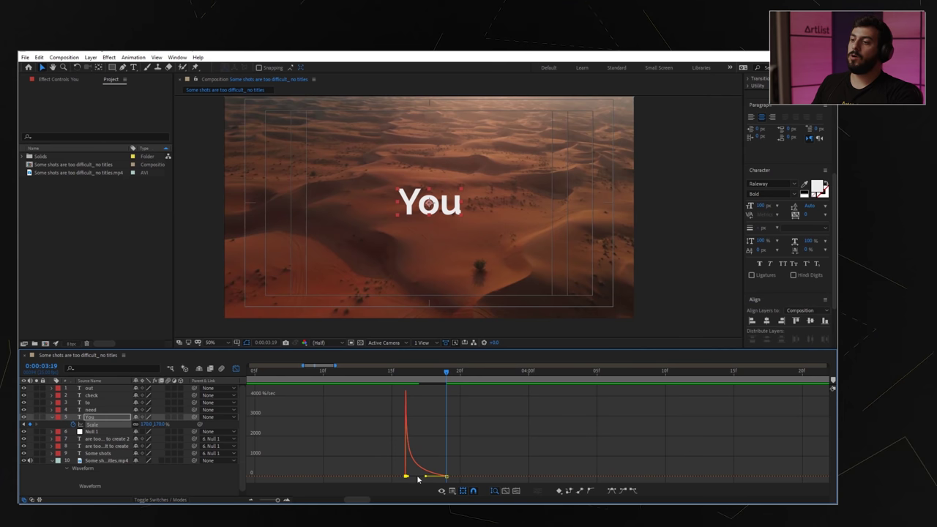
{"action": "left_click", "coordinate": [403, 378]}
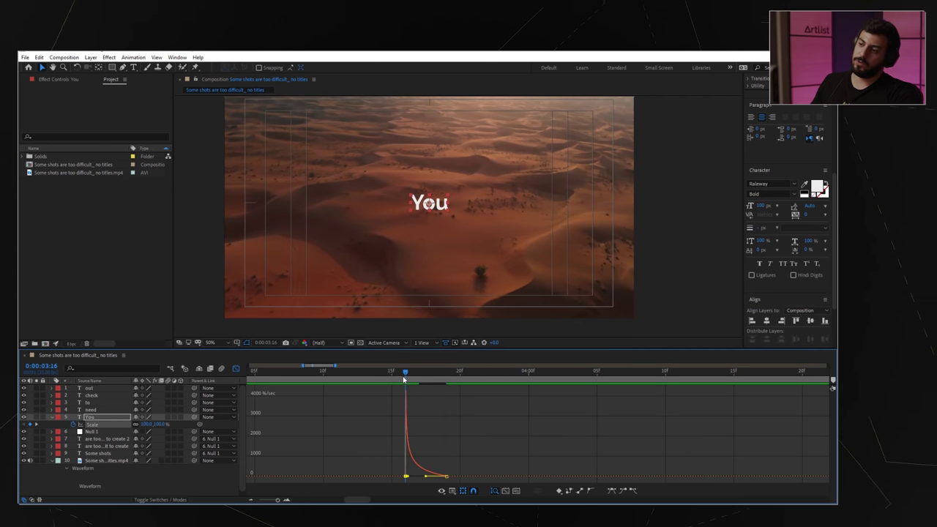
{"action": "left_click", "coordinate": [415, 378]}
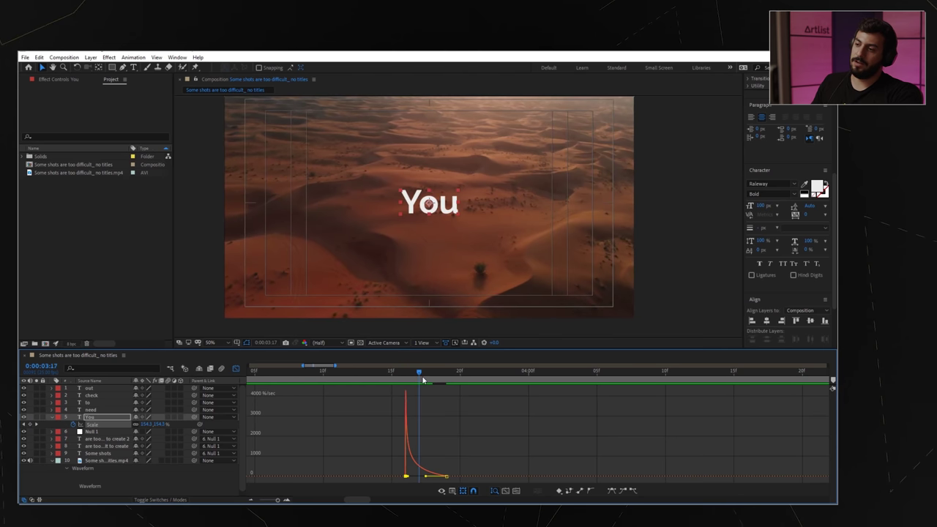
{"action": "left_click", "coordinate": [429, 381]}
{"action": "left_click_drag", "start_coordinate": [435, 383], "coordinate": [473, 383]}
Step: Move the last Scale keyframe of "You" to 0:00:03:23, seven frames after the layer's start, and step through the slower scale-up
{"action": "left_click_drag", "start_coordinate": [446, 477], "coordinate": [508, 479]}
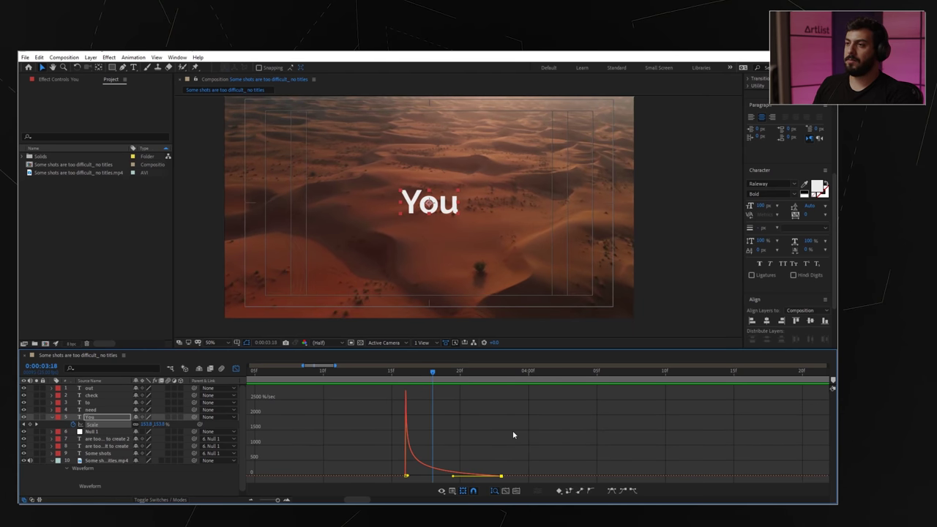
{"action": "left_click", "coordinate": [401, 384]}
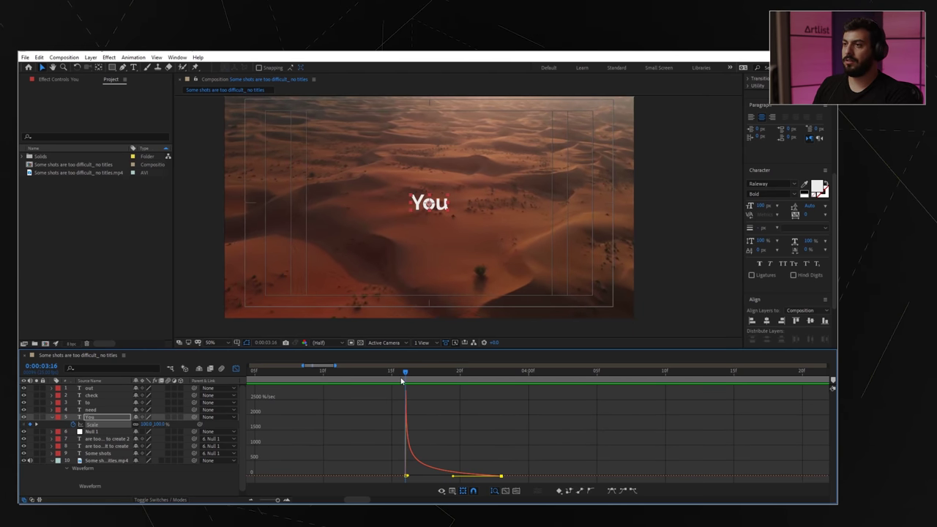
{"action": "key", "text": "Page_Up"}
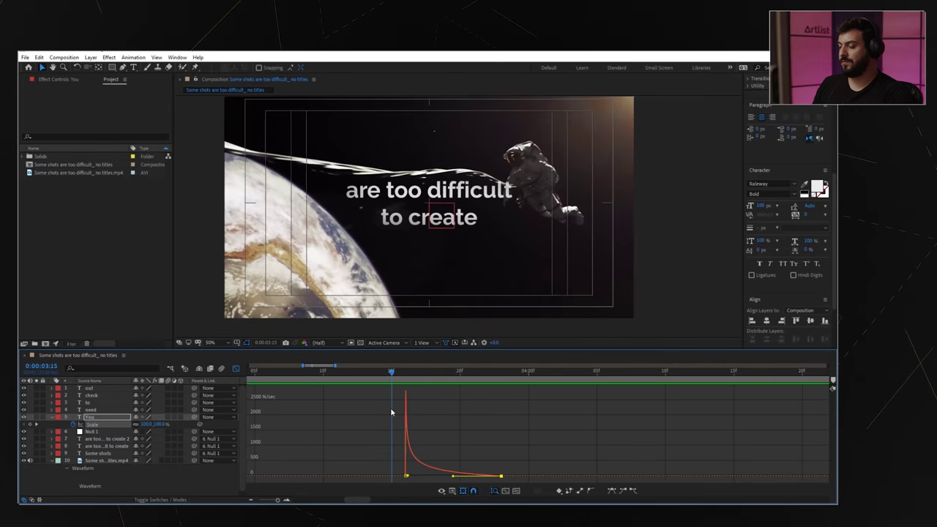
{"action": "key", "text": "Page_Down"}
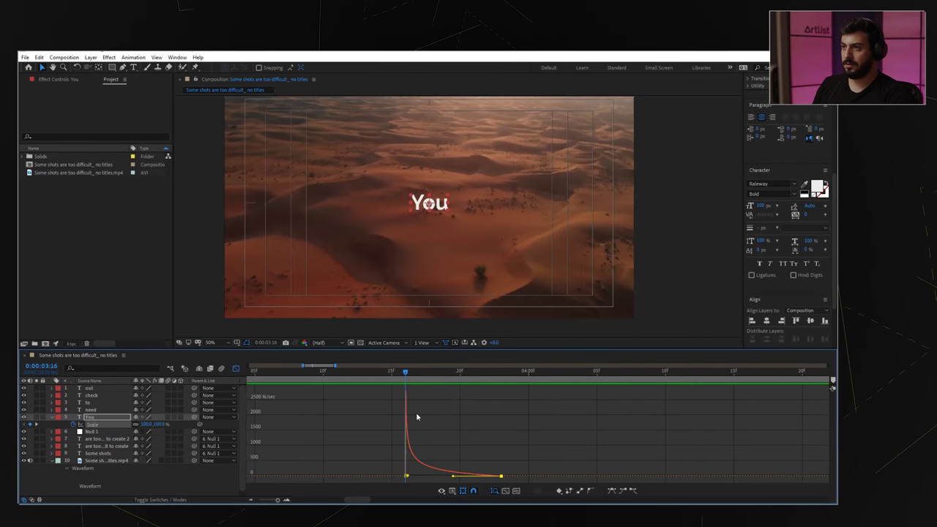
{"action": "key", "text": "Page_Down"}
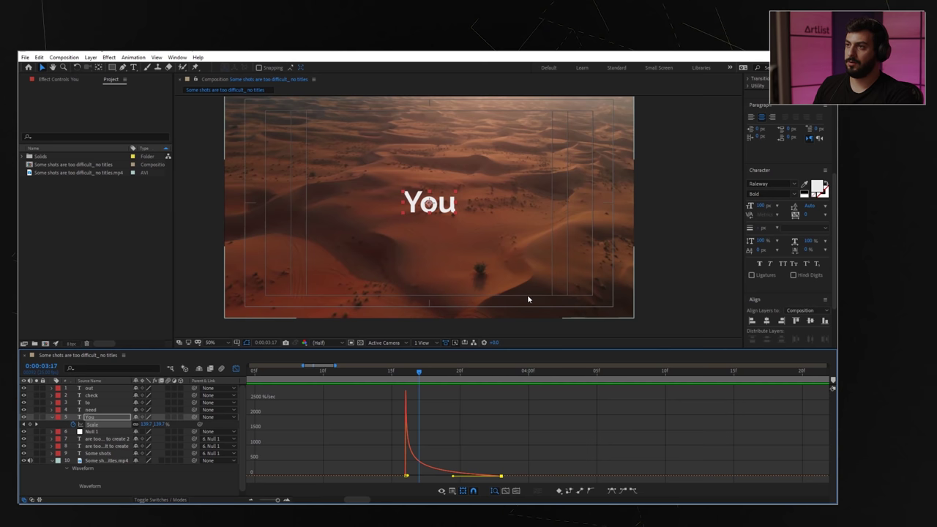
{"action": "key", "text": "Page_Down"}
{"action": "key", "text": "Page_Down"}
{"action": "key", "text": "Page_Down"}
{"action": "key", "text": "Page_Down"}
{"action": "key", "text": "Page_Down"}
{"action": "key", "text": "j"}
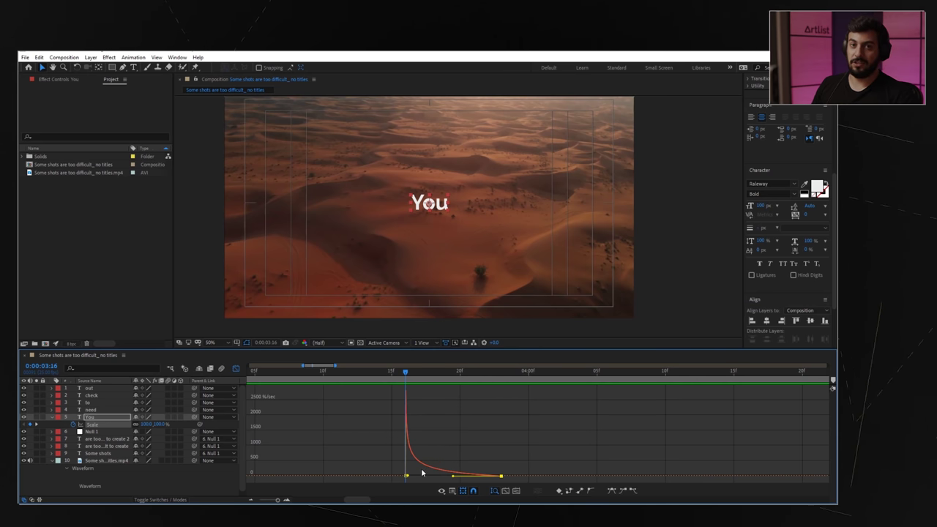
Step: Leave the graph view for the layer bars and play back the eased scale-up of "You"
{"action": "key", "text": "shift+F3"}
{"action": "key", "text": "space"}
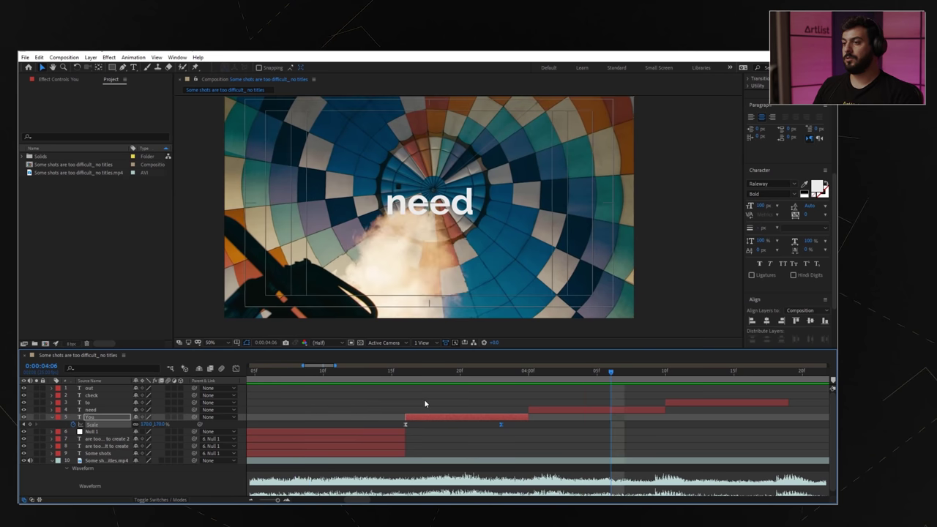
{"action": "key", "text": "space"}
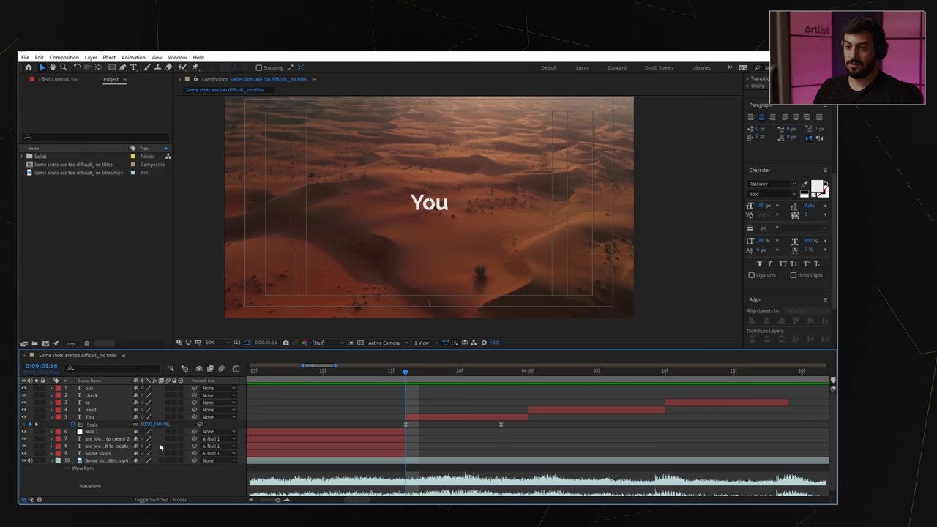
Step: Copy the two Scale keyframes of "You" to the need, to, check and out layers, starting at each layer's first frame
{"action": "left_click", "coordinate": [93, 424]}
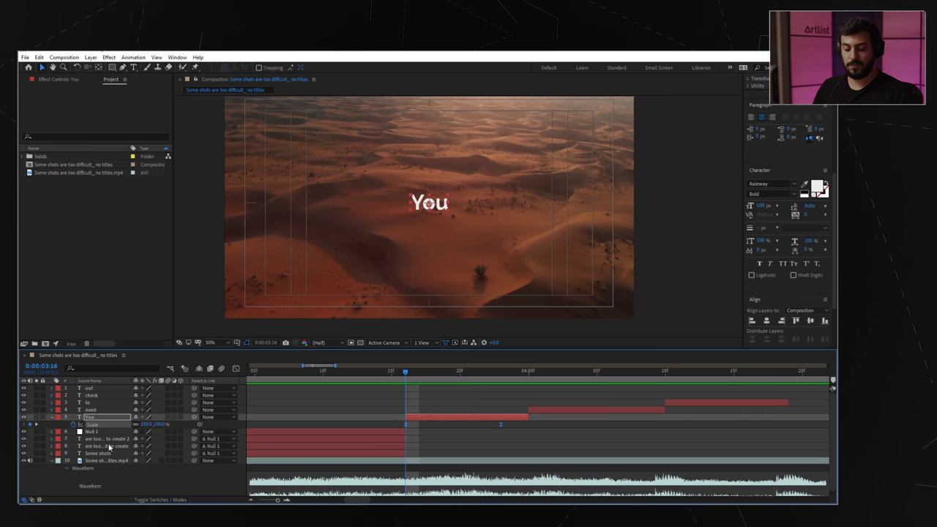
{"action": "left_click", "coordinate": [529, 374]}
{"action": "left_click", "coordinate": [552, 411]}
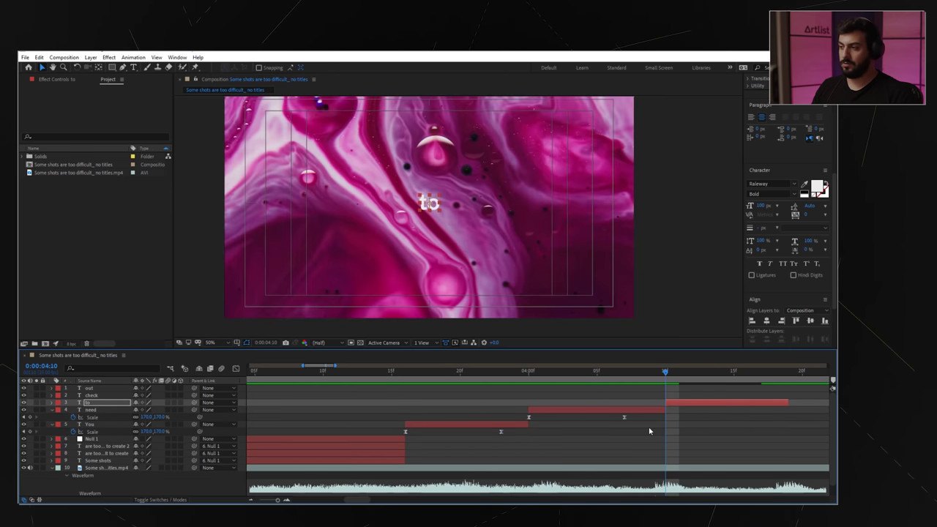
{"action": "key", "text": "ctrl+v"}
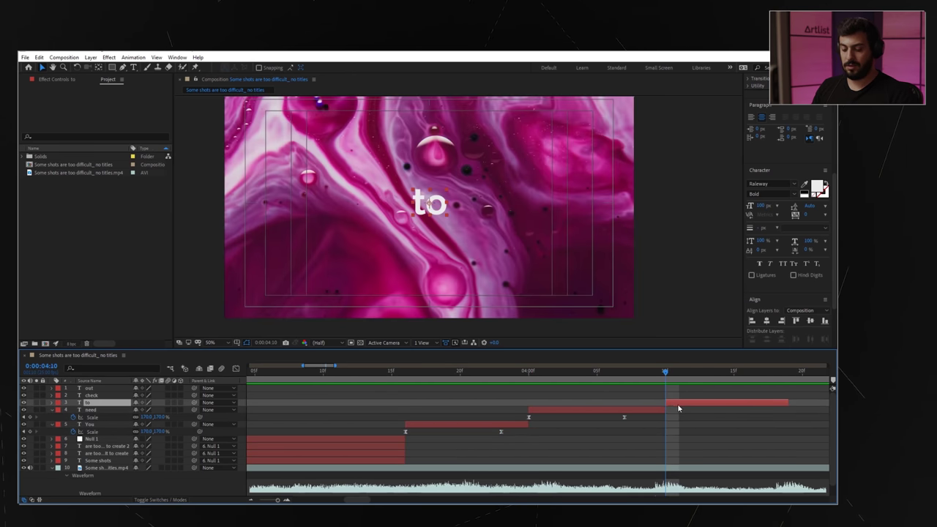
{"action": "key", "text": "ctrl+v"}
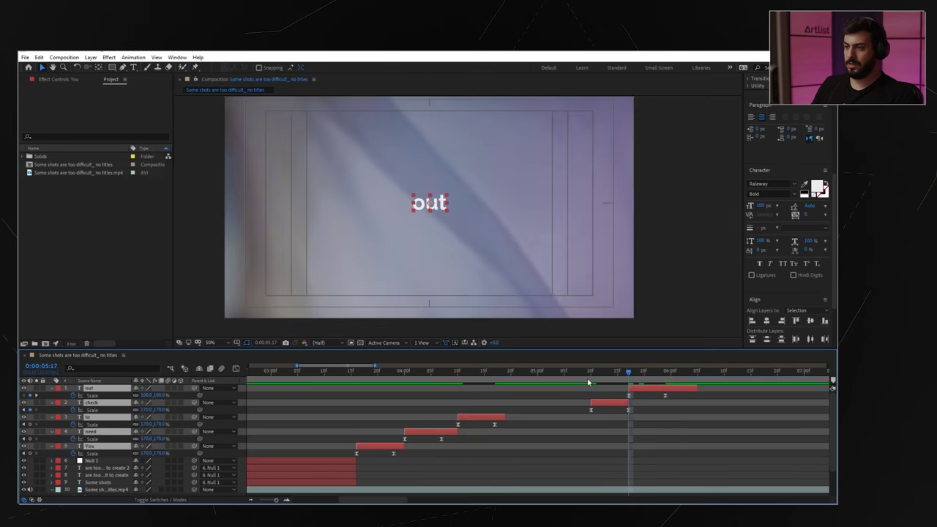
Step: Play the five word animations from just before "You" and examine the scale-up of "out"
{"action": "left_click_drag", "start_coordinate": [358, 402], "coordinate": [340, 405]}
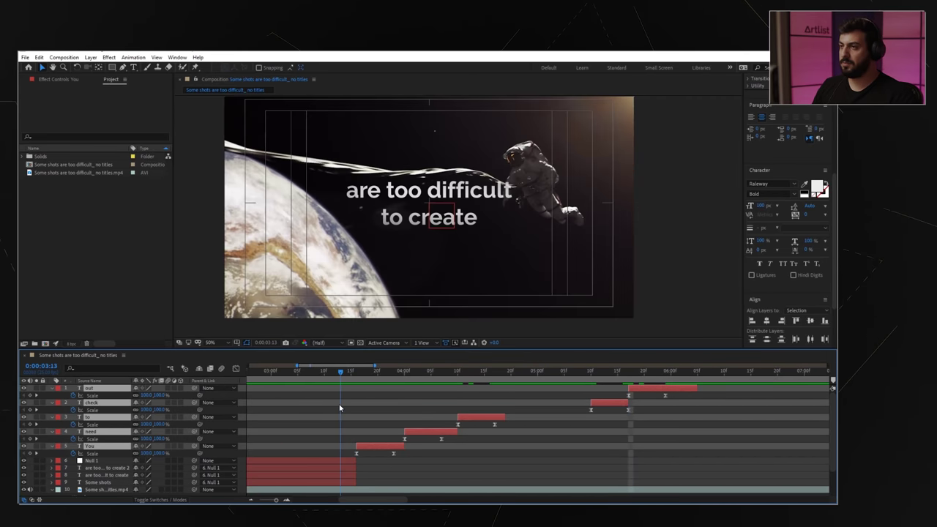
{"action": "key", "text": "space"}
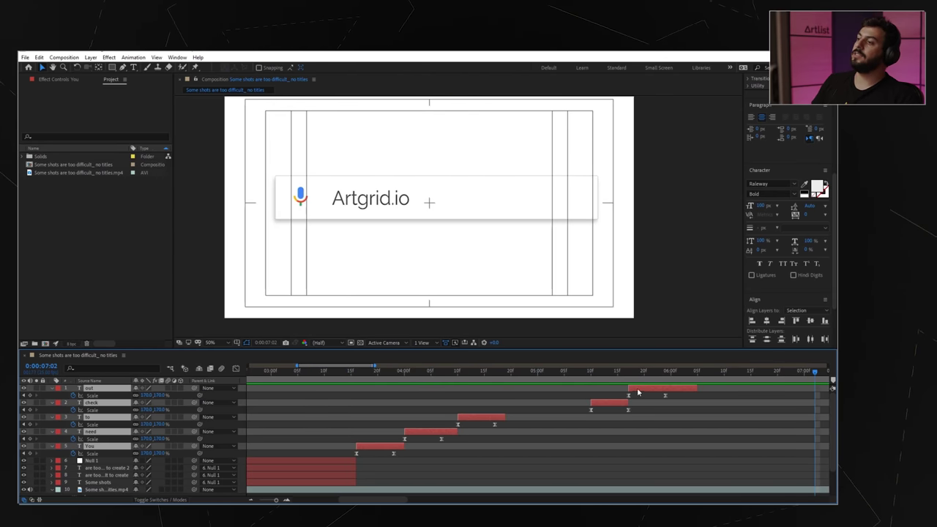
{"action": "left_click_drag", "start_coordinate": [625, 379], "coordinate": [665, 375]}
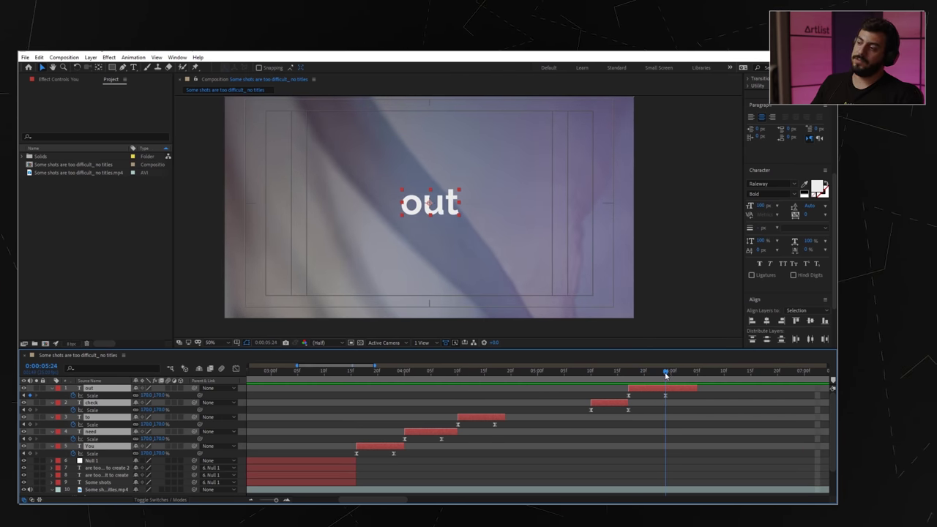
{"action": "left_click_drag", "start_coordinate": [666, 375], "coordinate": [658, 373]}
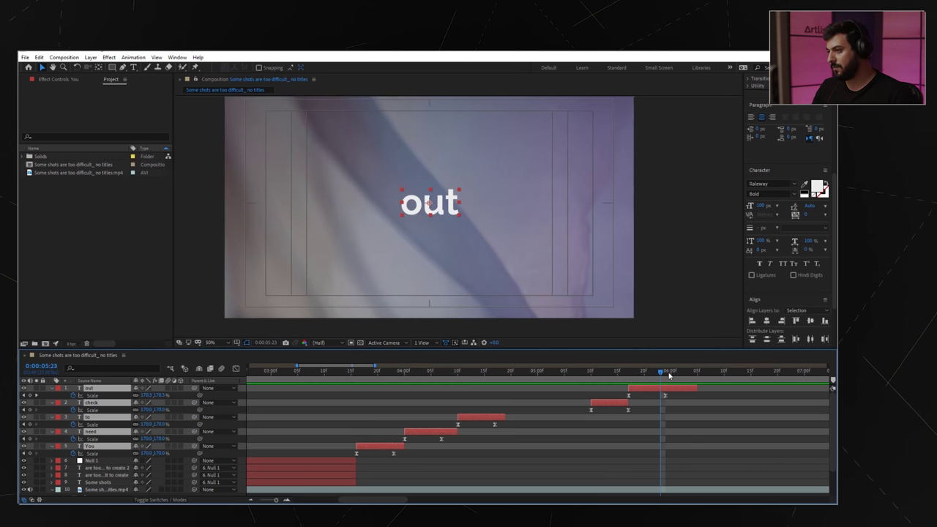
Step: Add a Scale keyframe to the "out" layer at 0:00:06:00, holding its 170% size
{"action": "left_click", "coordinate": [668, 375]}
{"action": "left_click", "coordinate": [257, 403]}
{"action": "left_click", "coordinate": [91, 395]}
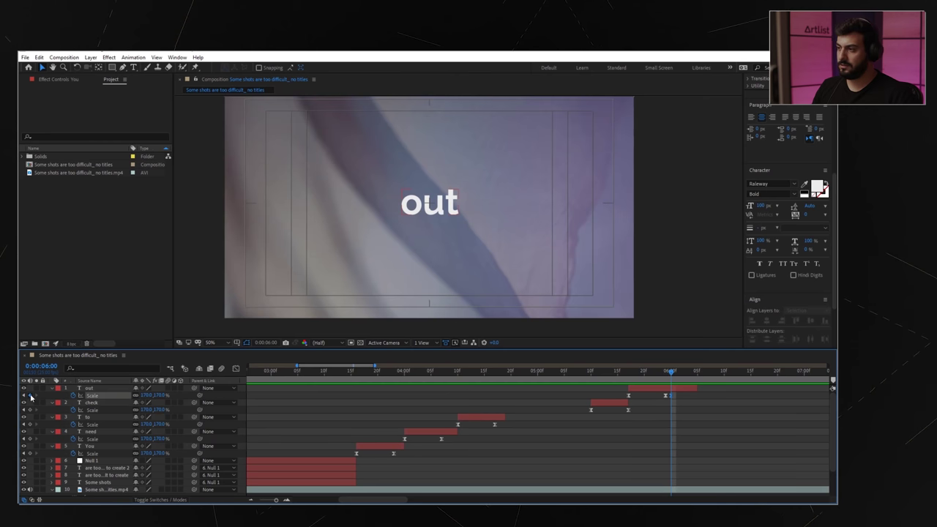
Step: Scale "out" back down to roughly its starting size with a Scale keyframe placed at the end of the layer
{"action": "left_click", "coordinate": [694, 373]}
{"action": "left_click_drag", "start_coordinate": [143, 395], "coordinate": [21, 410]}
{"action": "left_click_drag", "start_coordinate": [691, 395], "coordinate": [697, 395]}
Step: Play back "check" and "out" from 0:00:05:10 to review the scale-up and closing scale-down
{"action": "left_click", "coordinate": [592, 372]}
{"action": "key", "text": "space"}
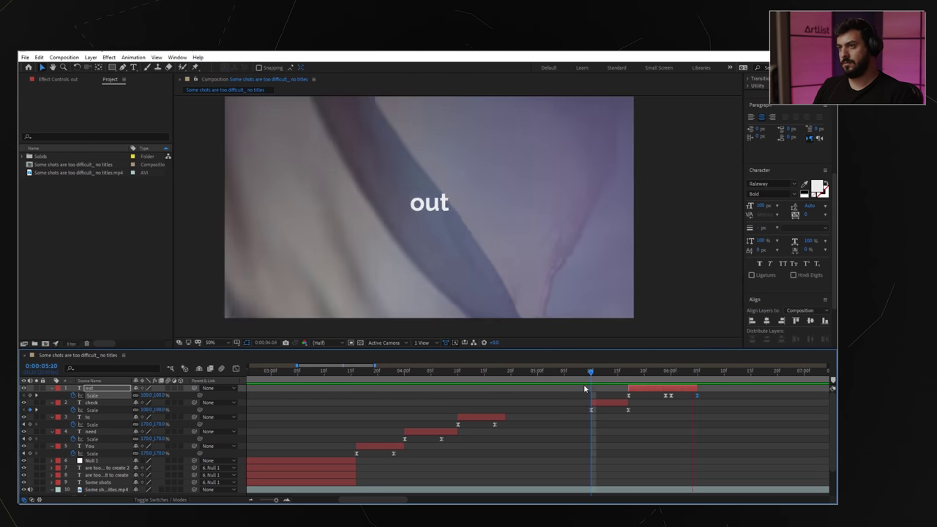
{"action": "key", "text": "space"}
{"action": "left_click", "coordinate": [655, 372]}
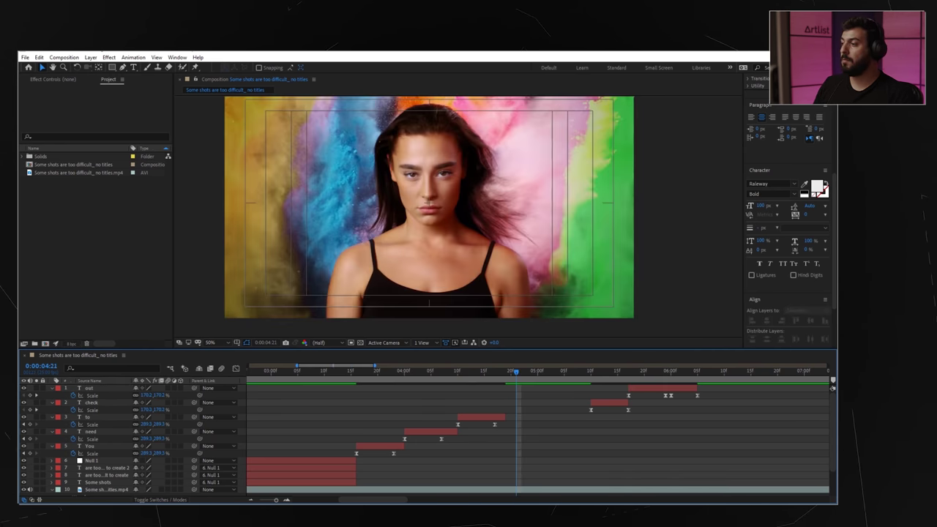
Step: Create a null object and trim it to run from 0:00:03:16 to 0:00:04:20, spanning the You, need and to layers
{"action": "left_click", "coordinate": [93, 62]}
{"action": "mouse_move", "coordinate": [110, 67]}
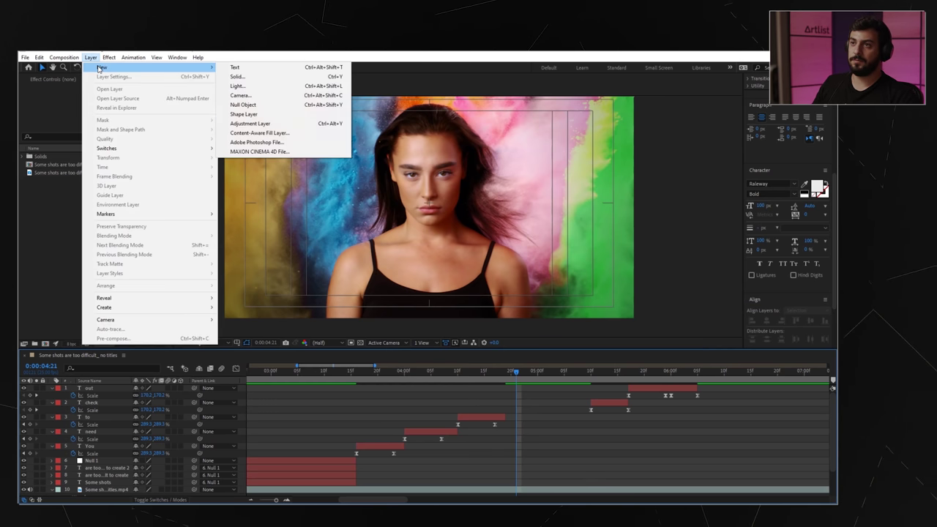
{"action": "left_click", "coordinate": [243, 105]}
{"action": "left_click", "coordinate": [355, 373]}
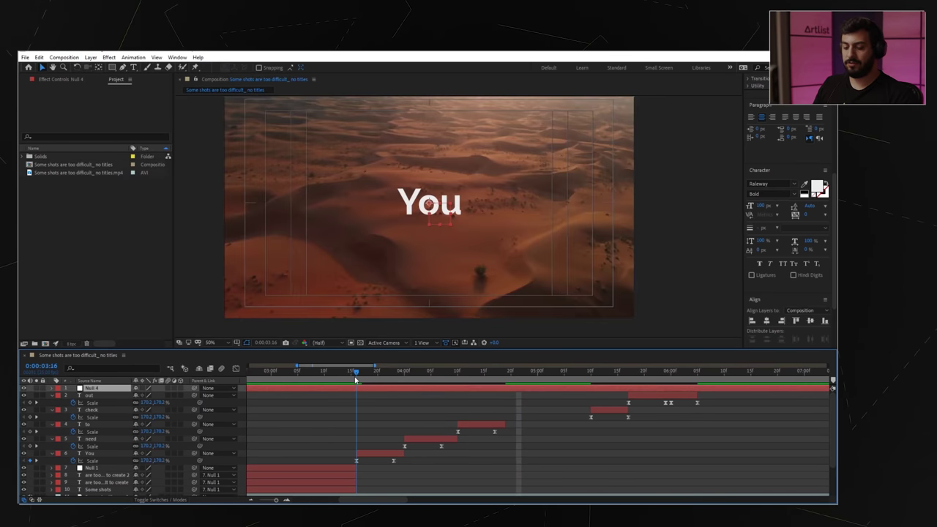
{"action": "key", "text": "alt+bracketleft"}
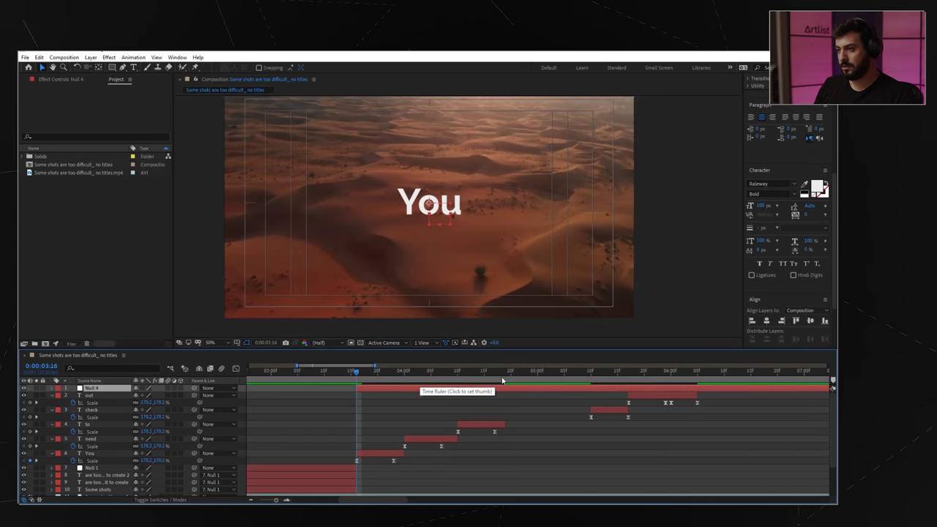
{"action": "left_click", "coordinate": [510, 378]}
{"action": "key", "text": "alt+bracketright"}
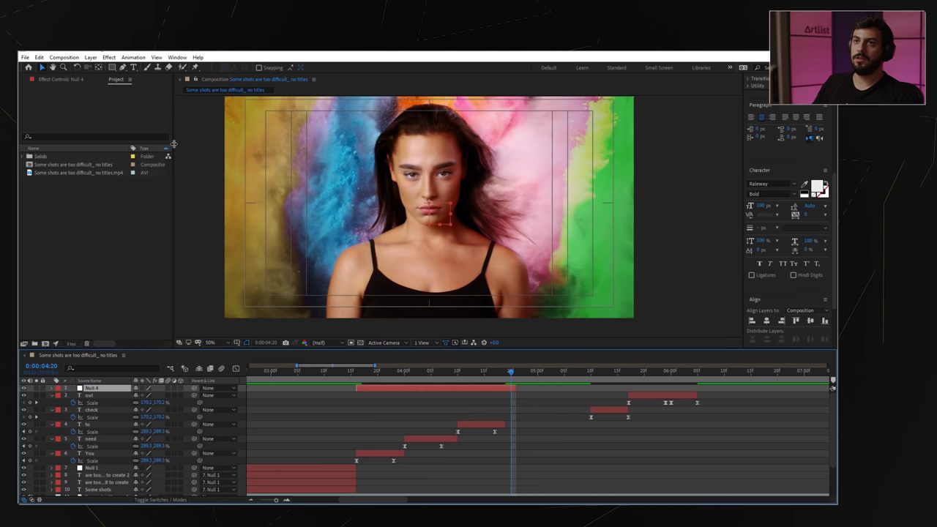
Step: Create a second null object and trim it to span the check and out layers
{"action": "left_click", "coordinate": [92, 57]}
{"action": "mouse_move", "coordinate": [103, 66]}
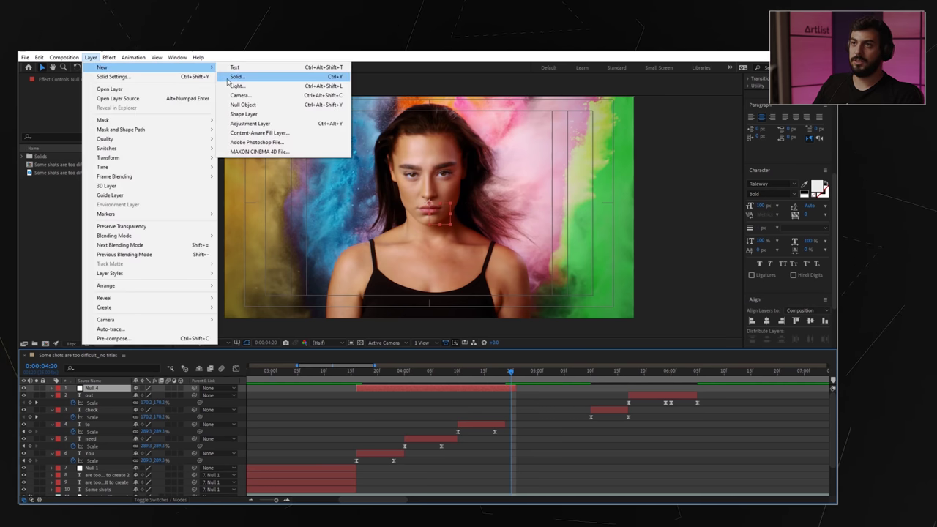
{"action": "left_click", "coordinate": [242, 105]}
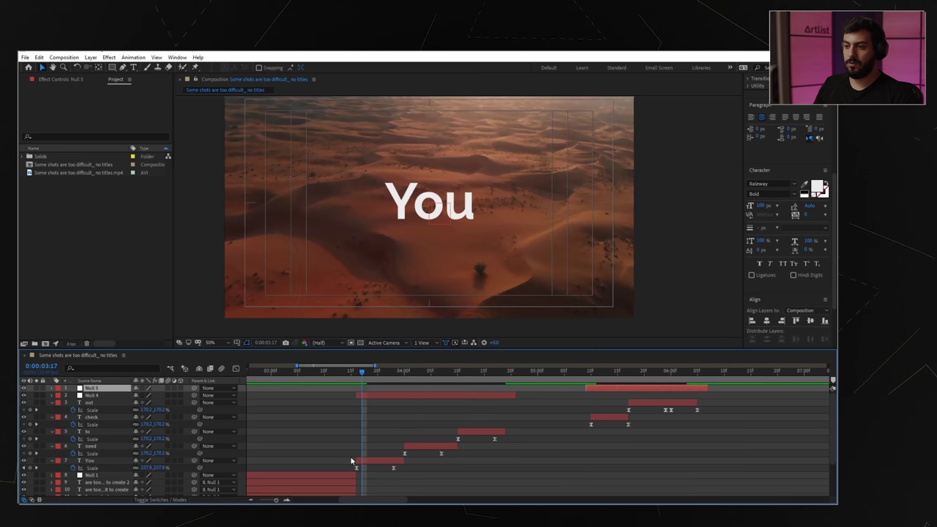
Step: Parent the You, need and to layers to Null 4, the null spanning them
{"action": "left_click", "coordinate": [380, 460]}
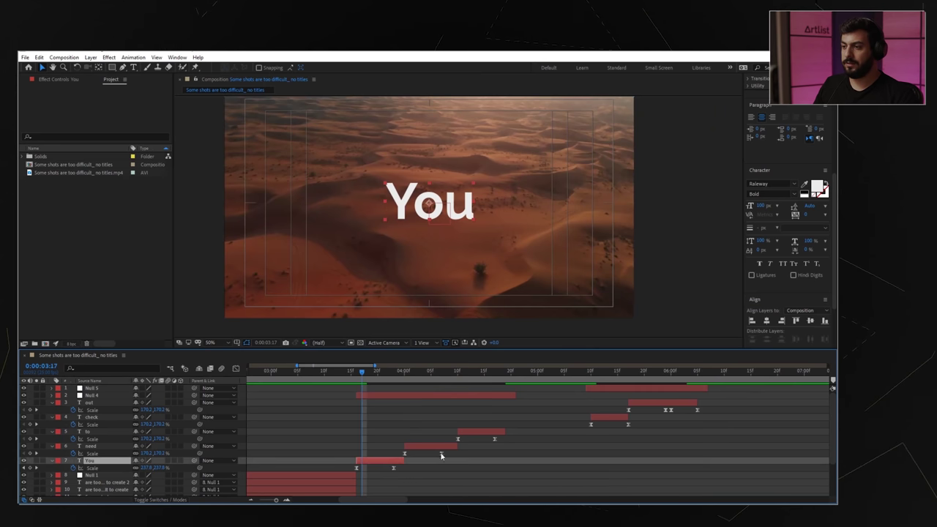
{"action": "left_click", "coordinate": [467, 433], "text": "shift"}
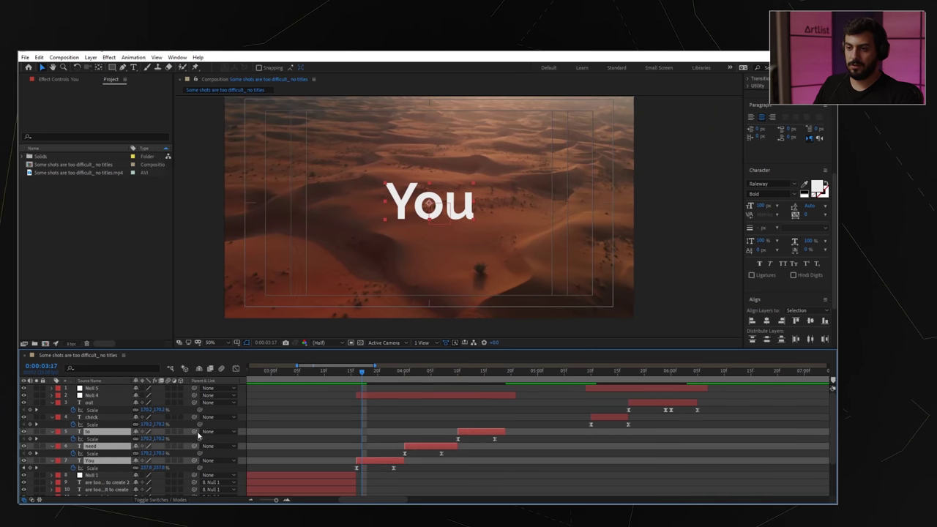
{"action": "left_click_drag", "start_coordinate": [194, 432], "coordinate": [110, 395]}
Step: Add Scale keyframes at the start and end of Null 4 so its words slowly grow across its duration
{"action": "left_click", "coordinate": [378, 397]}
{"action": "key", "text": "s"}
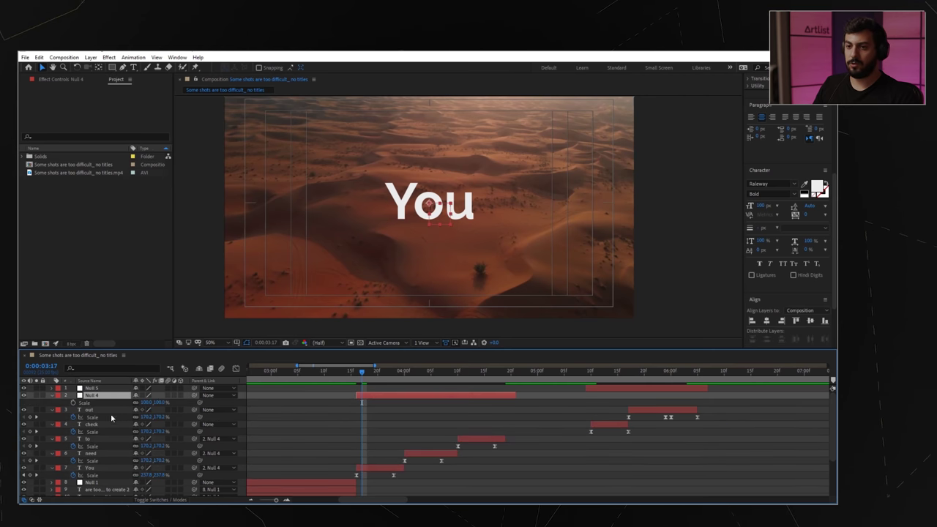
{"action": "left_click_drag", "start_coordinate": [361, 404], "coordinate": [351, 403]}
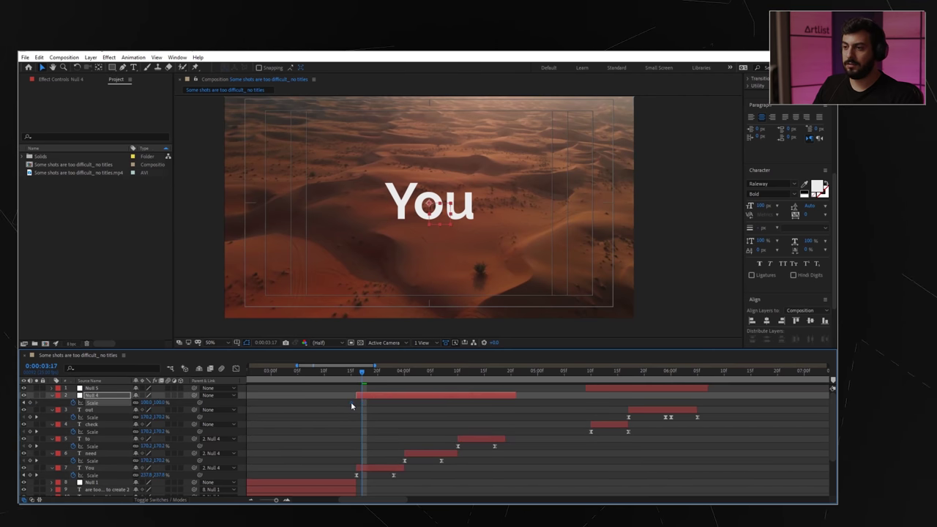
{"action": "key", "text": "o"}
{"action": "left_click_drag", "start_coordinate": [152, 403], "coordinate": [346, 405]}
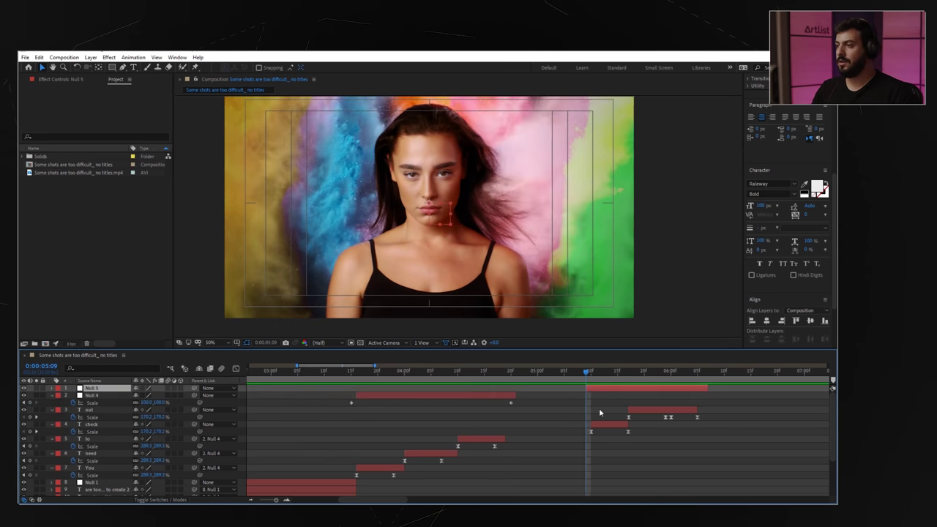
Step: Parent the check and out layers to Null 5 and reveal that null's Scale property
{"action": "left_click", "coordinate": [614, 425]}
{"action": "left_click", "coordinate": [648, 412], "text": "shift"}
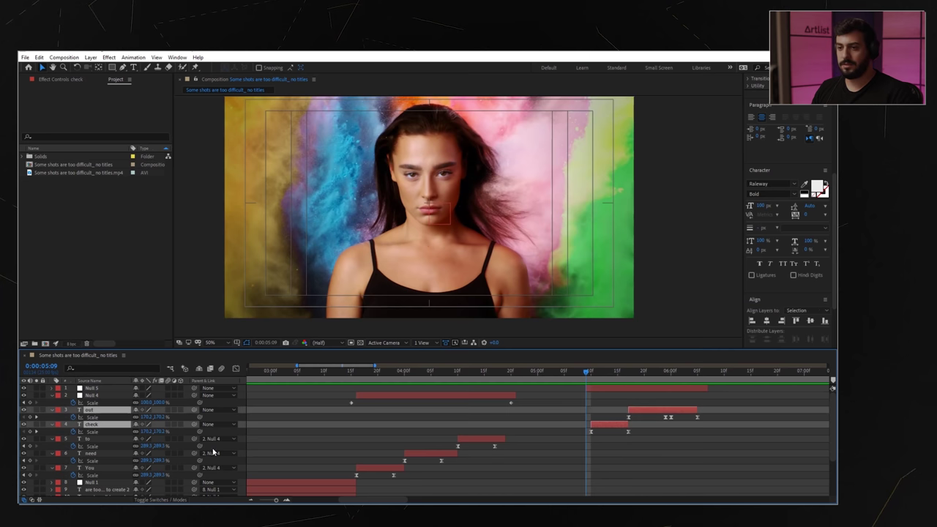
{"action": "left_click_drag", "start_coordinate": [179, 401], "coordinate": [91, 388]}
{"action": "left_click", "coordinate": [91, 388]}
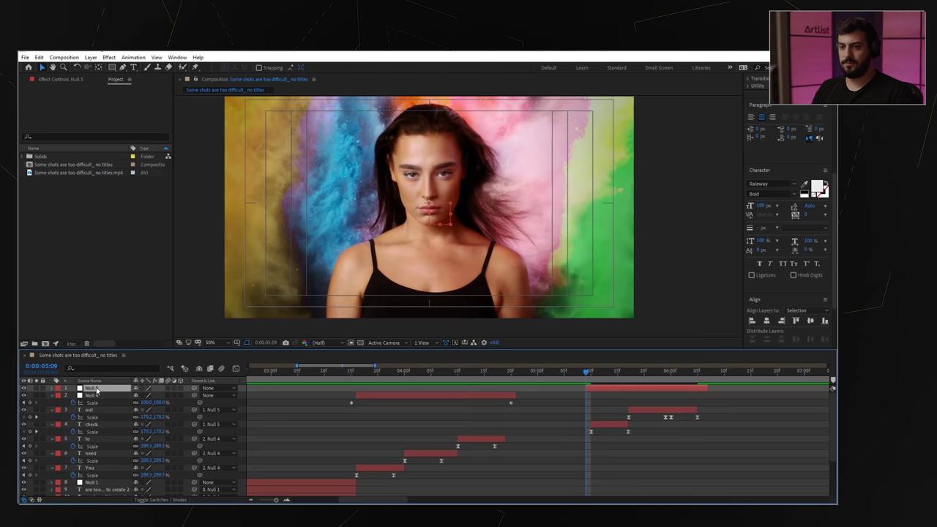
{"action": "key", "text": "s"}
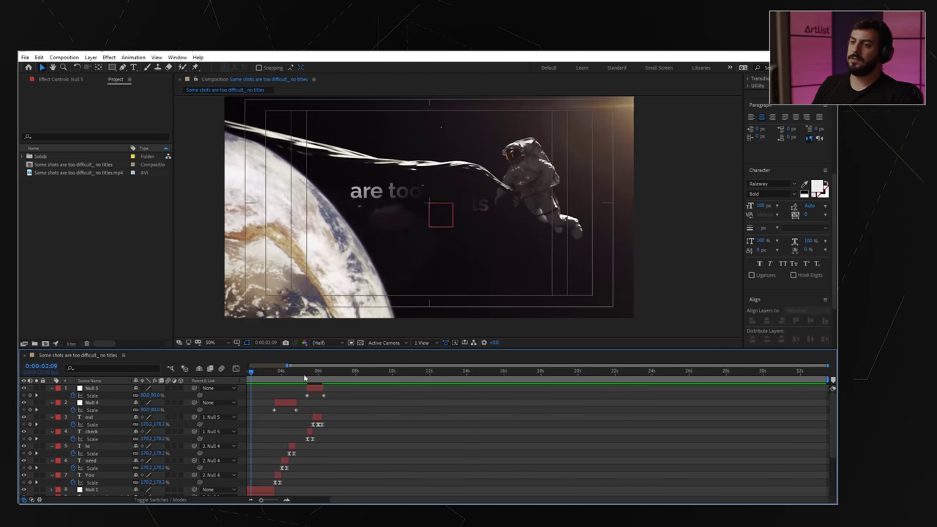
Step: Play back the titles from 0:00:00:00 and the Unlimited, story, driven and footage words from 0:00:08:20
{"action": "left_click_drag", "start_coordinate": [303, 376], "coordinate": [153, 384]}
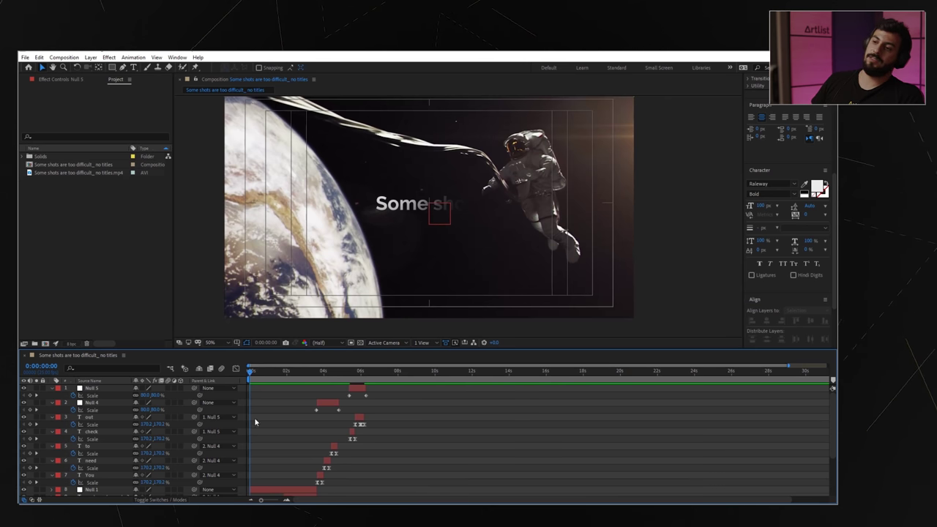
{"action": "key", "text": "space"}
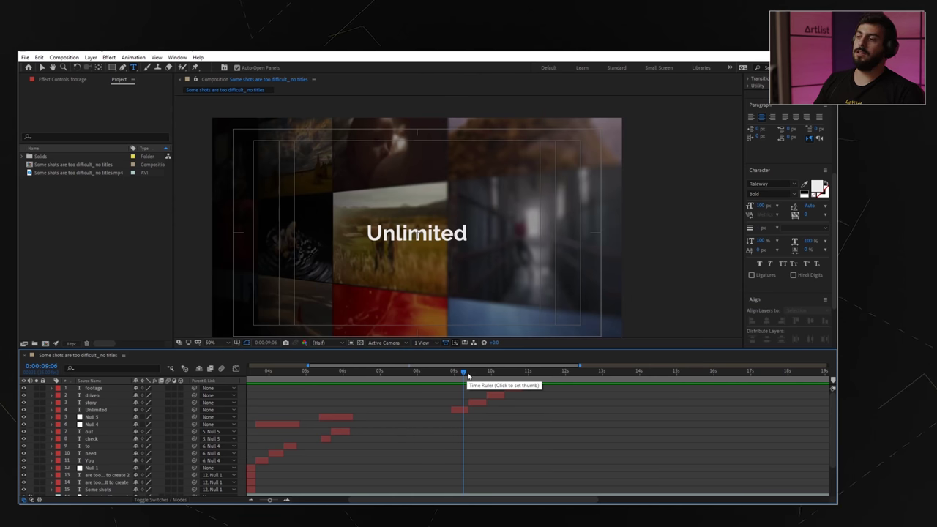
{"action": "left_click", "coordinate": [447, 374]}
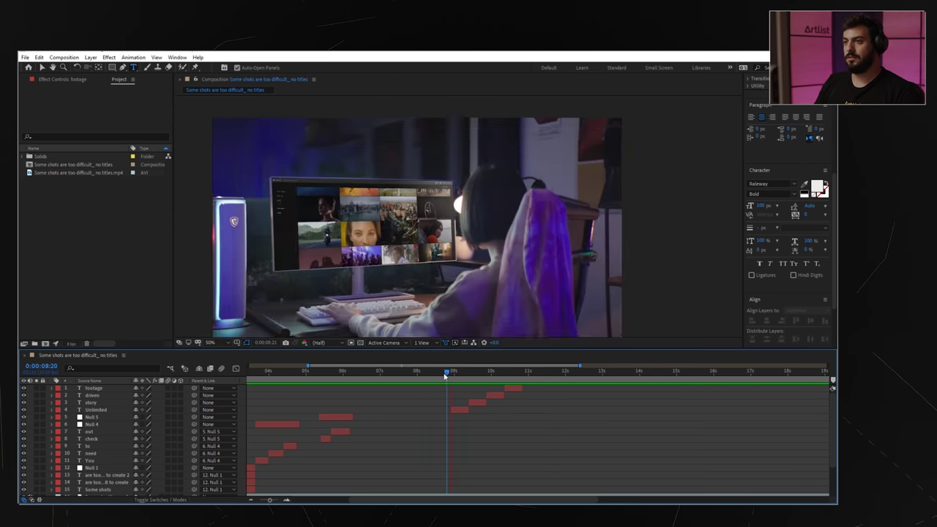
{"action": "key", "text": "space"}
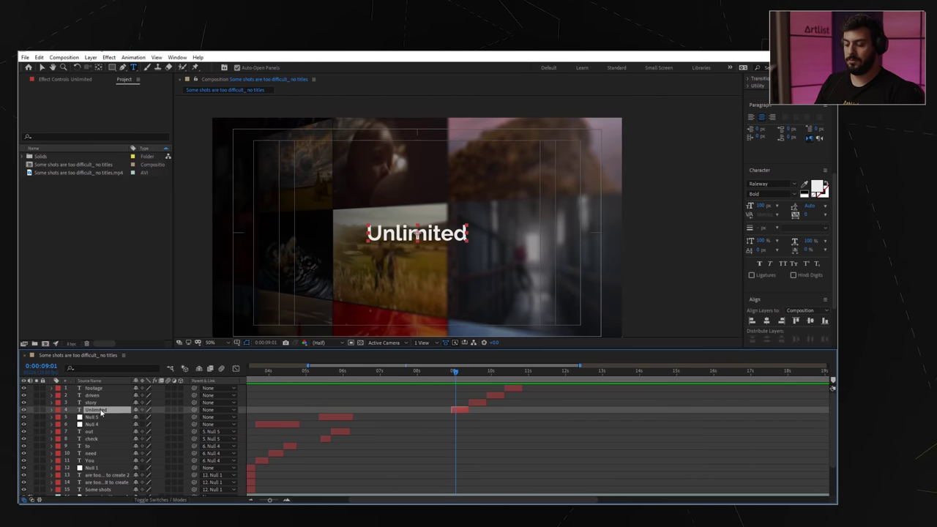
Step: Show Position and Opacity on the Unlimited layer and set a Position keyframe at 0:00:09:01
{"action": "key", "text": "alt+shift+p"}
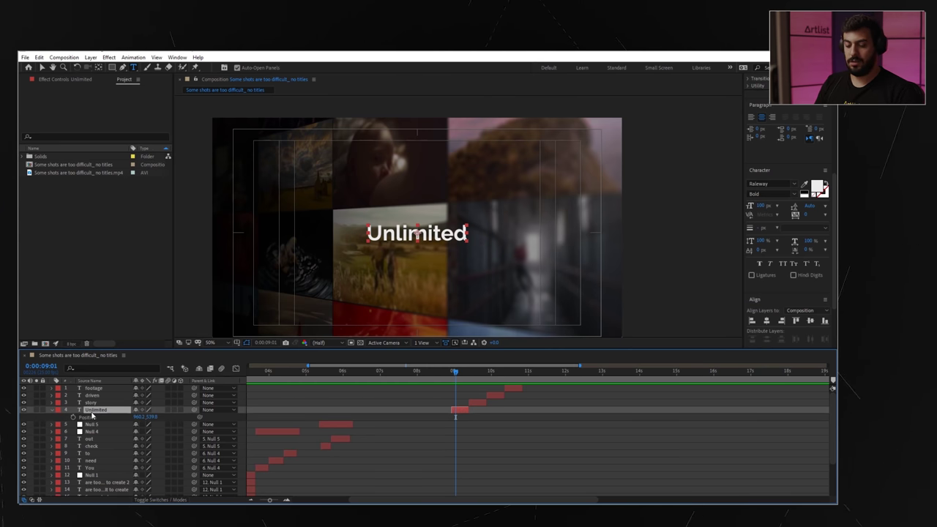
{"action": "key", "text": "alt+shift+t"}
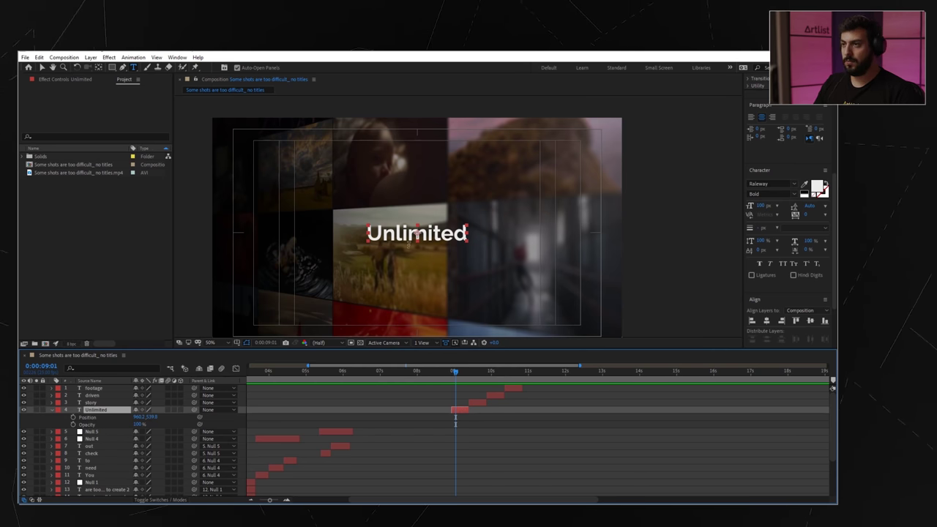
{"action": "key", "text": "v"}
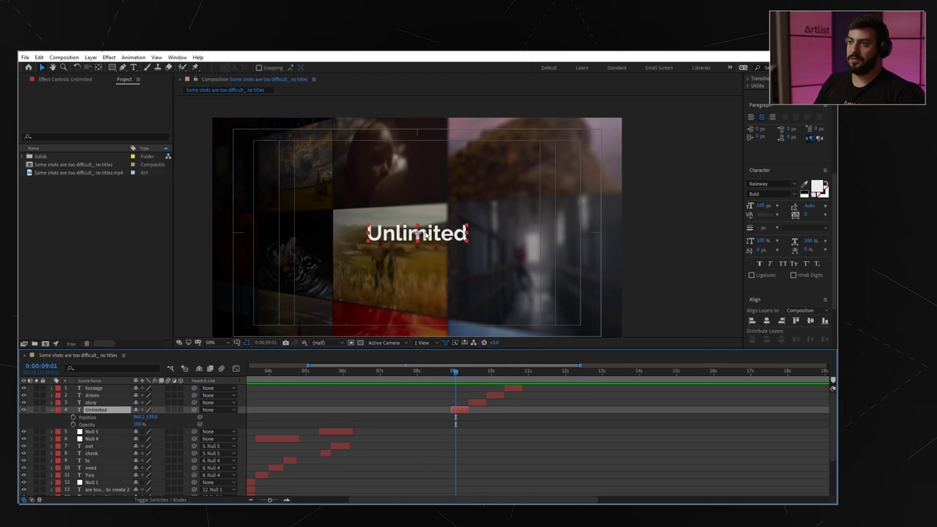
{"action": "left_click", "coordinate": [73, 417]}
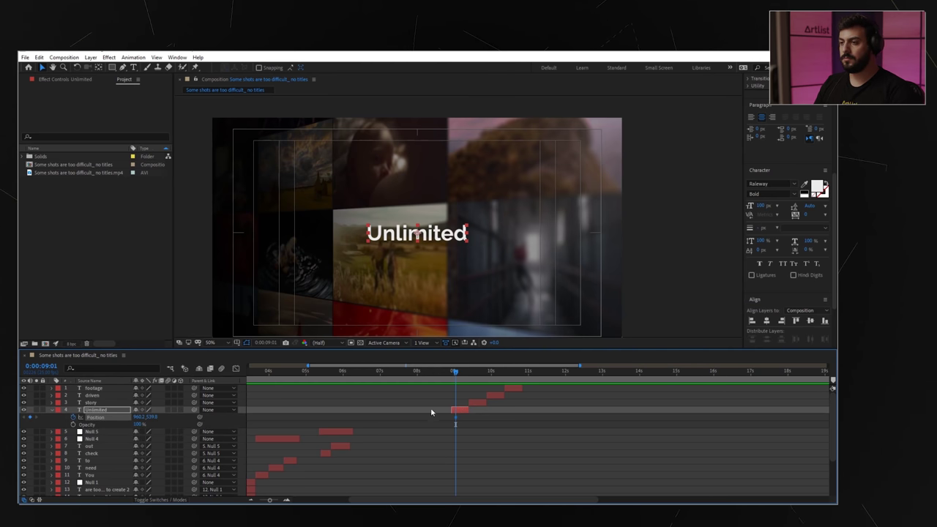
Step: Lower Unlimited to a Y position of 707 at the layer's start, 0:00:08:23, so it rises into the centre
{"action": "key", "text": "equal"}
{"action": "key", "text": "equal"}
{"action": "key", "text": "equal"}
{"action": "key", "text": "Page_Up"}
{"action": "key", "text": "Page_Up"}
{"action": "key", "text": "Page_Up"}
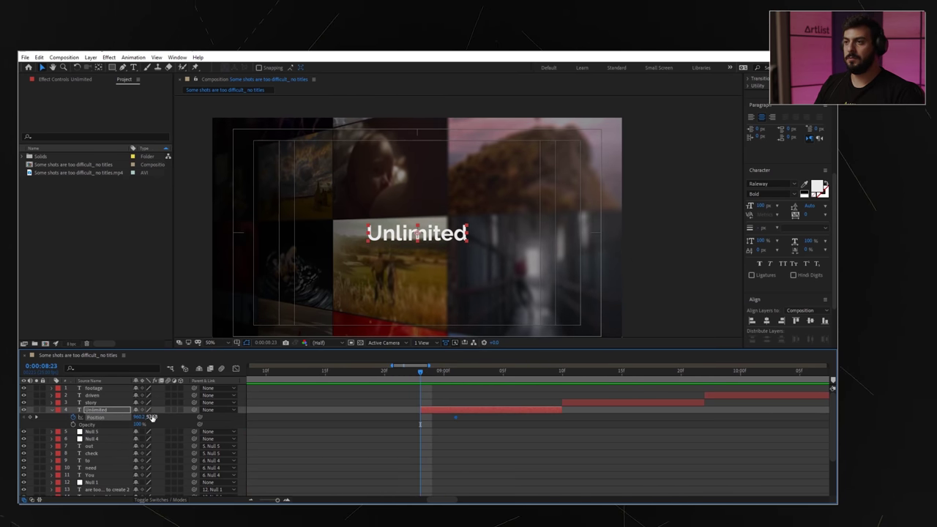
{"action": "left_click_drag", "start_coordinate": [150, 415], "coordinate": [225, 416]}
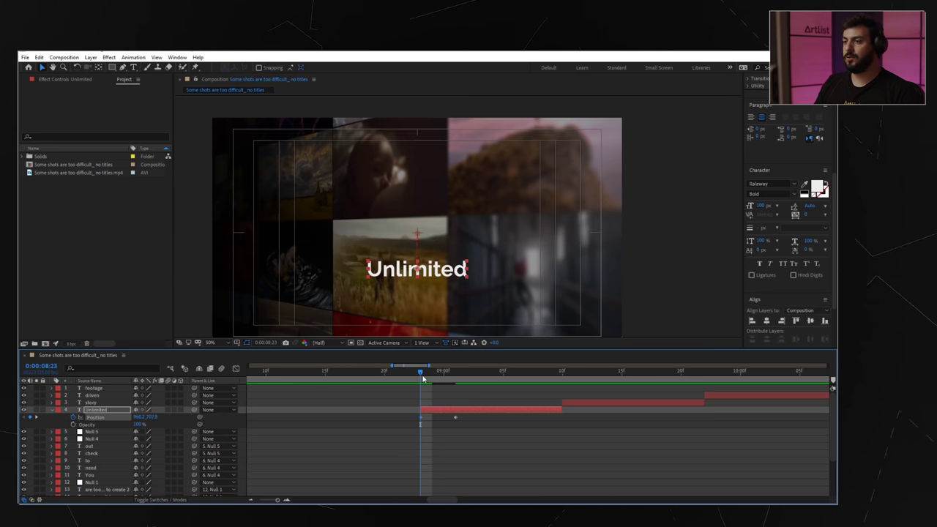
Step: Hold Unlimited at the centre with a Position keyframe at 0:00:09:06 and raise it to a Y of about 320 at 0:00:09:09
{"action": "left_click_drag", "start_coordinate": [419, 374], "coordinate": [489, 387]}
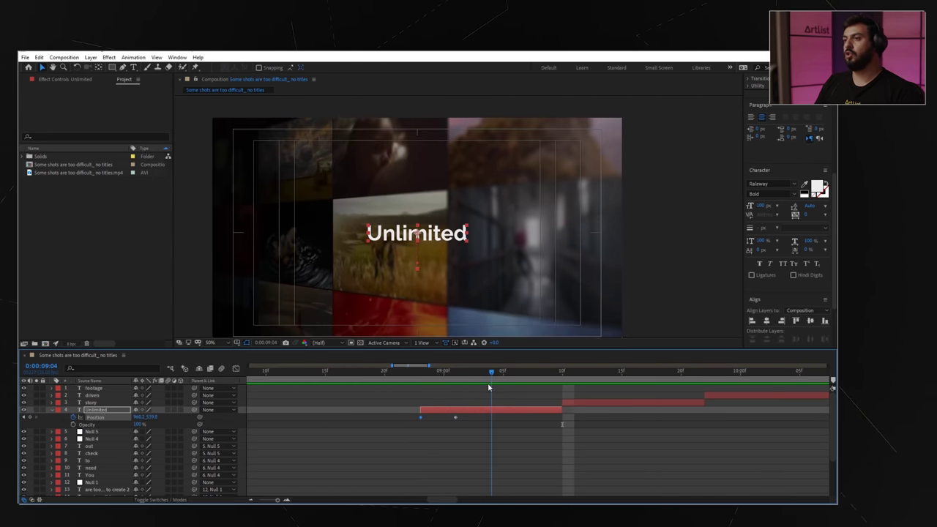
{"action": "key", "text": "Page_Down"}
{"action": "key", "text": "Page_Down"}
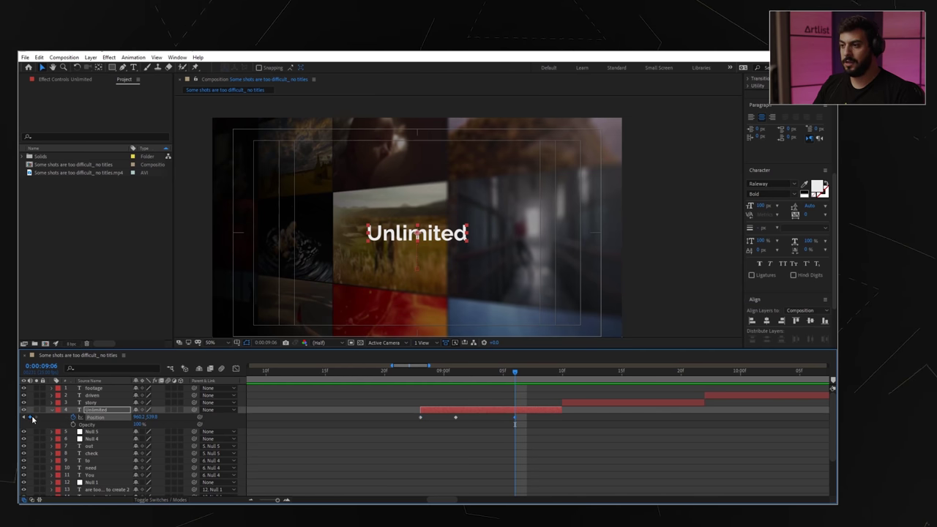
{"action": "left_click_drag", "start_coordinate": [514, 374], "coordinate": [553, 374]}
{"action": "left_click_drag", "start_coordinate": [152, 417], "coordinate": [50, 424]}
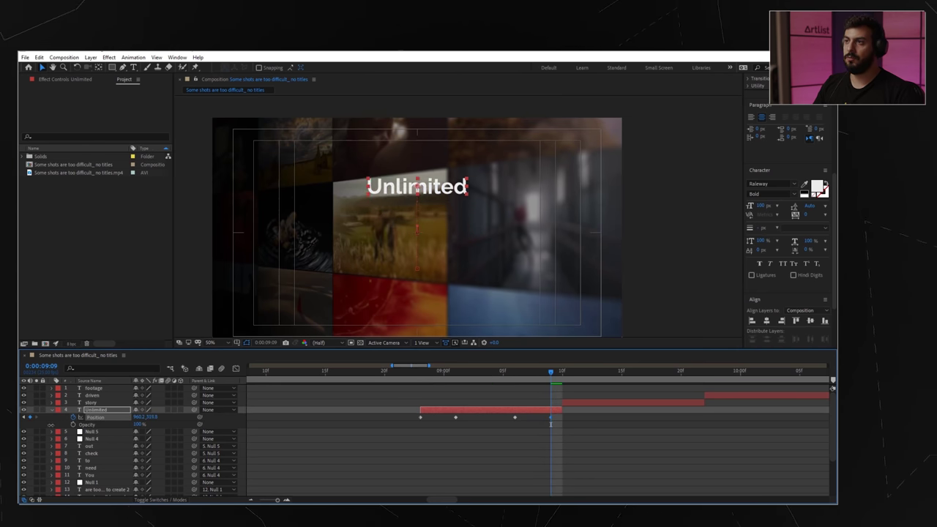
Step: Move the last Position keyframe to the end of the Unlimited layer and apply Easy Ease to all its Position keyframes
{"action": "left_click", "coordinate": [545, 458]}
{"action": "left_click_drag", "start_coordinate": [551, 419], "coordinate": [561, 421]}
{"action": "left_click", "coordinate": [526, 456]}
{"action": "left_click_drag", "start_coordinate": [491, 373], "coordinate": [405, 374]}
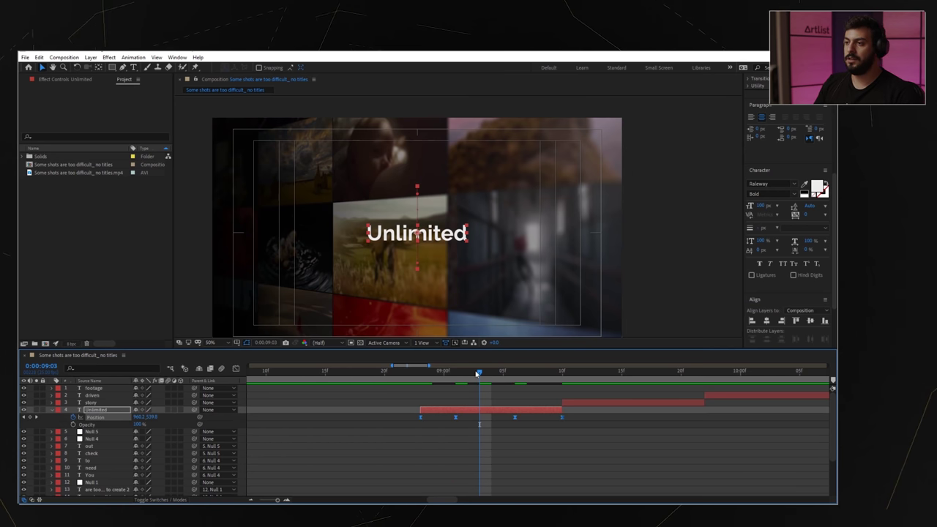
{"action": "left_click_drag", "start_coordinate": [468, 374], "coordinate": [420, 375]}
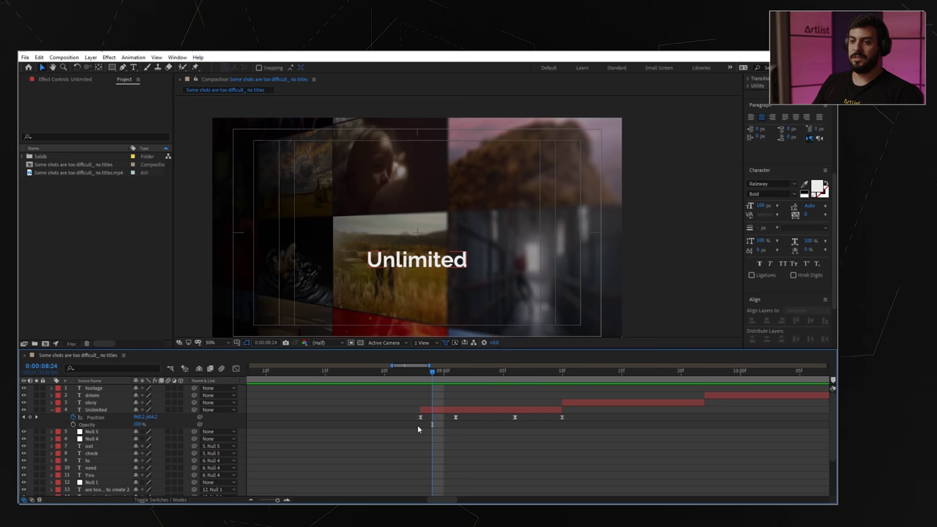
Step: Lengthen the incoming ease of Unlimited's second Position keyframe in the speed graph and move that keyframe to 0:00:09:04
{"action": "left_click", "coordinate": [94, 419]}
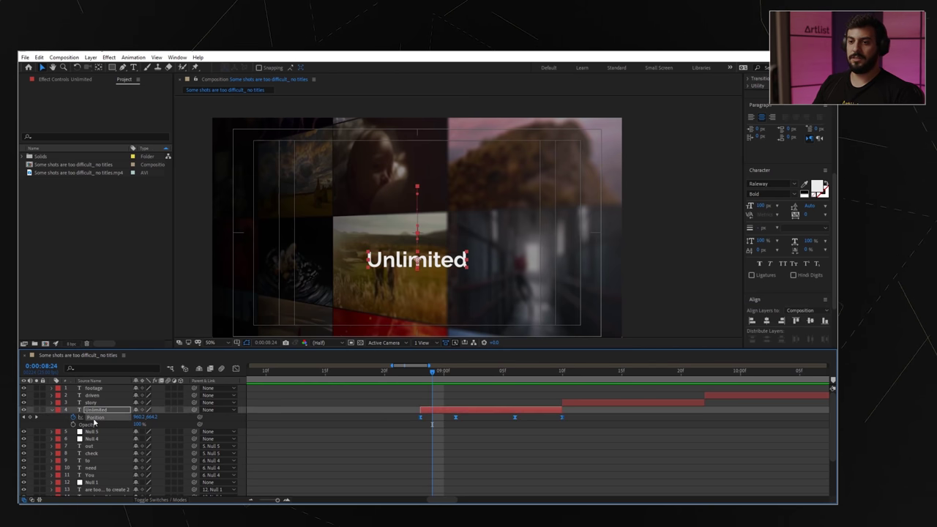
{"action": "left_click", "coordinate": [236, 368]}
{"action": "left_click", "coordinate": [454, 476]}
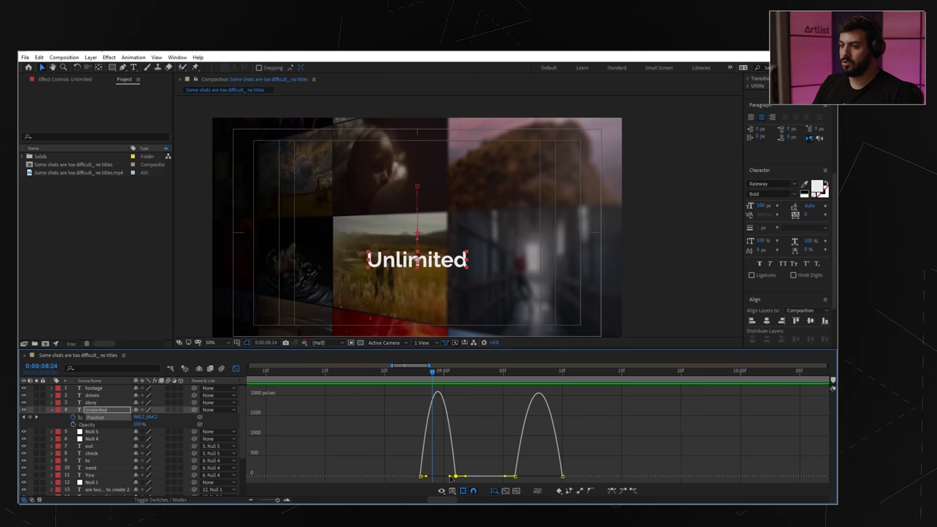
{"action": "left_click_drag", "start_coordinate": [450, 477], "coordinate": [421, 478]}
{"action": "left_click_drag", "start_coordinate": [456, 418], "coordinate": [493, 420]}
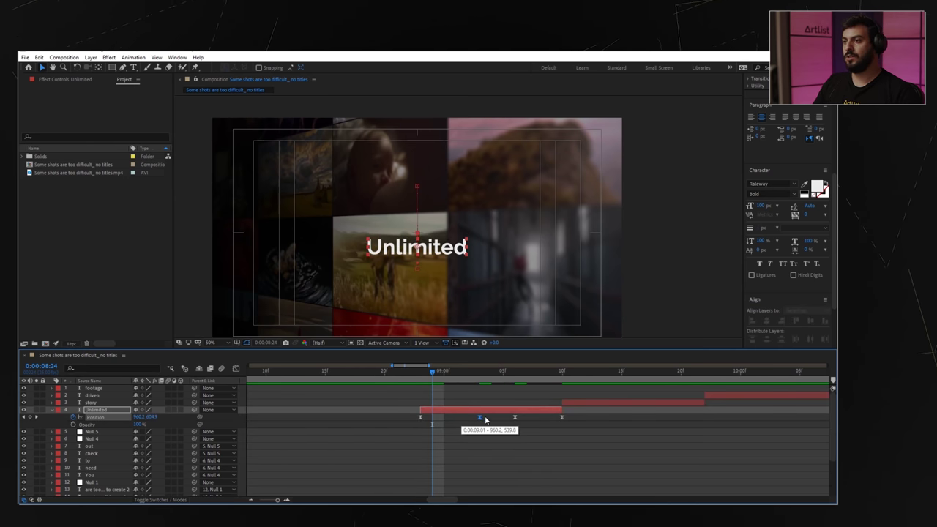
Step: Fade Unlimited in with Opacity keyframes of 0% at 0:00:08:23 and 100% at 0:00:09:00
{"action": "left_click_drag", "start_coordinate": [394, 373], "coordinate": [420, 374]}
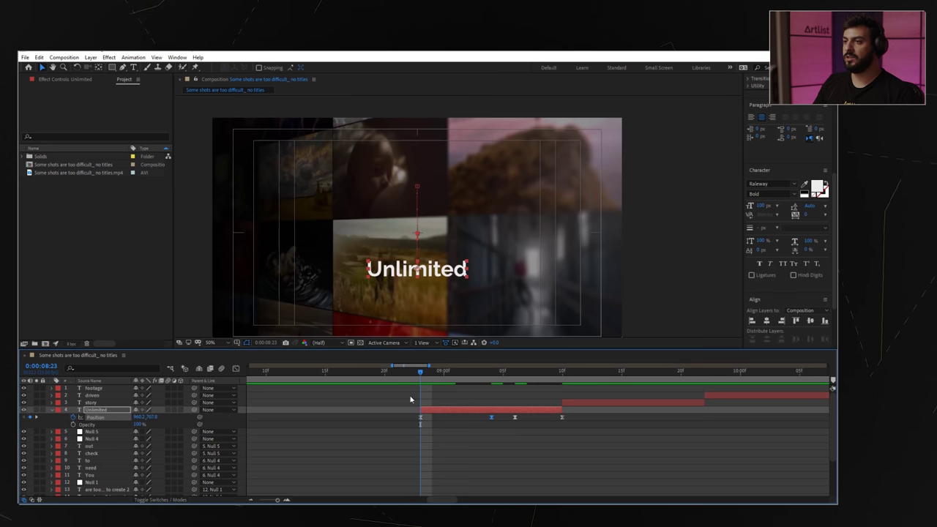
{"action": "left_click", "coordinate": [73, 424]}
{"action": "left_click", "coordinate": [354, 426]}
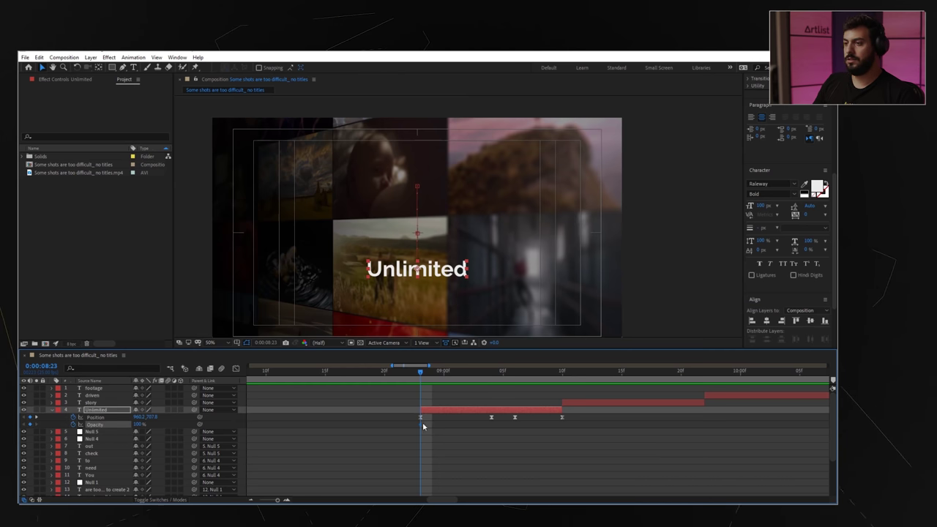
{"action": "mouse_move", "coordinate": [421, 424]}
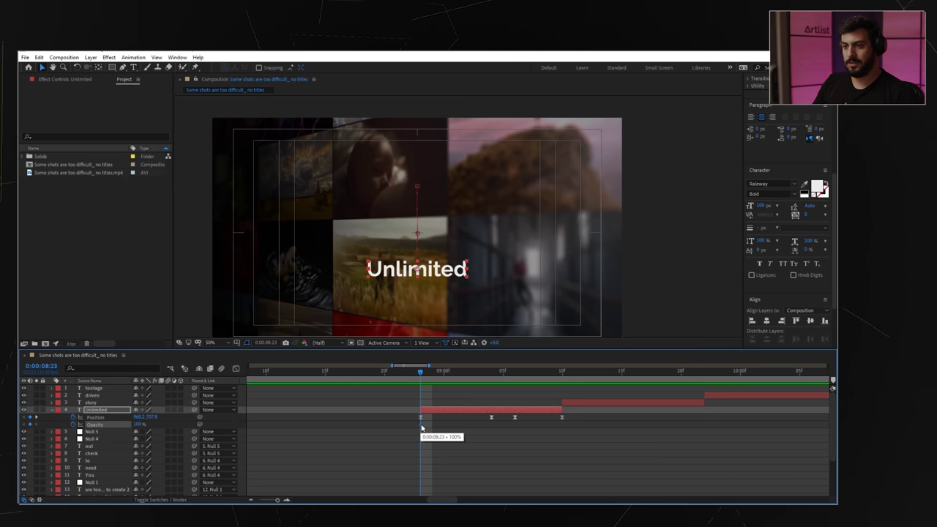
{"action": "left_click_drag", "start_coordinate": [444, 427], "coordinate": [445, 429]}
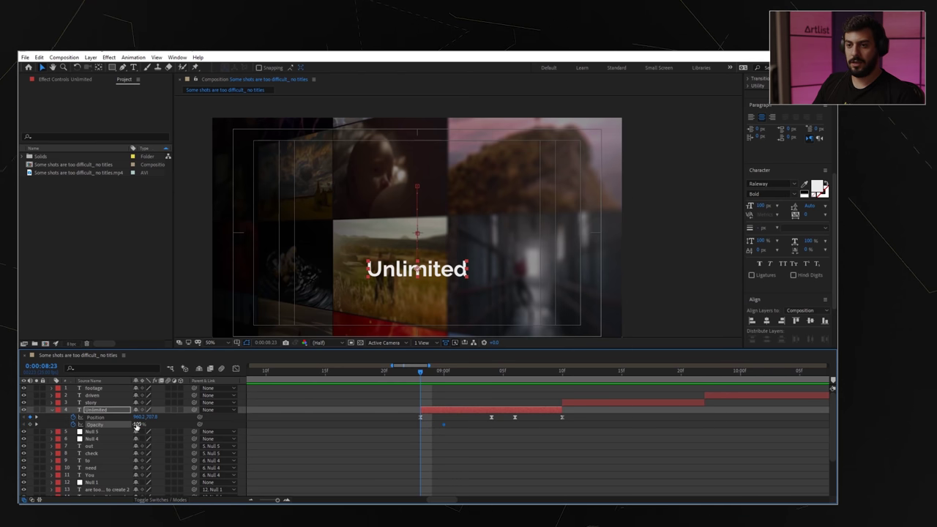
{"action": "left_click_drag", "start_coordinate": [136, 426], "coordinate": [88, 425]}
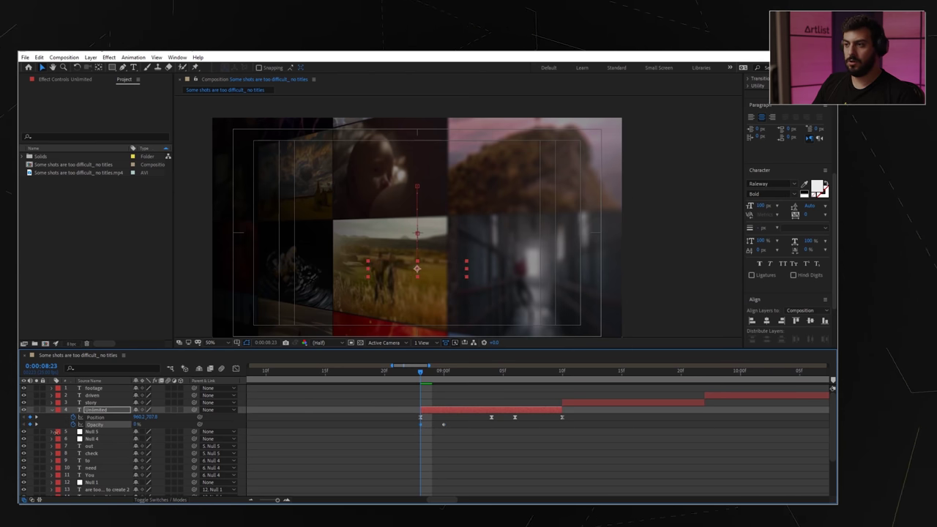
{"action": "left_click", "coordinate": [467, 448]}
Step: Move Unlimited's last Position keyframe to 0:00:09:11 and fade the word out with Opacity 100% at 0:00:09:08 and 0% at 0:00:09:09
{"action": "left_click_drag", "start_coordinate": [413, 379], "coordinate": [551, 373]}
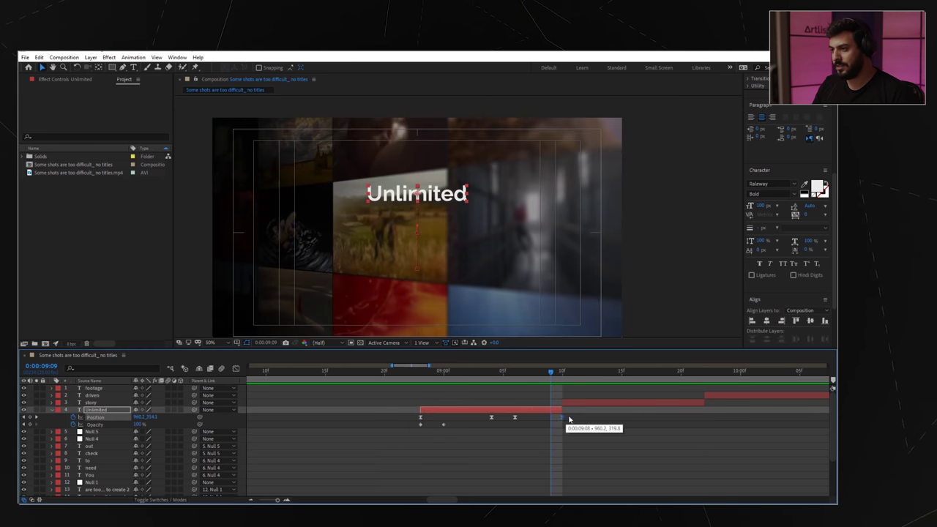
{"action": "left_click", "coordinate": [545, 409]}
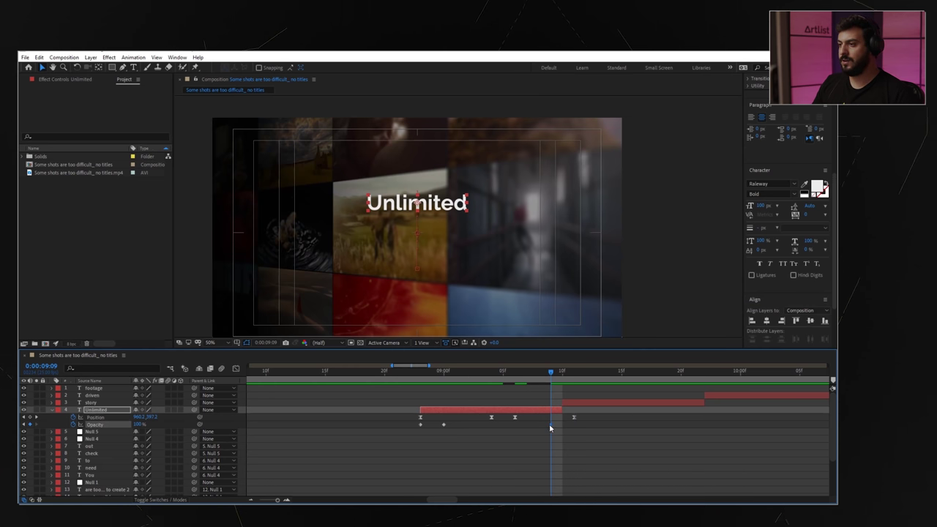
{"action": "left_click_drag", "start_coordinate": [550, 425], "coordinate": [539, 426]}
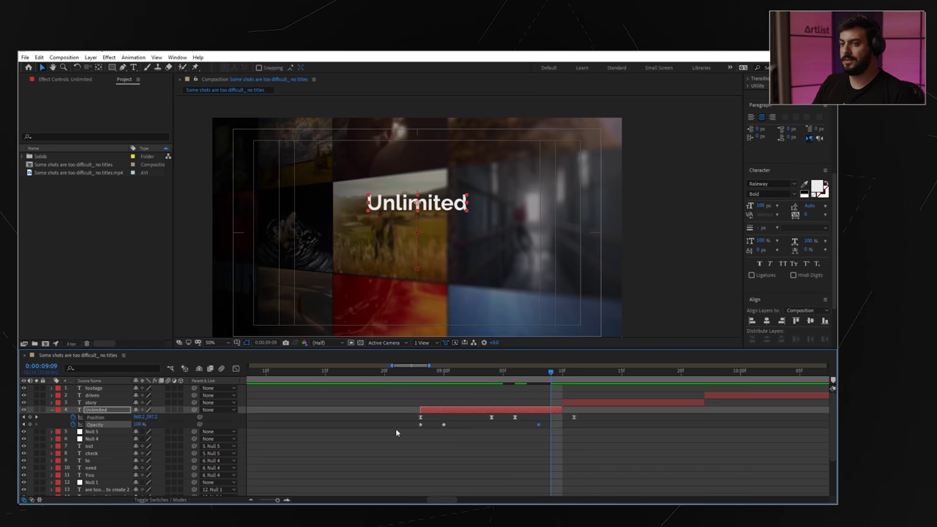
{"action": "left_click", "coordinate": [139, 426]}
{"action": "type", "text": "0"}
{"action": "key", "text": "Return"}
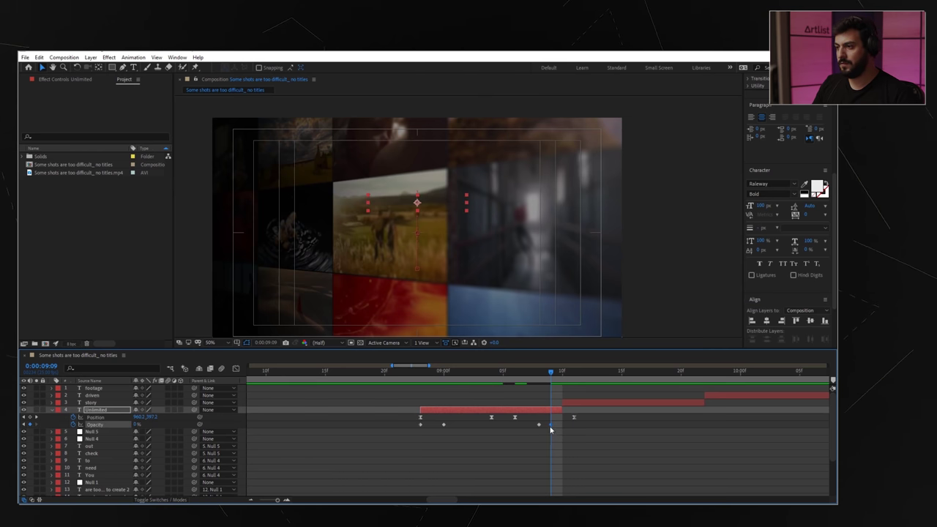
Step: Retime Unlimited's fade-out so the 100% Opacity keyframe sits at 0:00:09:08 and the 0% keyframe at 0:00:09:10
{"action": "left_click", "coordinate": [539, 425]}
{"action": "left_click_drag", "start_coordinate": [543, 426], "coordinate": [550, 425]}
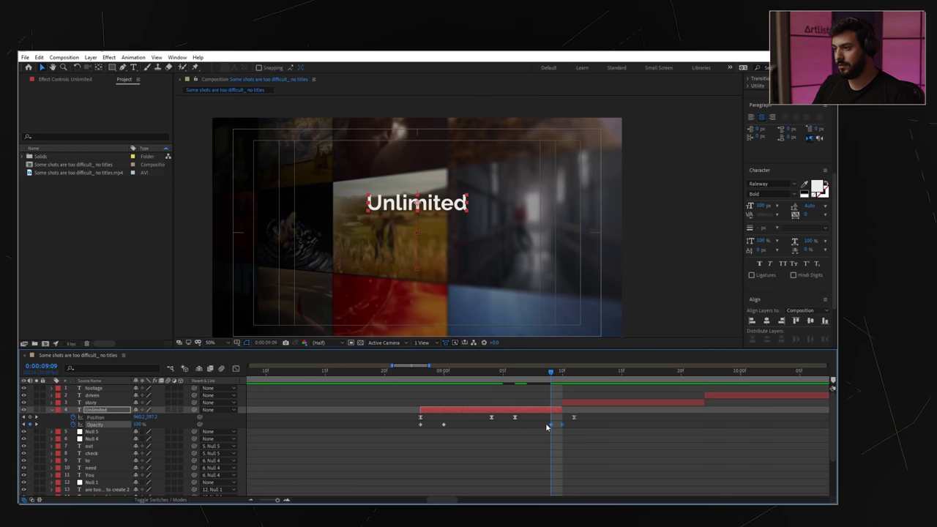
{"action": "left_click_drag", "start_coordinate": [554, 374], "coordinate": [408, 377]}
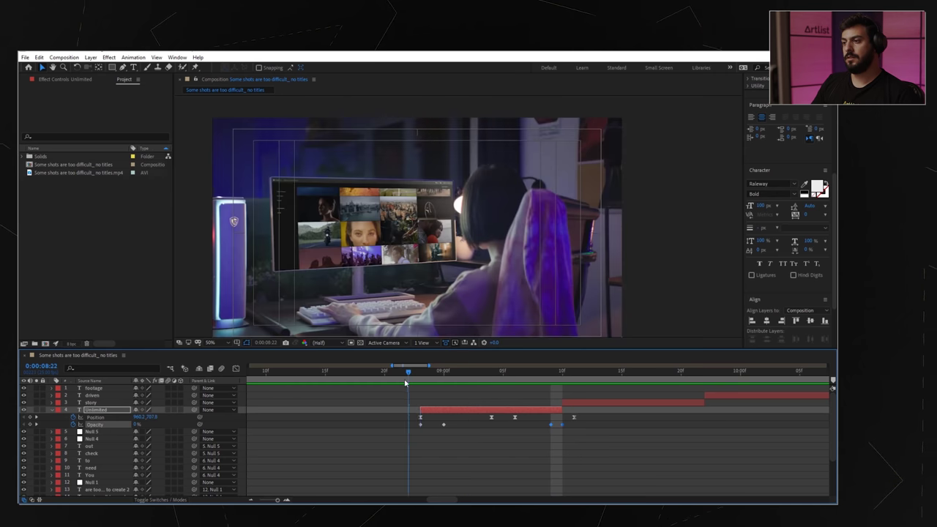
{"action": "left_click", "coordinate": [553, 448]}
{"action": "left_click", "coordinate": [550, 426]}
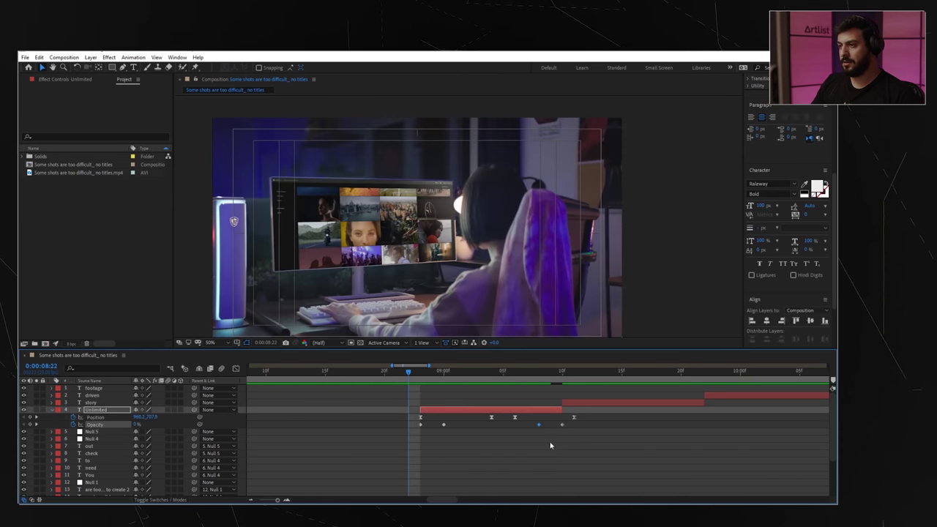
{"action": "left_click", "coordinate": [550, 444]}
Step: Lengthen the outgoing ease of Unlimited's third Position keyframe in the speed graph and move that keyframe to 0:00:09:05
{"action": "left_click", "coordinate": [95, 417]}
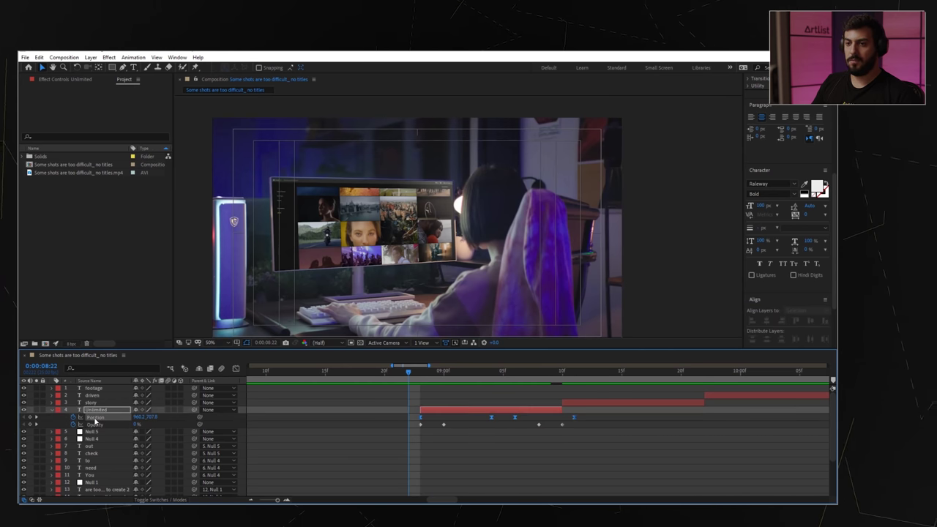
{"action": "left_click", "coordinate": [235, 368]}
{"action": "left_click", "coordinate": [502, 371]}
{"action": "mouse_move", "coordinate": [510, 377]}
{"action": "left_mouse_down"}
{"action": "mouse_move", "coordinate": [533, 385]}
{"action": "mouse_move", "coordinate": [516, 387]}
{"action": "left_mouse_up"}
{"action": "left_click_drag", "start_coordinate": [508, 481], "coordinate": [509, 481]}
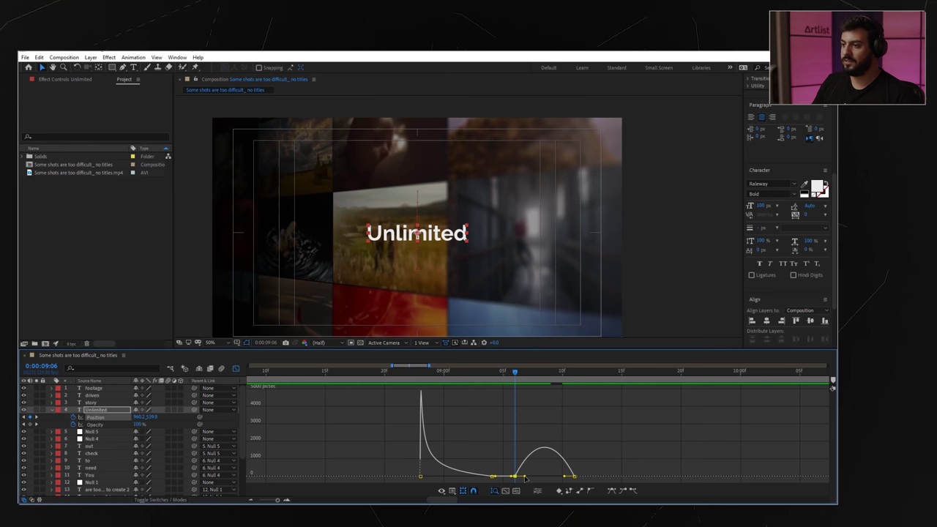
{"action": "left_click_drag", "start_coordinate": [525, 477], "coordinate": [538, 478]}
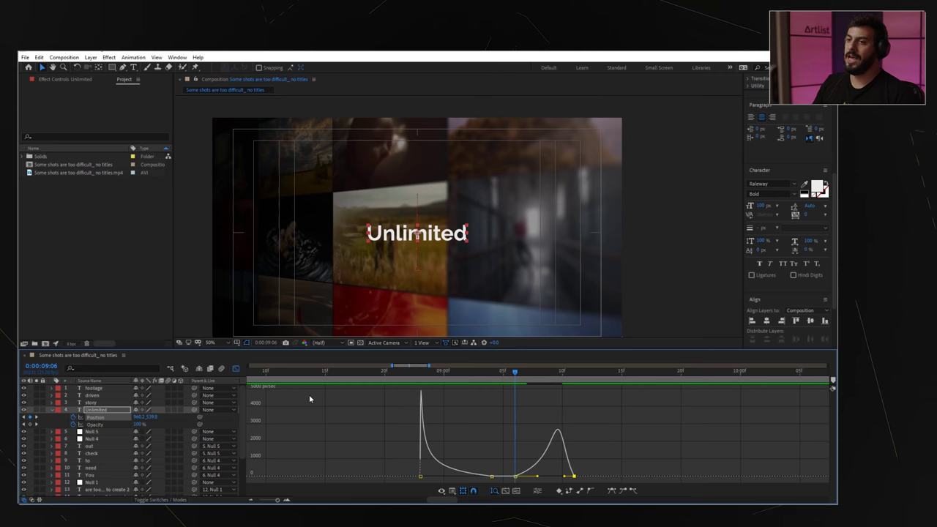
{"action": "left_click", "coordinate": [236, 368]}
{"action": "left_click", "coordinate": [396, 369]}
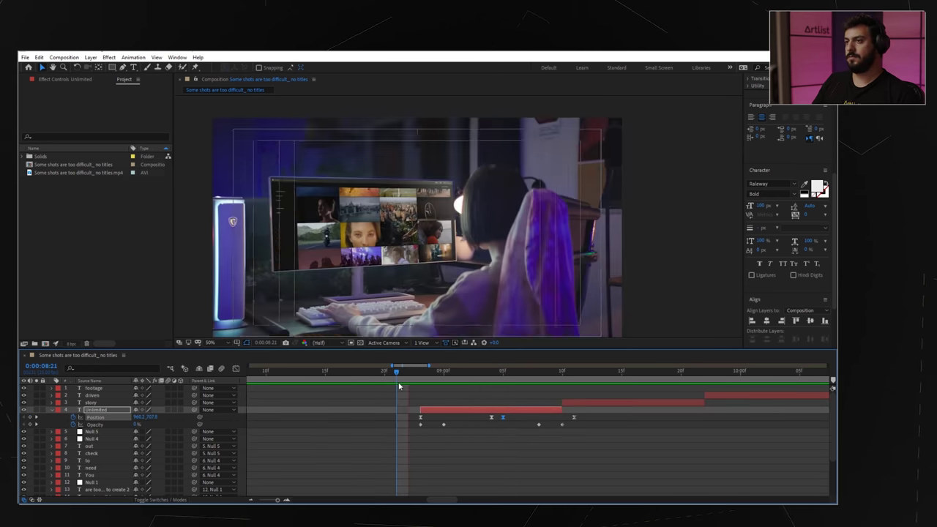
Step: Copy all of Unlimited's Position and Opacity keyframes onto the story layer, starting at its in point, 0:00:09:10
{"action": "left_click_drag", "start_coordinate": [398, 382], "coordinate": [574, 383]}
{"action": "left_click", "coordinate": [94, 418]}
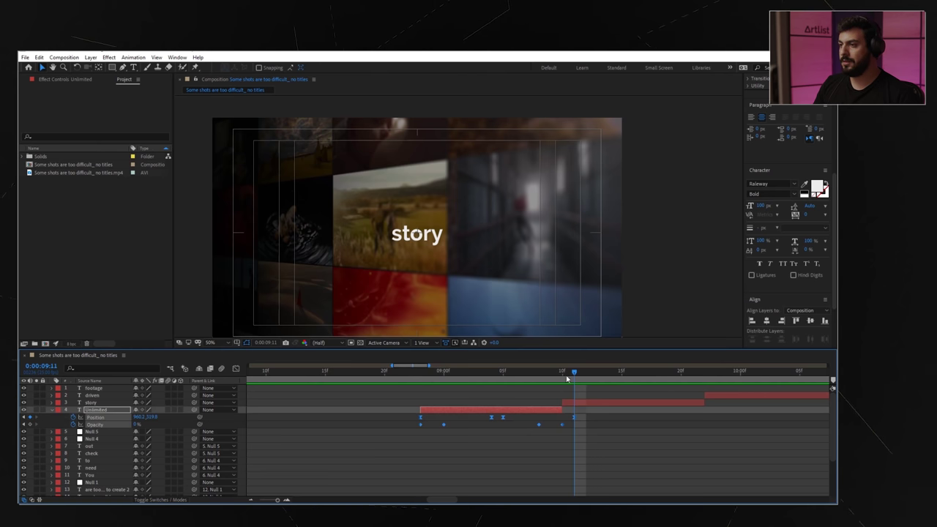
{"action": "left_click", "coordinate": [574, 402]}
{"action": "key", "text": "i"}
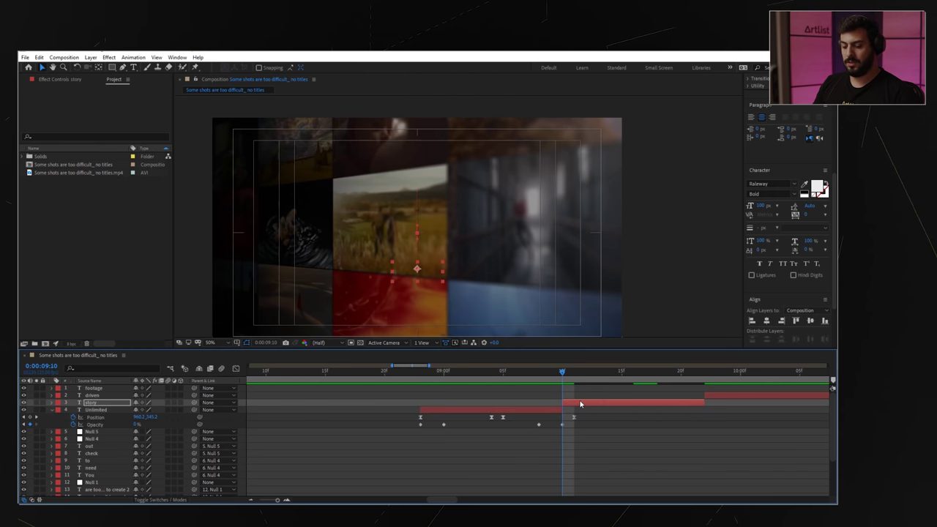
{"action": "key", "text": "ctrl+v"}
Step: Start the story layer two frames earlier, at 0:00:09:08, and shift its first Position keyframe and fade-in Opacity keyframes back to match
{"action": "left_click", "coordinate": [634, 437]}
{"action": "mouse_move", "coordinate": [568, 374]}
{"action": "left_mouse_down"}
{"action": "mouse_move", "coordinate": [493, 381]}
{"action": "mouse_move", "coordinate": [552, 385]}
{"action": "left_mouse_up"}
{"action": "left_click", "coordinate": [563, 403]}
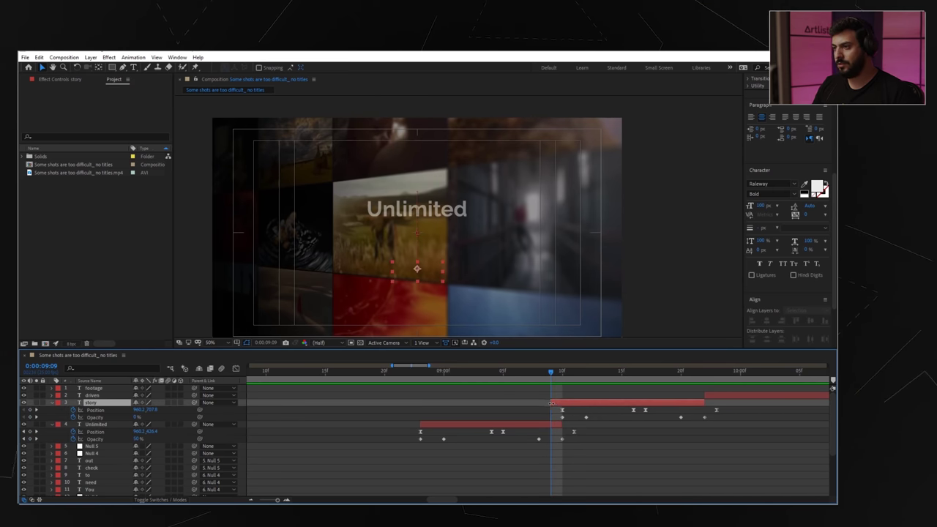
{"action": "left_click", "coordinate": [562, 410]}
{"action": "left_click_drag", "start_coordinate": [563, 411], "coordinate": [549, 411]}
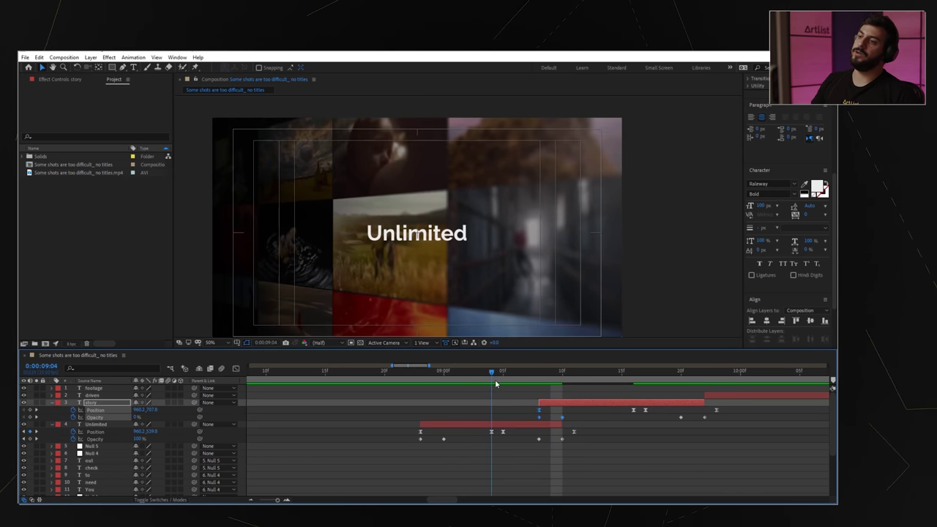
Step: Play back the Unlimited to story transition to check its timing
{"action": "key", "text": "Page_Down"}
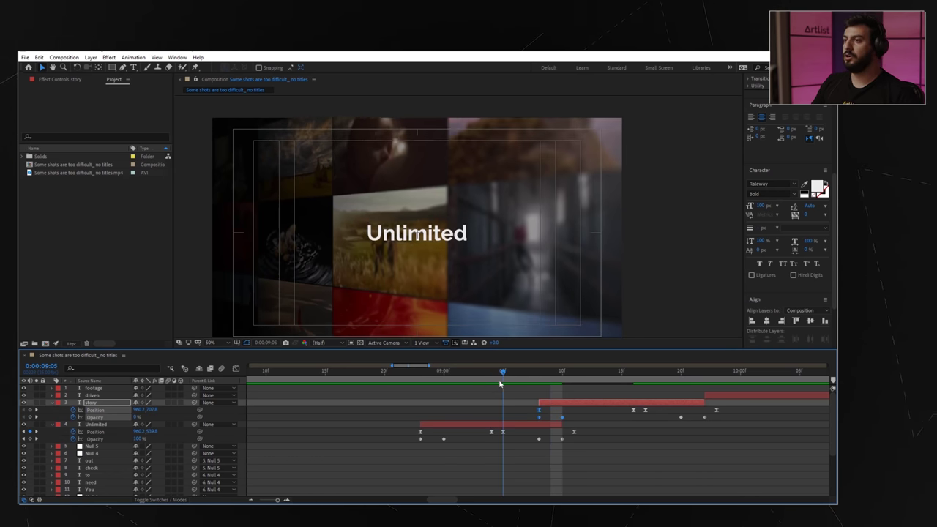
{"action": "left_click_drag", "start_coordinate": [503, 383], "coordinate": [378, 385]}
{"action": "key", "text": "space"}
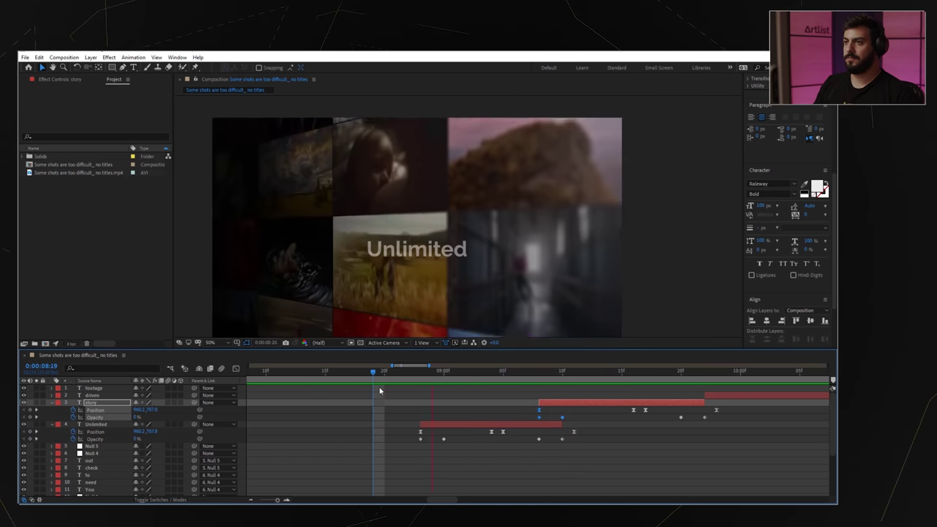
{"action": "key", "text": "space"}
{"action": "key", "text": "i"}
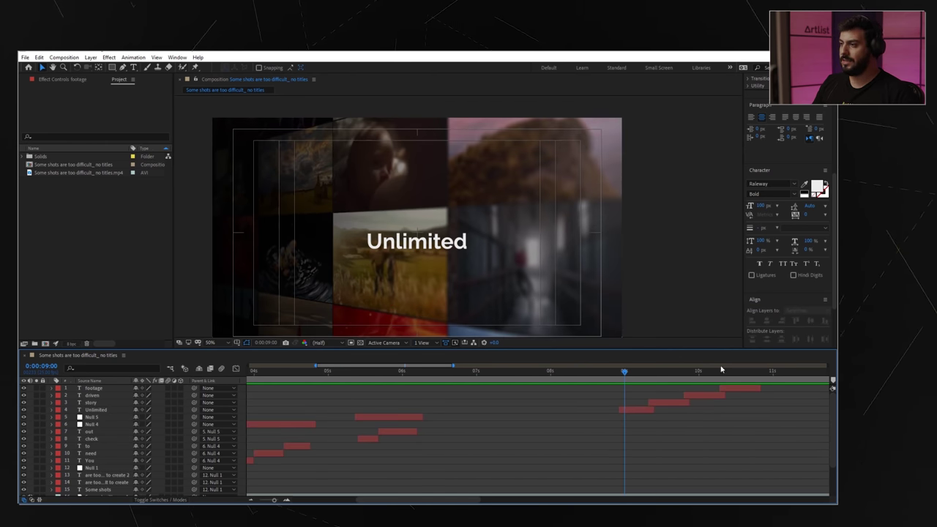
Step: Add a null object trimmed to span the Unlimited, story and driven layers, and parent those three words to it
{"action": "left_click", "coordinate": [90, 57]}
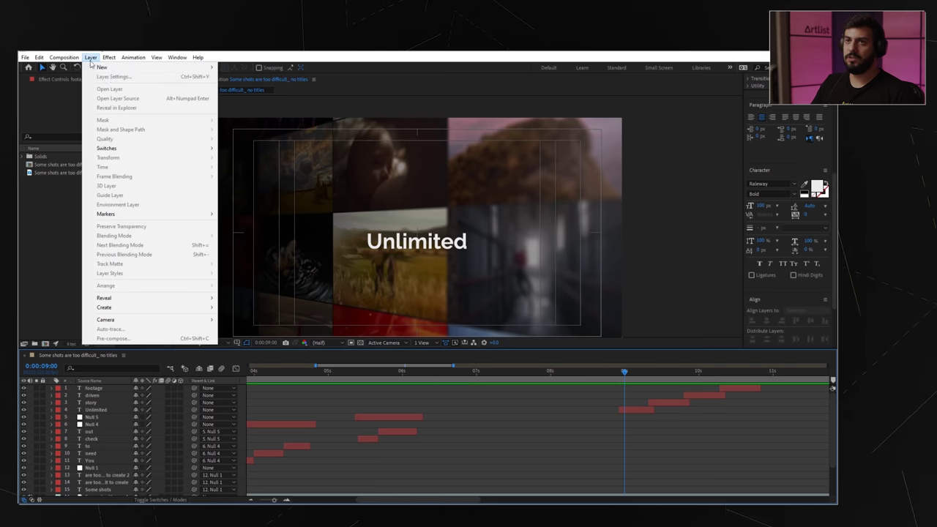
{"action": "mouse_move", "coordinate": [146, 66]}
{"action": "left_click", "coordinate": [286, 106]}
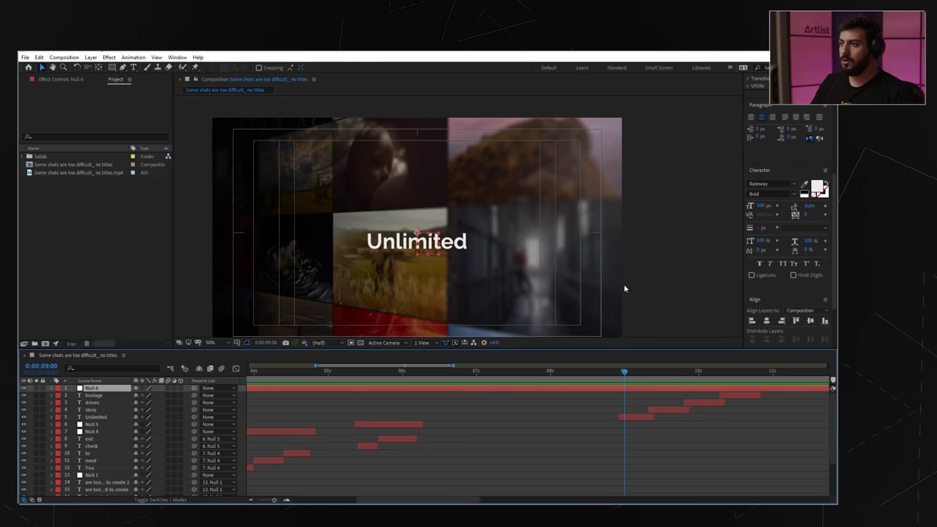
{"action": "left_click_drag", "start_coordinate": [625, 374], "coordinate": [621, 376]}
{"action": "key", "text": "alt+bracketleft"}
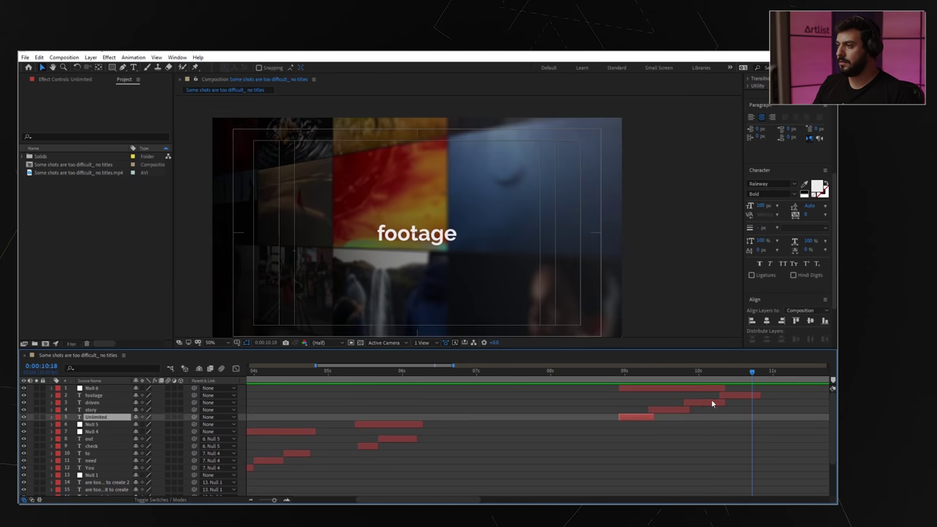
{"action": "left_click", "coordinate": [712, 403], "text": "shift"}
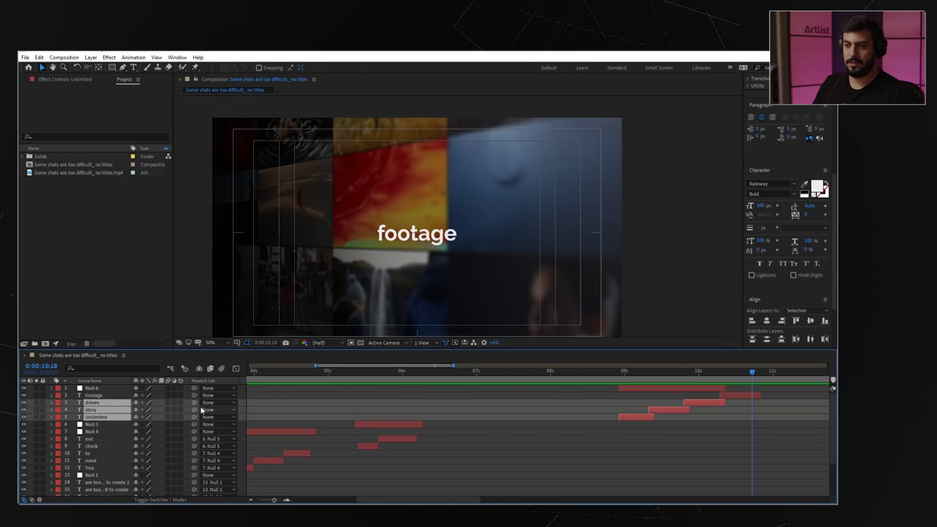
{"action": "left_click_drag", "start_coordinate": [194, 405], "coordinate": [92, 388]}
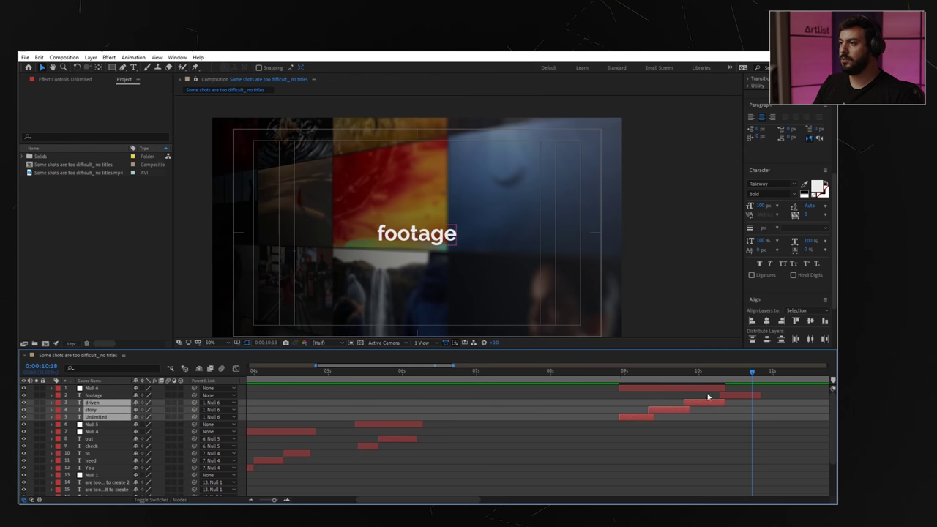
Step: Keyframe a slow upward Position drift on the new null, placing the keyframes just outside both ends of its bar, and preview it
{"action": "left_click", "coordinate": [621, 374]}
{"action": "left_click", "coordinate": [626, 388]}
{"action": "key", "text": "p"}
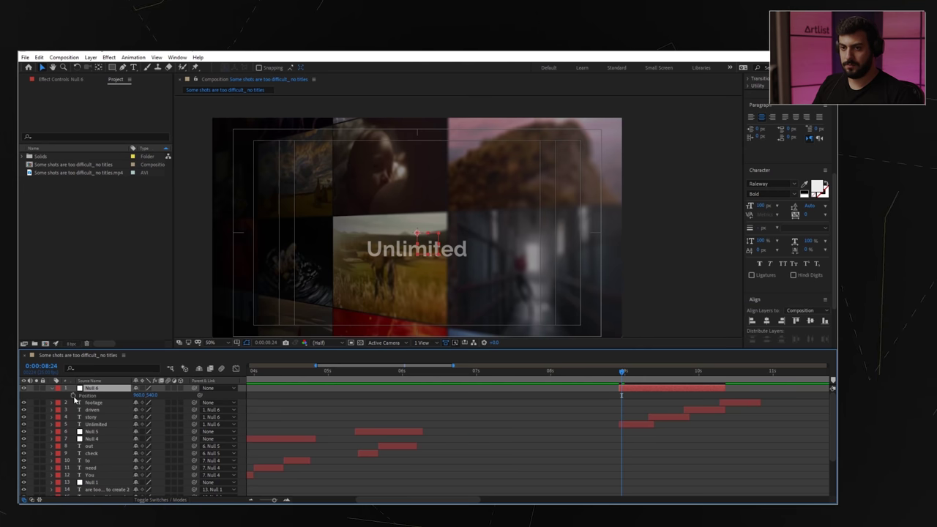
{"action": "left_click", "coordinate": [72, 395]}
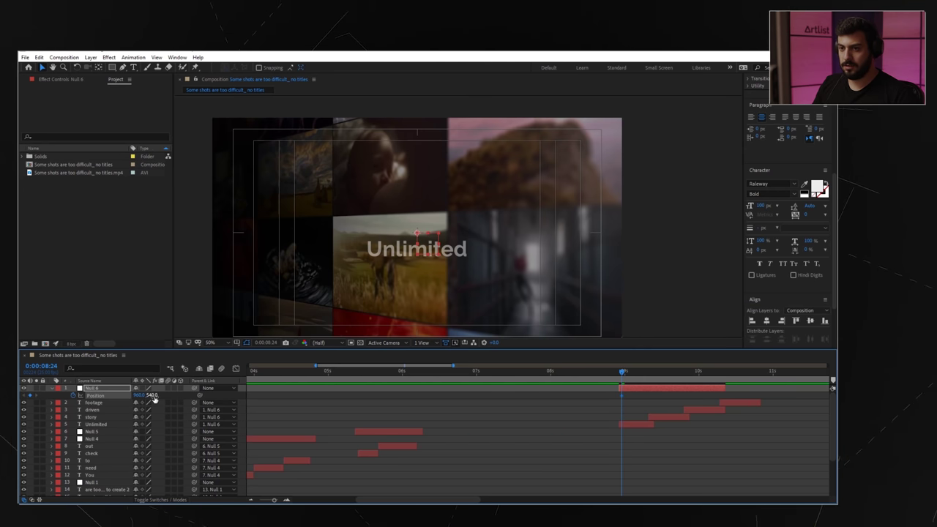
{"action": "mouse_move", "coordinate": [150, 395]}
{"action": "left_mouse_down"}
{"action": "mouse_move", "coordinate": [171, 392]}
{"action": "mouse_move", "coordinate": [147, 398]}
{"action": "left_mouse_up"}
{"action": "left_click", "coordinate": [648, 374]}
{"action": "left_click", "coordinate": [593, 407]}
{"action": "left_click_drag", "start_coordinate": [649, 396], "coordinate": [735, 398]}
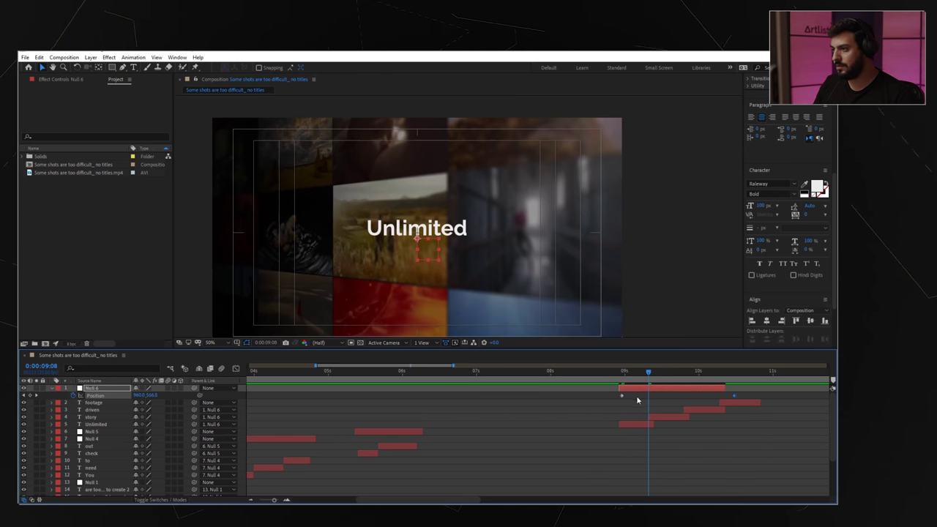
{"action": "left_click", "coordinate": [620, 379]}
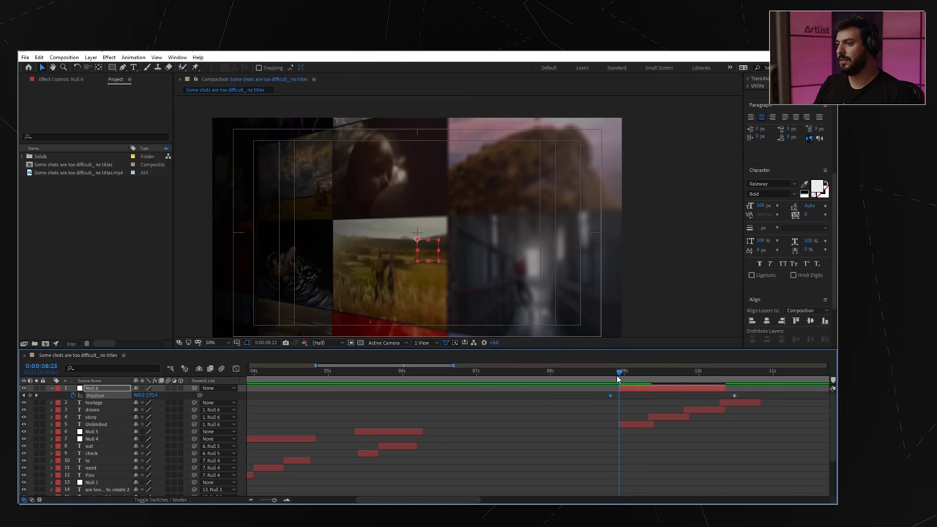
{"action": "left_click_drag", "start_coordinate": [618, 377], "coordinate": [584, 379]}
{"action": "key", "text": "space"}
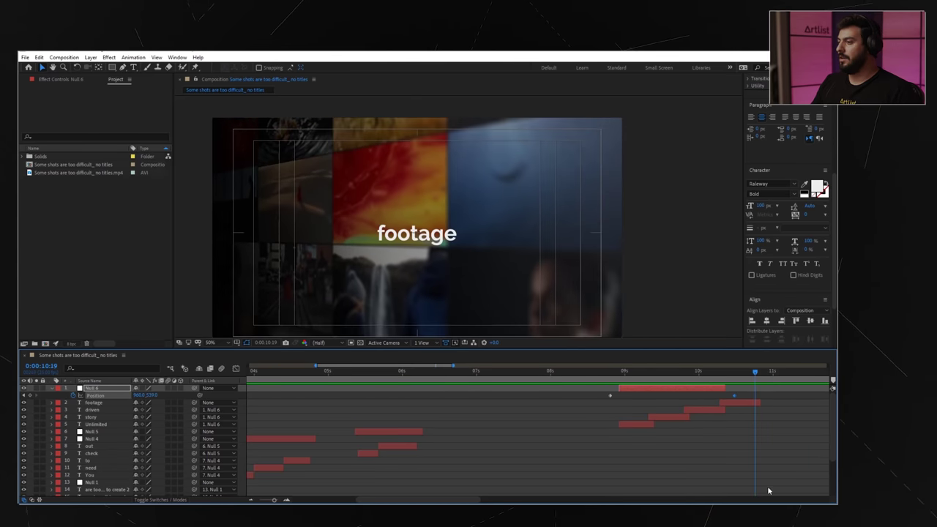
Step: Animate the footage layer's Scale from 100% to 162.7% with two closely spaced keyframes, the second at 0:00:10:14
{"action": "left_click_drag", "start_coordinate": [380, 498], "coordinate": [449, 498]}
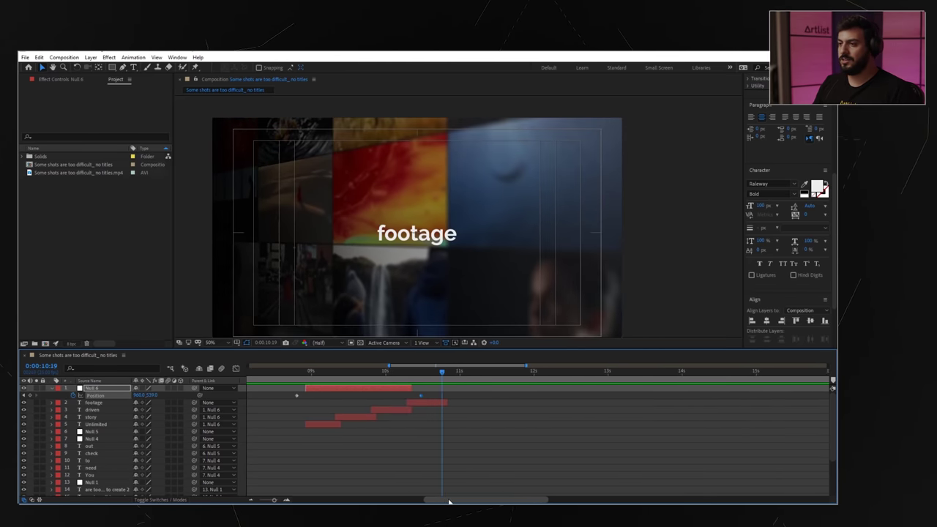
{"action": "left_click_drag", "start_coordinate": [408, 379], "coordinate": [429, 379]}
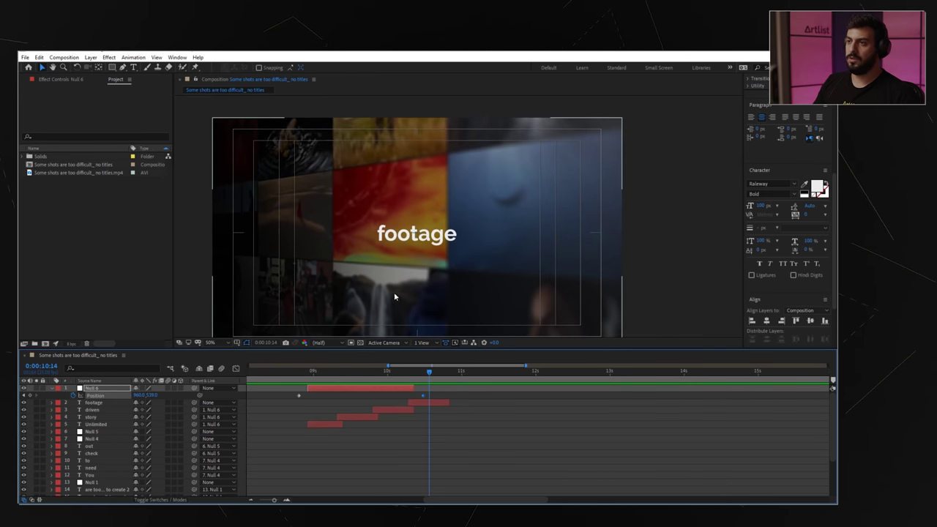
{"action": "left_click", "coordinate": [422, 241]}
{"action": "key", "text": "s"}
{"action": "left_click", "coordinate": [85, 410]}
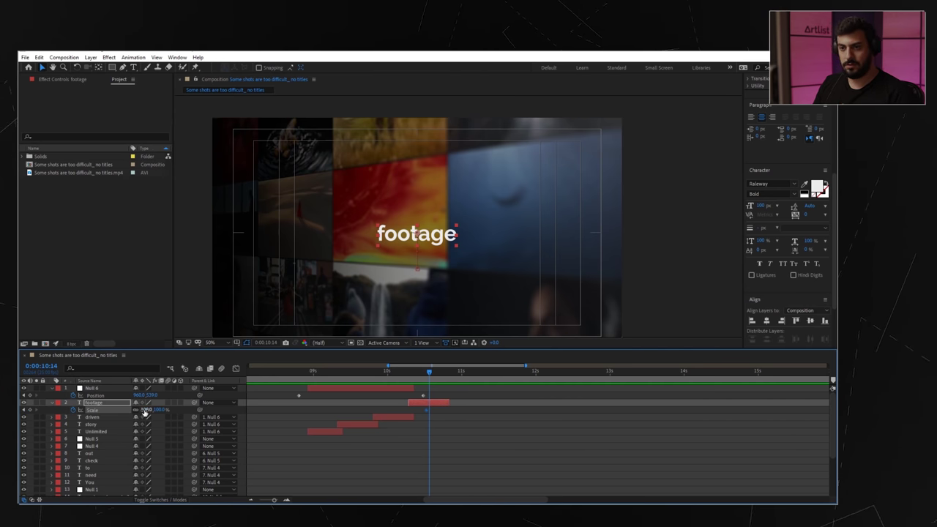
{"action": "left_click_drag", "start_coordinate": [144, 409], "coordinate": [423, 415]}
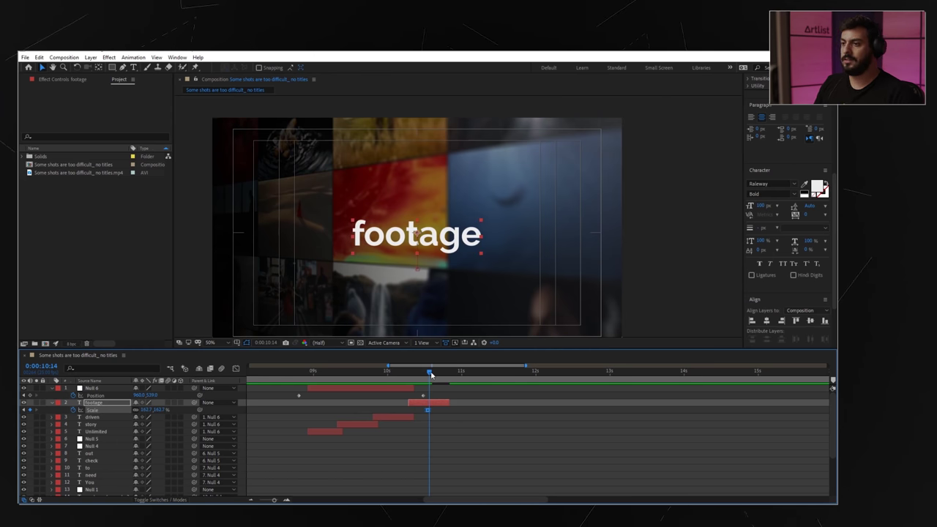
Step: Extend the footage layer to 0:00:11:05 with its Scale keyframes shifted to just before 0:00:11:00, and preview the word sequence
{"action": "left_click_drag", "start_coordinate": [431, 374], "coordinate": [413, 374]}
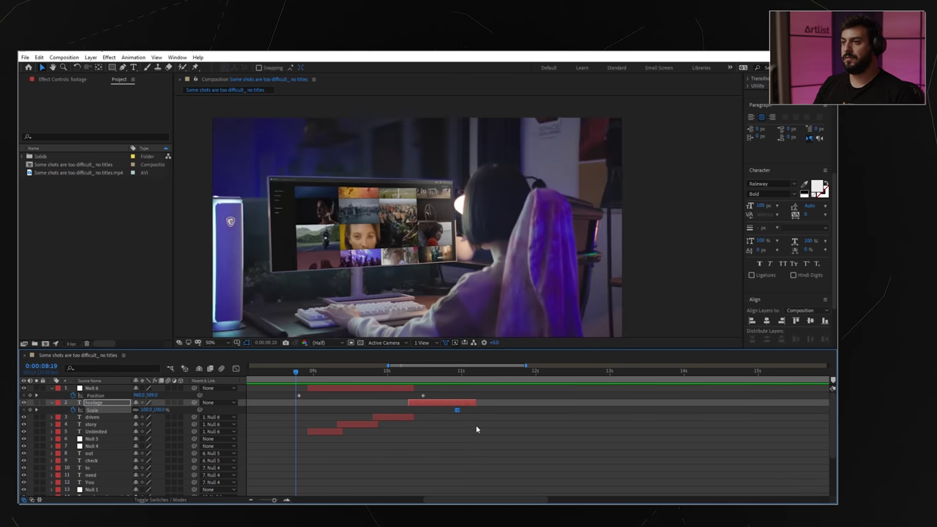
{"action": "key", "text": "space"}
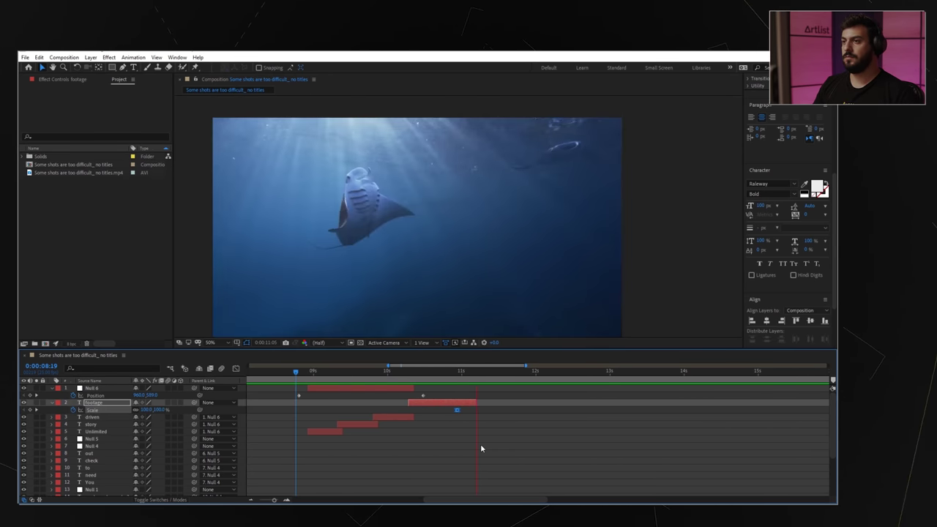
{"action": "key", "text": "space"}
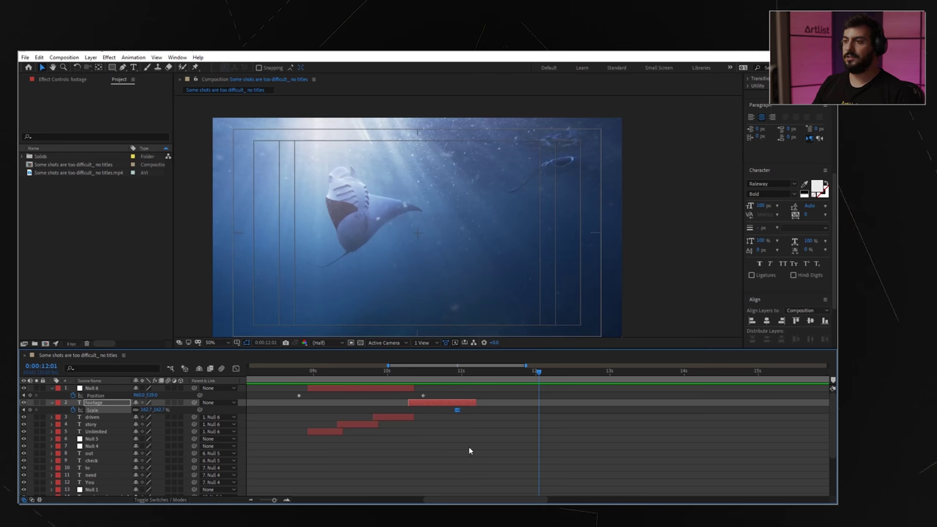
Step: Enable motion blur on all title and null layers from Null 6 down to Some shots, and preview the Unlimited story driven words
{"action": "key", "text": "u"}
{"action": "scroll", "coordinate": [683, 483], "scroll_direction": "left", "scroll_amount": 5}
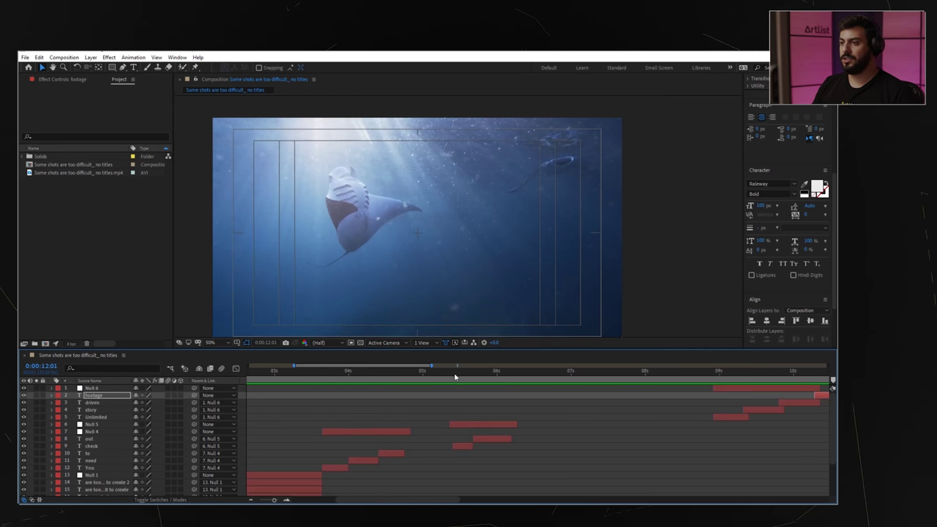
{"action": "left_click", "coordinate": [455, 373]}
{"action": "scroll", "coordinate": [519, 383], "scroll_direction": "down", "scroll_amount": 5}
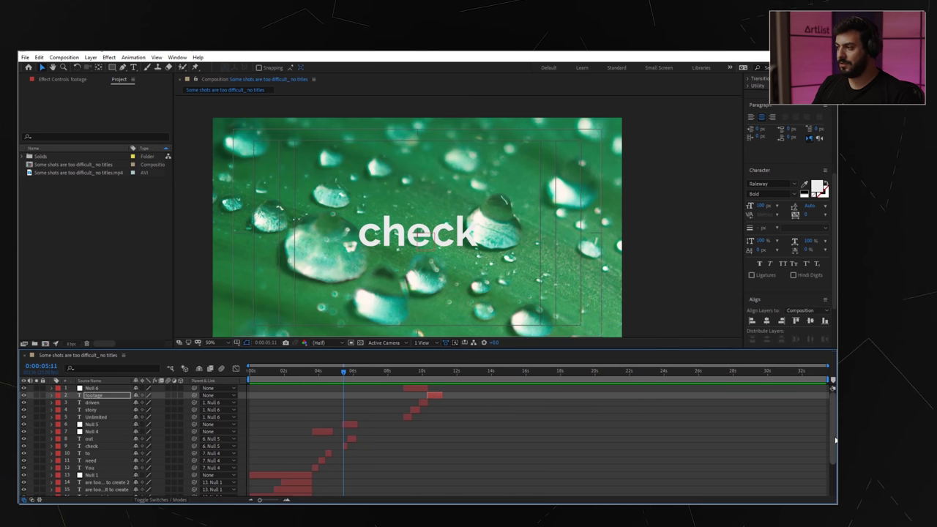
{"action": "left_click_drag", "start_coordinate": [835, 441], "coordinate": [835, 463]}
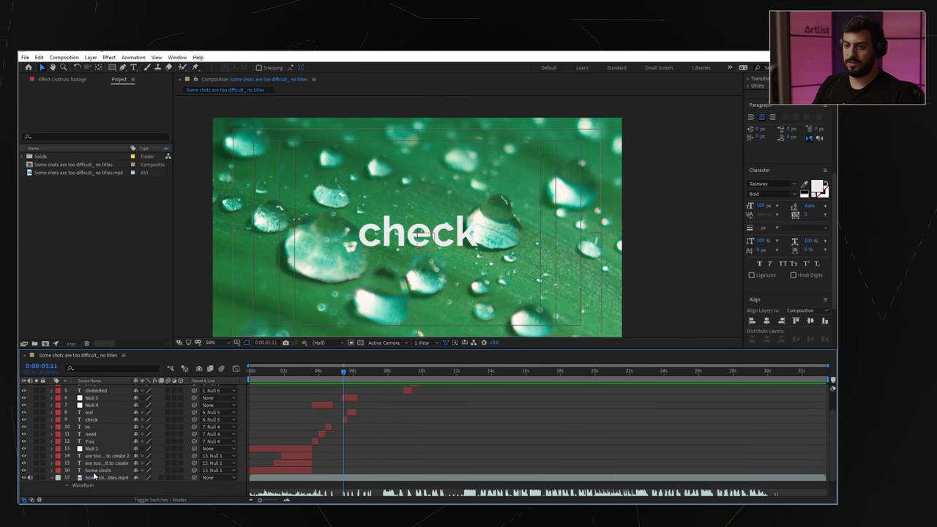
{"action": "left_click", "coordinate": [95, 472]}
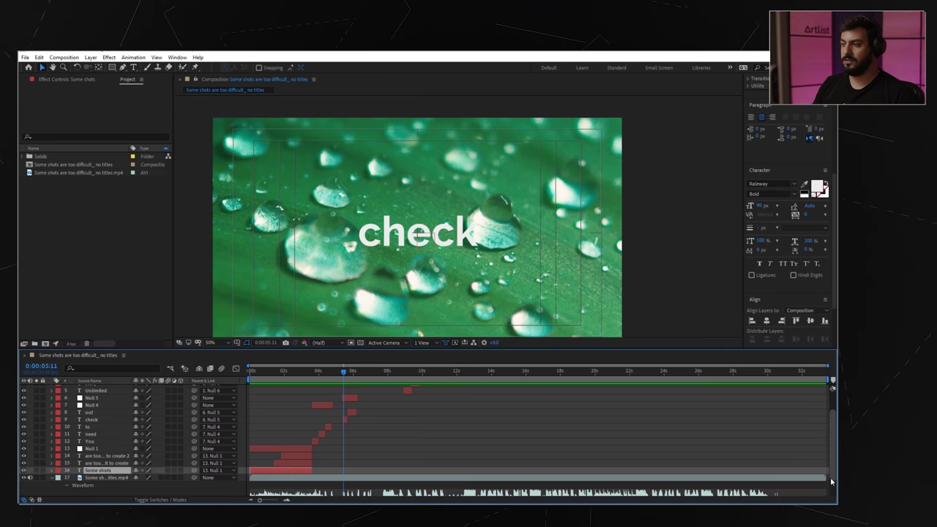
{"action": "scroll", "coordinate": [825, 435], "scroll_direction": "up", "scroll_amount": 3}
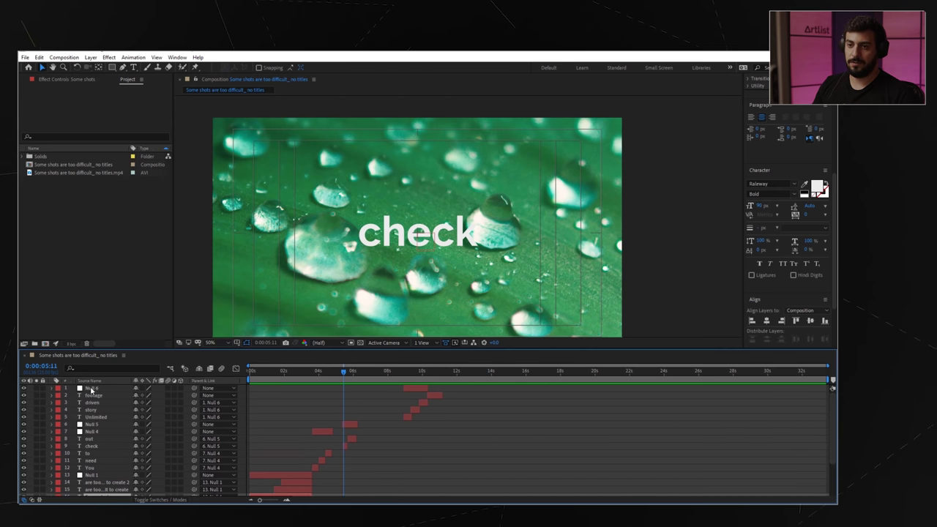
{"action": "left_click", "coordinate": [91, 388], "text": "shift"}
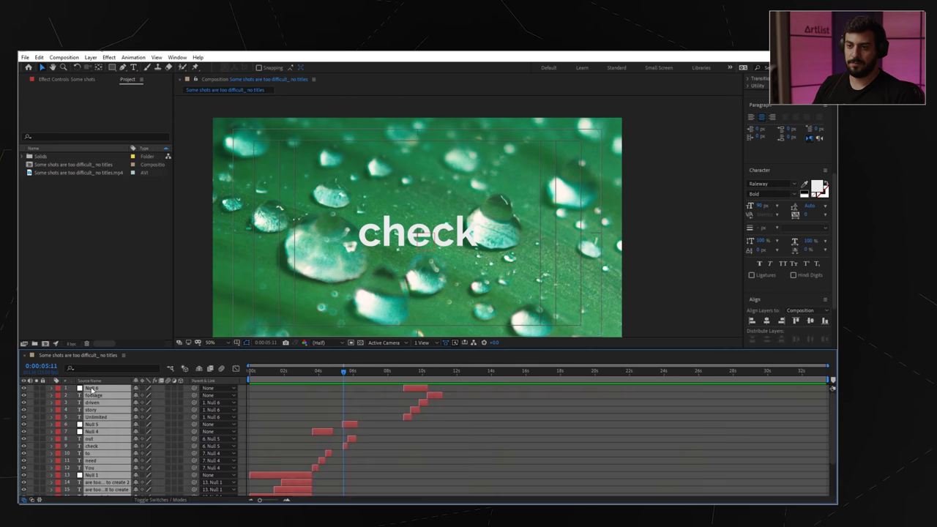
{"action": "left_click", "coordinate": [169, 393]}
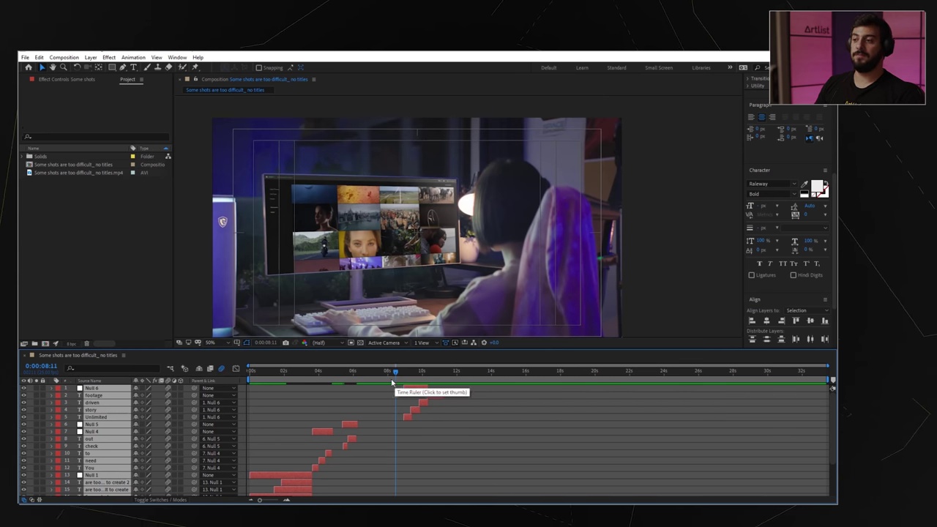
{"action": "key", "text": "space"}
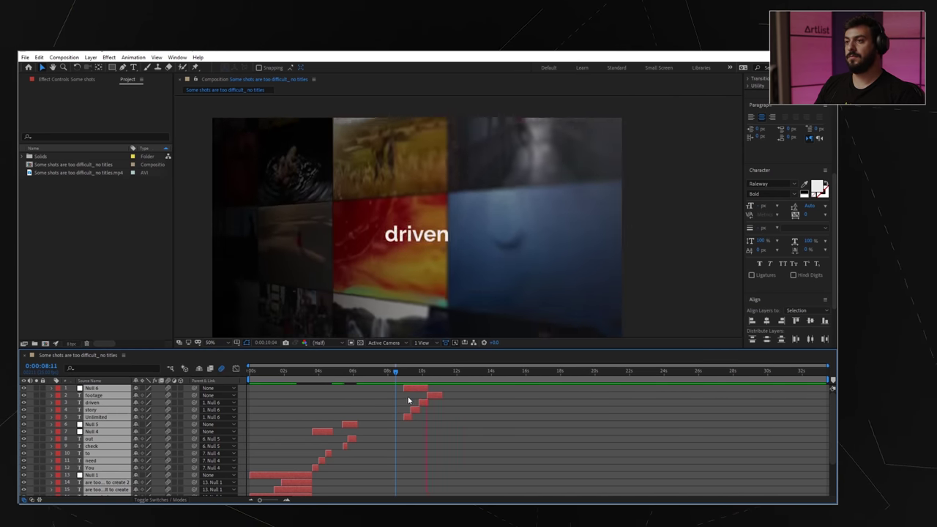
{"action": "key", "text": "space"}
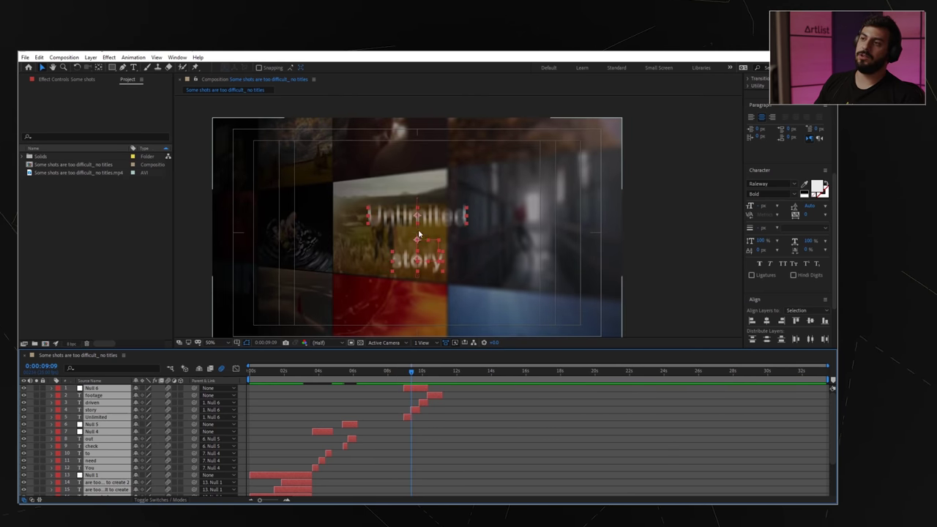
Step: Set the composition's motion blur Shutter Angle to 90 with no layers selected, and preview the titles again
{"action": "key", "text": "F2"}
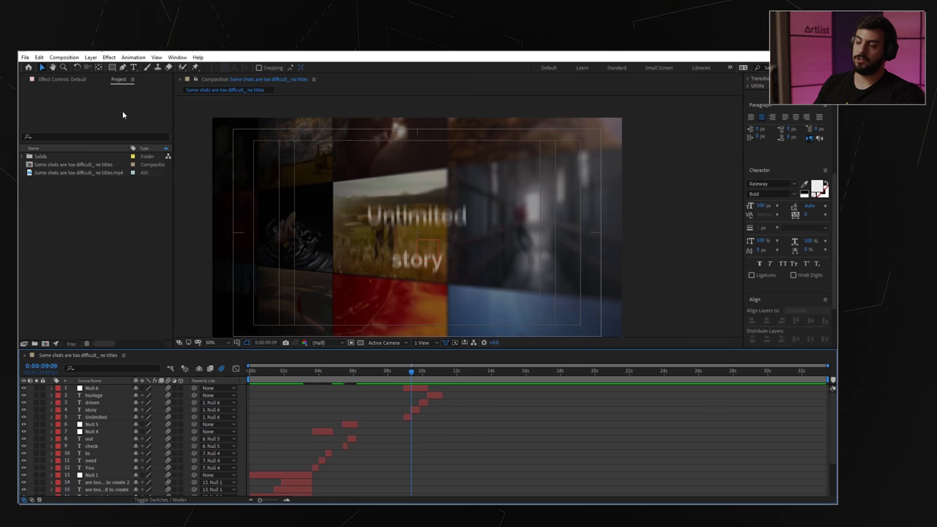
{"action": "left_click", "coordinate": [65, 57]}
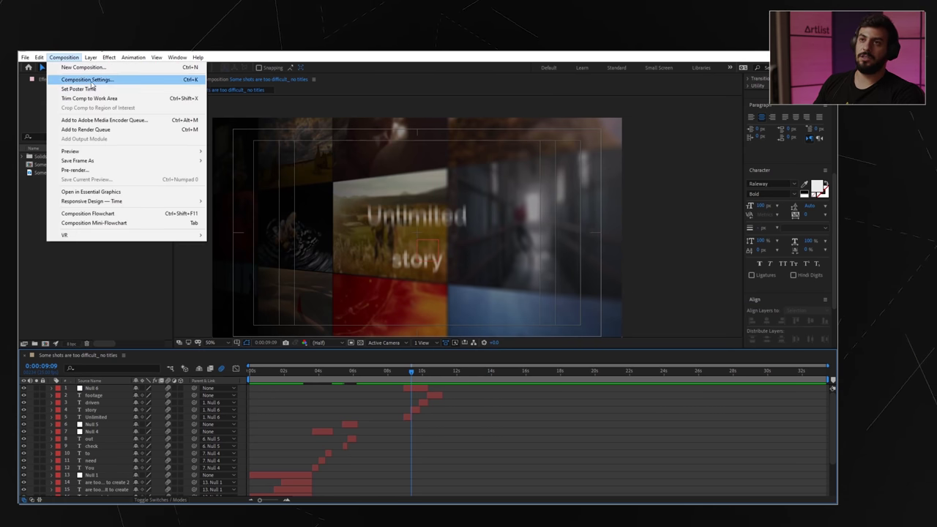
{"action": "left_click", "coordinate": [91, 80]}
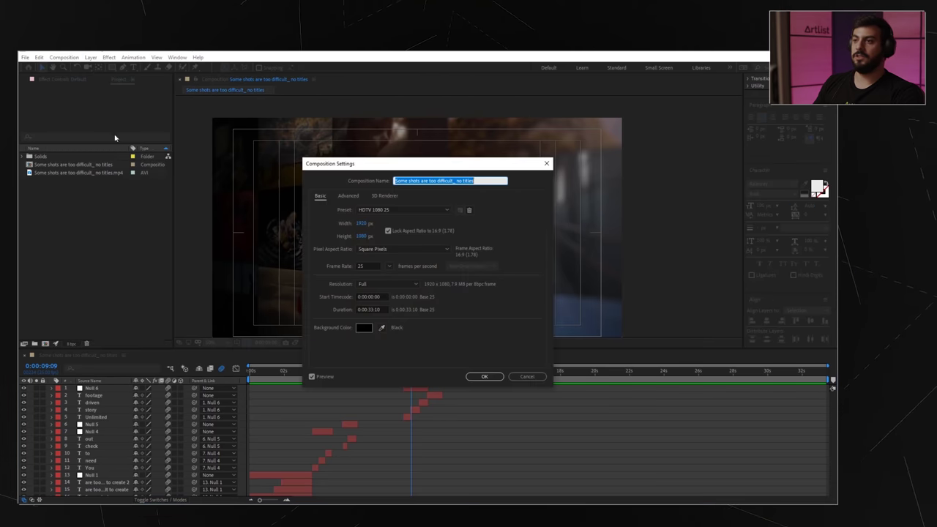
{"action": "left_click", "coordinate": [349, 196]}
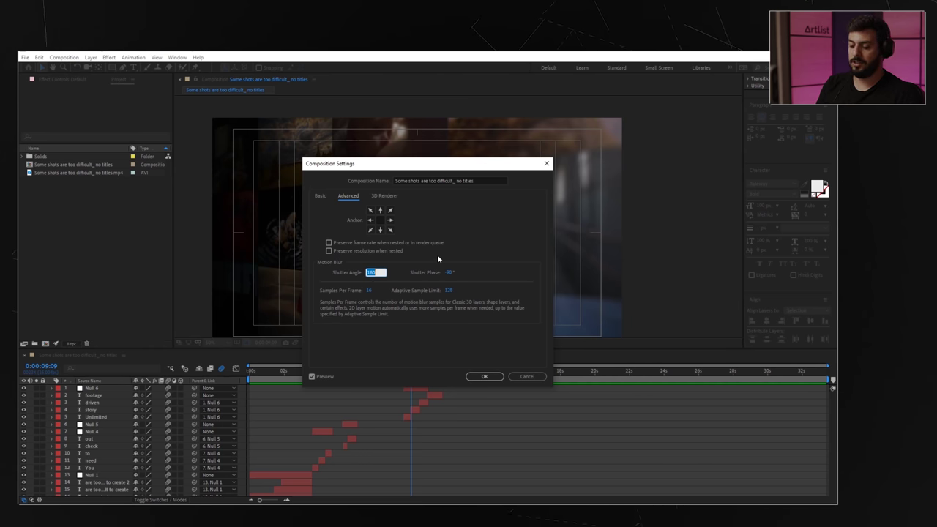
{"action": "type", "text": "90"}
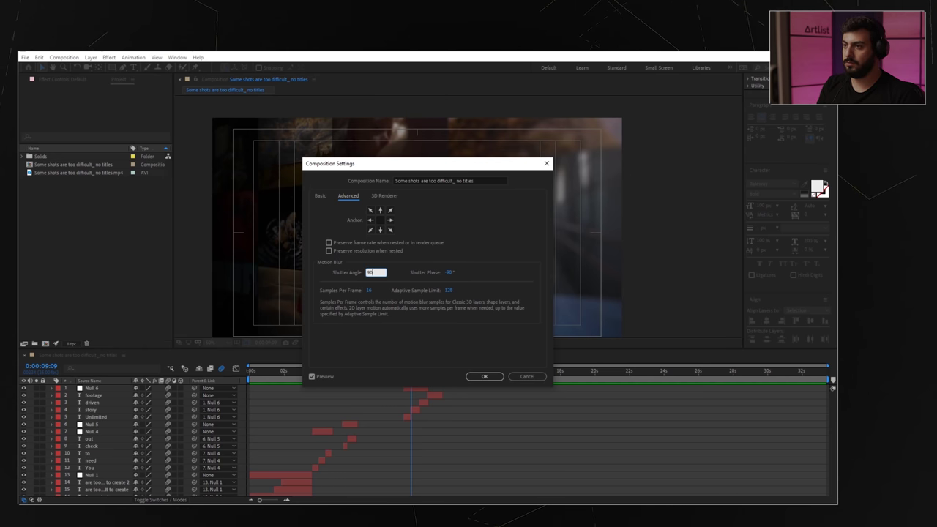
{"action": "left_click", "coordinate": [482, 377]}
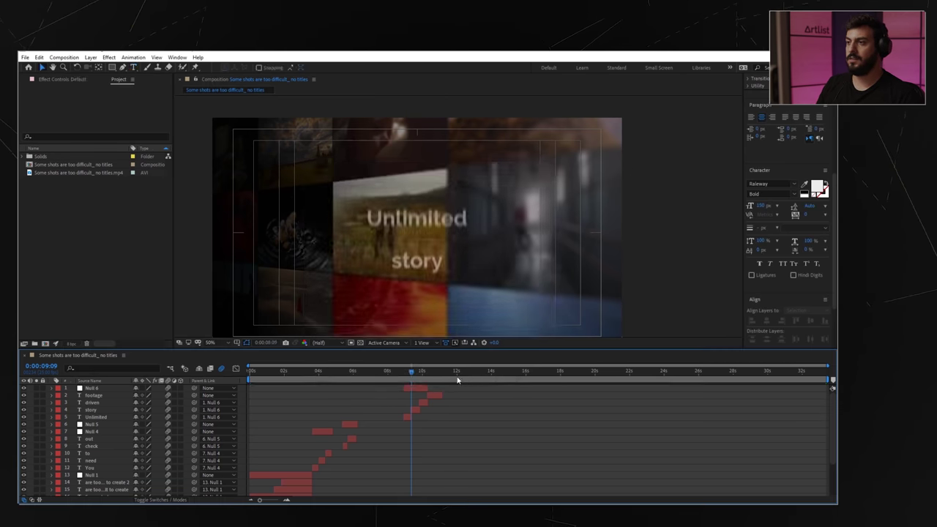
{"action": "left_click", "coordinate": [390, 373]}
{"action": "key", "text": "space"}
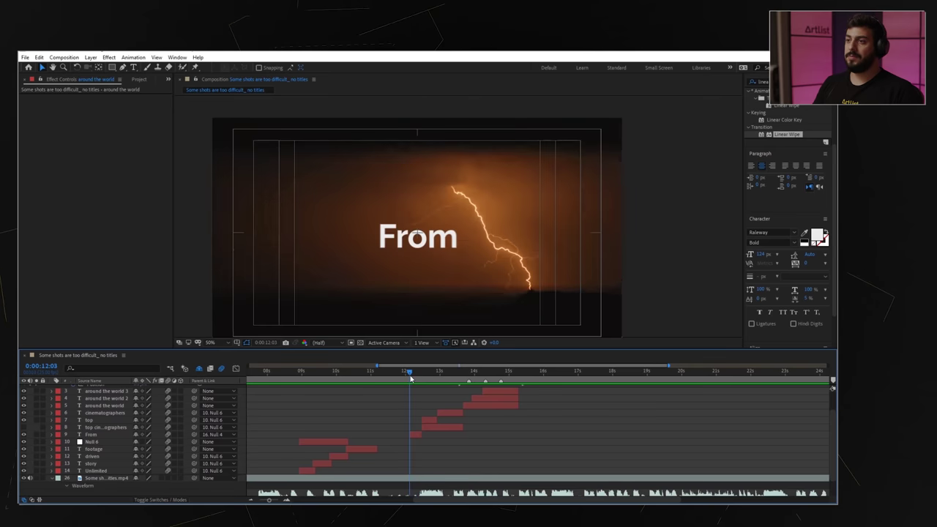
Step: Keyframe the top layer's Scale from 310% at its start, 0:00:12:12, down to 100% at 0:00:12:18
{"action": "left_click_drag", "start_coordinate": [411, 377], "coordinate": [415, 377]}
{"action": "left_click_drag", "start_coordinate": [315, 374], "coordinate": [677, 404]}
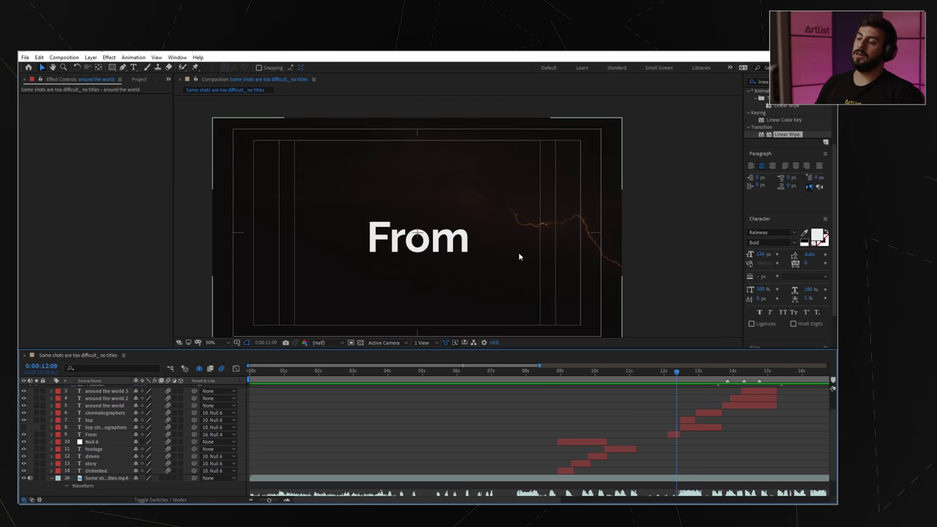
{"action": "left_click", "coordinate": [407, 244]}
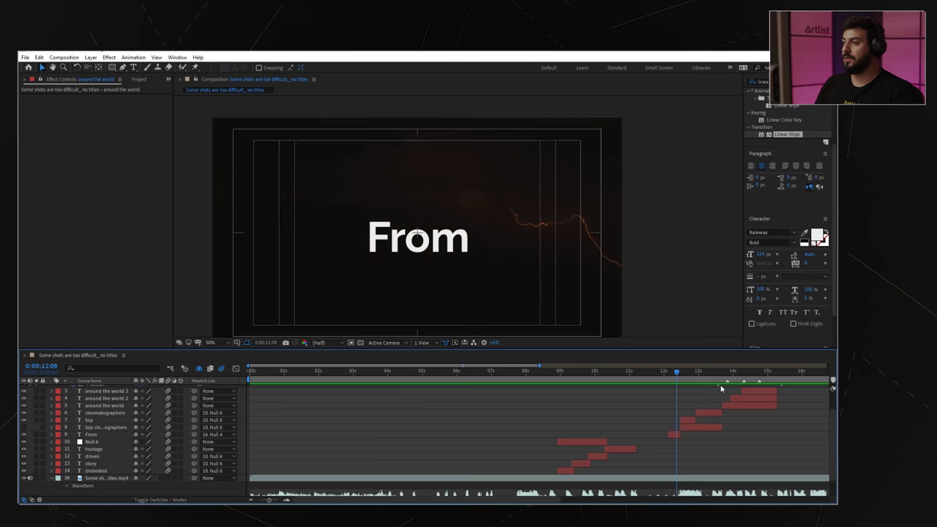
{"action": "mouse_move", "coordinate": [674, 372]}
{"action": "left_mouse_down"}
{"action": "mouse_move", "coordinate": [708, 371]}
{"action": "mouse_move", "coordinate": [686, 374]}
{"action": "left_mouse_up"}
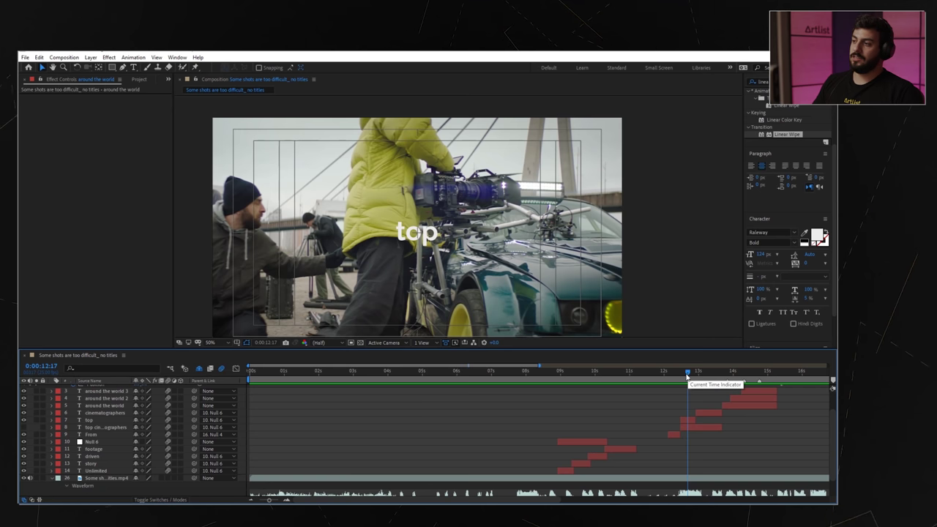
{"action": "left_click", "coordinate": [701, 373]}
{"action": "left_click", "coordinate": [702, 426]}
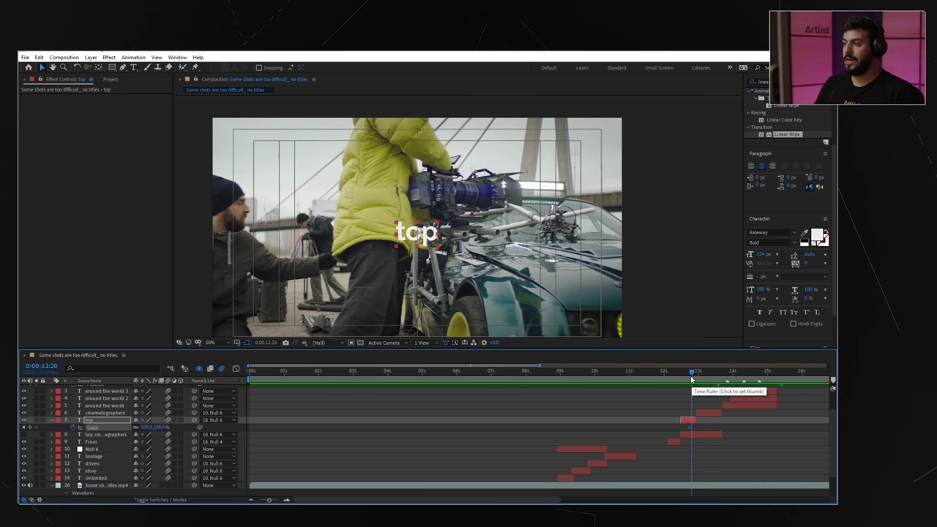
{"action": "left_click_drag", "start_coordinate": [692, 372], "coordinate": [679, 377]}
{"action": "left_click_drag", "start_coordinate": [146, 426], "coordinate": [665, 429]}
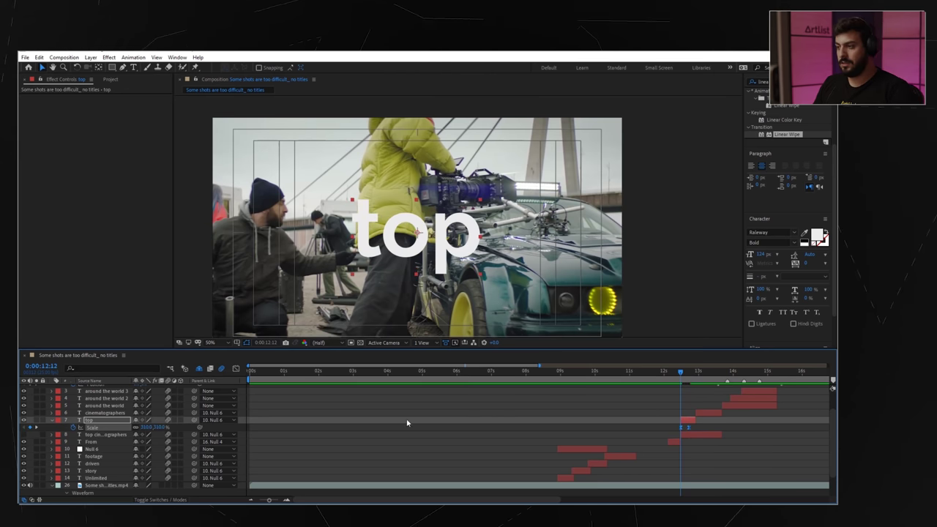
Step: Reshape the top layer's Scale speed curve to peak just after the first keyframe and ease out gradually, and preview it
{"action": "left_click", "coordinate": [235, 368]}
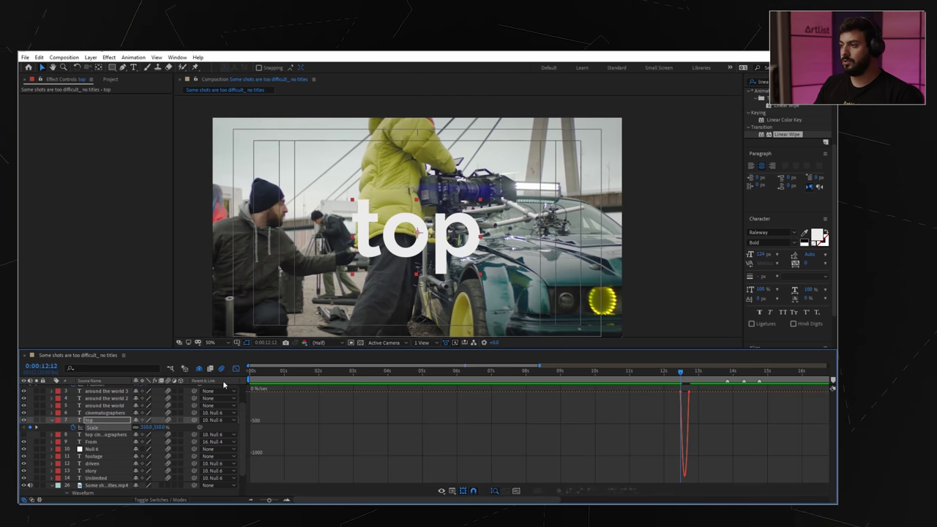
{"action": "left_click", "coordinate": [686, 406]}
{"action": "key", "text": "equal"}
{"action": "key", "text": "equal"}
{"action": "key", "text": "equal"}
{"action": "left_click_drag", "start_coordinate": [692, 393], "coordinate": [687, 394]}
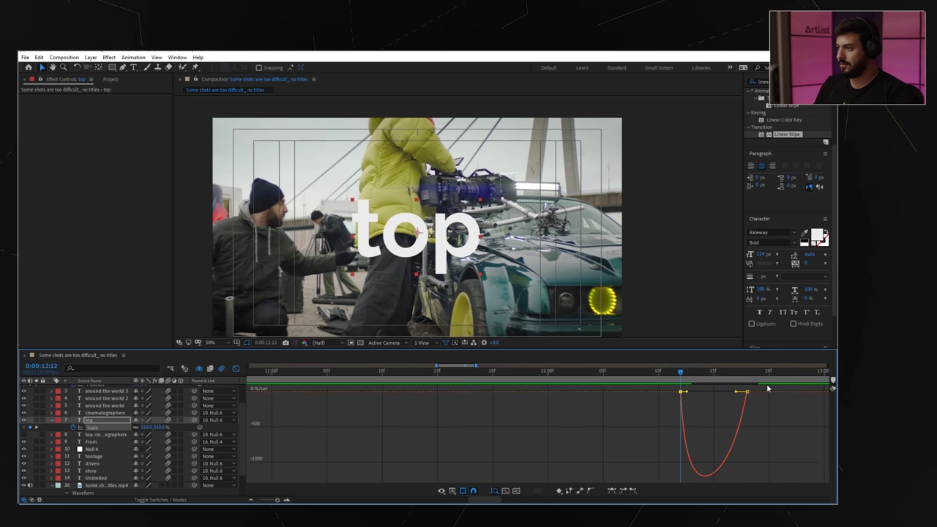
{"action": "left_click_drag", "start_coordinate": [759, 390], "coordinate": [547, 385]}
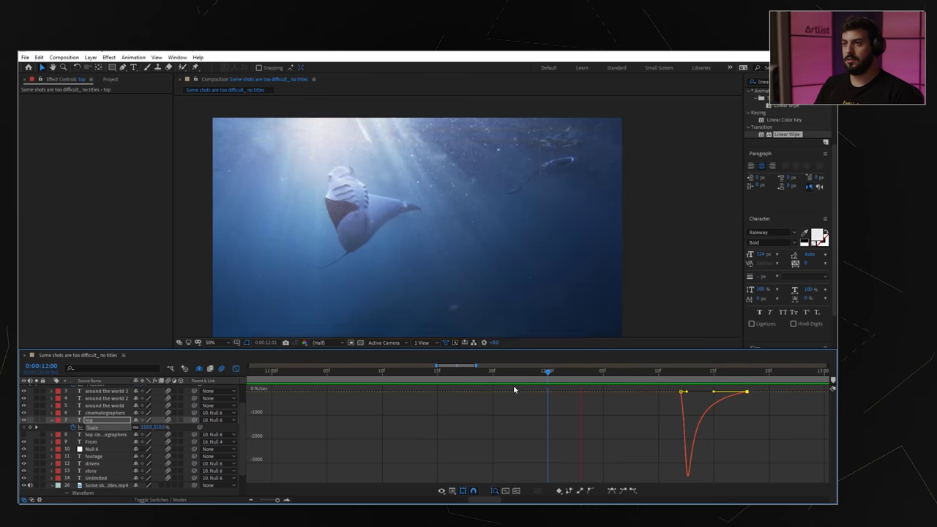
{"action": "key", "text": "space"}
{"action": "left_click_drag", "start_coordinate": [371, 377], "coordinate": [393, 378]}
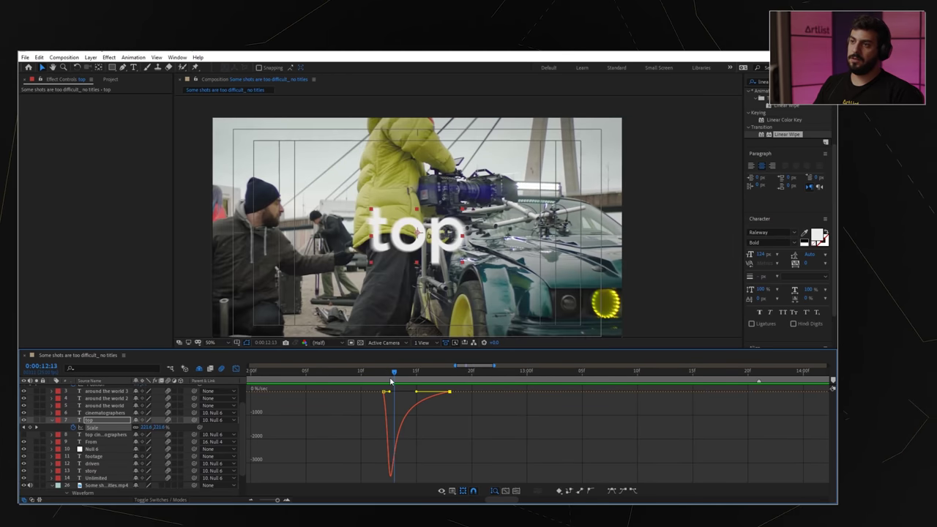
{"action": "left_click", "coordinate": [234, 368]}
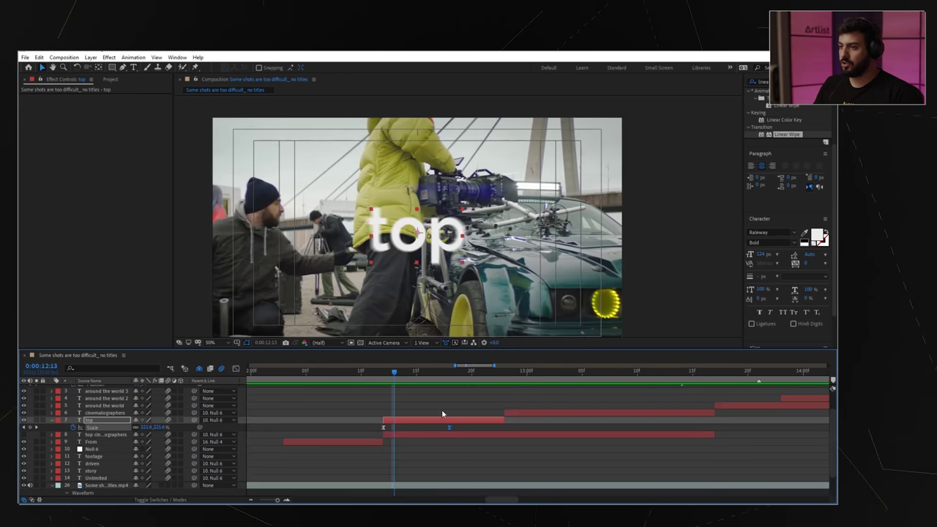
{"action": "left_click", "coordinate": [386, 371]}
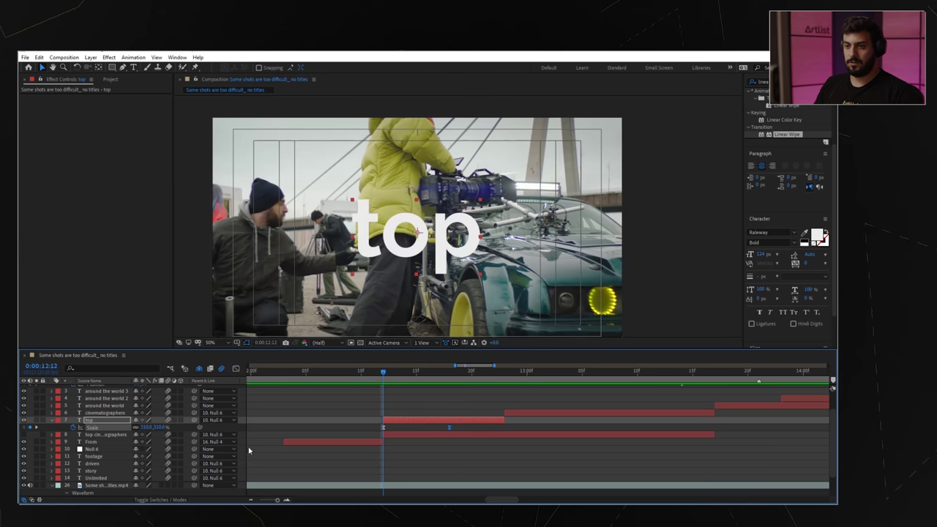
{"action": "left_click", "coordinate": [295, 374]}
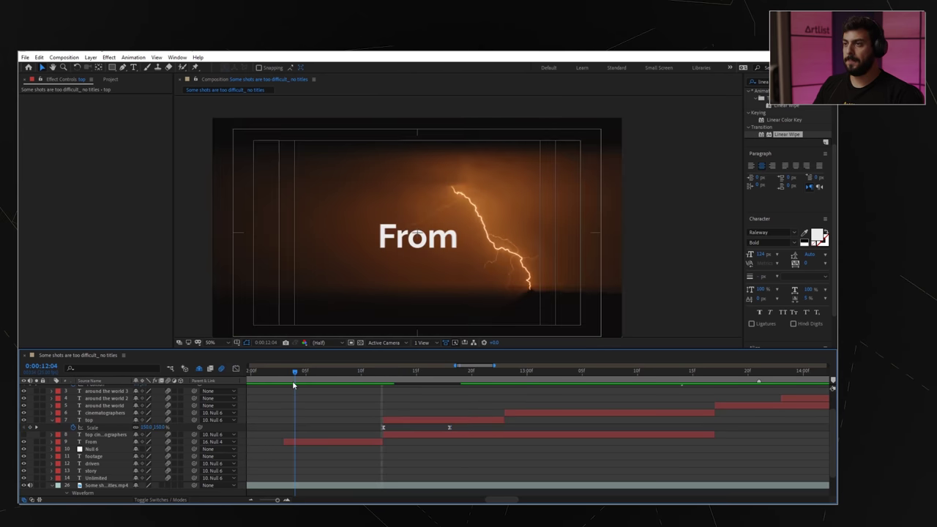
{"action": "left_click_drag", "start_coordinate": [297, 384], "coordinate": [459, 382]}
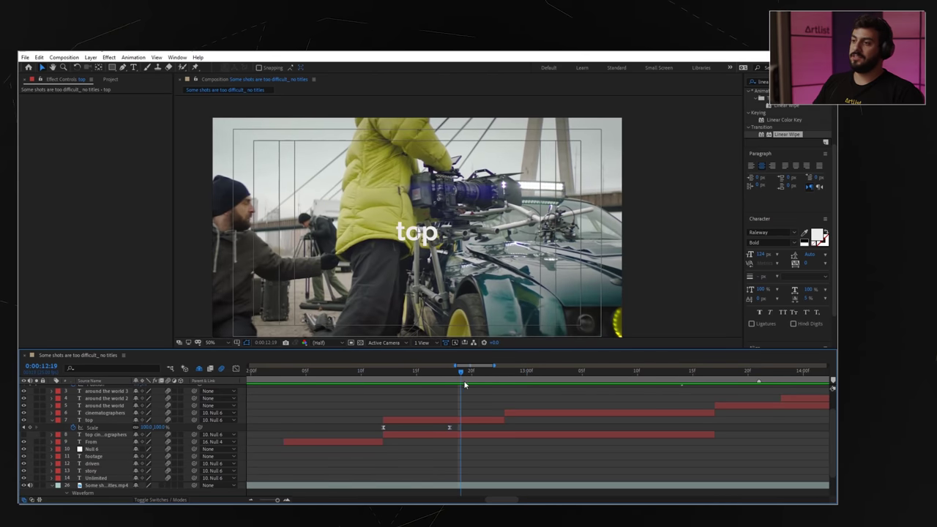
Step: Extend the top layer so it ends together with the cinematographers layer
{"action": "left_click", "coordinate": [494, 424]}
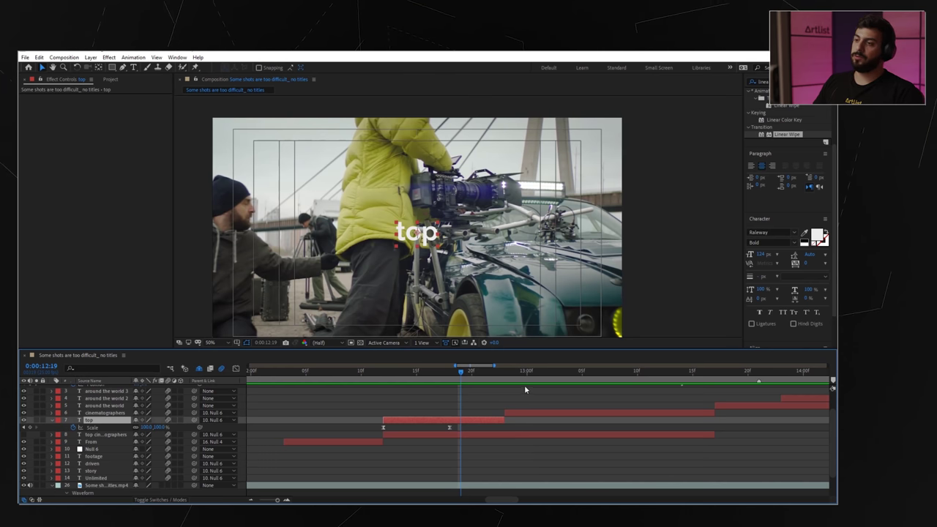
{"action": "mouse_move", "coordinate": [491, 379]}
{"action": "left_mouse_down"}
{"action": "mouse_move", "coordinate": [552, 381]}
{"action": "mouse_move", "coordinate": [498, 388]}
{"action": "left_mouse_up"}
{"action": "key", "text": "Page_Up"}
{"action": "key", "text": "Page_Up"}
{"action": "key", "text": "Page_Up"}
{"action": "key", "text": "Page_Up"}
{"action": "key", "text": "Page_Up"}
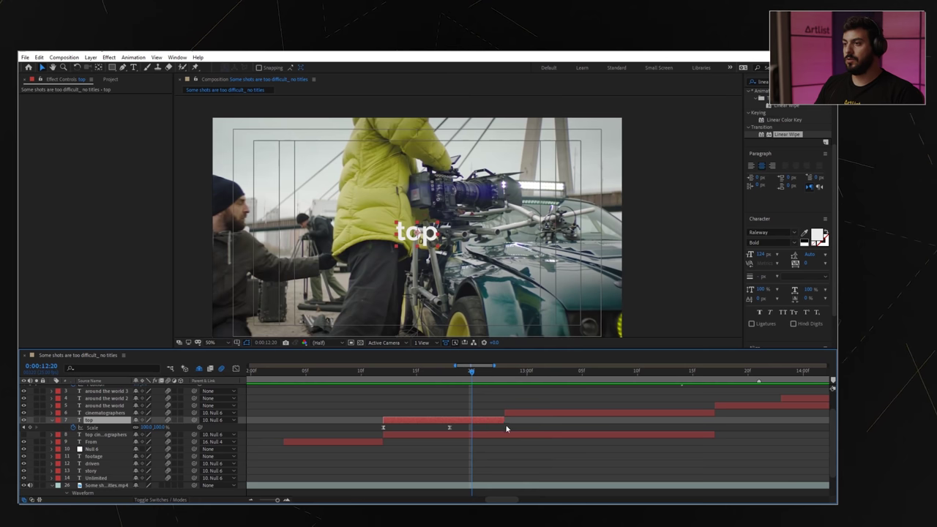
{"action": "left_click_drag", "start_coordinate": [505, 428], "coordinate": [724, 427]}
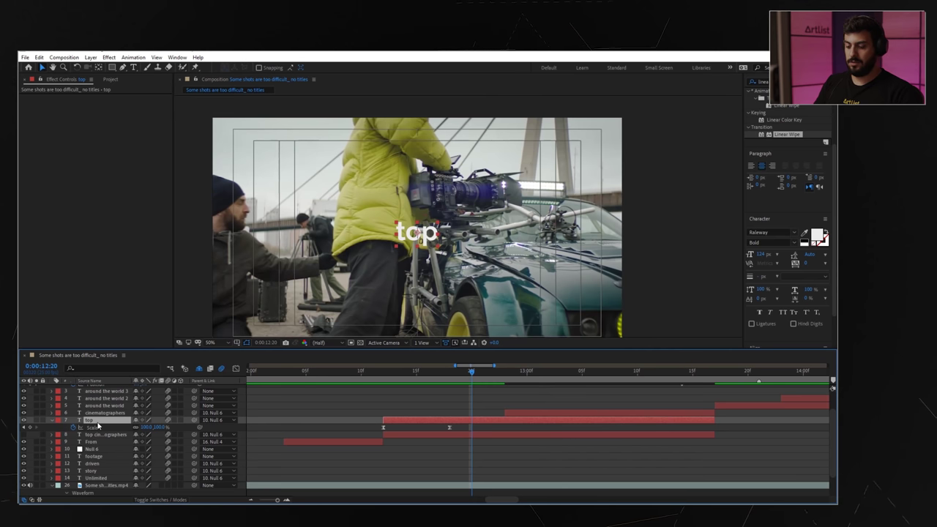
Step: Add a Position keyframe to the top layer at 0:00:12:19 and show the hidden top cinematographers layer as an alignment guide
{"action": "key", "text": "alt+shift+p"}
{"action": "left_click_drag", "start_coordinate": [489, 381], "coordinate": [467, 395]}
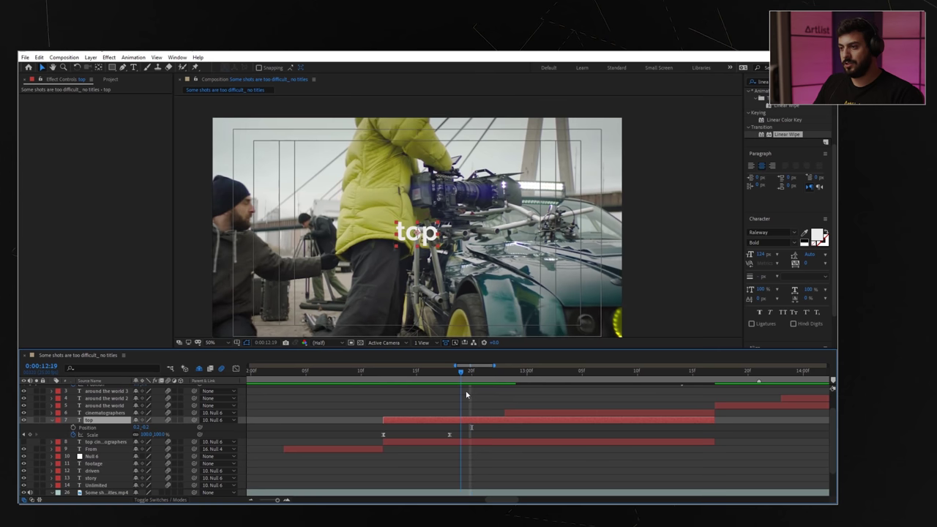
{"action": "left_click", "coordinate": [86, 428]}
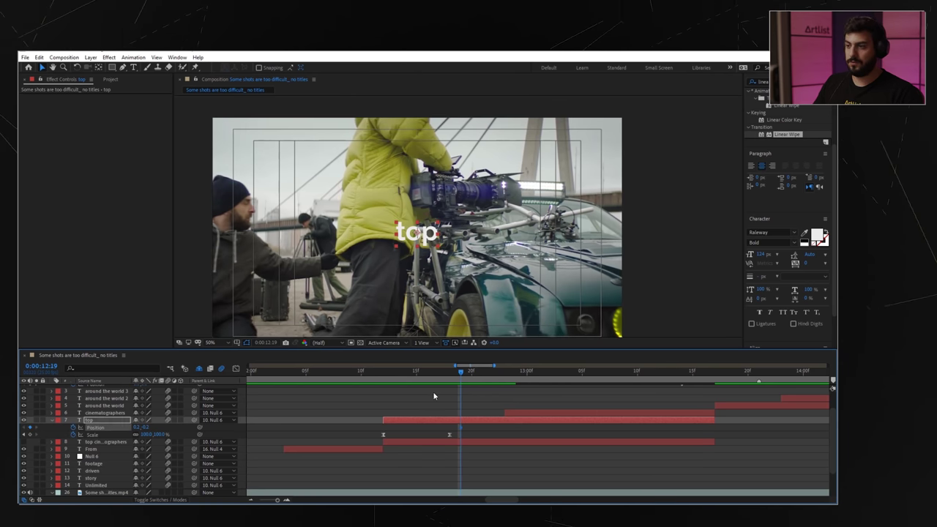
{"action": "left_click", "coordinate": [24, 443]}
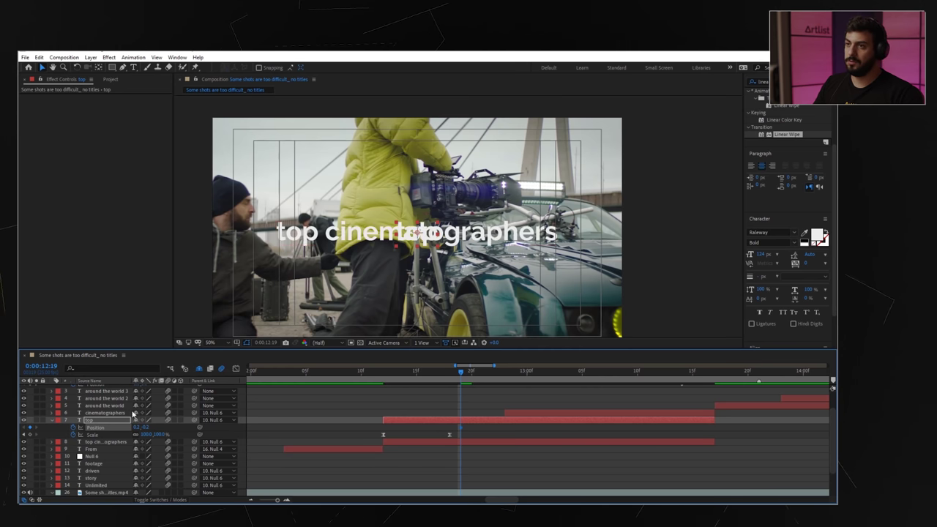
Step: Keyframe the top layer's Position at -562.9, -0.2 to match the guide, placing that keyframe at 0:00:12:24
{"action": "left_click", "coordinate": [466, 373]}
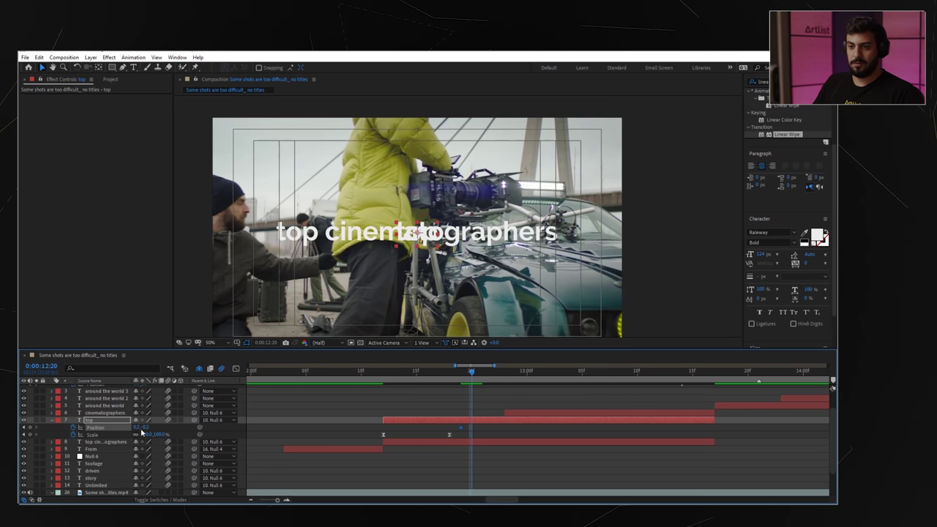
{"action": "left_click_drag", "start_coordinate": [140, 426], "coordinate": [115, 427]}
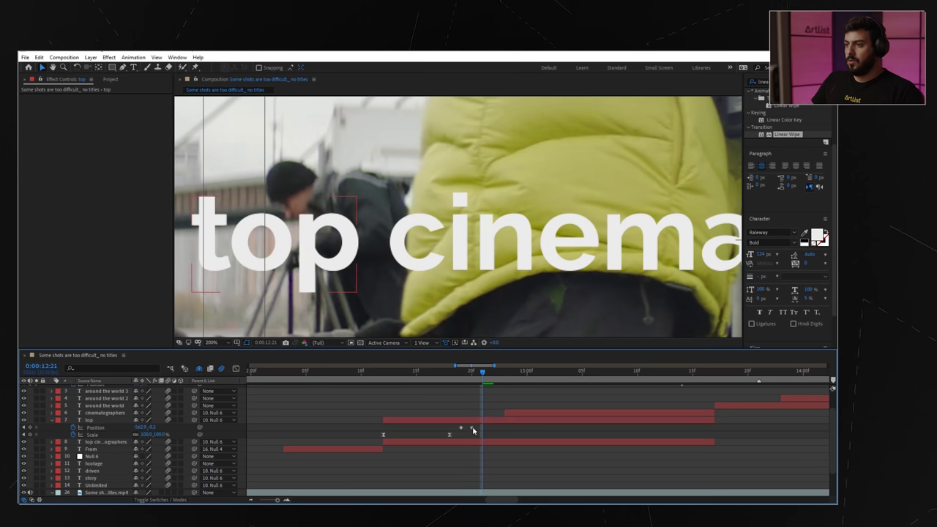
{"action": "left_click_drag", "start_coordinate": [473, 430], "coordinate": [521, 431]}
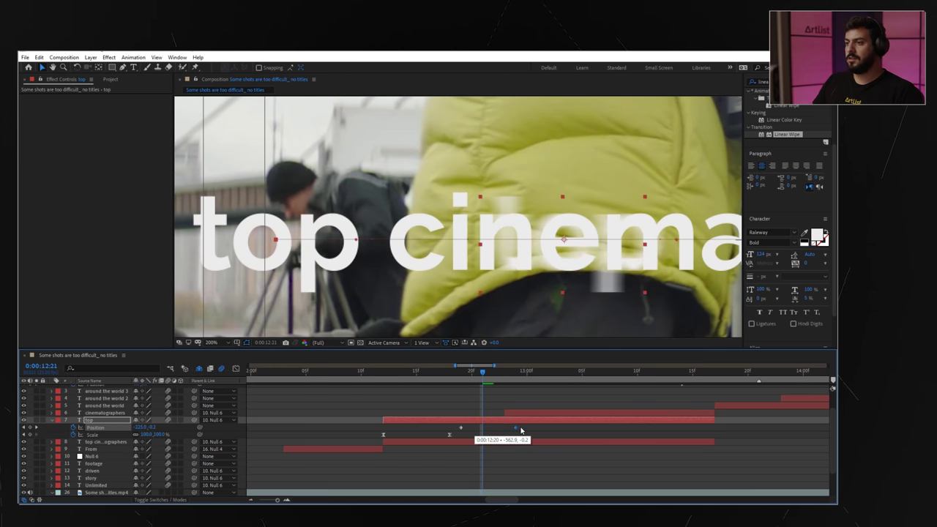
{"action": "left_click", "coordinate": [503, 374]}
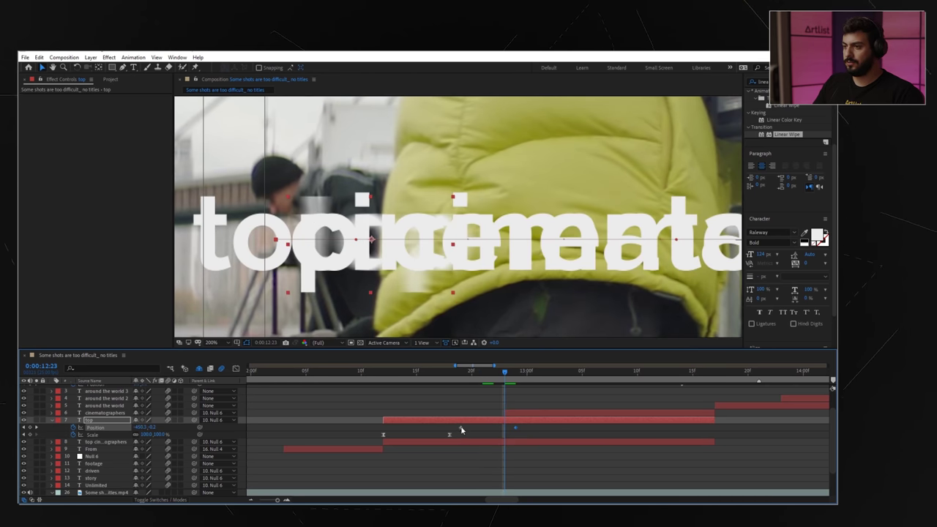
Step: Hide the top cinematographers guide layer and move the top layer's first Position keyframe to 0:00:12:17
{"action": "left_click_drag", "start_coordinate": [457, 432], "coordinate": [458, 433]}
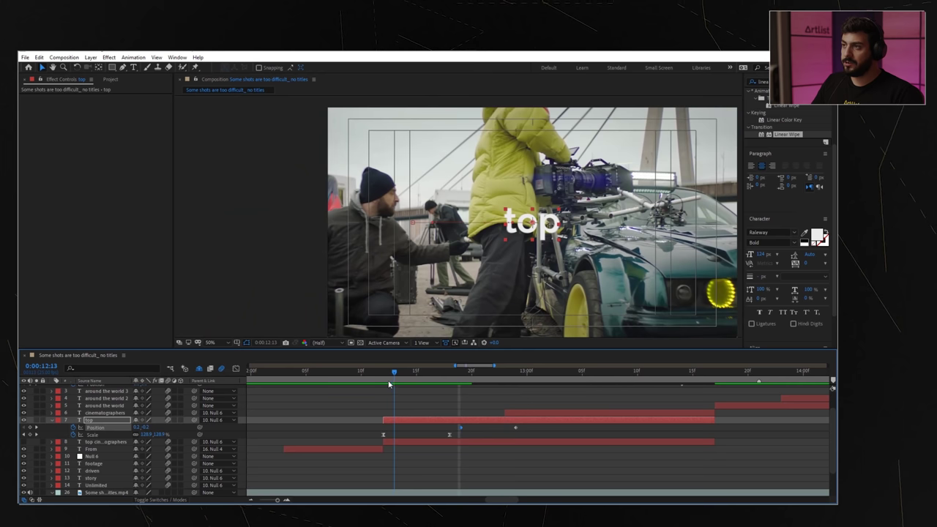
{"action": "left_click_drag", "start_coordinate": [383, 384], "coordinate": [447, 384]}
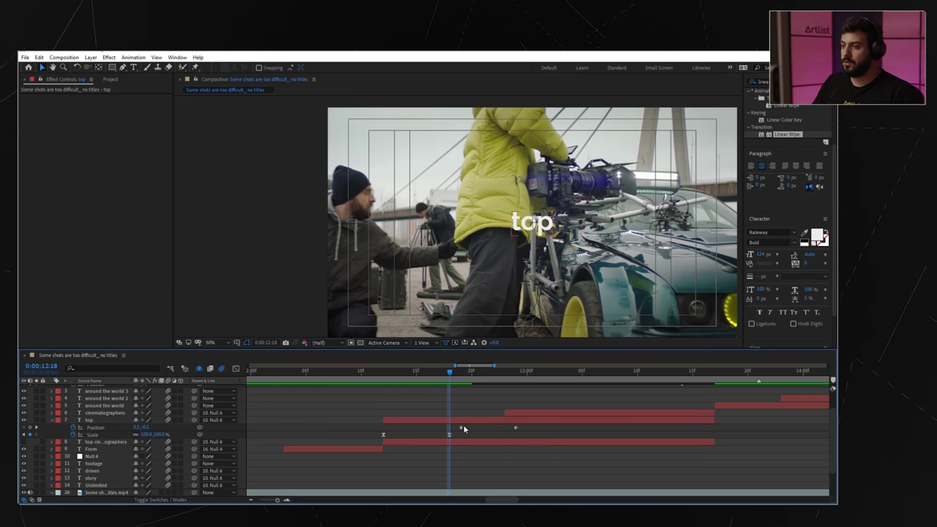
{"action": "mouse_move", "coordinate": [451, 432]}
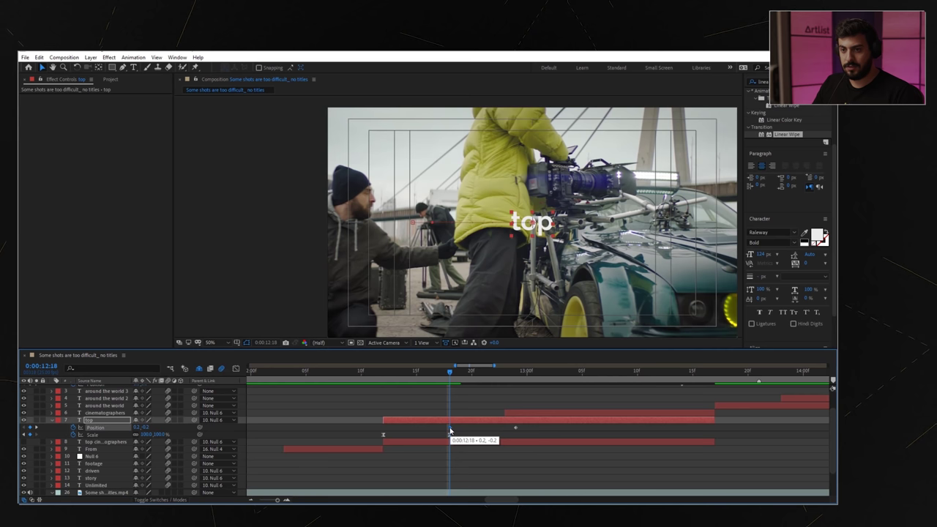
{"action": "left_click_drag", "start_coordinate": [450, 432], "coordinate": [439, 432]}
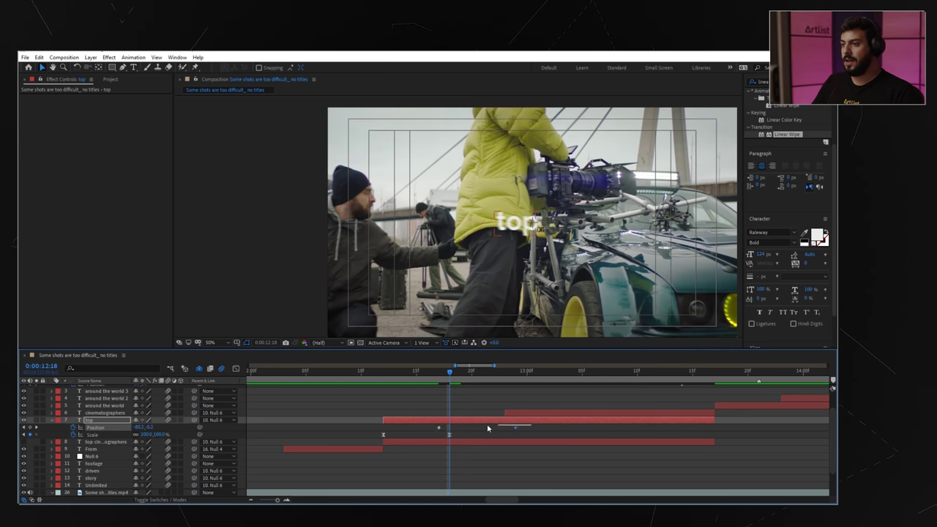
Step: Ease the top layer's Position keyframes into a sharp mid-move speed peak, with the second keyframe at 0:00:13:01
{"action": "left_click", "coordinate": [439, 428]}
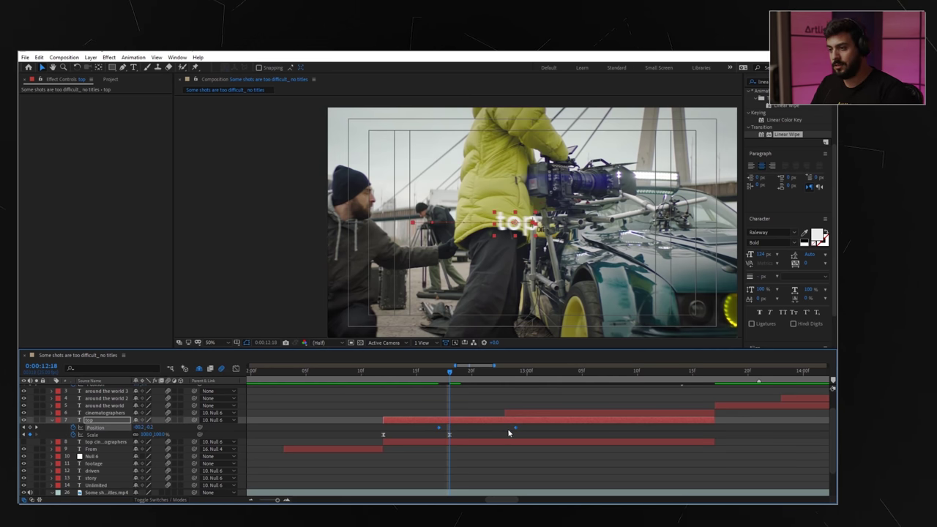
{"action": "key", "text": "shift+F3"}
{"action": "left_click_drag", "start_coordinate": [548, 444], "coordinate": [455, 479]}
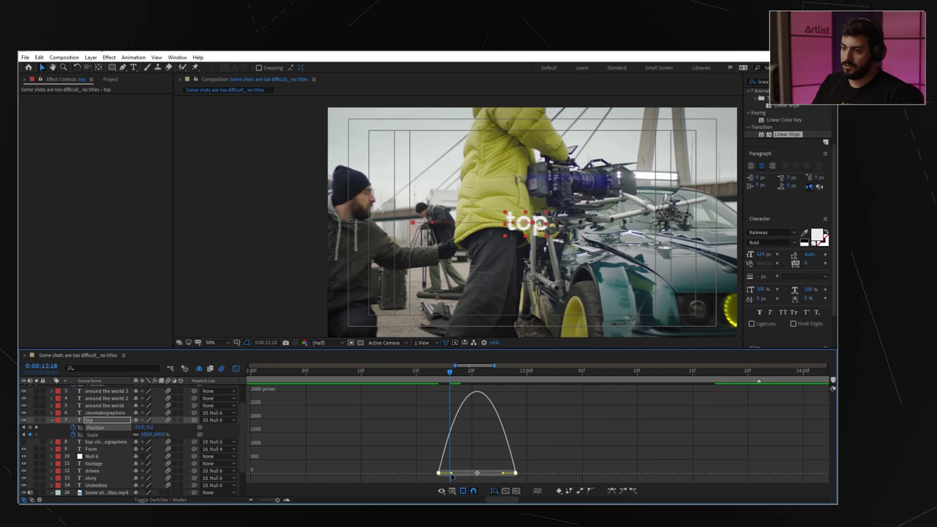
{"action": "left_click_drag", "start_coordinate": [450, 475], "coordinate": [482, 477]}
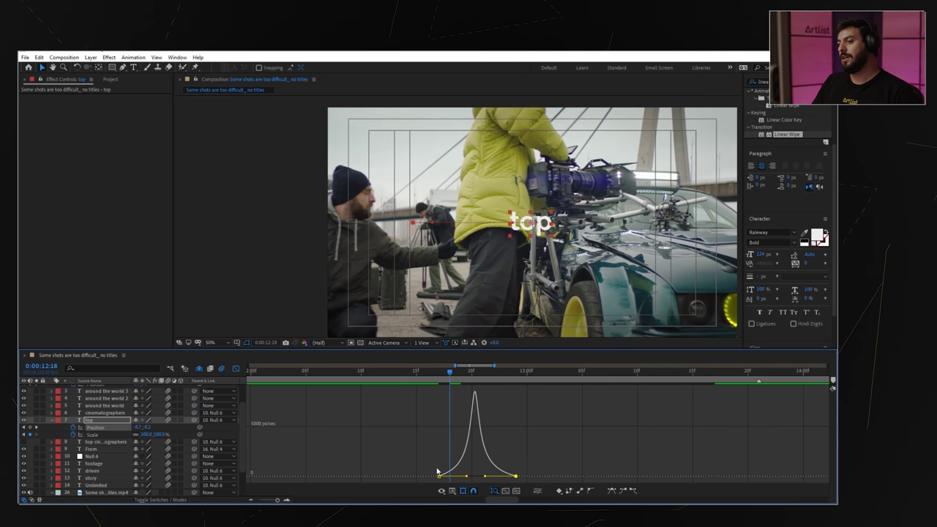
{"action": "left_click_drag", "start_coordinate": [449, 378], "coordinate": [493, 375]}
{"action": "key", "text": "shift+F3"}
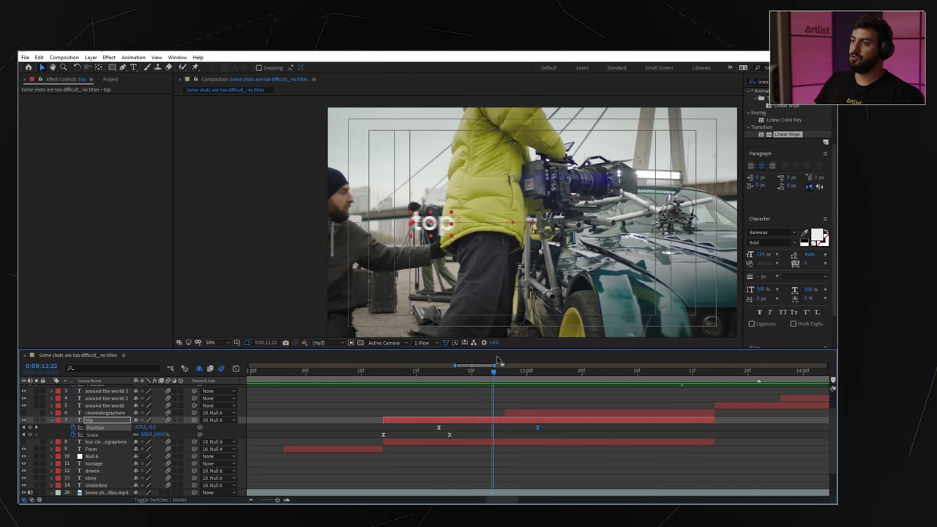
{"action": "mouse_move", "coordinate": [494, 367]}
{"action": "left_mouse_down"}
{"action": "mouse_move", "coordinate": [504, 367]}
{"action": "mouse_move", "coordinate": [479, 375]}
{"action": "mouse_move", "coordinate": [522, 374]}
{"action": "mouse_move", "coordinate": [498, 375]}
{"action": "left_mouse_up"}
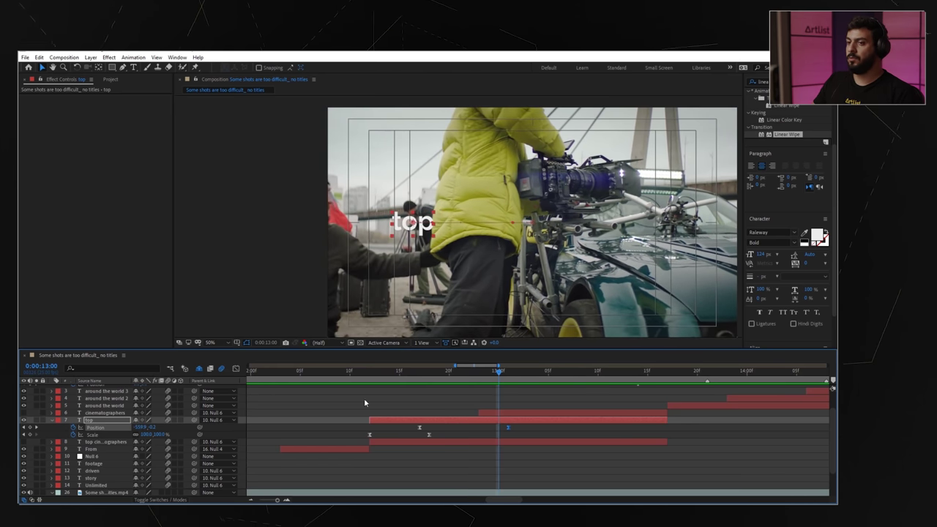
Step: Show the cinematographers layer and the guide, and keyframe the cinematographers Position at 114.2, -0.2 to align it with the guide
{"action": "left_click", "coordinate": [24, 413]}
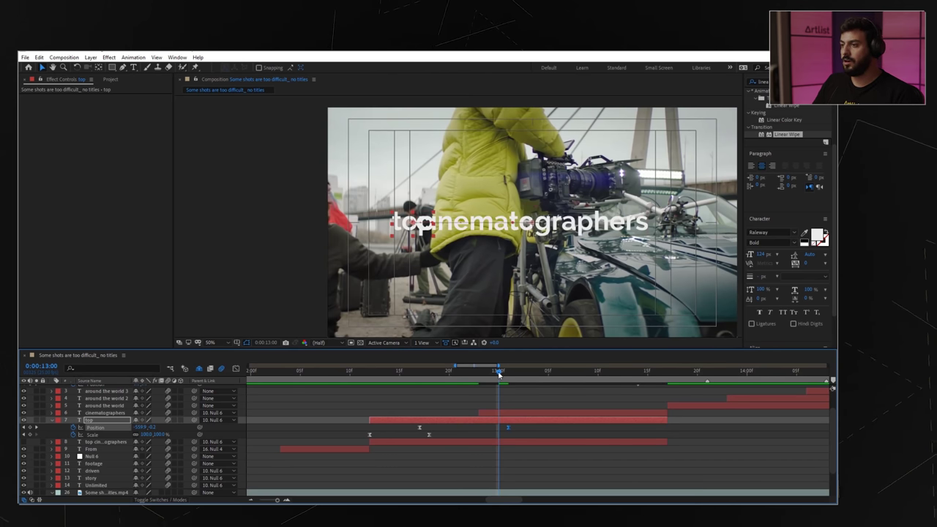
{"action": "left_click_drag", "start_coordinate": [500, 373], "coordinate": [529, 373]}
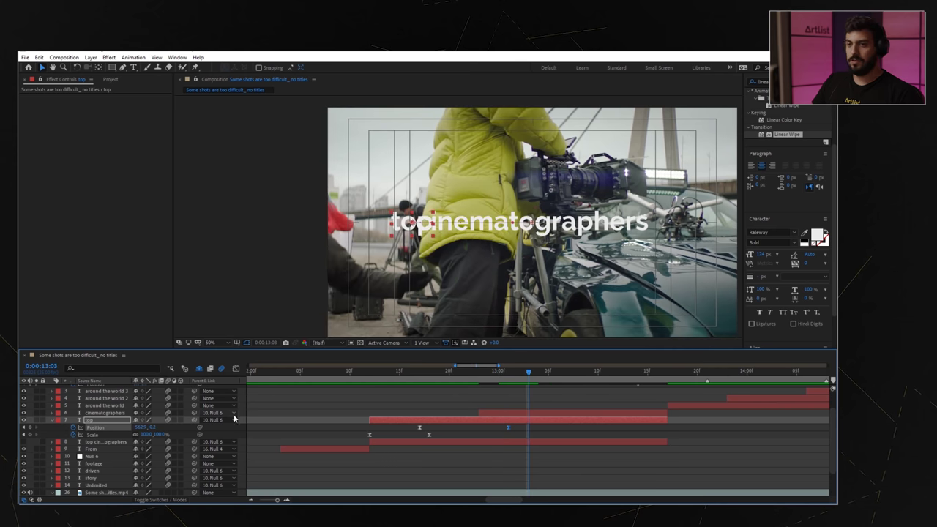
{"action": "left_click", "coordinate": [24, 442]}
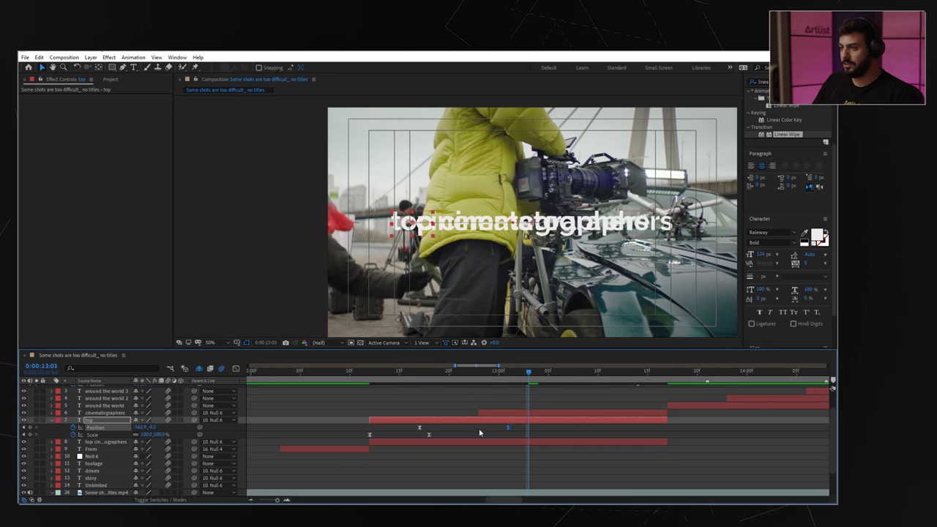
{"action": "left_click", "coordinate": [494, 413]}
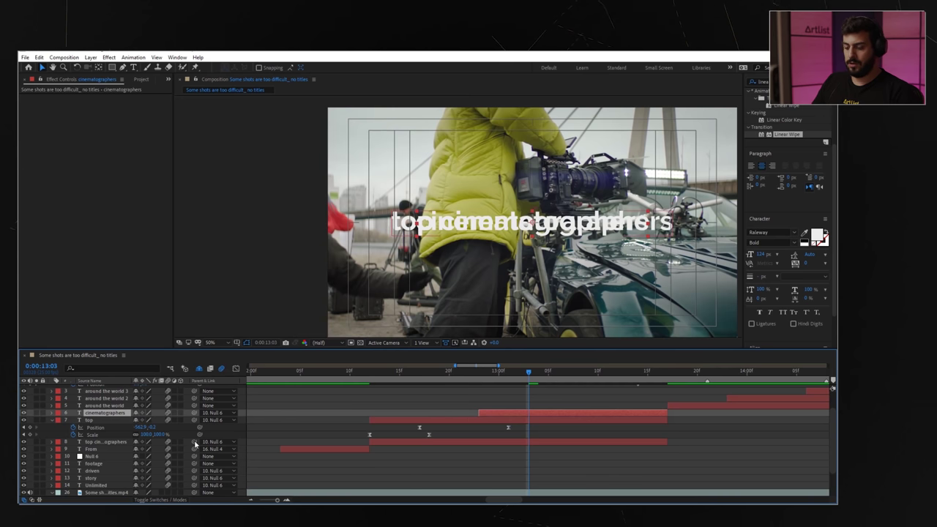
{"action": "key", "text": "p"}
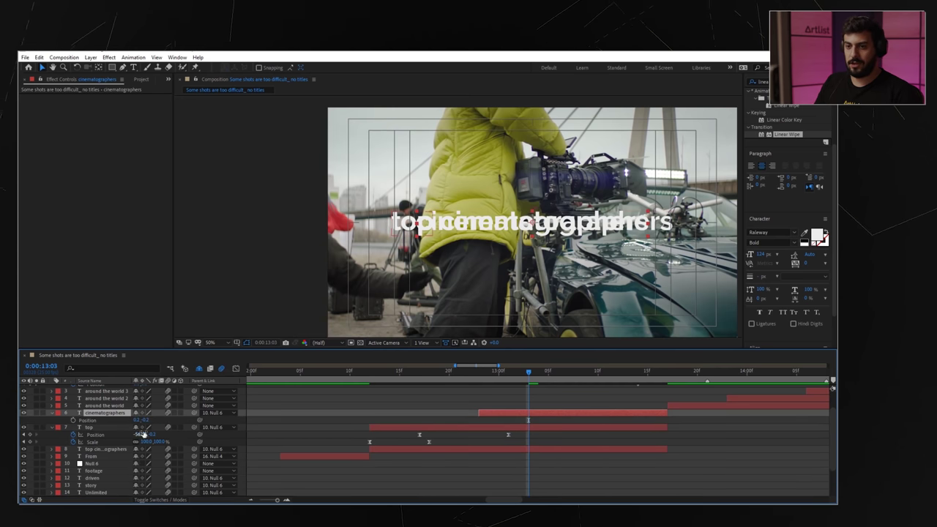
{"action": "left_click", "coordinate": [74, 421]}
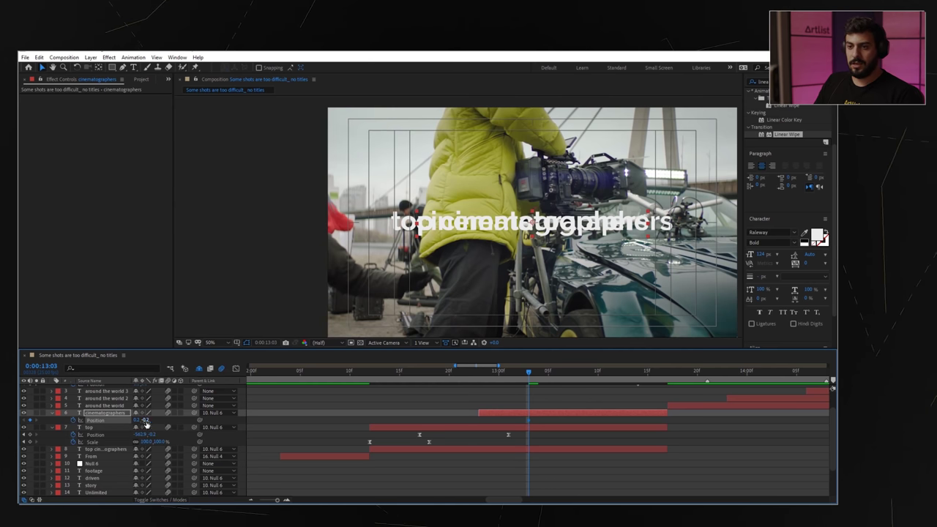
{"action": "left_click_drag", "start_coordinate": [138, 421], "coordinate": [181, 417]}
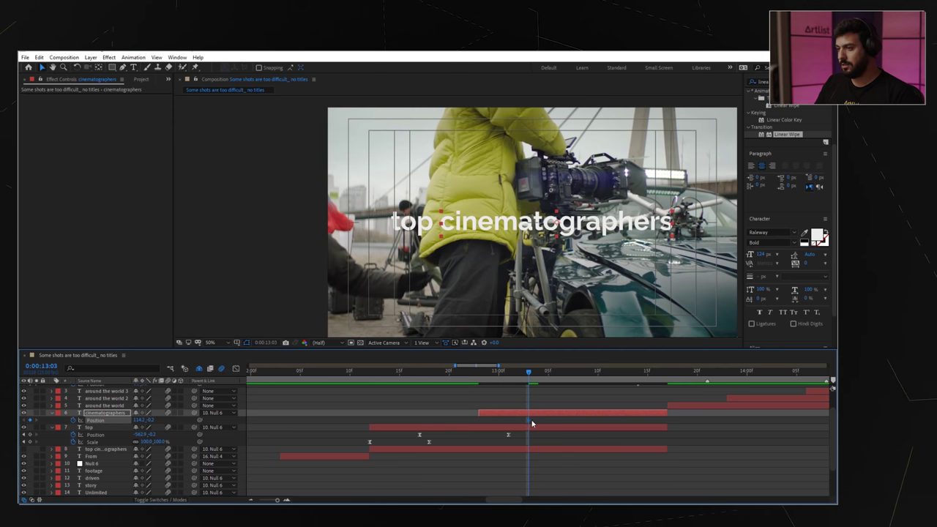
Step: Move the cinematographers end Position keyframe to 0:00:13:04 and keyframe a starting position further left at the layer's start, 0:00:12:23
{"action": "left_click_drag", "start_coordinate": [530, 421], "coordinate": [540, 421]}
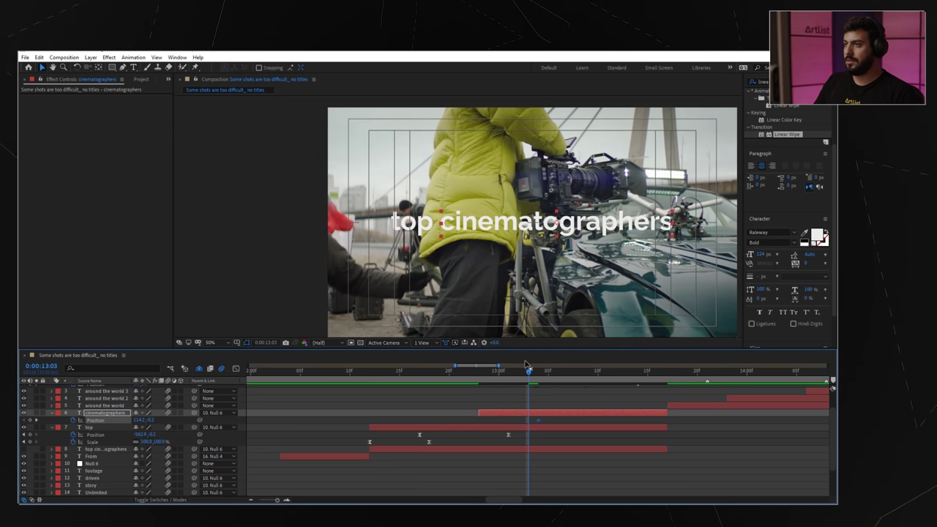
{"action": "left_click_drag", "start_coordinate": [528, 375], "coordinate": [508, 379]}
{"action": "left_click_drag", "start_coordinate": [141, 423], "coordinate": [126, 422]}
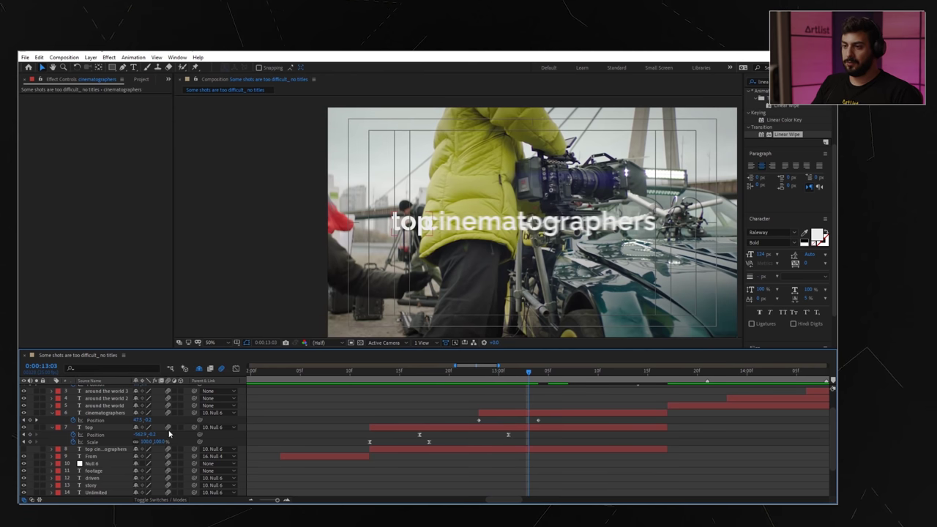
Step: Ease the cinematographers Position keyframes and retime its slide to run from 0:00:12:21 to 0:00:13:02
{"action": "left_click", "coordinate": [25, 427]}
{"action": "left_click_drag", "start_coordinate": [526, 374], "coordinate": [580, 384]}
{"action": "left_click_drag", "start_coordinate": [554, 418], "coordinate": [473, 424]}
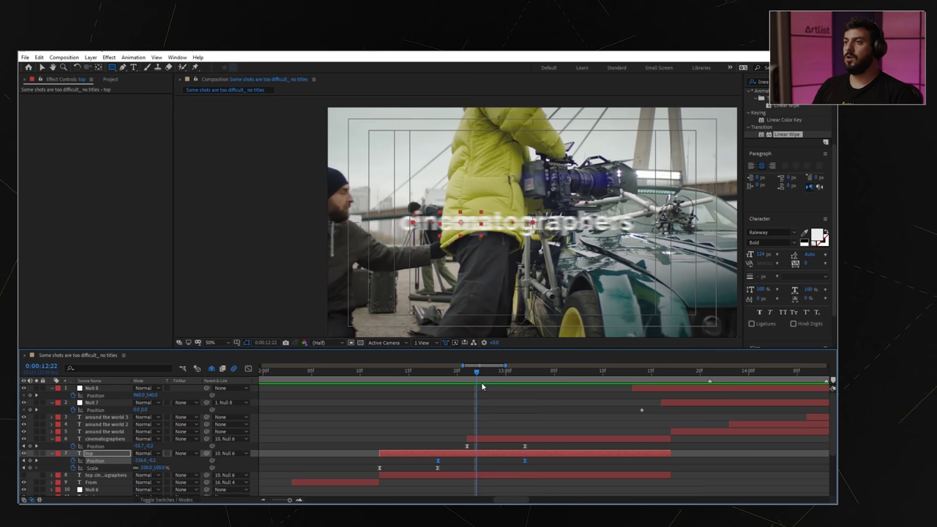
{"action": "left_click_drag", "start_coordinate": [487, 384], "coordinate": [507, 384]}
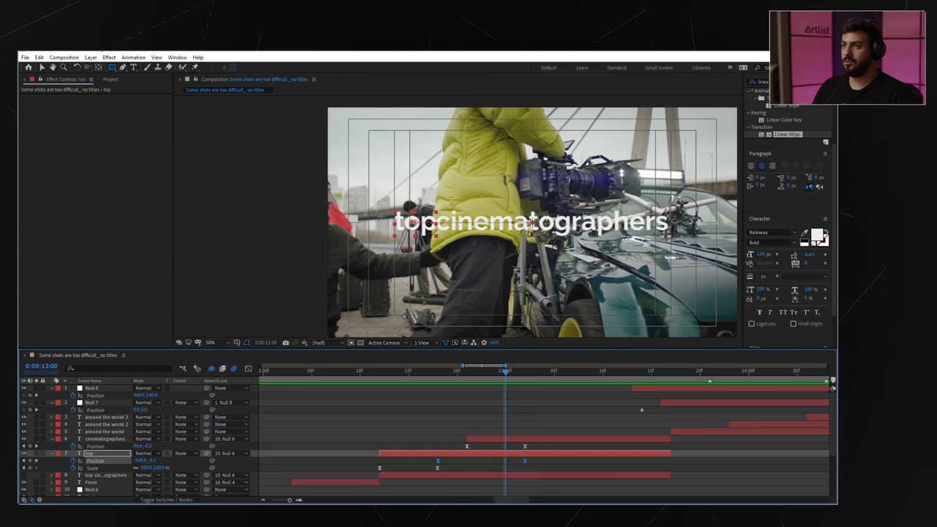
Step: Draw a white rectangle shape covering the final position of the word cinematographers
{"action": "key", "text": "k"}
{"action": "mouse_move", "coordinate": [437, 202]}
{"action": "left_mouse_down"}
{"action": "mouse_move", "coordinate": [448, 229]}
{"action": "mouse_move", "coordinate": [477, 241]}
{"action": "mouse_move", "coordinate": [688, 241]}
{"action": "left_mouse_up"}
{"action": "key", "text": "ctrl+z"}
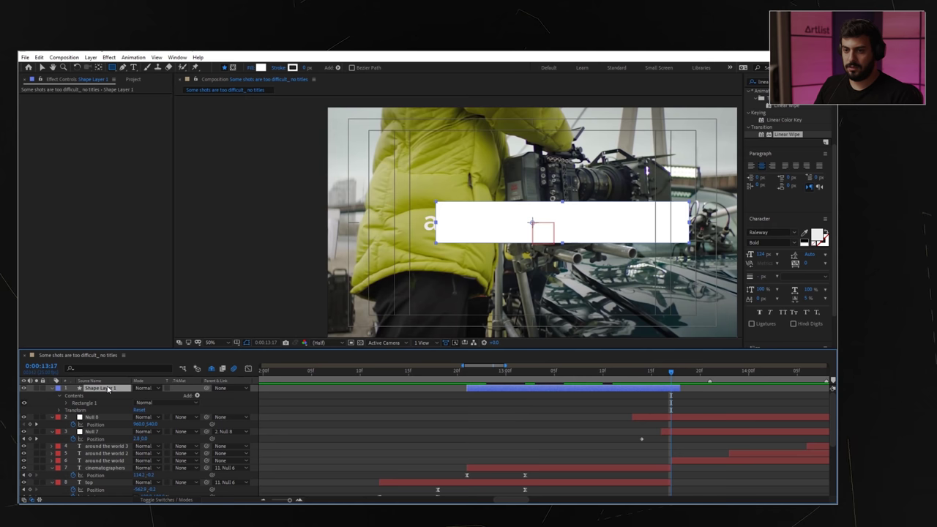
Step: Place Shape Layer 1 directly above the cinematographers layer and use it as that layer's Alpha Matte
{"action": "left_click_drag", "start_coordinate": [108, 390], "coordinate": [103, 467]}
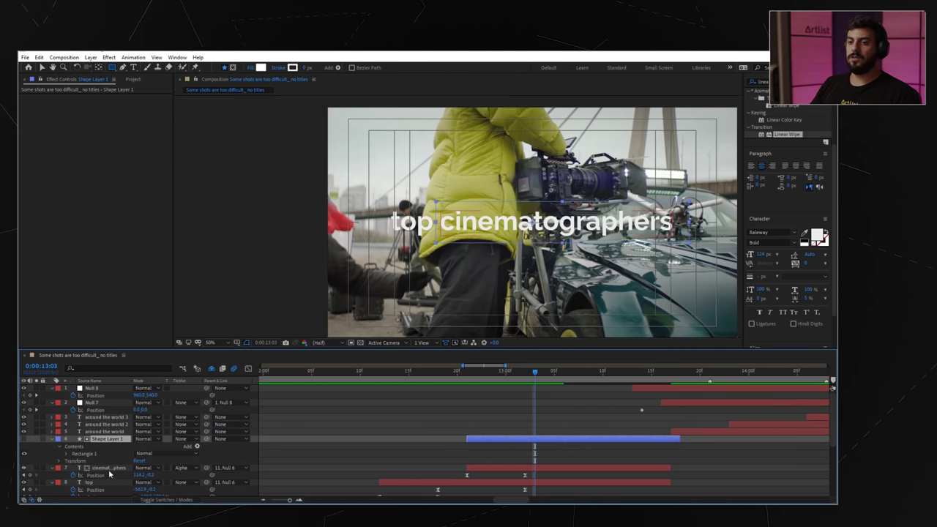
{"action": "left_click", "coordinate": [179, 469]}
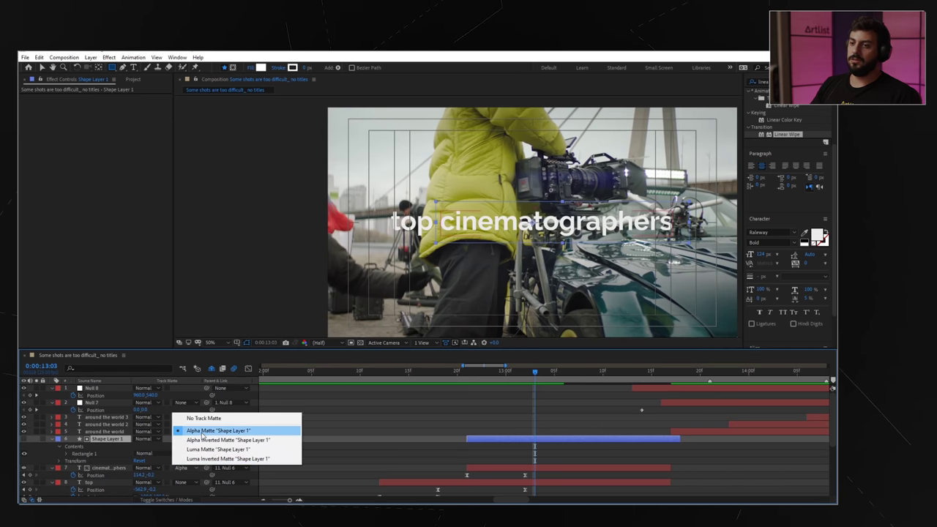
{"action": "left_click", "coordinate": [521, 409]}
{"action": "key", "text": "Page_Up"}
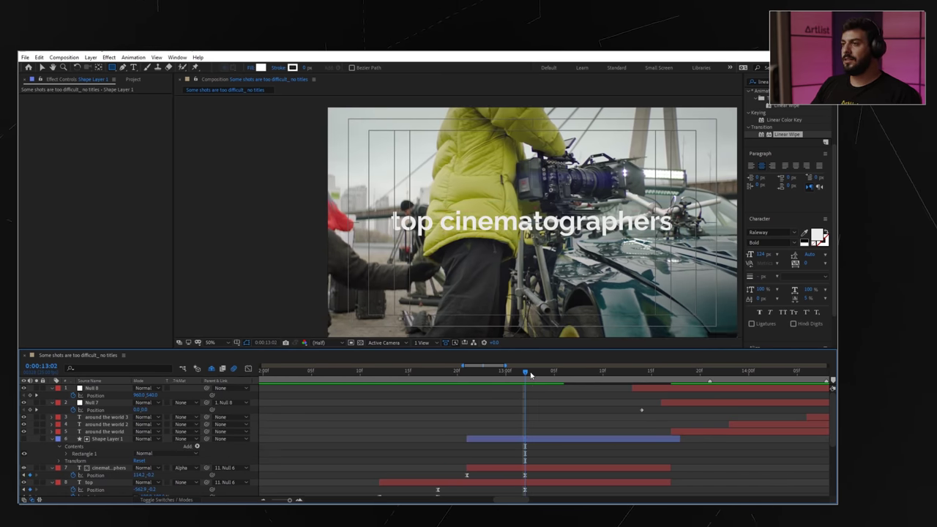
Step: Keyframe Shape Layer 1's Position from 1437.0, 540.0 at 0:00:12:21 to 957.0, 540.0 at 0:00:13:02
{"action": "left_click", "coordinate": [107, 440]}
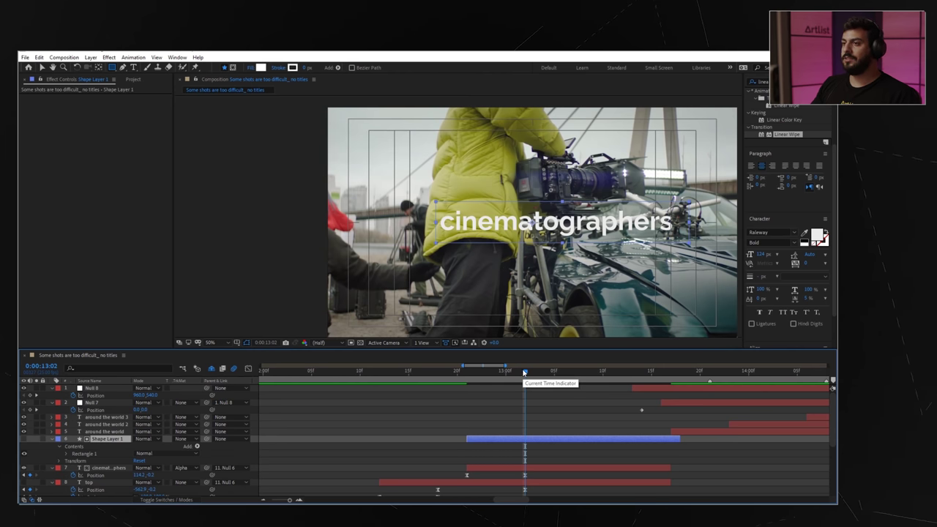
{"action": "left_click_drag", "start_coordinate": [525, 373], "coordinate": [488, 376]}
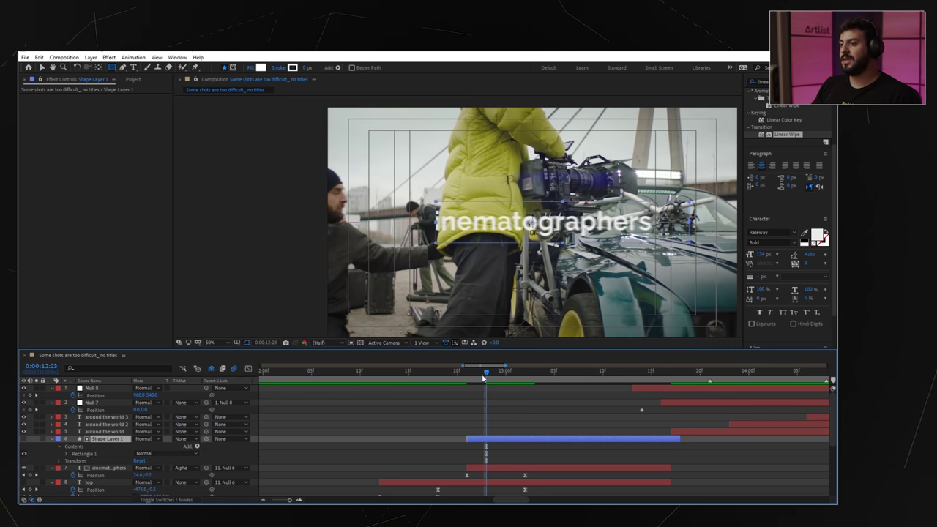
{"action": "left_click_drag", "start_coordinate": [483, 377], "coordinate": [477, 376]}
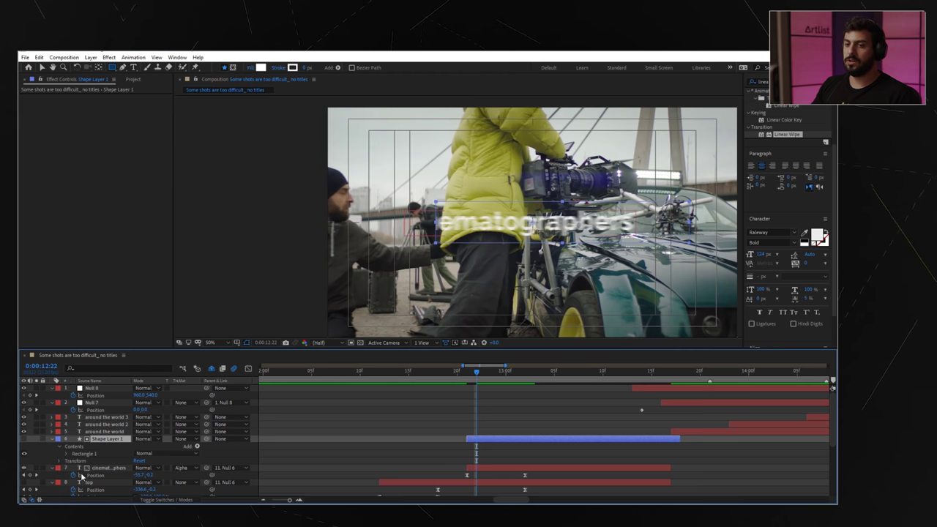
{"action": "key", "text": "Page_Up"}
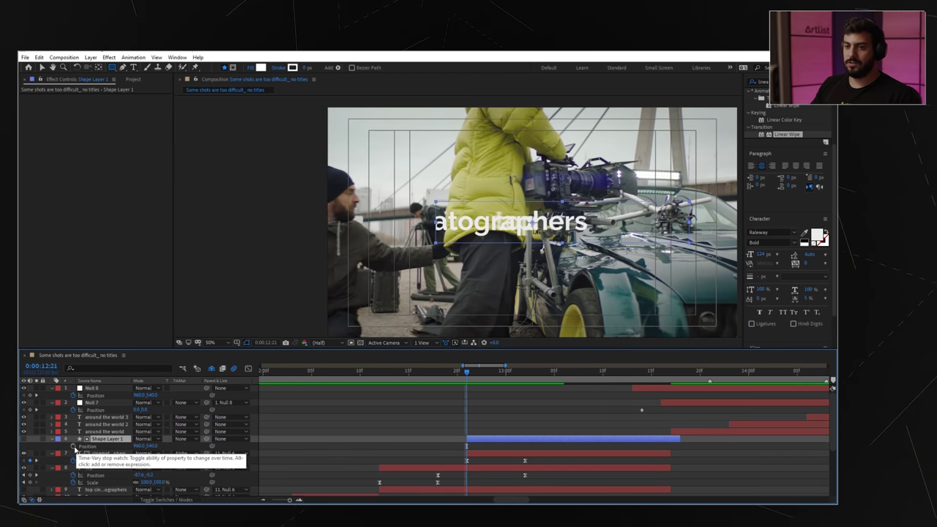
{"action": "key", "text": "p"}
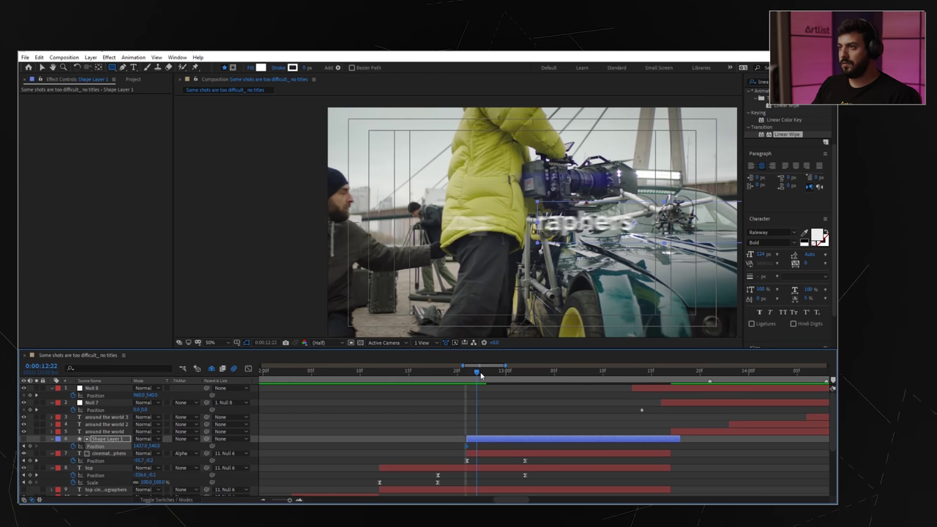
{"action": "left_click_drag", "start_coordinate": [480, 375], "coordinate": [484, 375]}
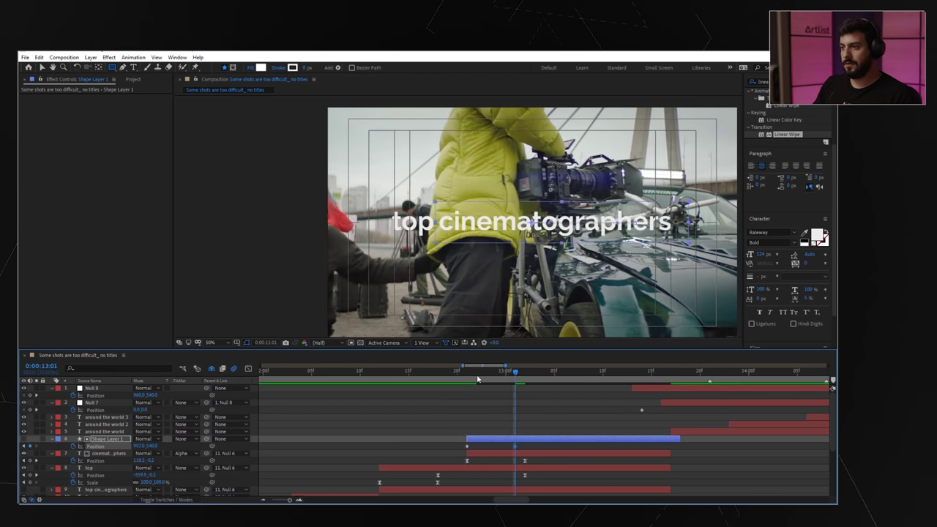
{"action": "left_click_drag", "start_coordinate": [478, 378], "coordinate": [496, 386]}
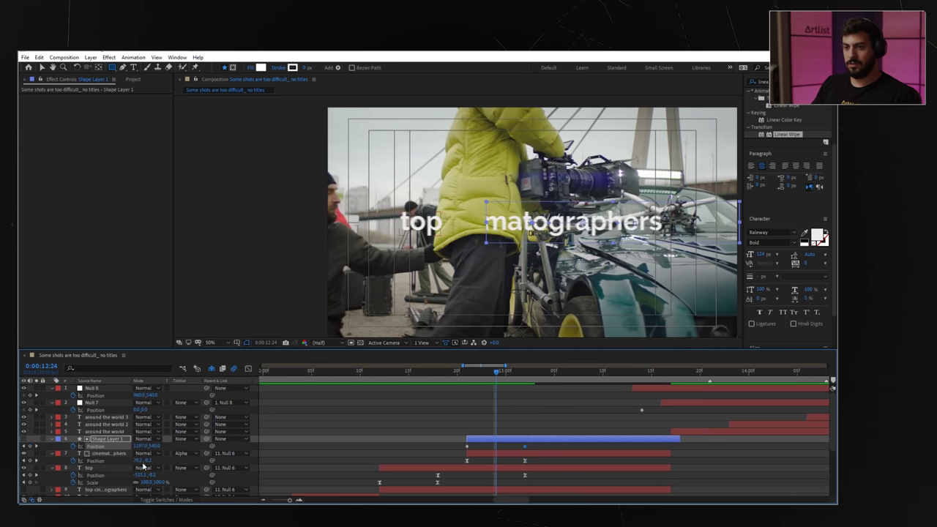
Step: Add in-between Position keyframes to Shape Layer 1 at 0:00:12:23 and 0:00:12:24 so the matte uncovers cinematographers sooner
{"action": "left_click_drag", "start_coordinate": [143, 448], "coordinate": [75, 448]}
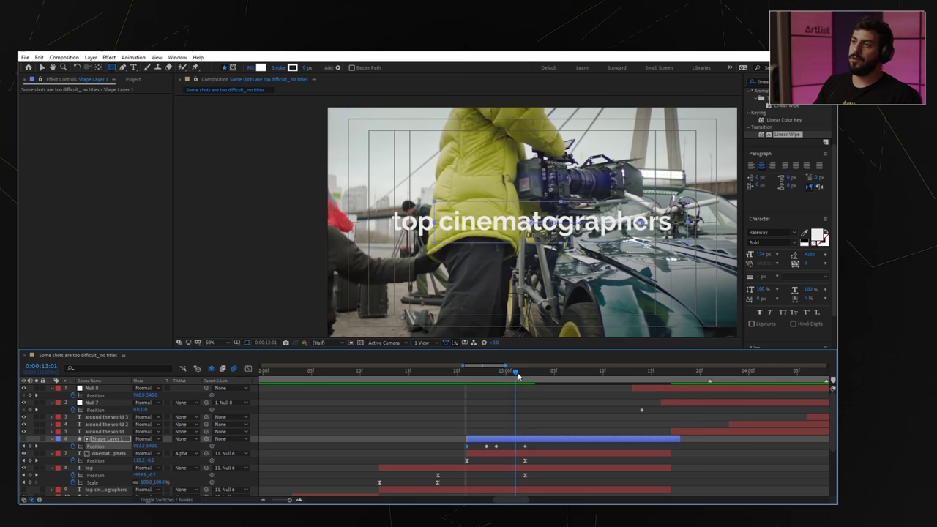
{"action": "left_click", "coordinate": [542, 417]}
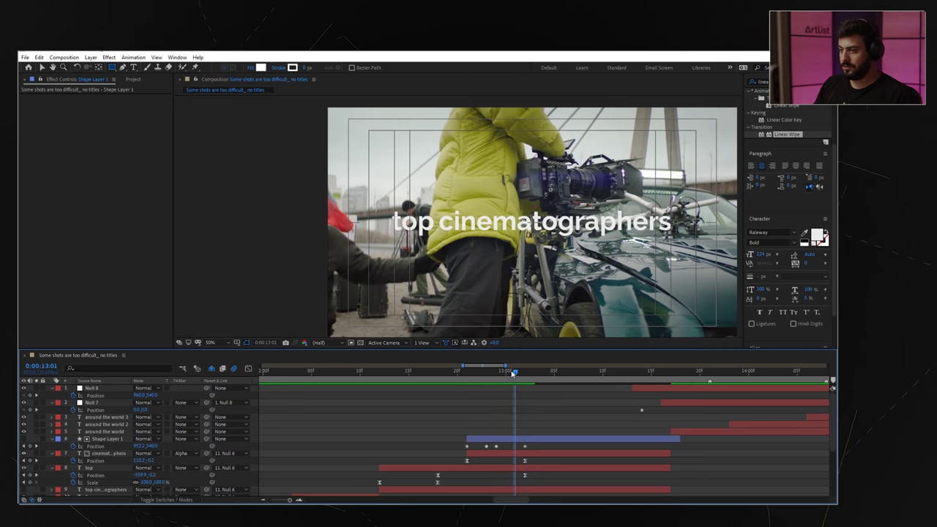
{"action": "left_click_drag", "start_coordinate": [514, 373], "coordinate": [469, 374]}
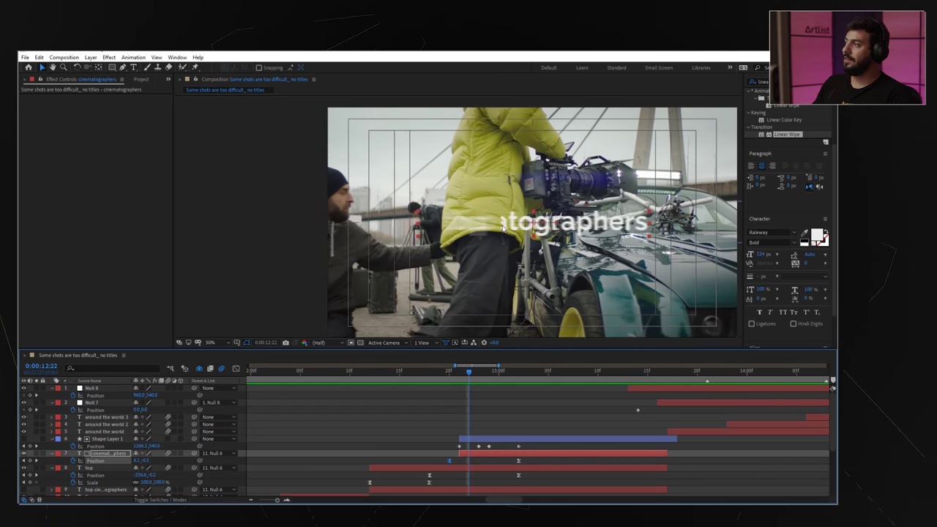
Step: Enable motion blur on Shape Layer 1 and preview the top cinematographers reveal
{"action": "left_click", "coordinate": [168, 441]}
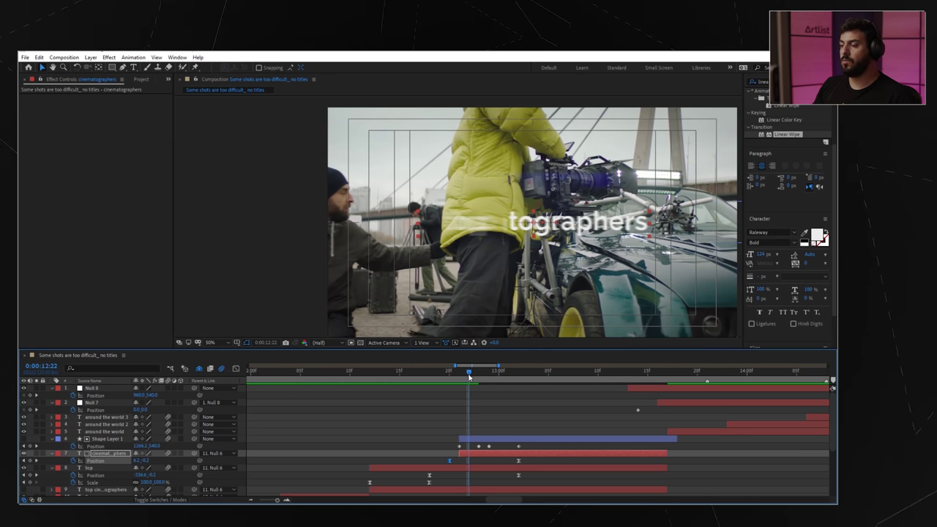
{"action": "left_click_drag", "start_coordinate": [474, 376], "coordinate": [393, 388]}
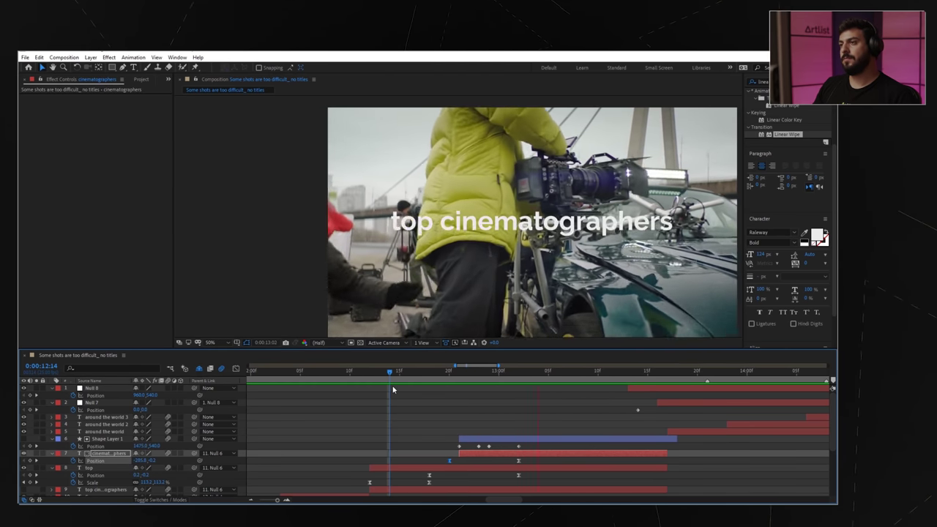
{"action": "key", "text": "space"}
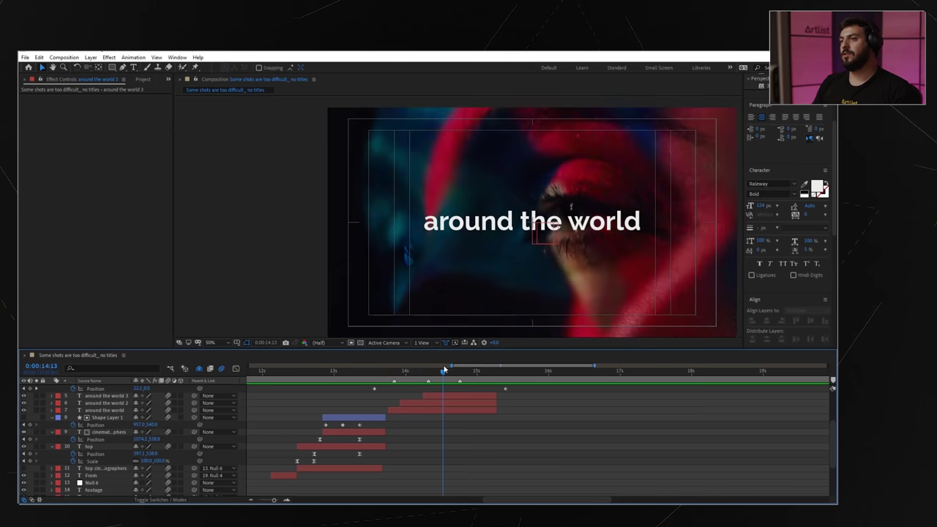
Step: Examine the around the world title, checking which word each of its three text layers holds and when it appears
{"action": "left_click_drag", "start_coordinate": [444, 368], "coordinate": [391, 368]}
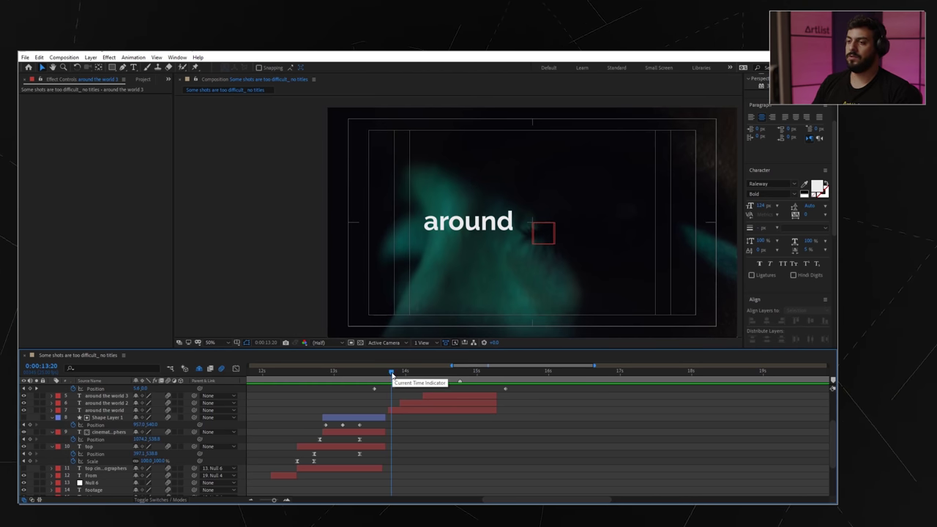
{"action": "left_click_drag", "start_coordinate": [392, 374], "coordinate": [441, 373]}
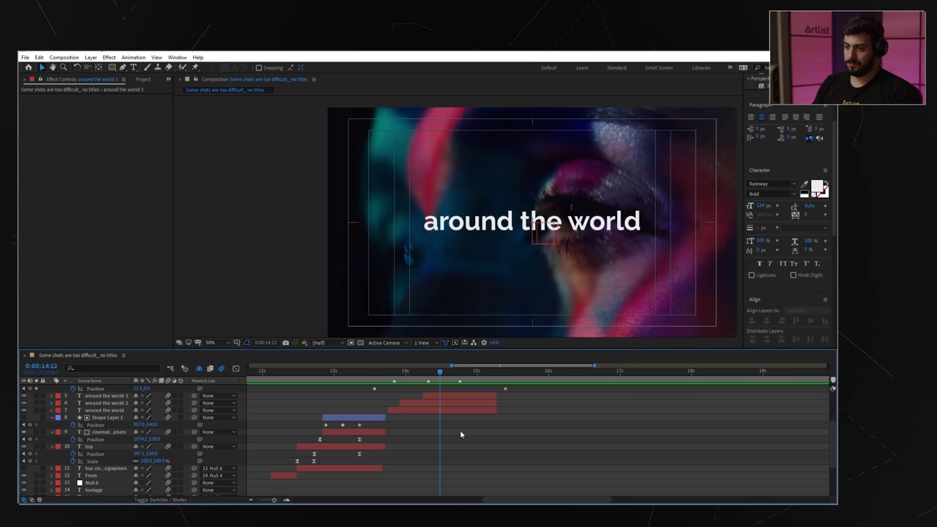
{"action": "left_click", "coordinate": [437, 409]}
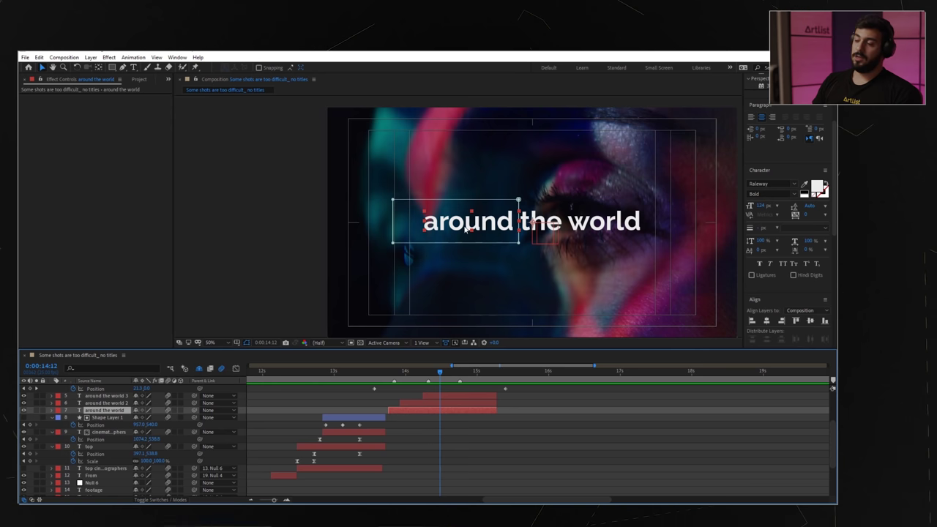
{"action": "left_click", "coordinate": [441, 404]}
{"action": "left_click", "coordinate": [440, 410]}
{"action": "left_click", "coordinate": [441, 404]}
{"action": "left_click", "coordinate": [443, 399]}
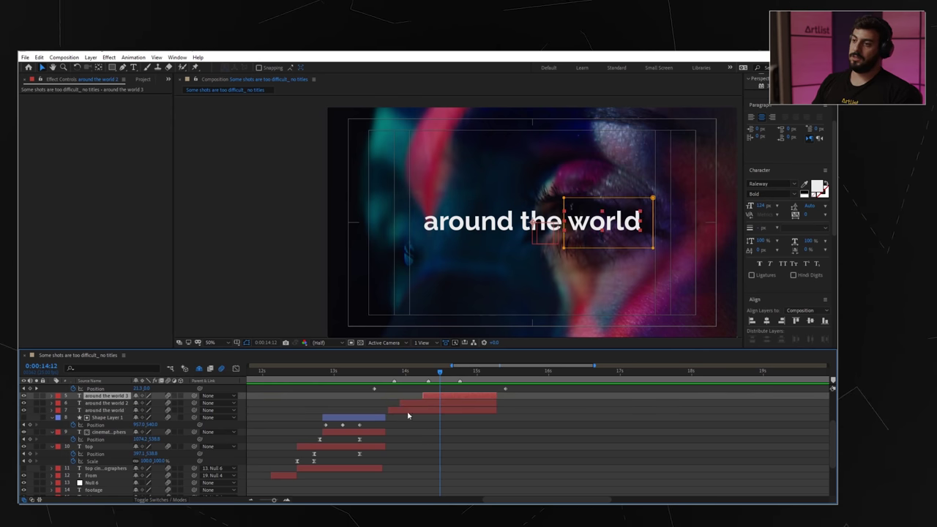
{"action": "left_click", "coordinate": [508, 409]}
{"action": "left_click", "coordinate": [425, 376]}
{"action": "left_click_drag", "start_coordinate": [425, 376], "coordinate": [445, 378]}
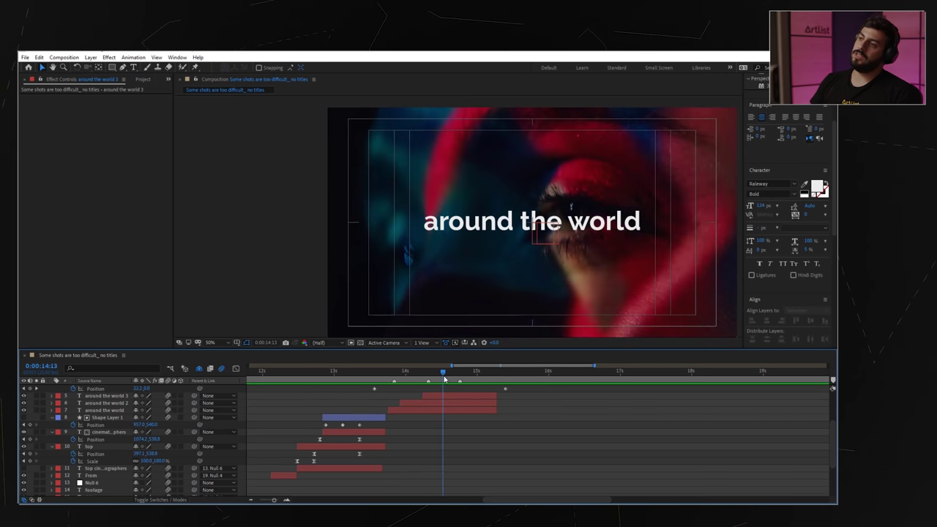
Step: Parent the three around the world text layers to Null 7 at 0:00:13:14 and check the title's drift
{"action": "scroll", "coordinate": [794, 435], "scroll_direction": "up", "scroll_amount": 5}
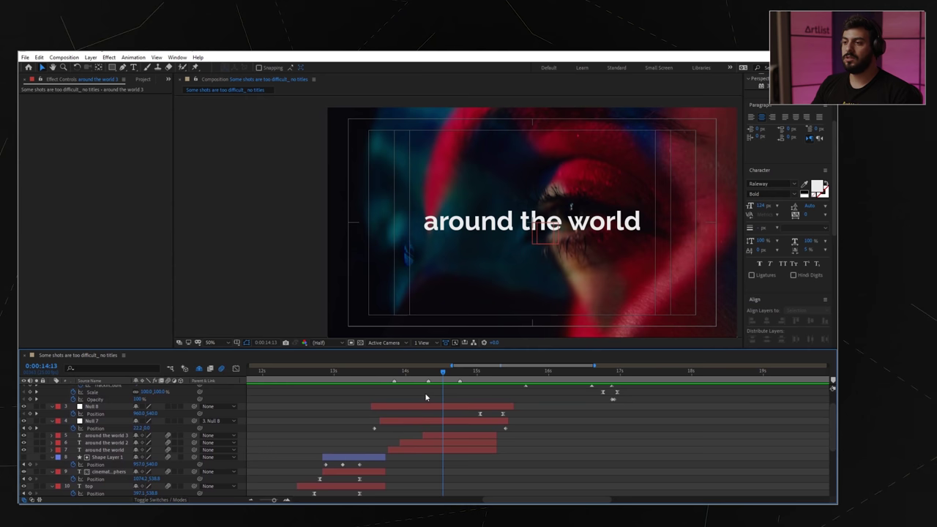
{"action": "left_click", "coordinate": [426, 423]}
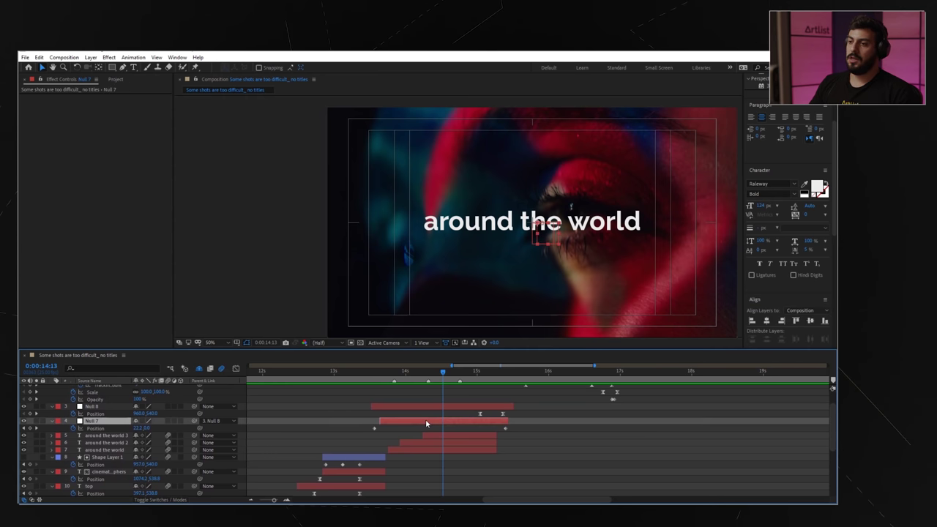
{"action": "left_click_drag", "start_coordinate": [443, 379], "coordinate": [378, 385]}
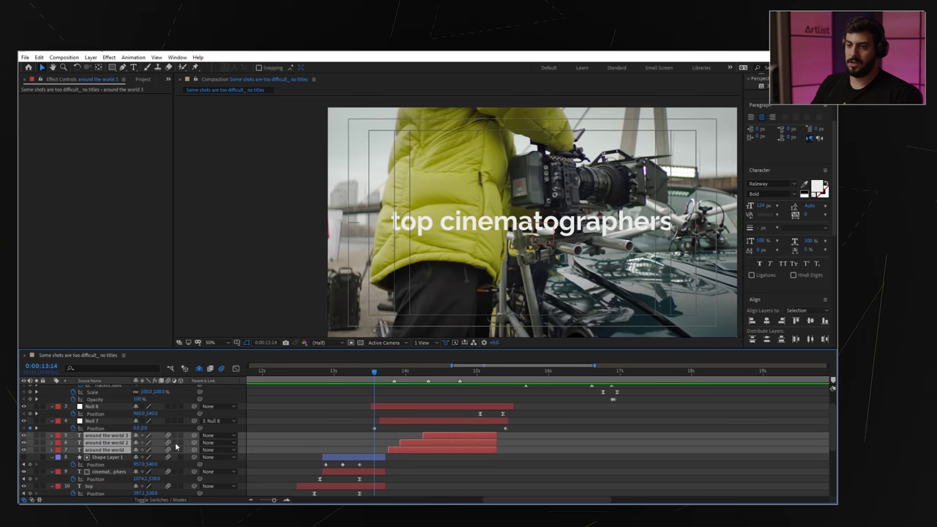
{"action": "left_click_drag", "start_coordinate": [167, 442], "coordinate": [84, 426]}
{"action": "left_click_drag", "start_coordinate": [362, 371], "coordinate": [469, 370]}
{"action": "mouse_move", "coordinate": [477, 371]}
{"action": "left_mouse_down"}
{"action": "mouse_move", "coordinate": [493, 370]}
{"action": "mouse_move", "coordinate": [463, 376]}
{"action": "left_mouse_up"}
{"action": "left_click", "coordinate": [423, 386]}
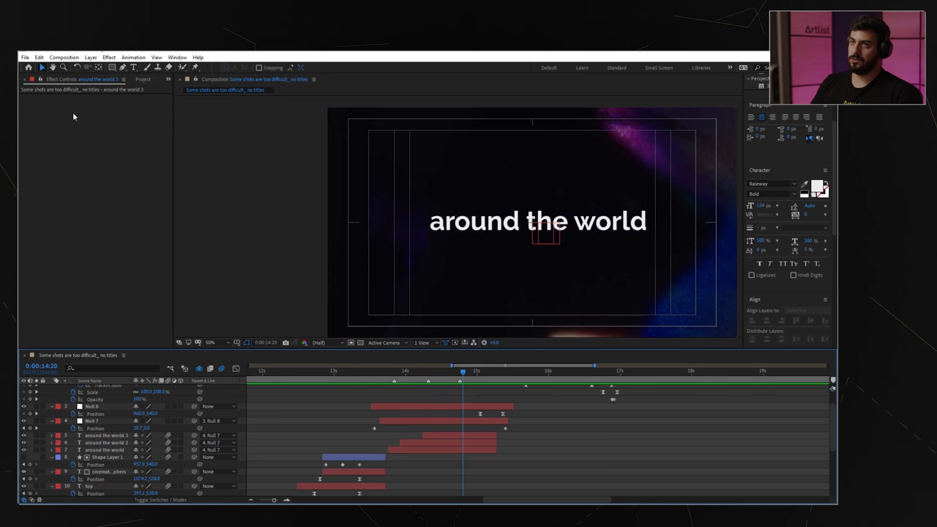
Step: Examine how Null 7 and Null 8 move the around the world title up to its exit near 0:00:15:01
{"action": "left_click", "coordinate": [97, 422]}
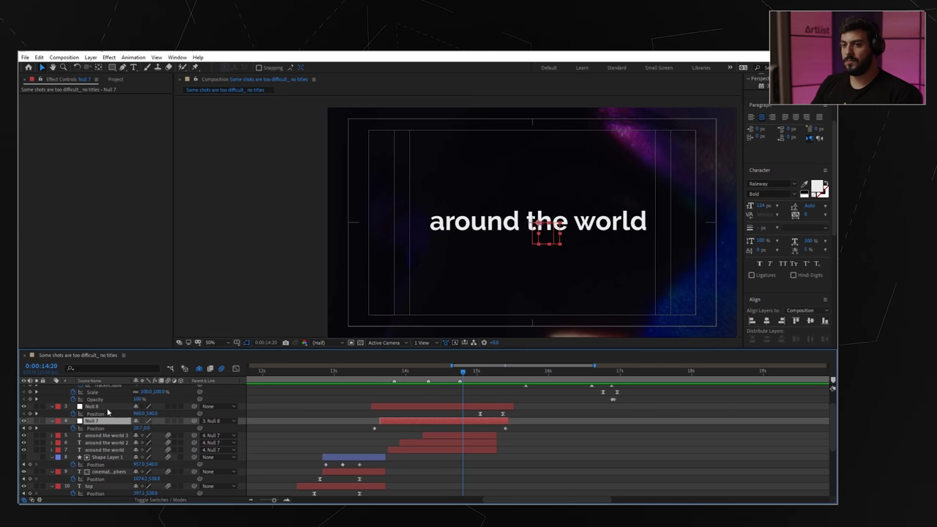
{"action": "left_click", "coordinate": [96, 407]}
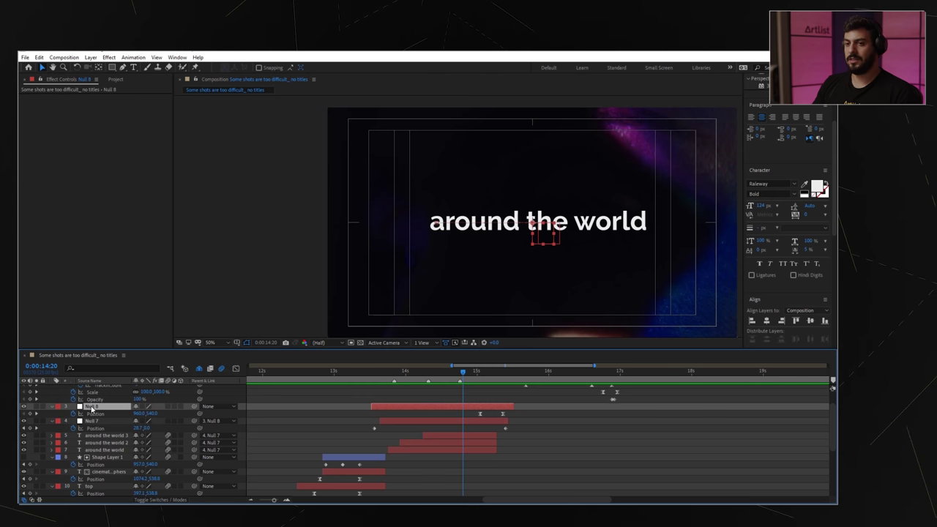
{"action": "left_click_drag", "start_coordinate": [463, 375], "coordinate": [475, 378]}
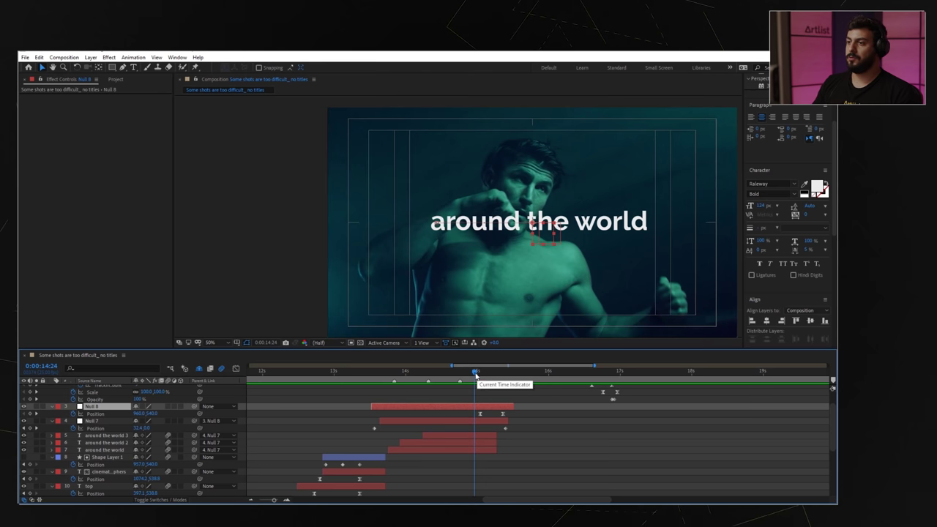
{"action": "left_click_drag", "start_coordinate": [475, 373], "coordinate": [437, 375]}
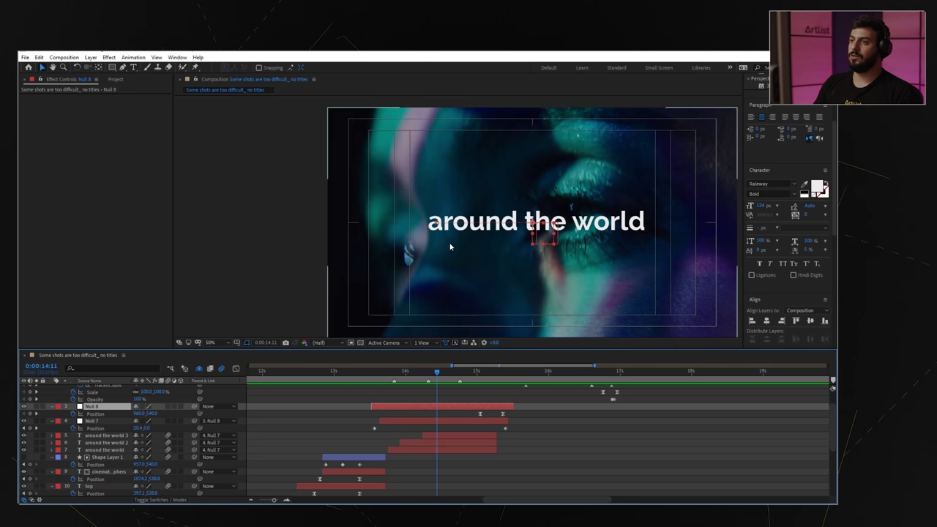
{"action": "left_click", "coordinate": [450, 374]}
{"action": "left_click_drag", "start_coordinate": [449, 375], "coordinate": [478, 395]}
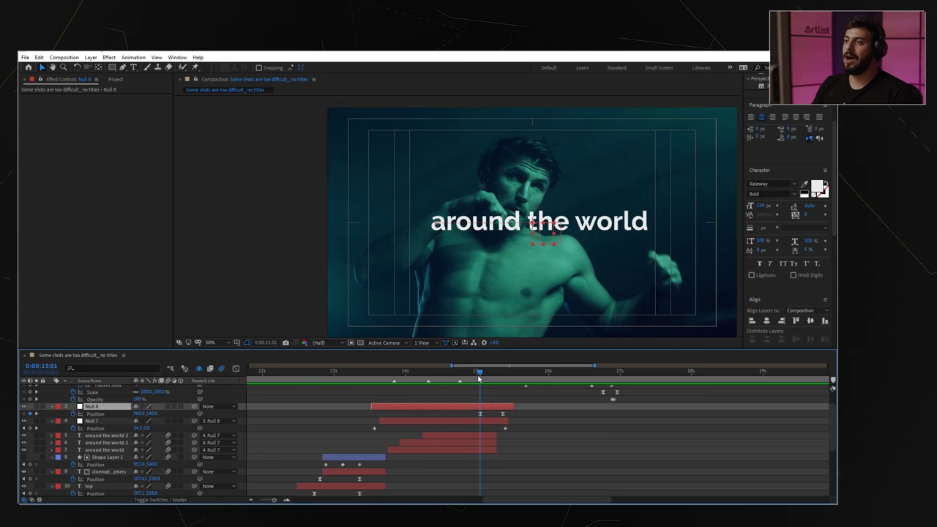
{"action": "left_click_drag", "start_coordinate": [479, 378], "coordinate": [490, 376]}
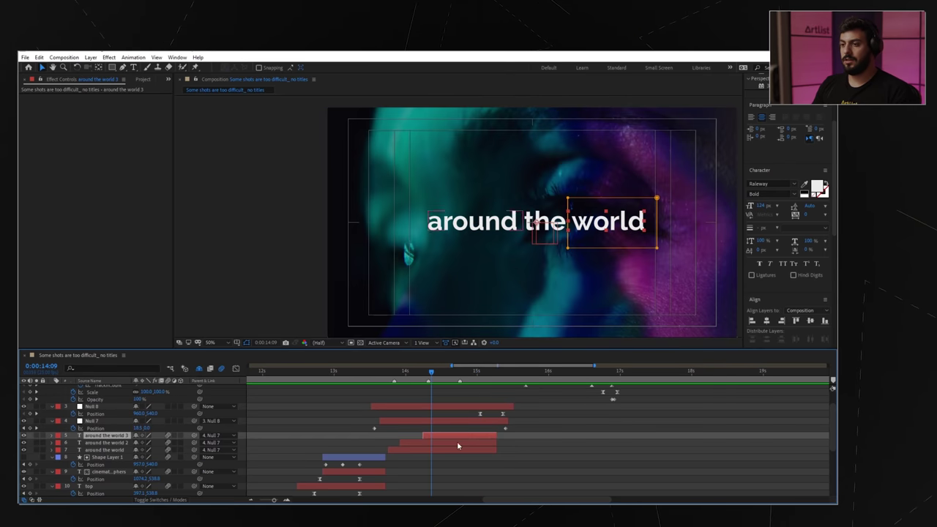
Step: Pre-compose the three around the world text layers and parent the pre-comp to Null 7 at 0:00:13:14
{"action": "left_click", "coordinate": [445, 450], "text": "shift"}
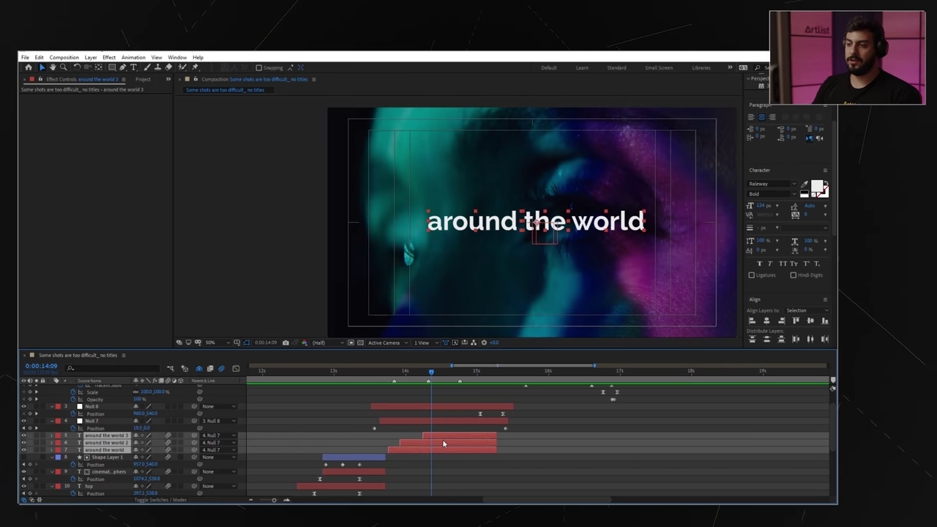
{"action": "right_click", "coordinate": [456, 444]}
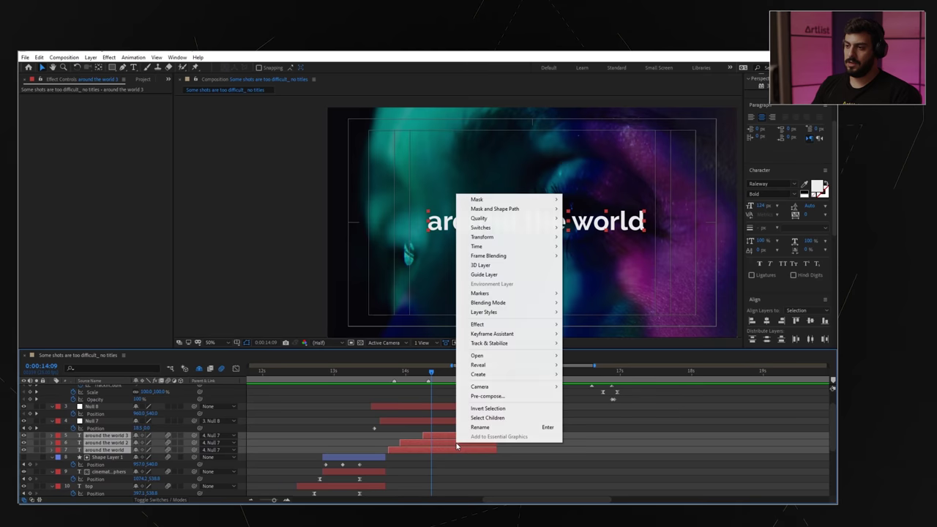
{"action": "left_click", "coordinate": [468, 396]}
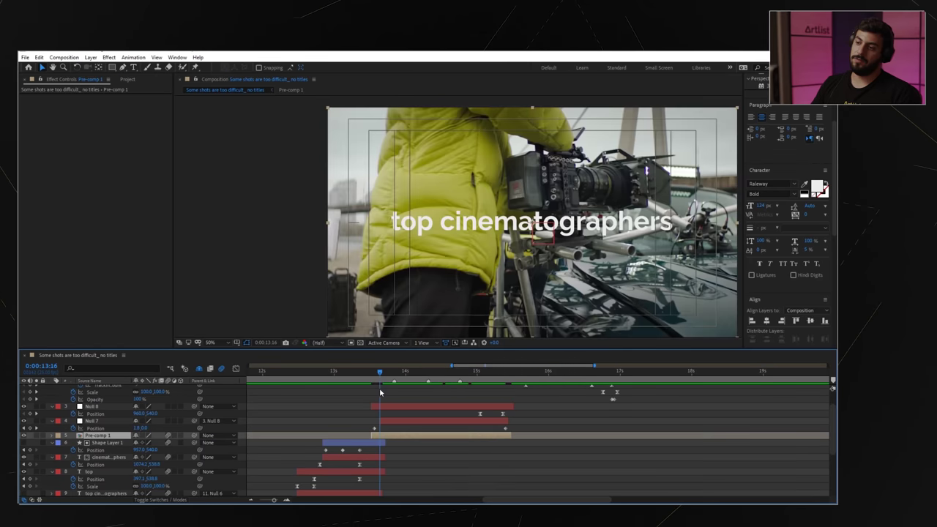
{"action": "left_click_drag", "start_coordinate": [380, 393], "coordinate": [376, 393]}
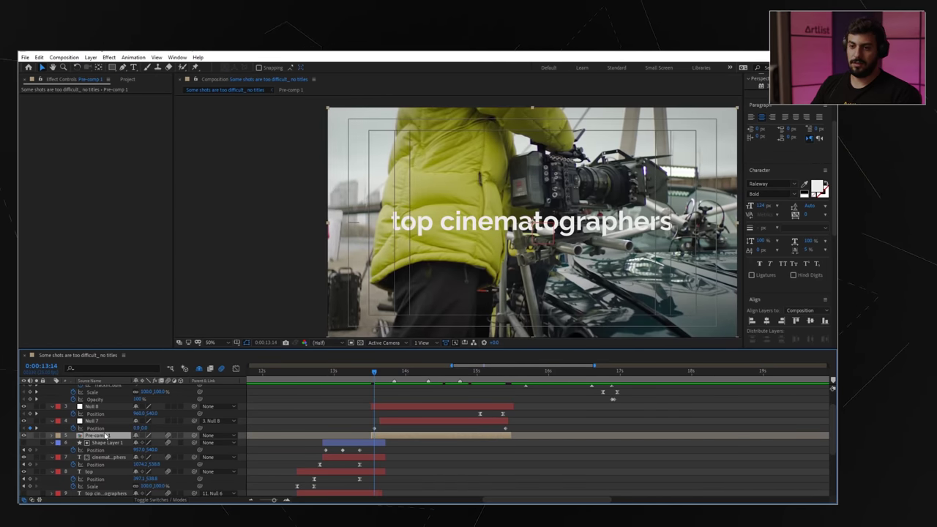
{"action": "left_click_drag", "start_coordinate": [194, 434], "coordinate": [94, 425]}
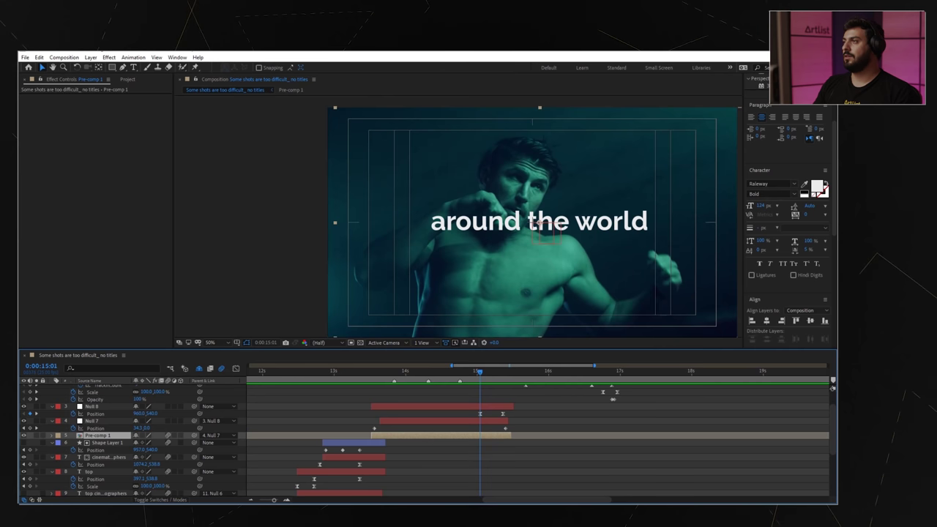
Step: Apply the Linear Wipe effect to the around the world pre-comp and set its Transition Completion to about 19%
{"action": "scroll", "coordinate": [782, 123], "scroll_direction": "up", "scroll_amount": 5}
{"action": "left_click", "coordinate": [782, 111]}
{"action": "type", "text": "li"}
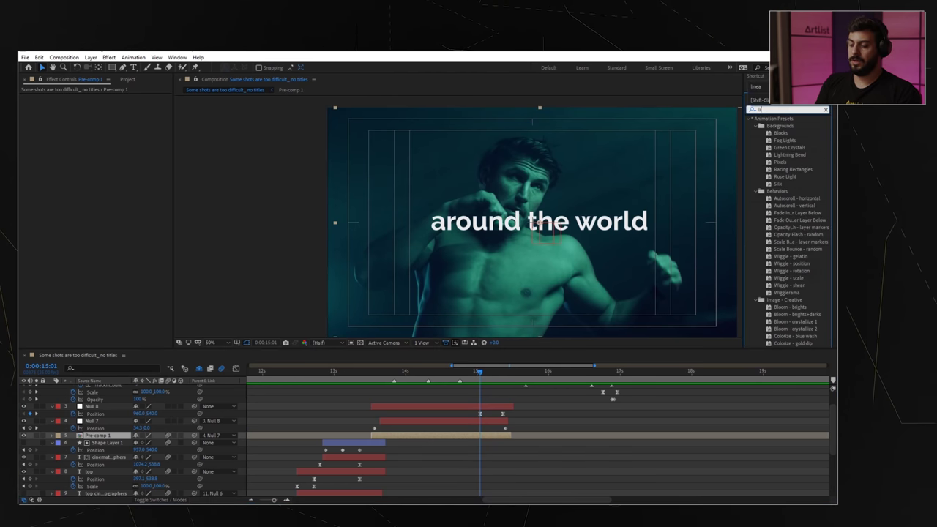
{"action": "type", "text": "line"}
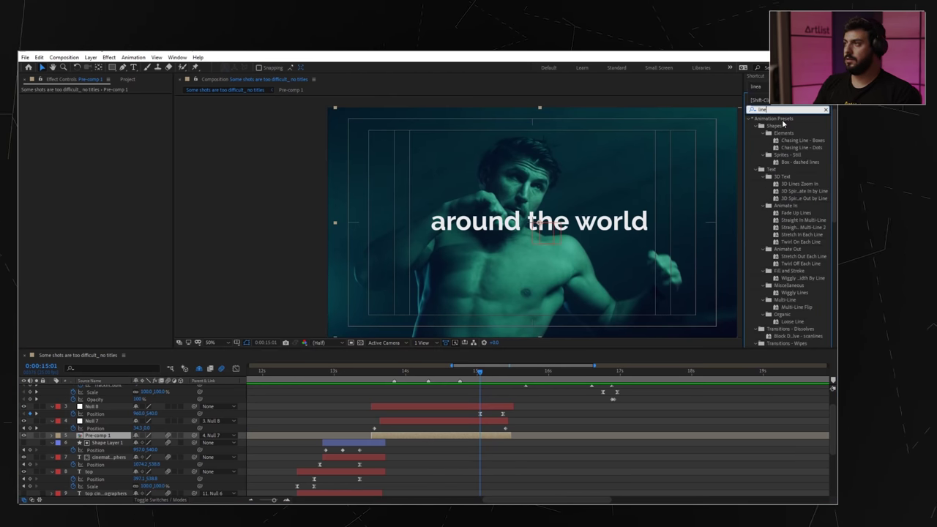
{"action": "type", "text": "a"}
{"action": "left_click_drag", "start_coordinate": [786, 133], "coordinate": [453, 442]}
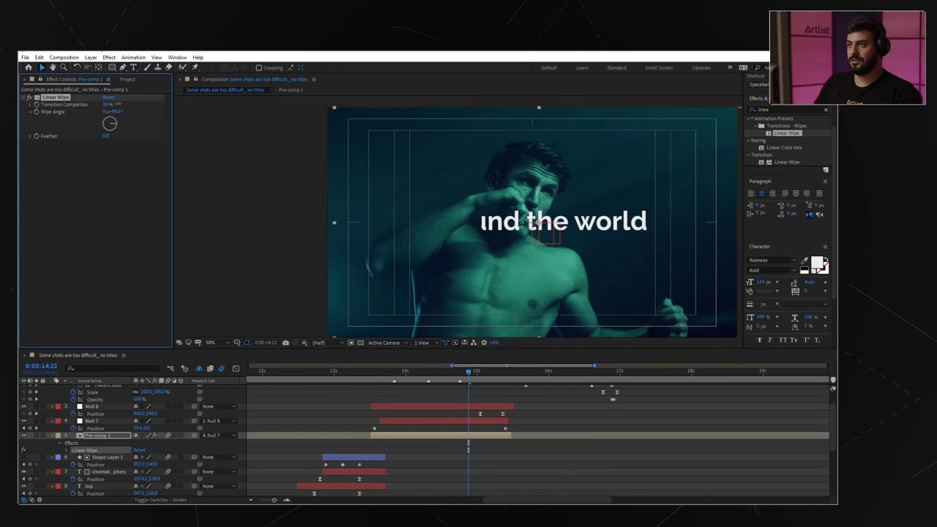
{"action": "left_click_drag", "start_coordinate": [117, 104], "coordinate": [119, 104]}
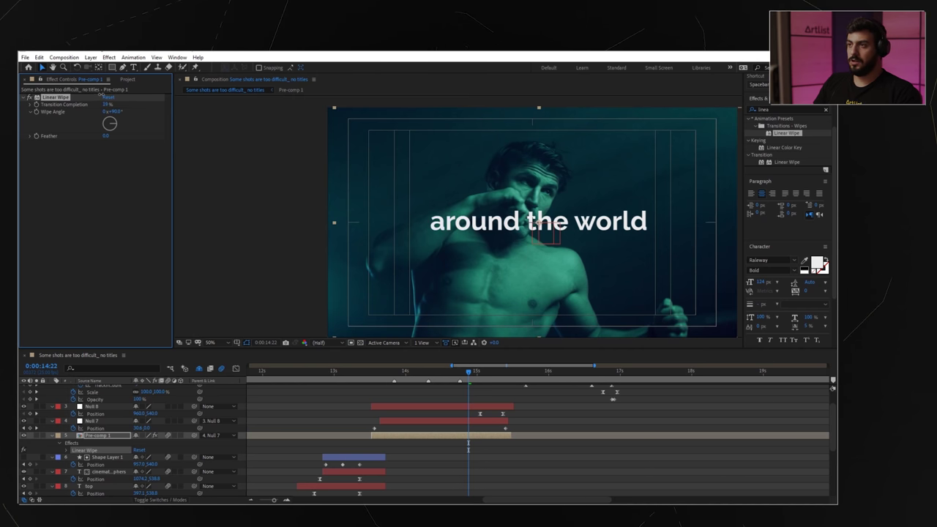
Step: Keyframe the wipe's Transition Completion up to 77% between 0:00:15:02 and 0:00:15:08, ease both keyframes, and preview the title
{"action": "mouse_move", "coordinate": [472, 376]}
{"action": "left_mouse_down"}
{"action": "mouse_move", "coordinate": [494, 371]}
{"action": "mouse_move", "coordinate": [483, 372]}
{"action": "left_mouse_up"}
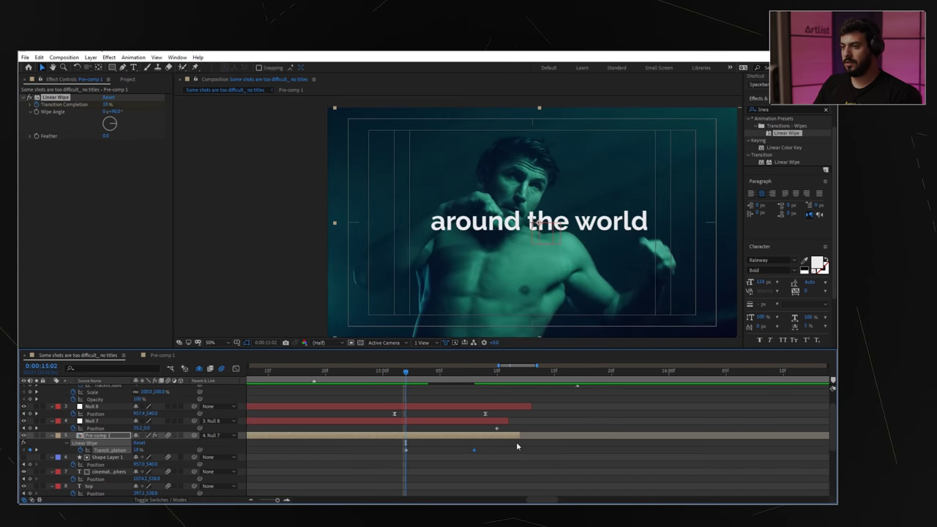
{"action": "left_click_drag", "start_coordinate": [516, 443], "coordinate": [395, 472]}
{"action": "left_click_drag", "start_coordinate": [400, 376], "coordinate": [290, 384]}
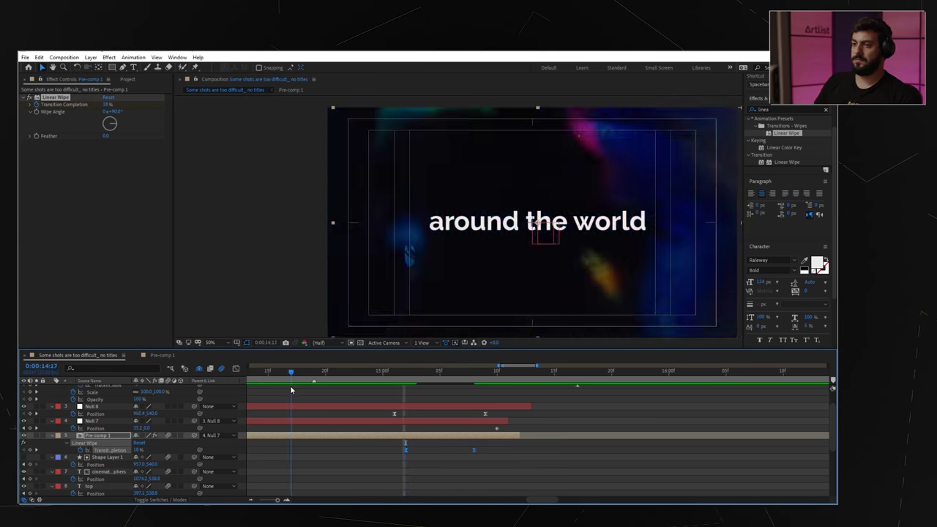
{"action": "key", "text": "space"}
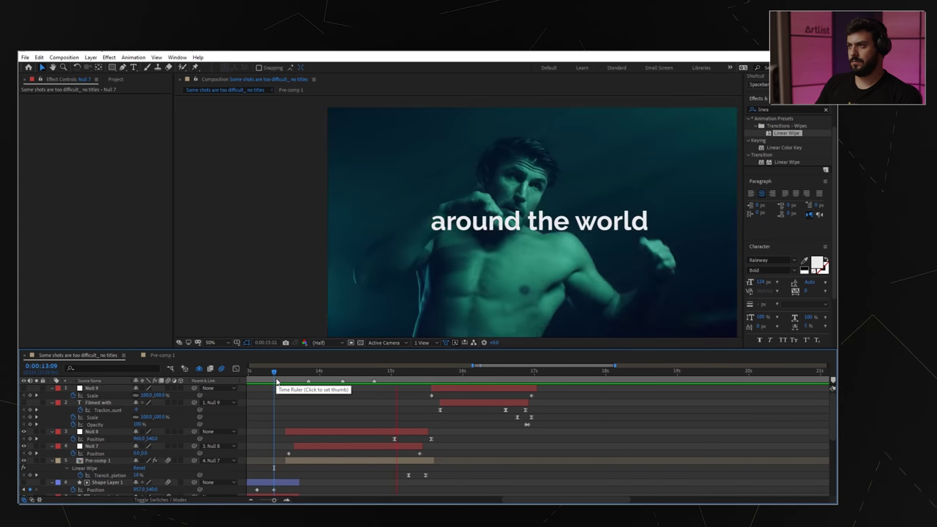
{"action": "left_click", "coordinate": [375, 375]}
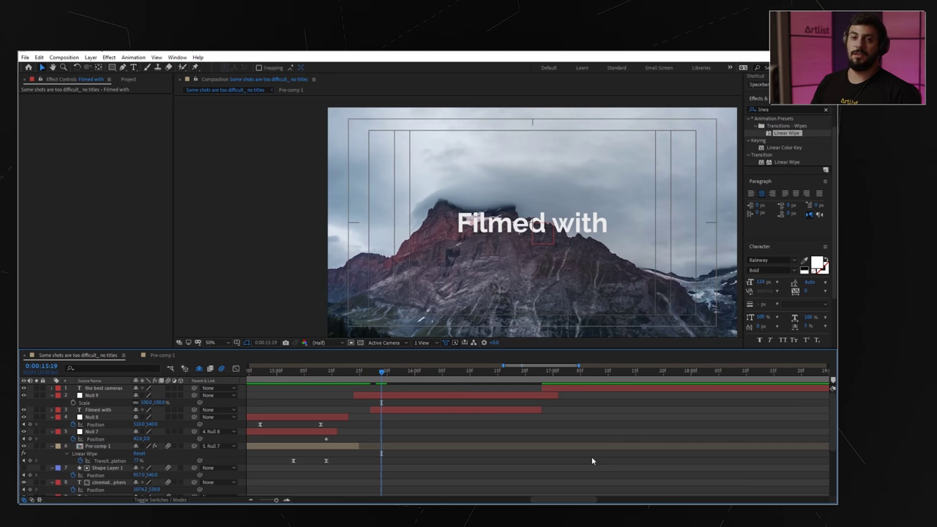
Step: Add a Tracking text animator to the Filmed with layer and test its Tracking Amount
{"action": "left_click", "coordinate": [61, 410]}
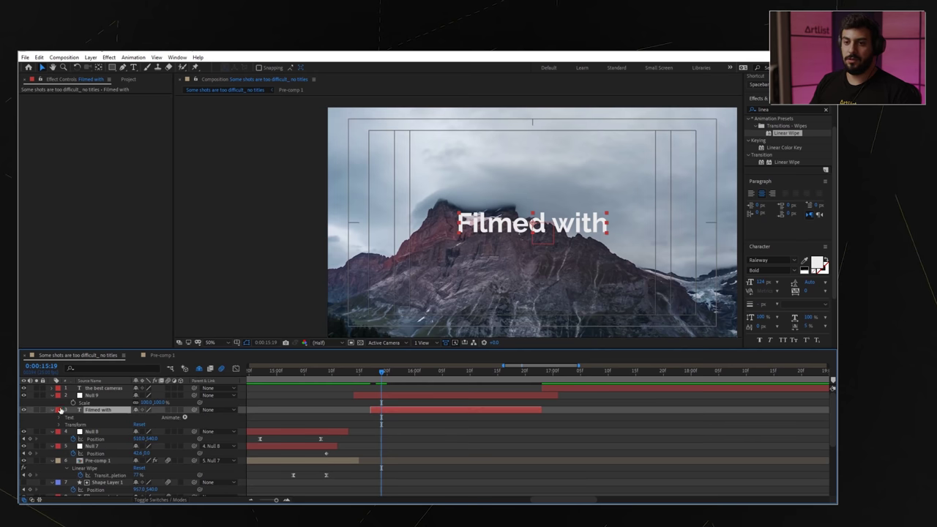
{"action": "left_click", "coordinate": [60, 418]}
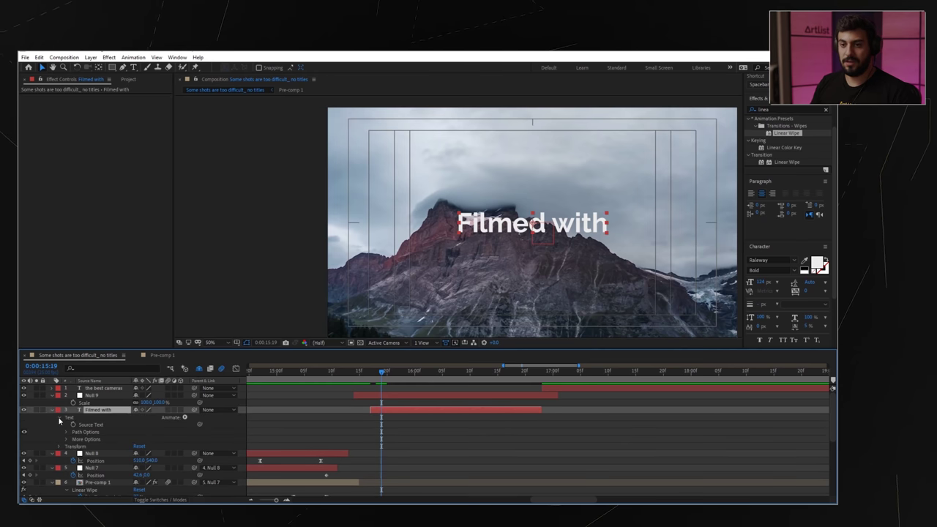
{"action": "left_click", "coordinate": [184, 417]}
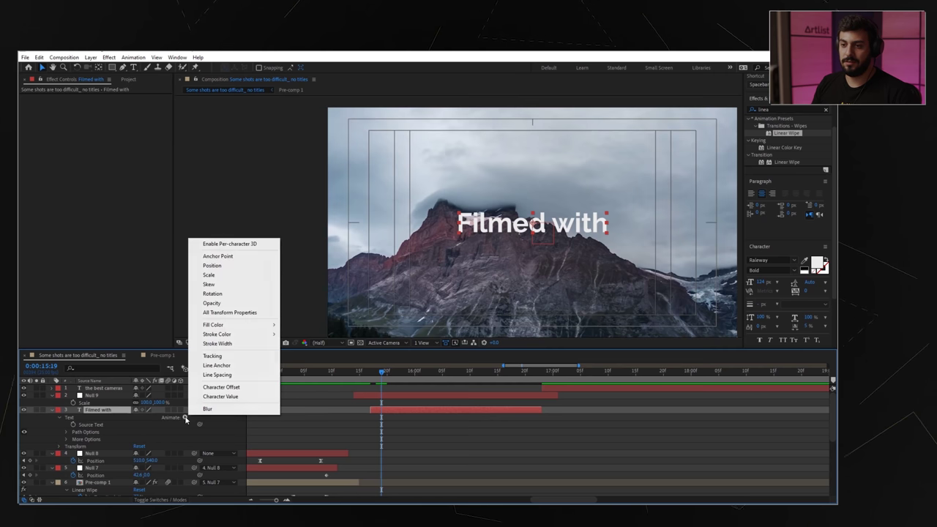
{"action": "left_click", "coordinate": [215, 357]}
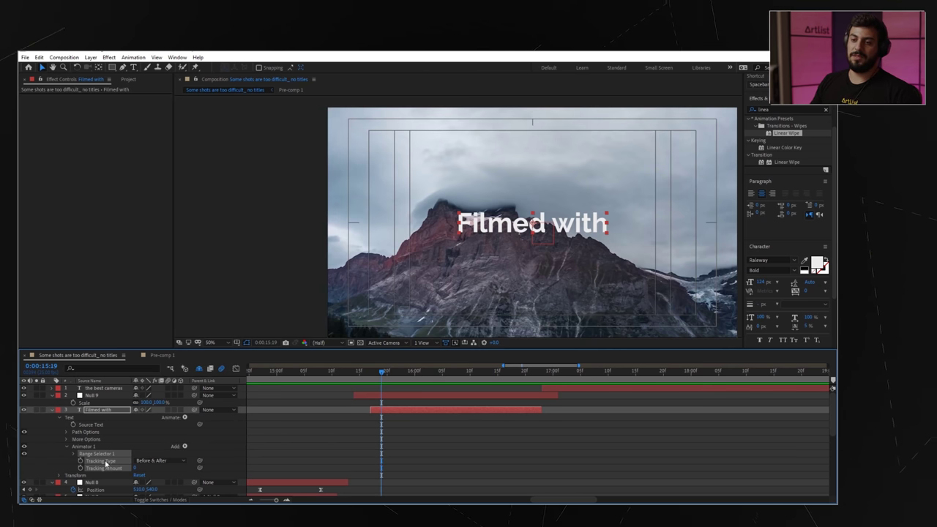
{"action": "left_click", "coordinate": [158, 448]}
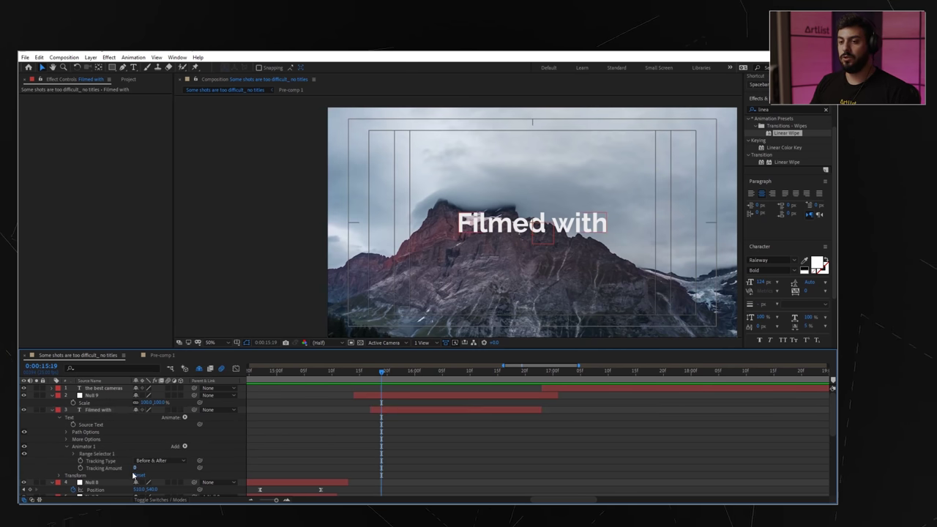
{"action": "mouse_move", "coordinate": [134, 469]}
{"action": "left_mouse_down"}
{"action": "mouse_move", "coordinate": [150, 469]}
{"action": "mouse_move", "coordinate": [136, 466]}
{"action": "left_mouse_up"}
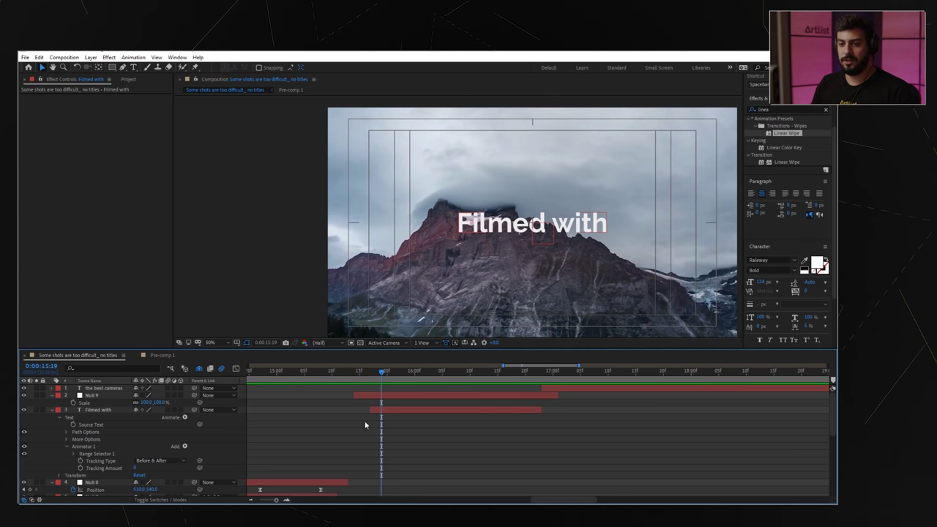
Step: Keyframe the Filmed with Tracking Amount from about -6 at 0:00:15:17 to 44, placing the second keyframe at 0:00:16:17
{"action": "left_click_drag", "start_coordinate": [380, 374], "coordinate": [370, 374]}
{"action": "left_click", "coordinate": [80, 467]}
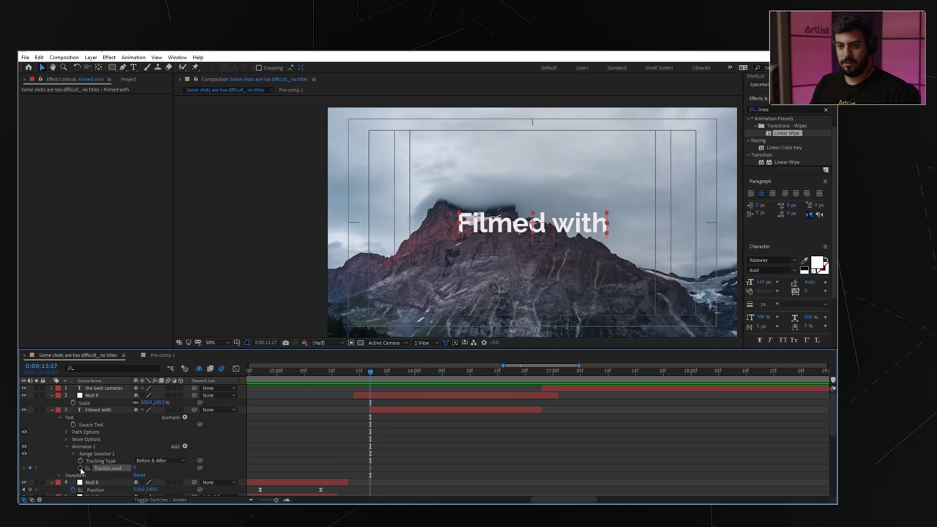
{"action": "left_click_drag", "start_coordinate": [135, 468], "coordinate": [117, 466]}
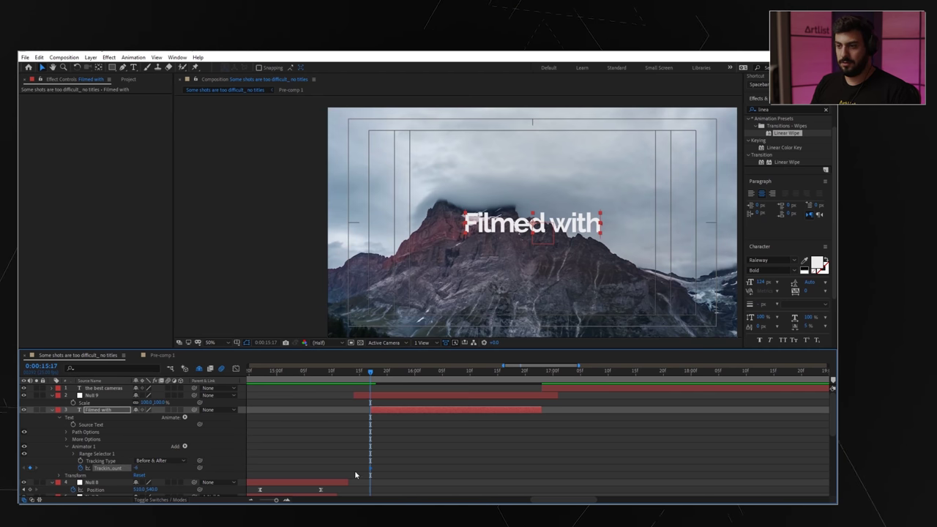
{"action": "left_click_drag", "start_coordinate": [370, 373], "coordinate": [497, 384]}
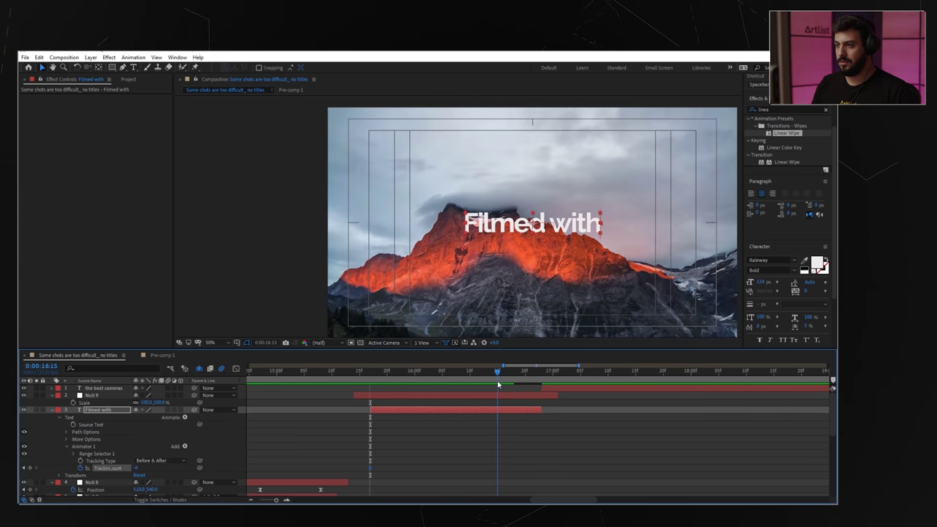
{"action": "left_click_drag", "start_coordinate": [136, 467], "coordinate": [307, 467]}
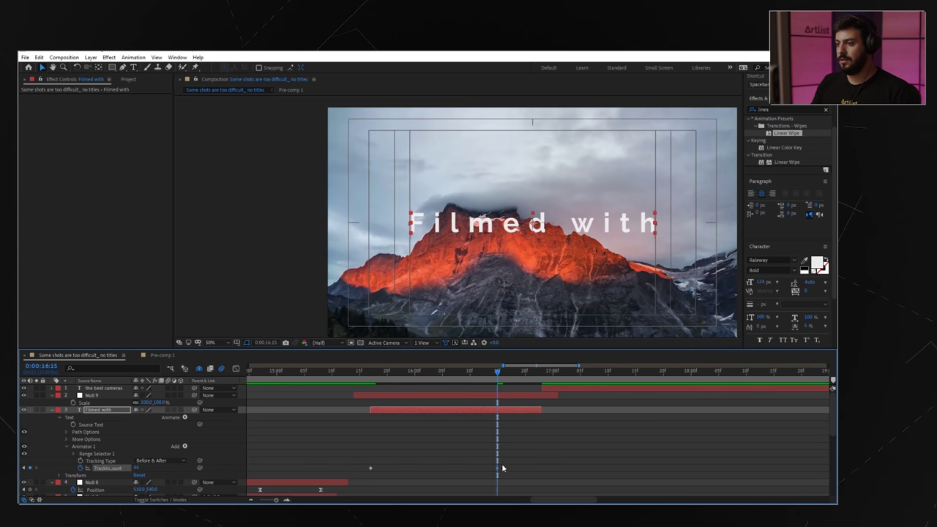
{"action": "left_click_drag", "start_coordinate": [498, 468], "coordinate": [509, 468]}
Step: Keyframe the Tracking Amount down to a negative value at 0:00:16:22 and apply Easy Ease to all three tracking keyframes
{"action": "left_click_drag", "start_coordinate": [500, 376], "coordinate": [534, 376]}
{"action": "left_click", "coordinate": [538, 379]}
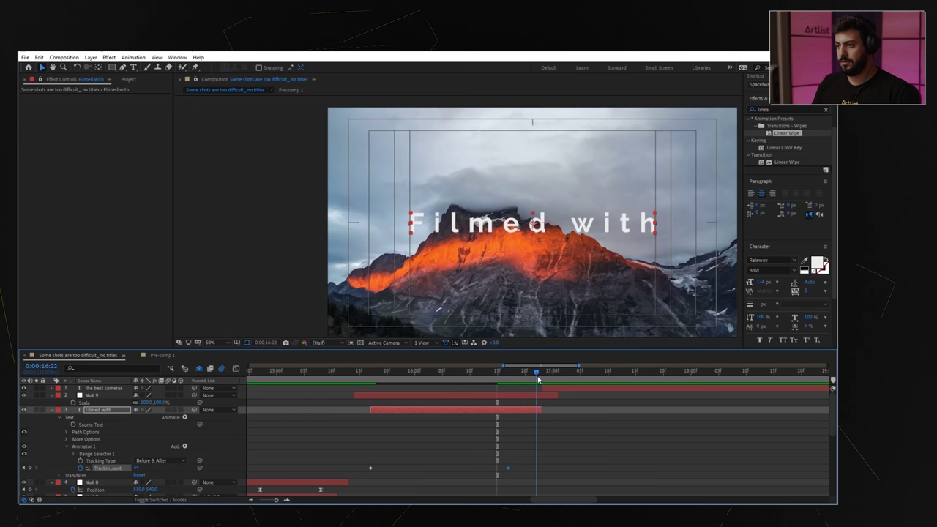
{"action": "left_click_drag", "start_coordinate": [136, 467], "coordinate": [105, 466]}
{"action": "left_click_drag", "start_coordinate": [475, 376], "coordinate": [465, 393]}
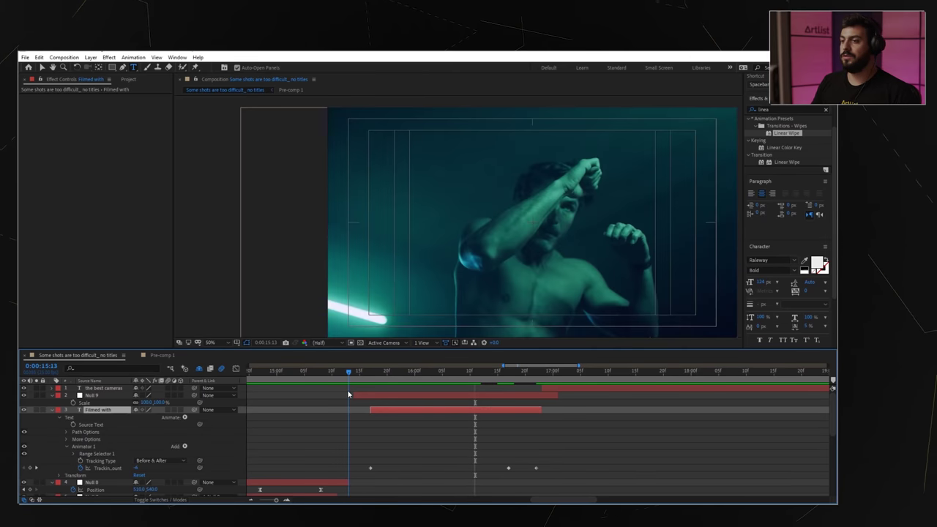
{"action": "left_click_drag", "start_coordinate": [619, 464], "coordinate": [299, 480]}
{"action": "key", "text": "F9"}
{"action": "left_click", "coordinate": [402, 454]}
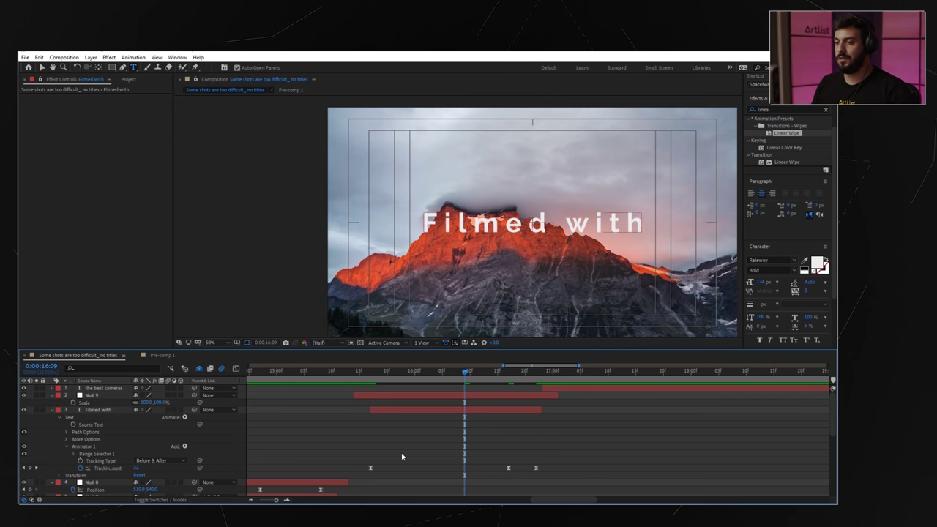
Step: Shape the Tracking Amount speed graph so the letters spread fast then slow, and collapse with accelerating speed, and preview it
{"action": "left_click", "coordinate": [372, 377]}
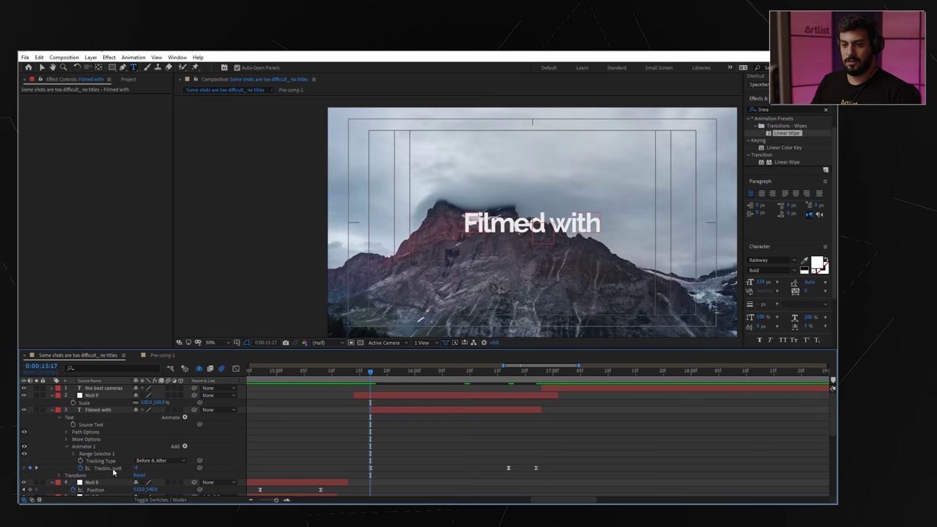
{"action": "left_click", "coordinate": [235, 369]}
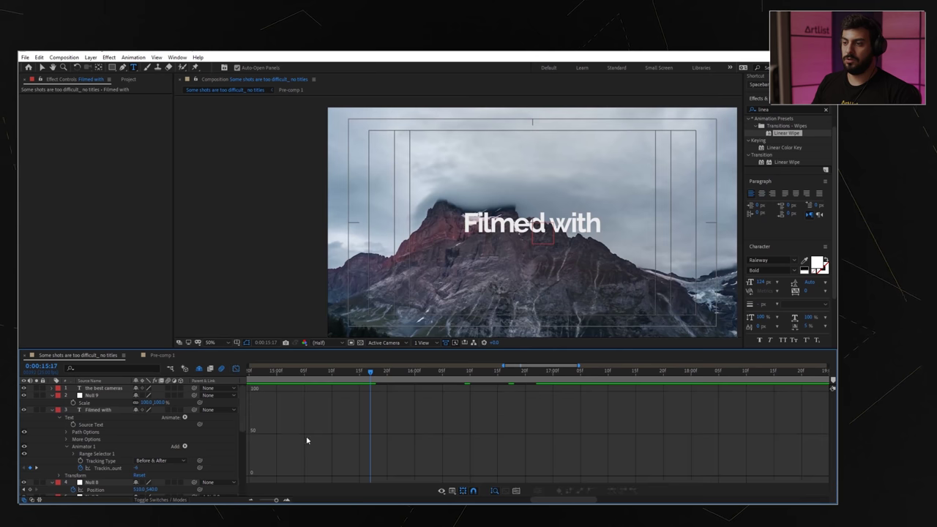
{"action": "left_click", "coordinate": [100, 468]}
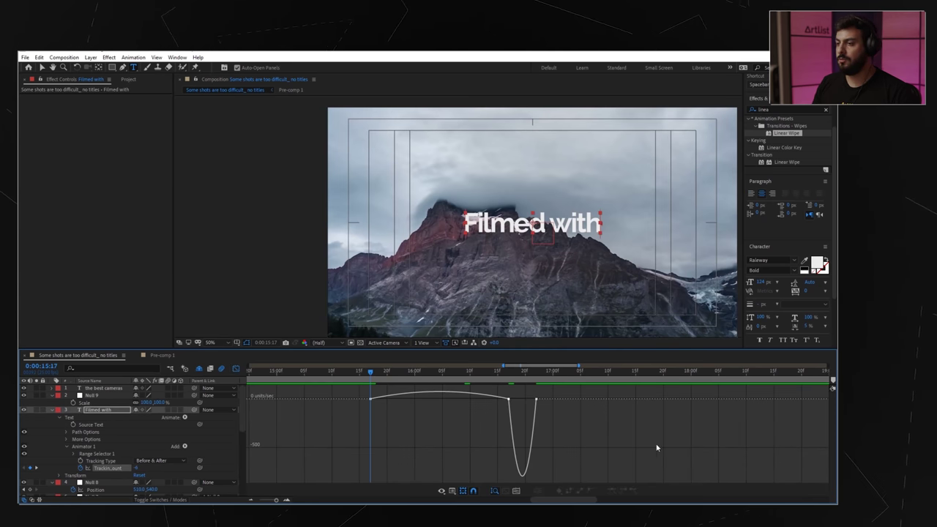
{"action": "left_click_drag", "start_coordinate": [373, 404], "coordinate": [367, 395]}
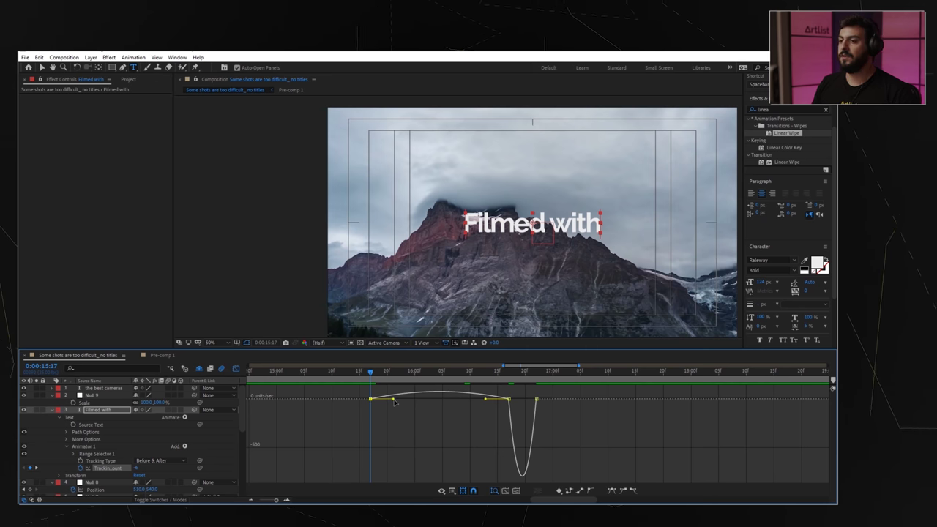
{"action": "left_click_drag", "start_coordinate": [392, 403], "coordinate": [372, 402]}
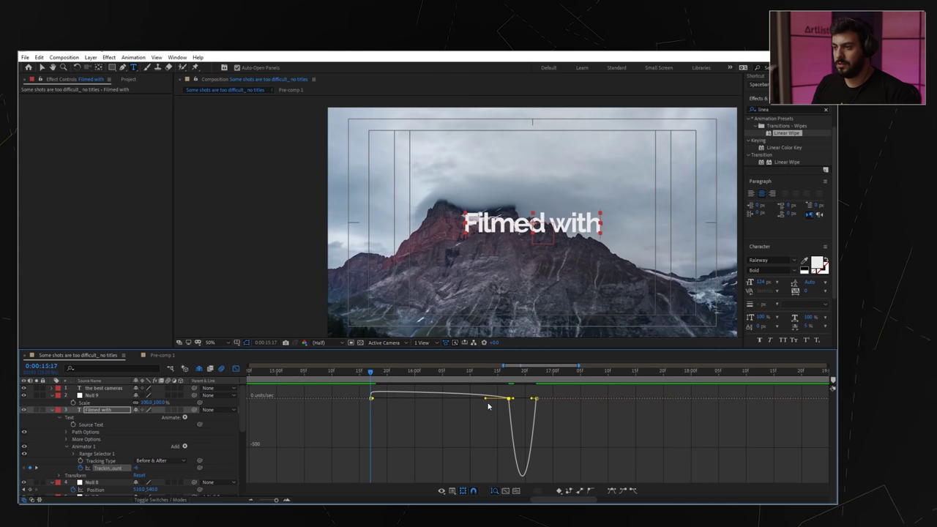
{"action": "left_click_drag", "start_coordinate": [485, 400], "coordinate": [446, 401]}
{"action": "left_click_drag", "start_coordinate": [516, 408], "coordinate": [538, 414]}
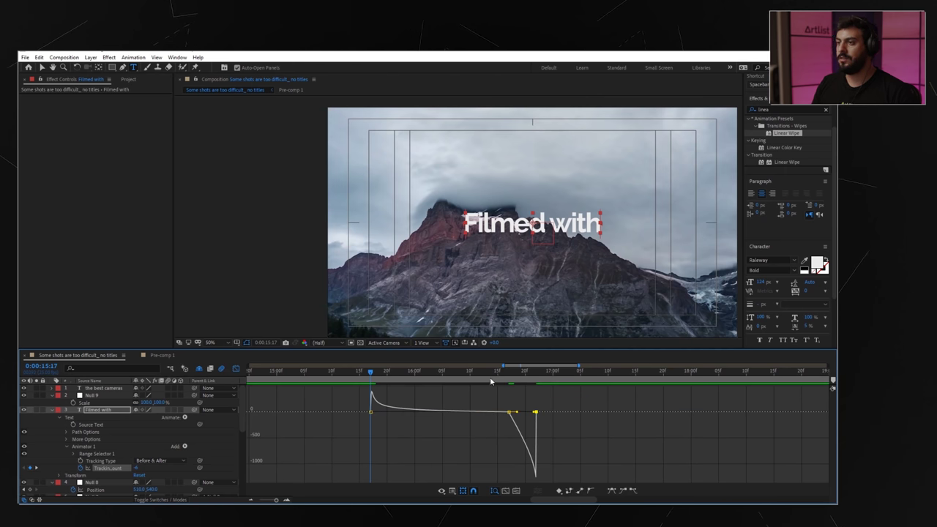
{"action": "left_click_drag", "start_coordinate": [508, 373], "coordinate": [311, 374]}
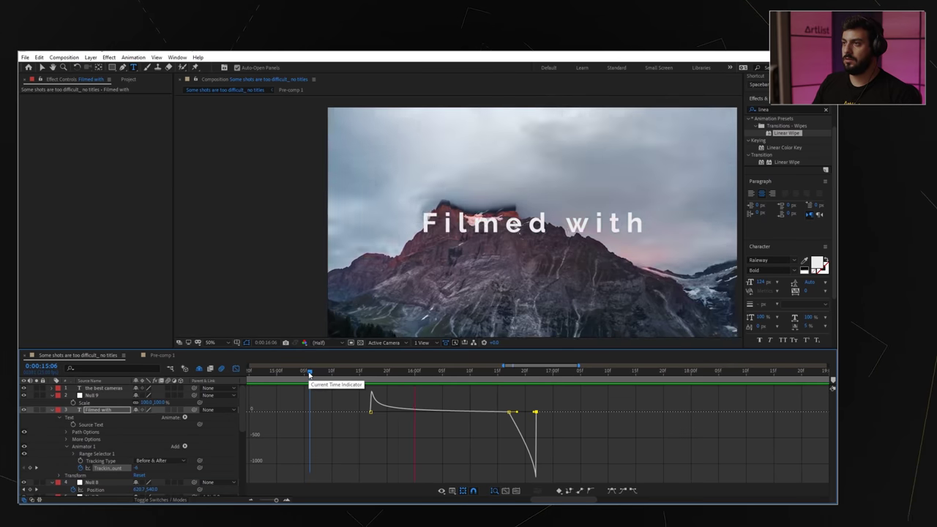
Step: Enable motion blur on the Filmed with layer and preview the title from 0:00:15:10
{"action": "left_click", "coordinate": [376, 372]}
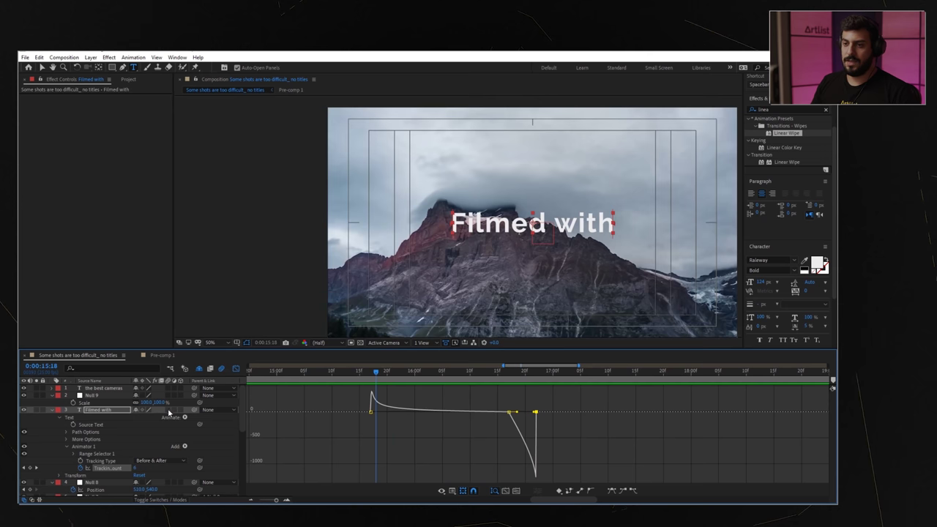
{"action": "left_click", "coordinate": [235, 368]}
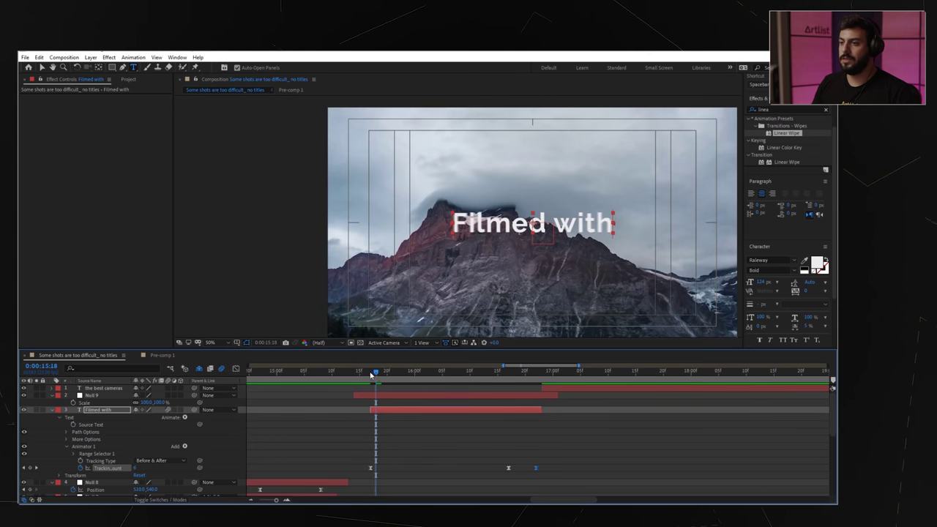
{"action": "left_click_drag", "start_coordinate": [371, 375], "coordinate": [332, 377]}
{"action": "key", "text": "space"}
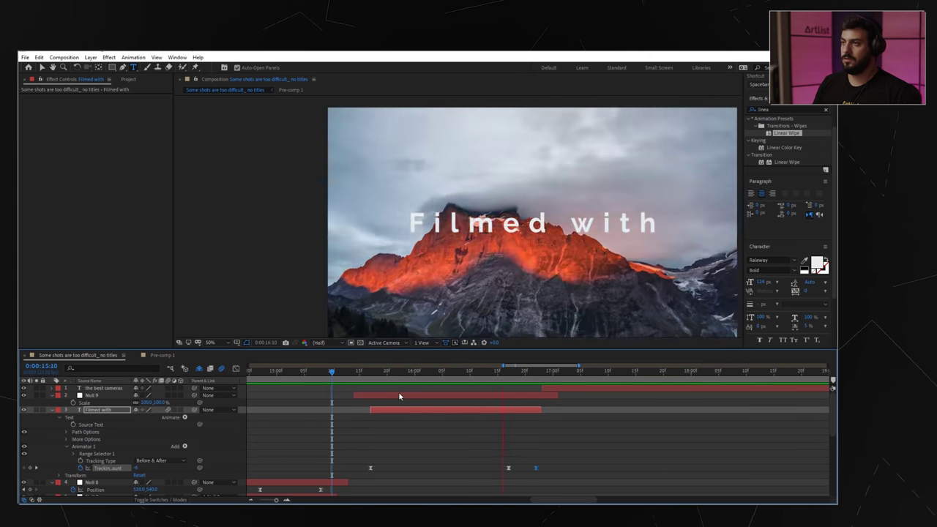
{"action": "key", "text": "space"}
Step: Keyframe the Filmed with layer's Scale from 102.4% down to 43% at 0:00:16:21, starting at 0:00:16:19, with both keyframes eased
{"action": "left_click_drag", "start_coordinate": [469, 373], "coordinate": [520, 372]}
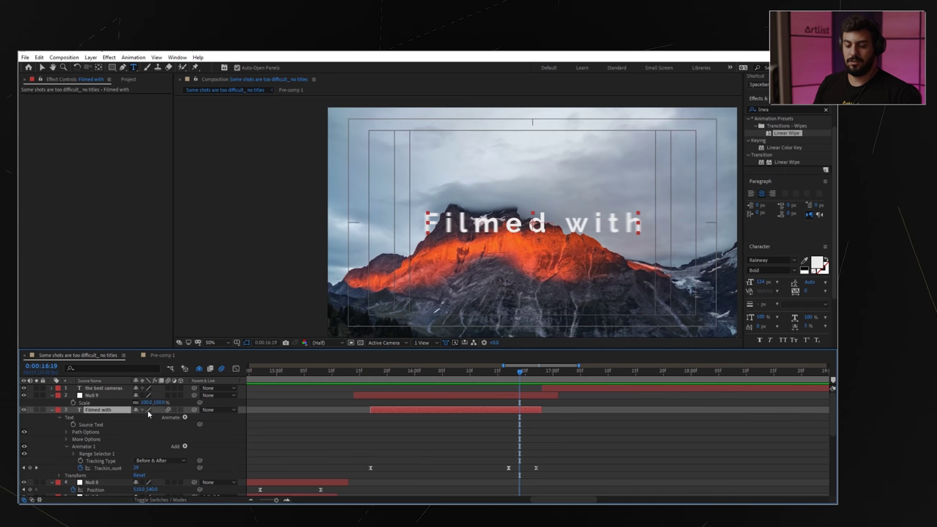
{"action": "mouse_move", "coordinate": [517, 374]}
{"action": "left_mouse_down"}
{"action": "mouse_move", "coordinate": [537, 377]}
{"action": "mouse_move", "coordinate": [514, 376]}
{"action": "left_mouse_up"}
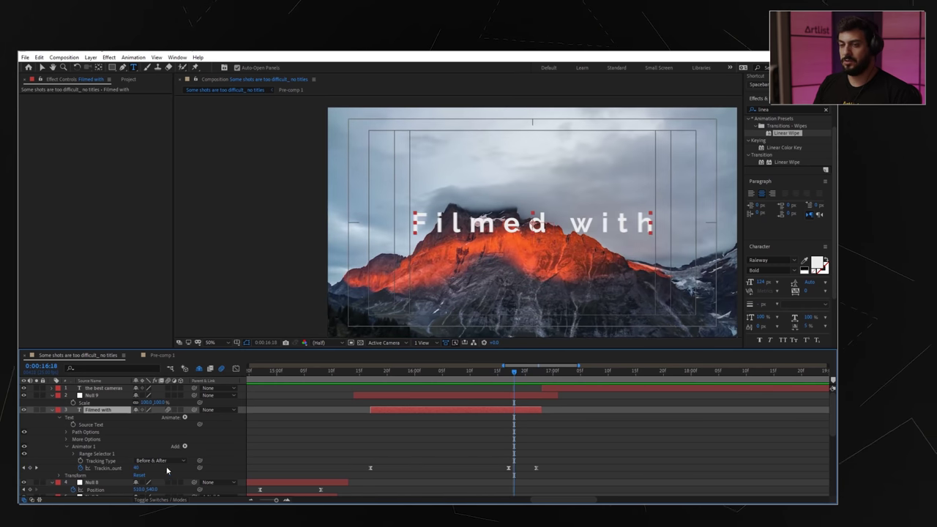
{"action": "key", "text": "s"}
{"action": "left_click", "coordinate": [73, 417]}
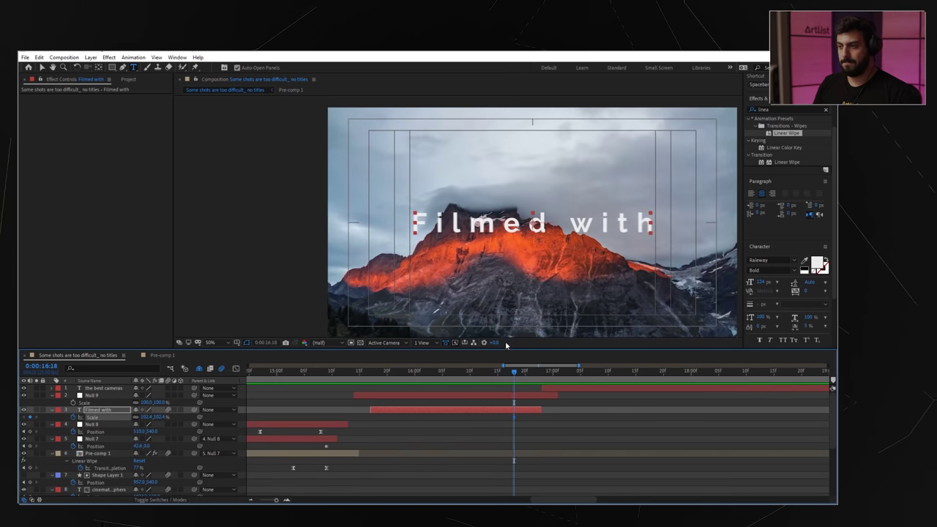
{"action": "left_click_drag", "start_coordinate": [515, 373], "coordinate": [531, 375]}
{"action": "left_click_drag", "start_coordinate": [143, 417], "coordinate": [109, 417]}
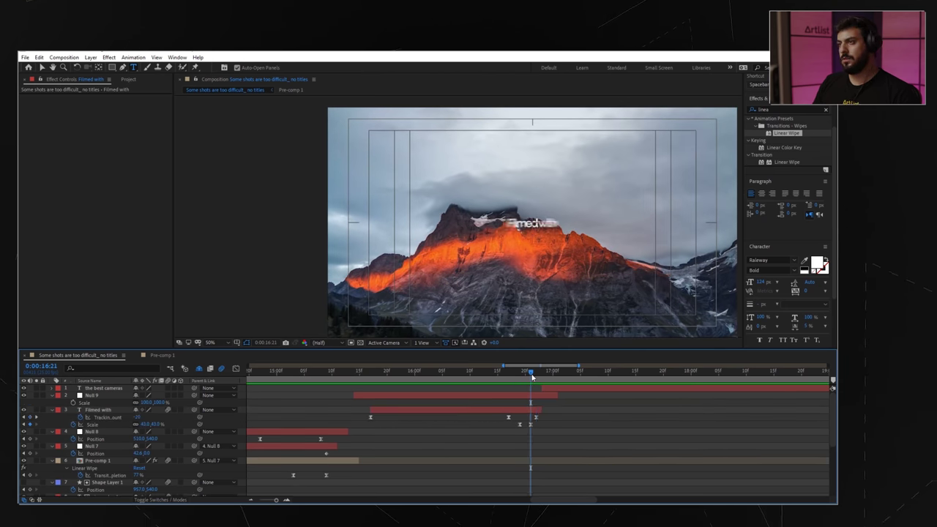
Step: Raise the Filmed with Scale keyframe at 0:00:16:21 to 60%
{"action": "mouse_move", "coordinate": [531, 378]}
{"action": "left_mouse_down"}
{"action": "mouse_move", "coordinate": [521, 379]}
{"action": "mouse_move", "coordinate": [531, 375]}
{"action": "left_mouse_up"}
{"action": "left_click_drag", "start_coordinate": [146, 425], "coordinate": [185, 421]}
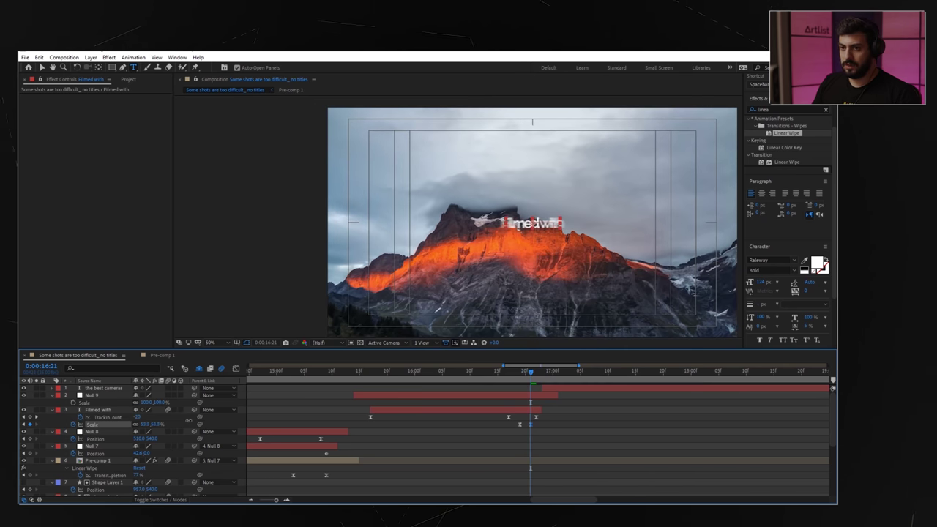
{"action": "left_click", "coordinate": [523, 459]}
{"action": "mouse_move", "coordinate": [533, 374]}
{"action": "left_mouse_down"}
{"action": "mouse_move", "coordinate": [514, 377]}
{"action": "mouse_move", "coordinate": [545, 379]}
{"action": "mouse_move", "coordinate": [532, 379]}
{"action": "left_mouse_up"}
Step: Keyframe the Filmed with layer's Opacity from 100% at 0:00:16:21 to 50% at 0:00:16:22 and preview from 0:00:14:20
{"action": "left_click", "coordinate": [533, 411]}
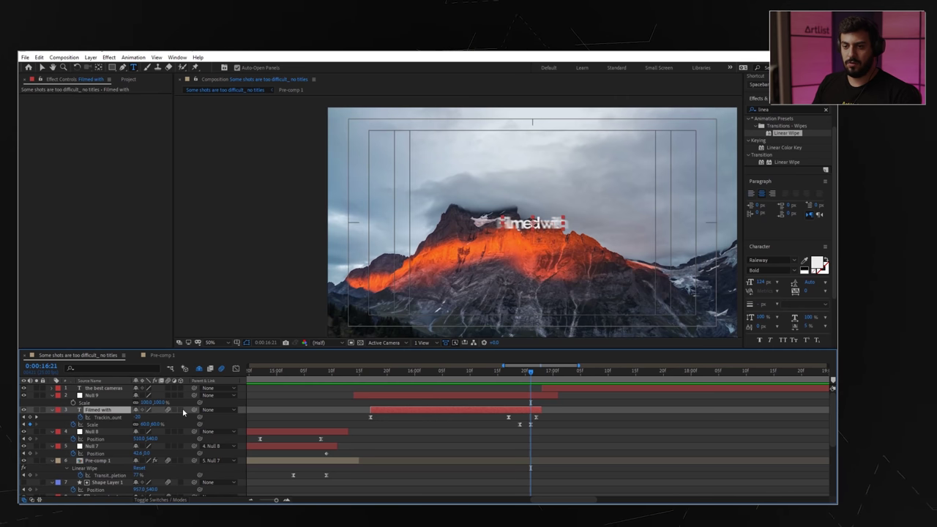
{"action": "key", "text": "shift+t"}
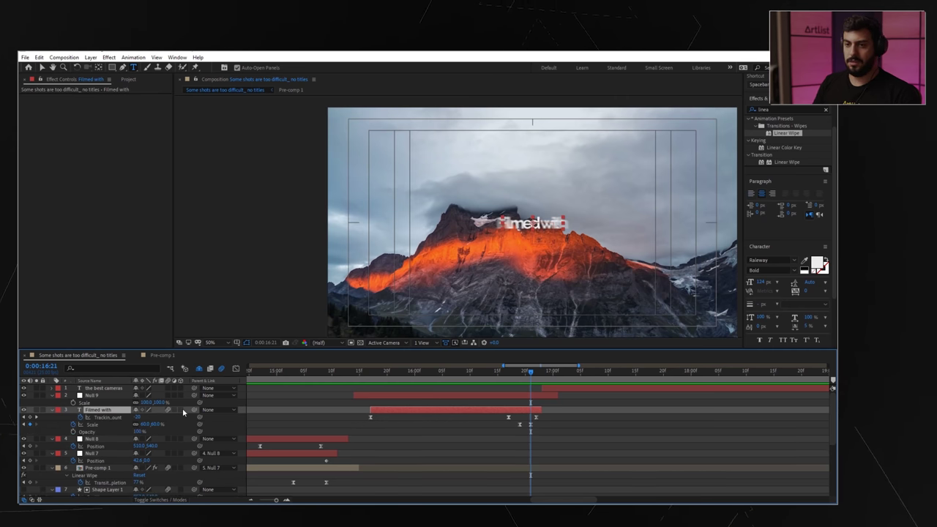
{"action": "left_click", "coordinate": [94, 432]}
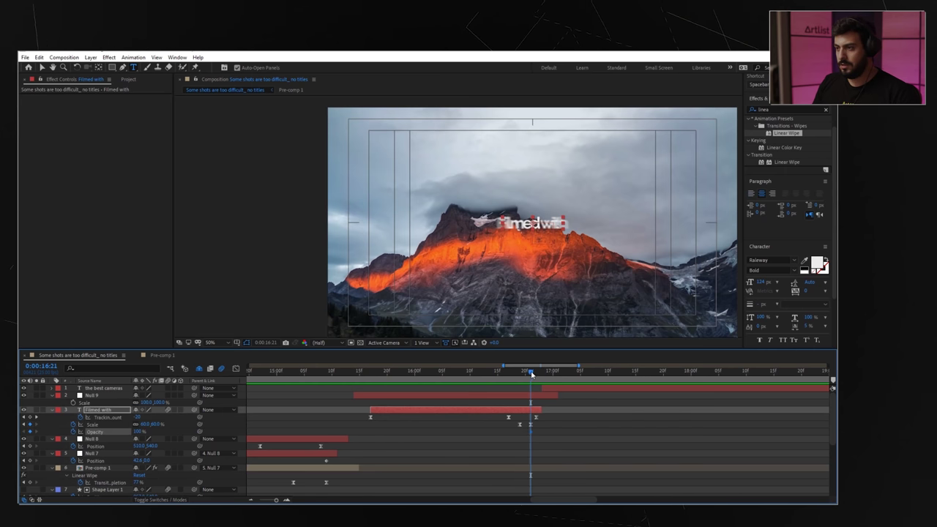
{"action": "left_click_drag", "start_coordinate": [531, 374], "coordinate": [536, 374]}
{"action": "left_click_drag", "start_coordinate": [138, 432], "coordinate": [117, 431]}
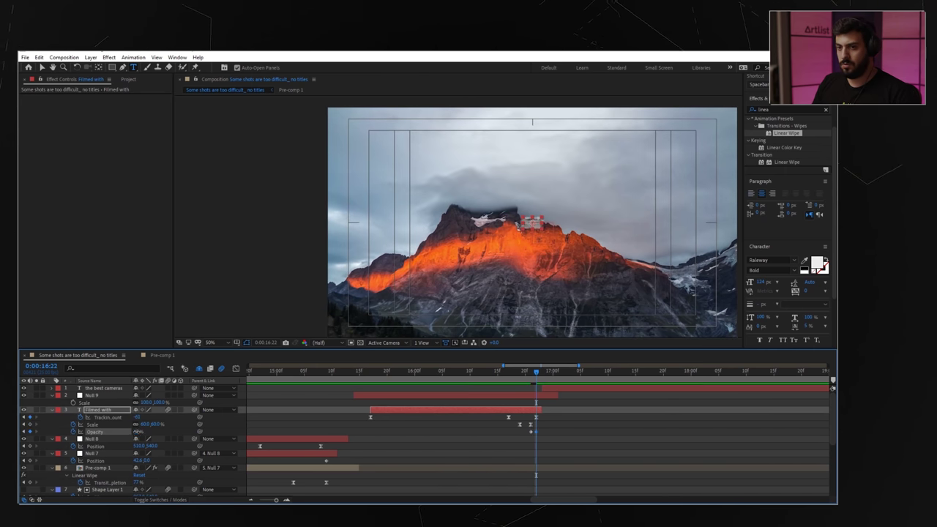
{"action": "type", "text": "50"}
{"action": "left_click", "coordinate": [297, 422]}
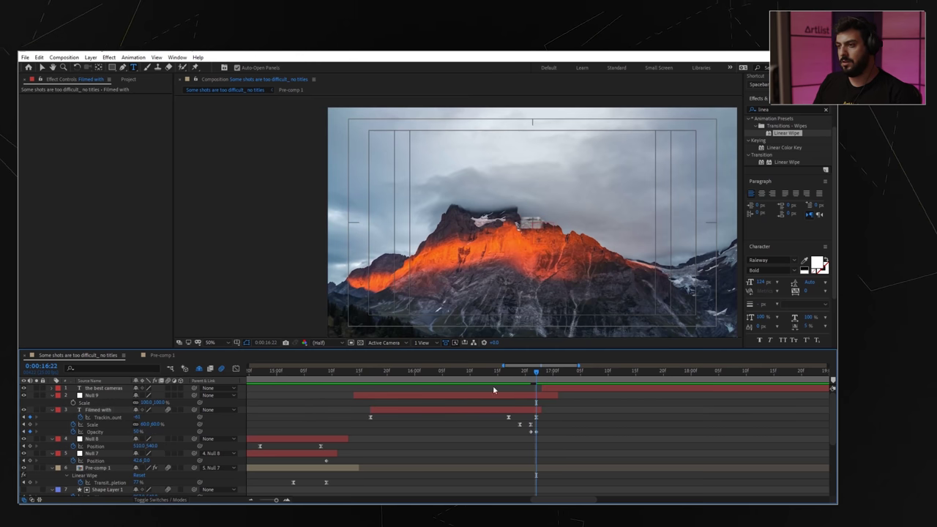
{"action": "left_click_drag", "start_coordinate": [536, 374], "coordinate": [249, 374]}
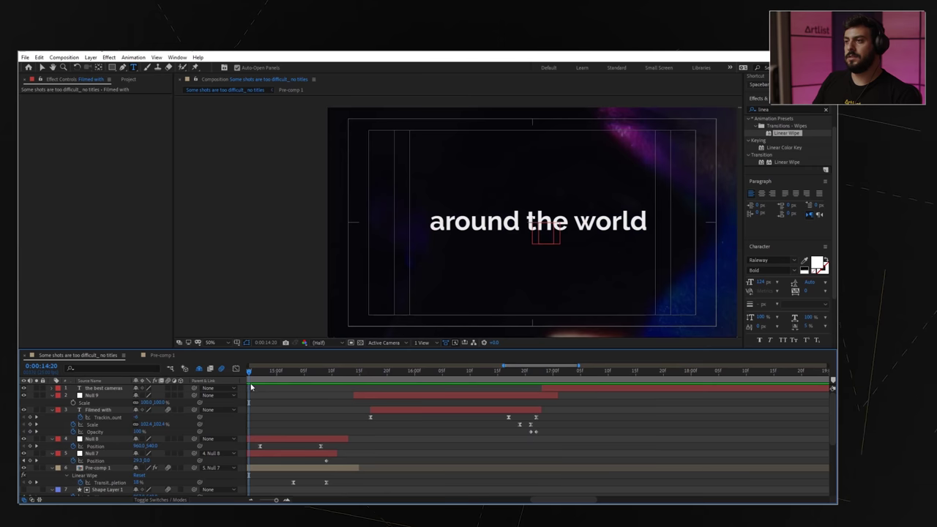
{"action": "key", "text": "space"}
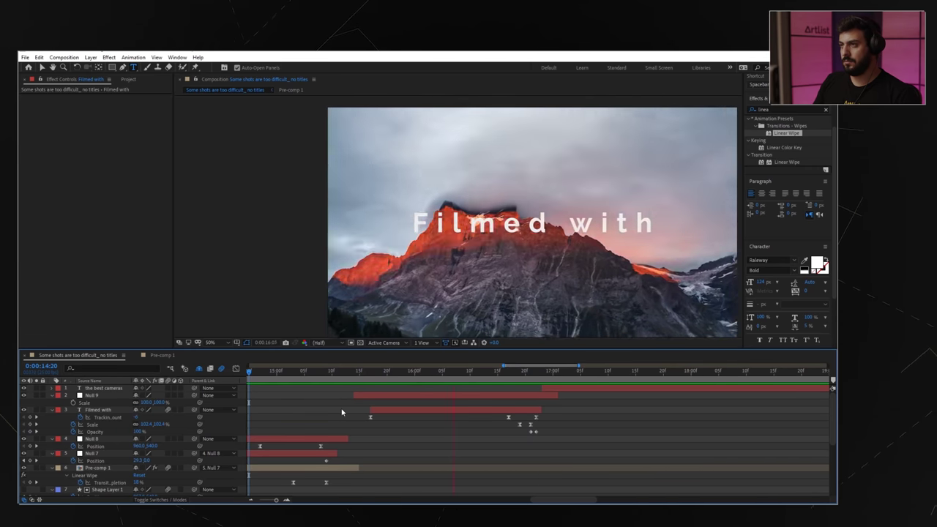
Step: Keyframe Null 9's Scale from 100% at 0:00:15:14 to 120% at 0:00:16:24
{"action": "key", "text": "space"}
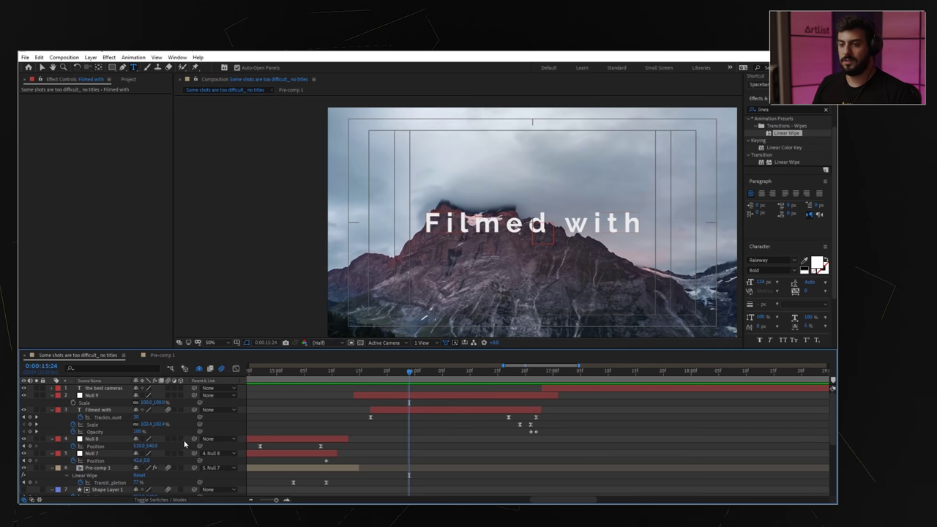
{"action": "left_click", "coordinate": [107, 396]}
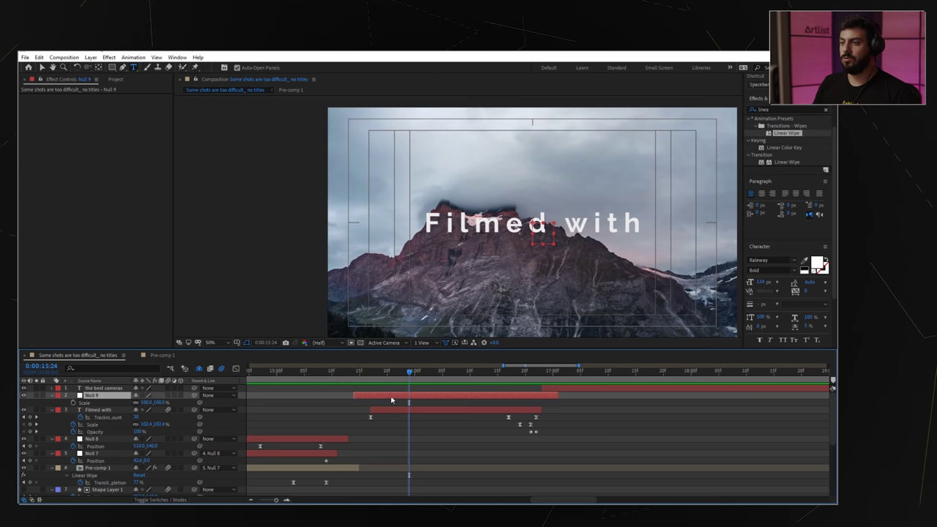
{"action": "left_click", "coordinate": [530, 431]}
{"action": "left_click", "coordinate": [356, 375]}
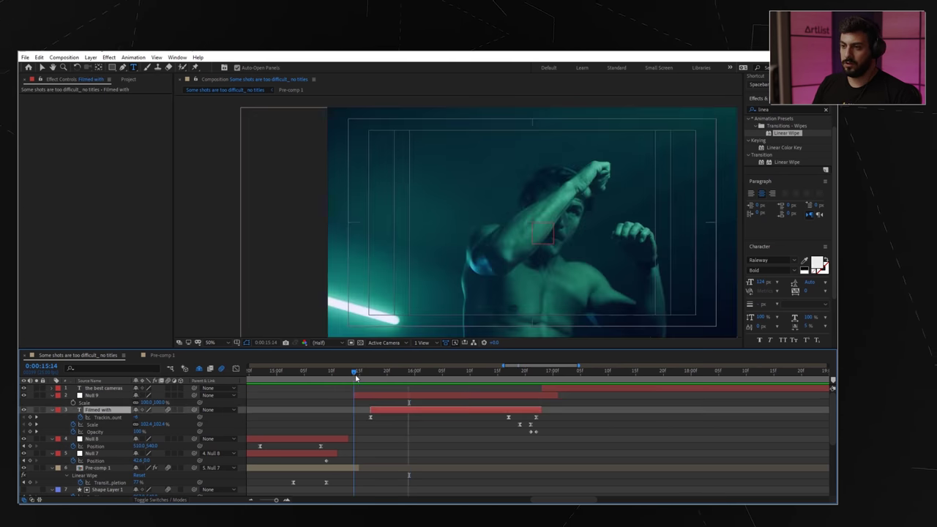
{"action": "left_click", "coordinate": [73, 403]}
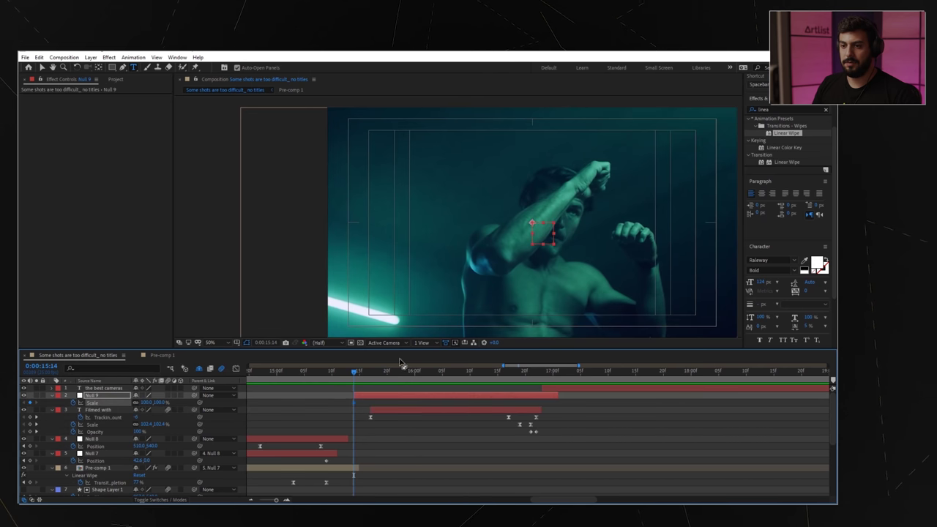
{"action": "left_click_drag", "start_coordinate": [378, 374], "coordinate": [547, 373]}
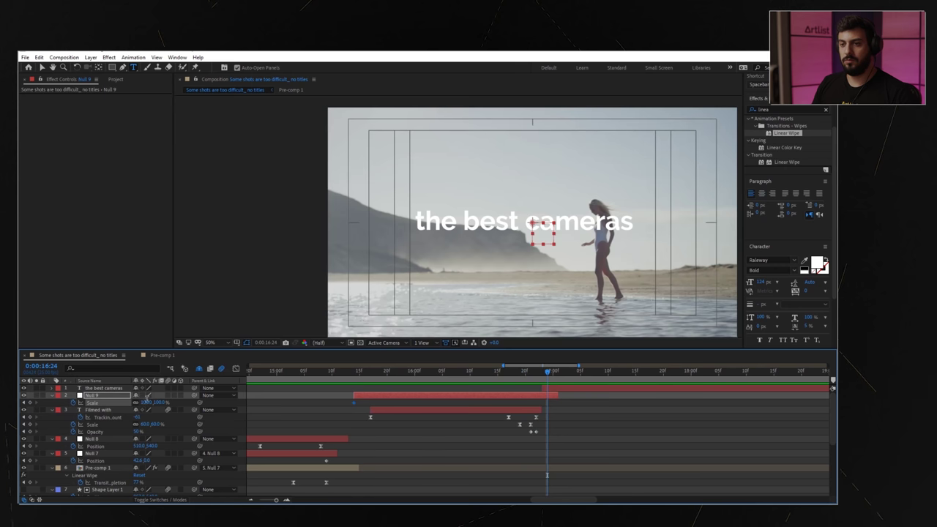
{"action": "left_click", "coordinate": [539, 427]}
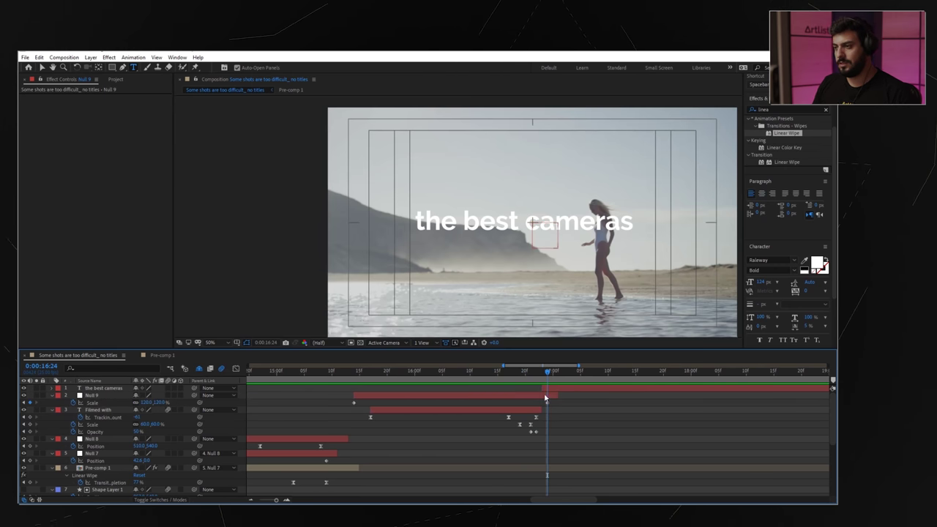
Step: Parent the Filmed with layer to Null 9 and preview the title from 0:00:15:11
{"action": "left_click_drag", "start_coordinate": [532, 374], "coordinate": [354, 395]}
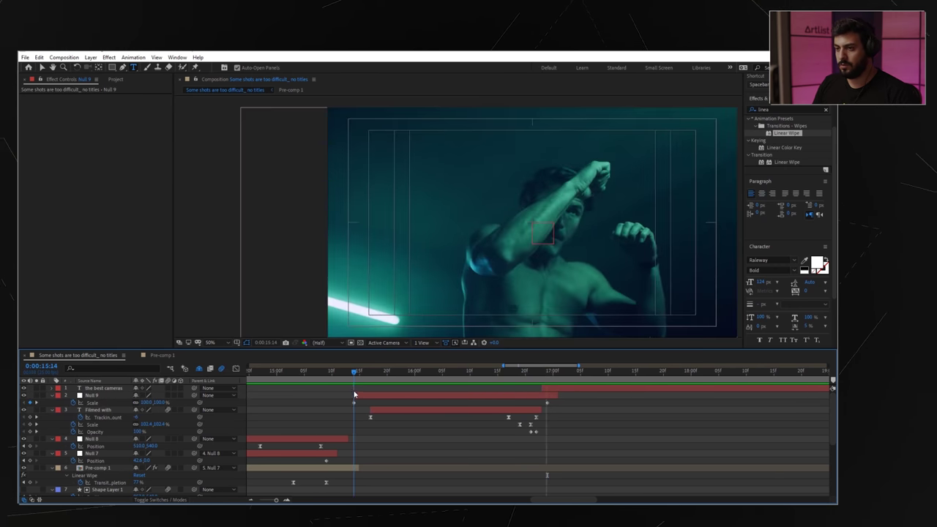
{"action": "left_click", "coordinate": [396, 413]}
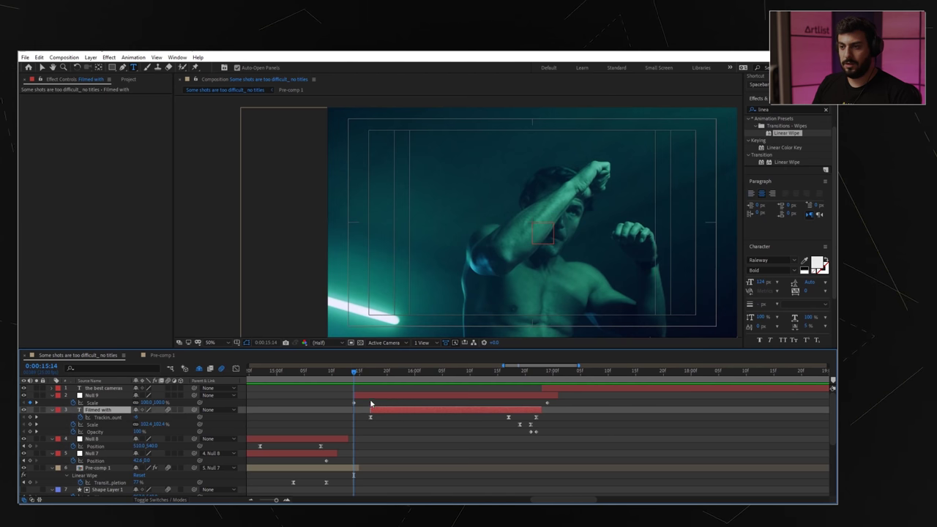
{"action": "left_click_drag", "start_coordinate": [194, 410], "coordinate": [102, 398]}
{"action": "left_click", "coordinate": [340, 374]}
{"action": "left_click_drag", "start_coordinate": [340, 375], "coordinate": [336, 376]}
{"action": "key", "text": "space"}
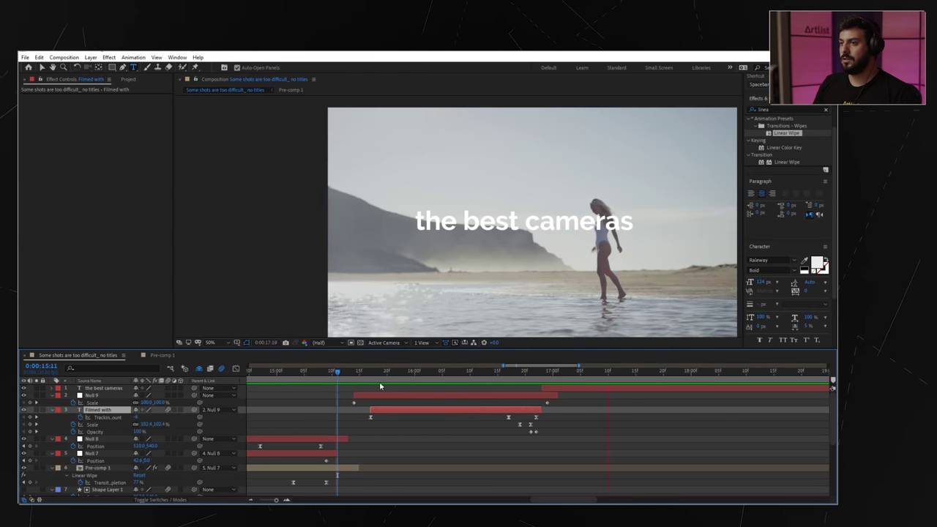
{"action": "key", "text": "space"}
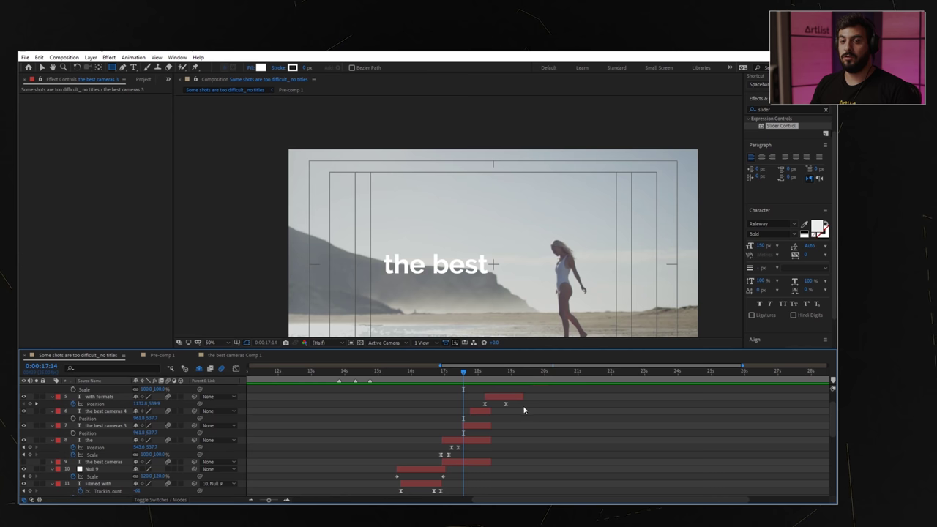
Step: Pre-compose the "the", "the best cameras 3" and "the best cameras 4" text layers into one composition and scrub through it
{"action": "mouse_move", "coordinate": [463, 379]}
{"action": "left_mouse_down"}
{"action": "mouse_move", "coordinate": [420, 378]}
{"action": "mouse_move", "coordinate": [494, 371]}
{"action": "mouse_move", "coordinate": [478, 371]}
{"action": "left_mouse_up"}
{"action": "left_click_drag", "start_coordinate": [478, 372], "coordinate": [478, 372]}
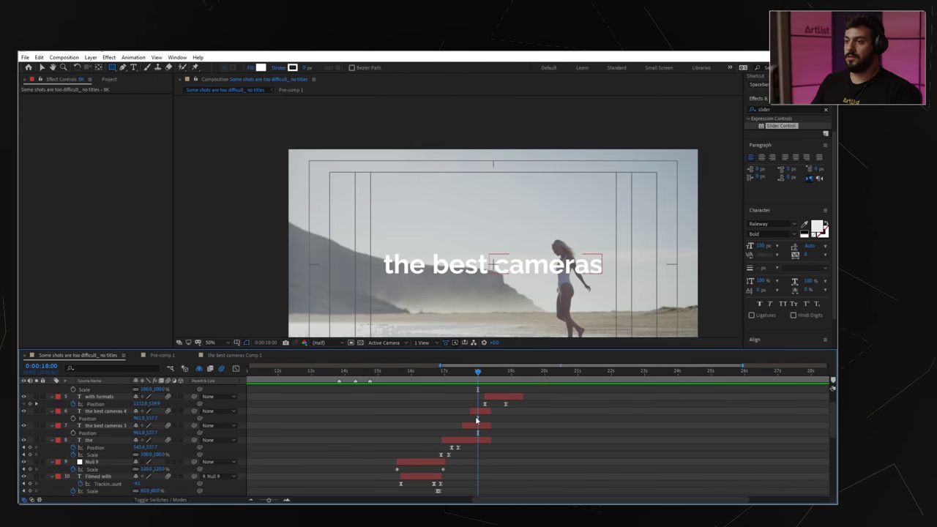
{"action": "left_click", "coordinate": [479, 412]}
{"action": "left_click", "coordinate": [472, 441], "text": "shift"}
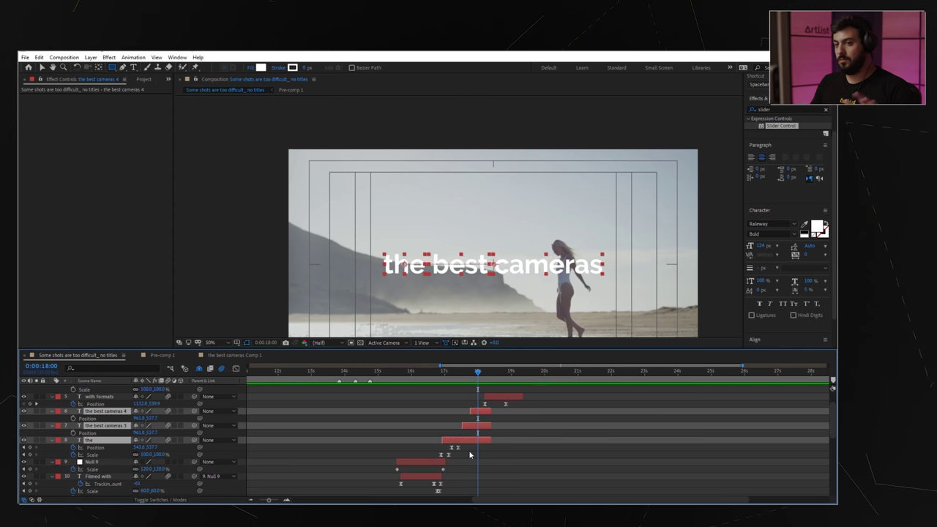
{"action": "right_click", "coordinate": [467, 443]}
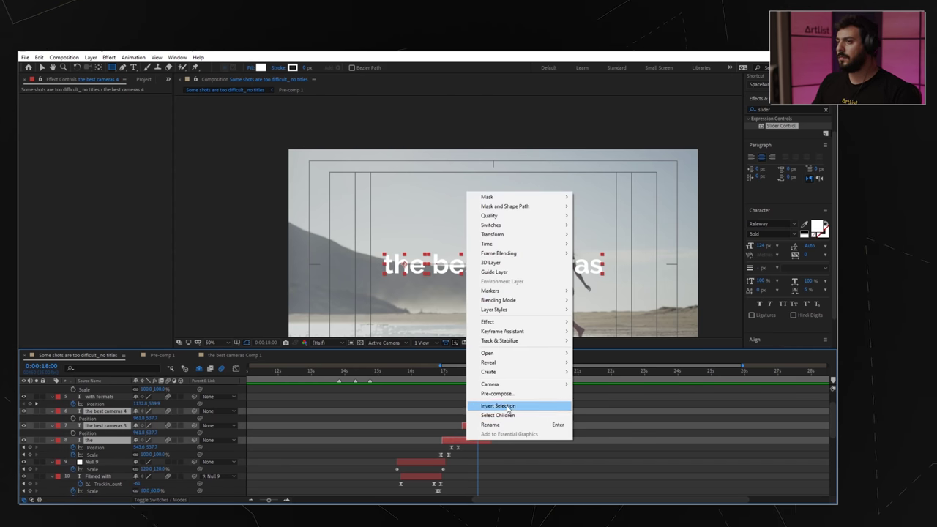
{"action": "left_click", "coordinate": [498, 394]}
{"action": "left_click", "coordinate": [448, 335]}
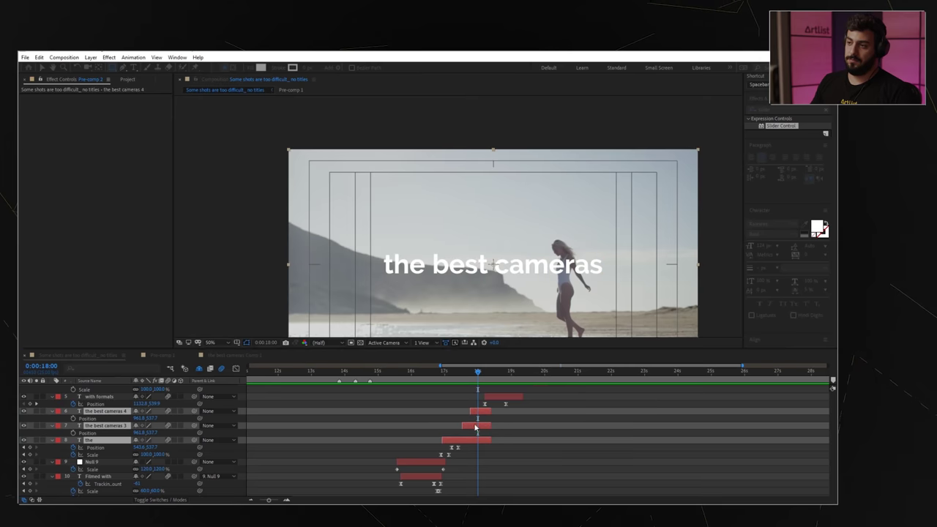
{"action": "left_click_drag", "start_coordinate": [464, 375], "coordinate": [440, 381]}
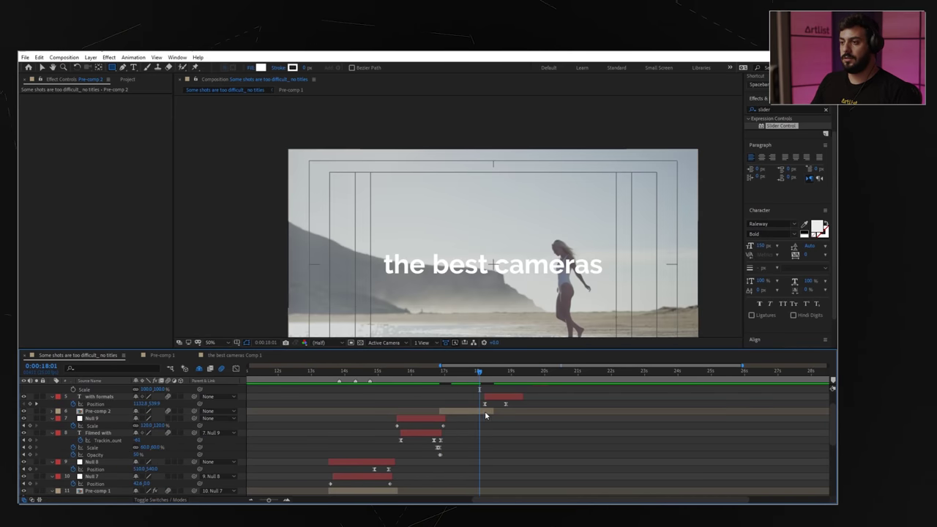
Step: Keyframe Pre-comp 2's Position from 960,540 at 0:00:18:03 to 760,540 at 0:00:18:09, easing both keyframes
{"action": "left_click", "coordinate": [483, 414]}
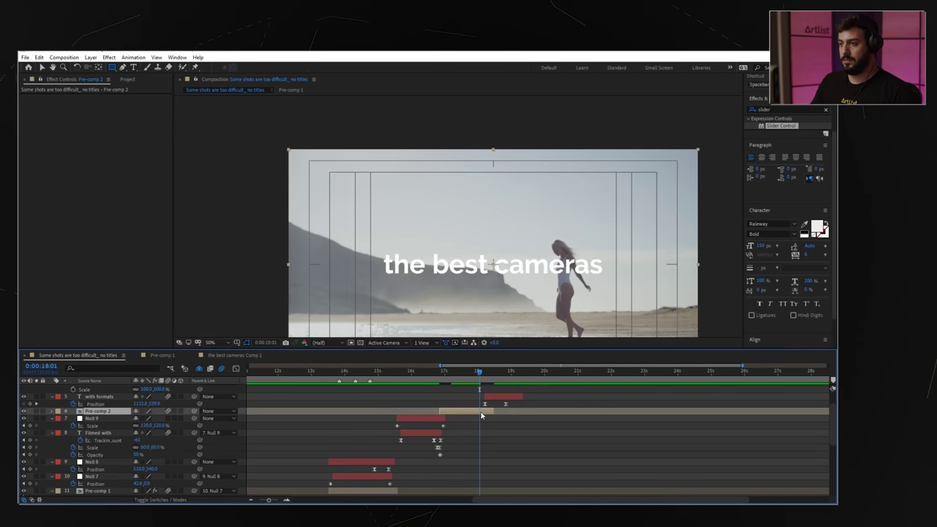
{"action": "key", "text": "p"}
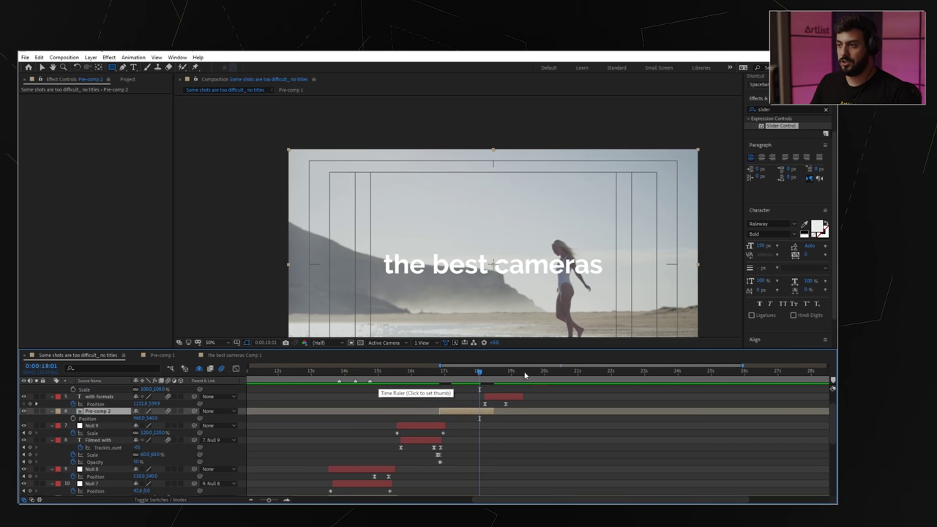
{"action": "left_click", "coordinate": [481, 373]}
{"action": "left_click_drag", "start_coordinate": [482, 374], "coordinate": [489, 374]}
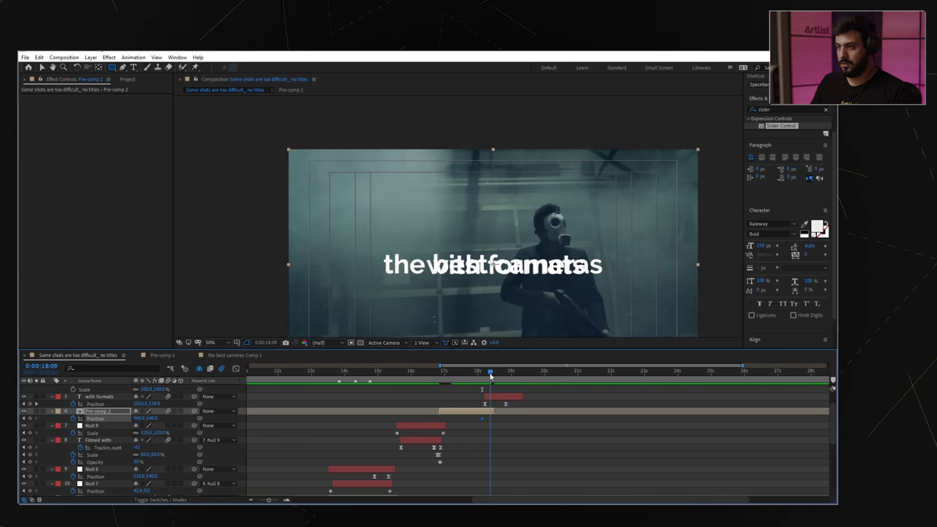
{"action": "left_click_drag", "start_coordinate": [145, 418], "coordinate": [117, 418]}
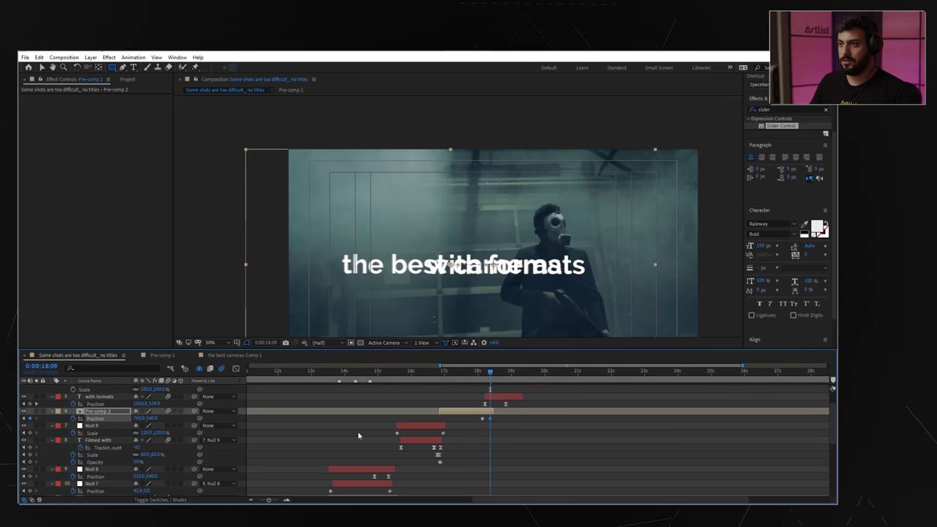
{"action": "left_click_drag", "start_coordinate": [521, 414], "coordinate": [457, 433]}
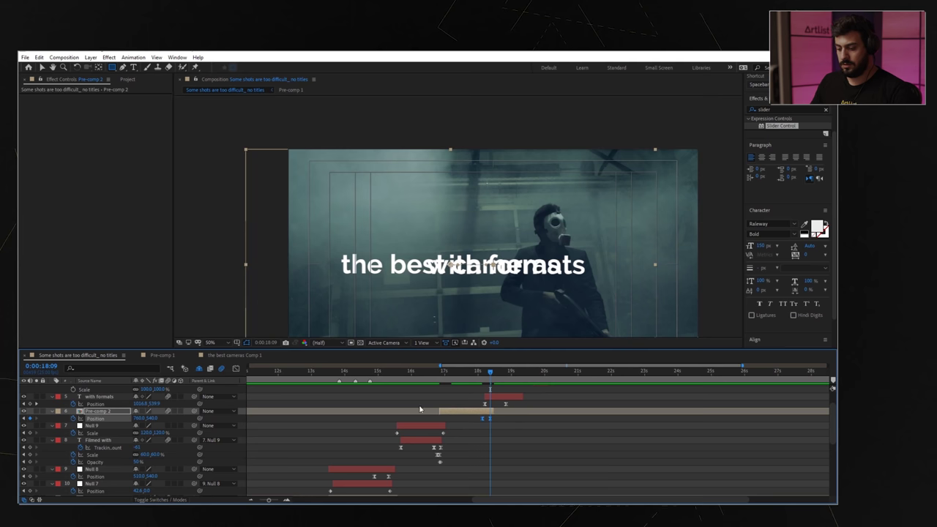
Step: Reshape the speed graph of Pre-comp 2's Position so the movement builds gradually and peaks just before the last keyframe
{"action": "left_click", "coordinate": [235, 368]}
{"action": "left_click_drag", "start_coordinate": [488, 482], "coordinate": [463, 480]}
{"action": "key", "text": "equal"}
{"action": "key", "text": "equal"}
{"action": "key", "text": "equal"}
{"action": "left_click_drag", "start_coordinate": [513, 464], "coordinate": [484, 478]}
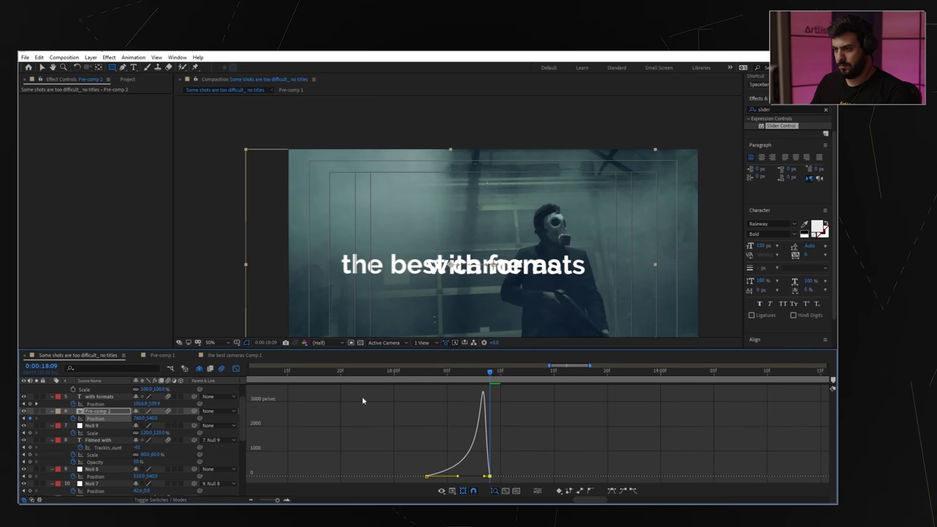
{"action": "left_click", "coordinate": [236, 368]}
Step: Move Pre-comp 2's Position keyframes so they start at 0:00:18:01 and end at 0:00:18:08
{"action": "left_click_drag", "start_coordinate": [446, 371], "coordinate": [426, 375]}
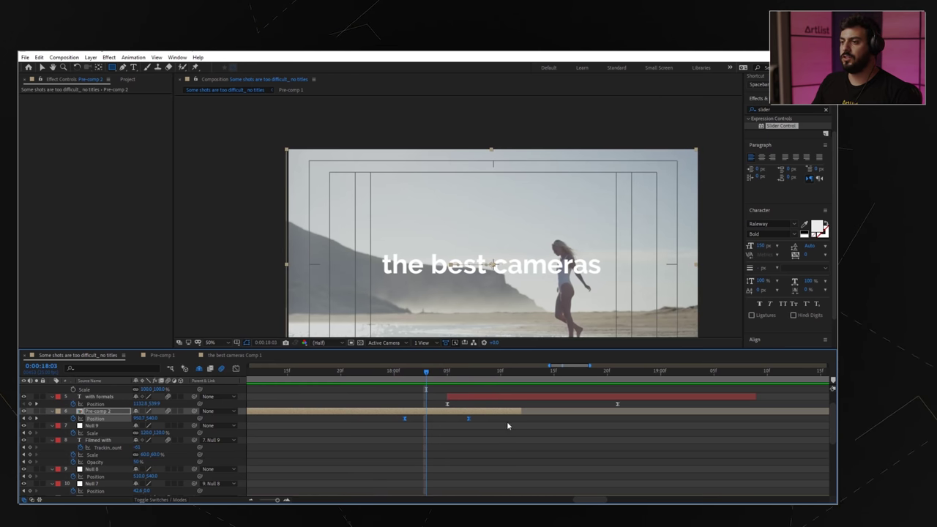
{"action": "left_click", "coordinate": [506, 423]}
{"action": "left_click_drag", "start_coordinate": [469, 418], "coordinate": [477, 422]}
{"action": "left_click", "coordinate": [452, 406]}
Step: Apply a Linear Wipe to Pre-comp 2 with a -90° wipe angle, feather 5 and Transition Completion keyframed up to 81%
{"action": "left_click", "coordinate": [446, 412]}
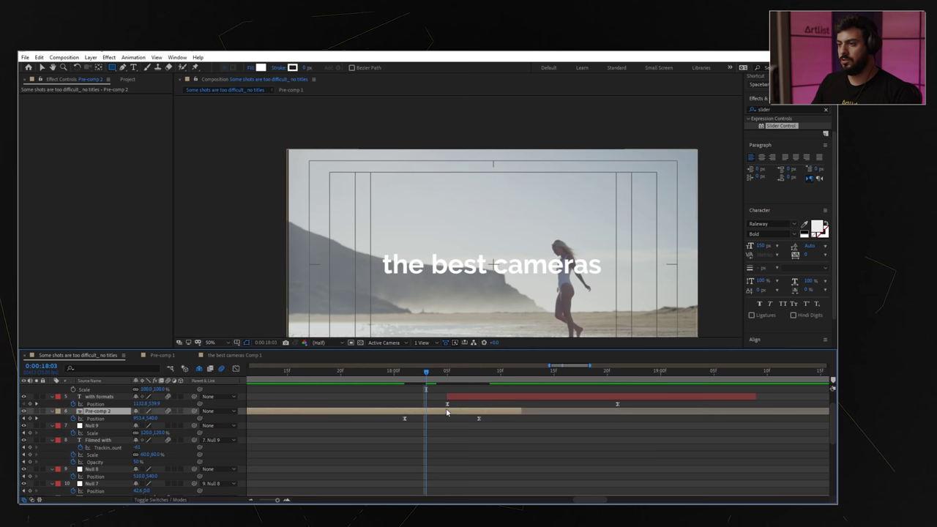
{"action": "left_click", "coordinate": [764, 109]}
{"action": "type", "text": "linea"}
{"action": "left_click_drag", "start_coordinate": [786, 132], "coordinate": [378, 131]}
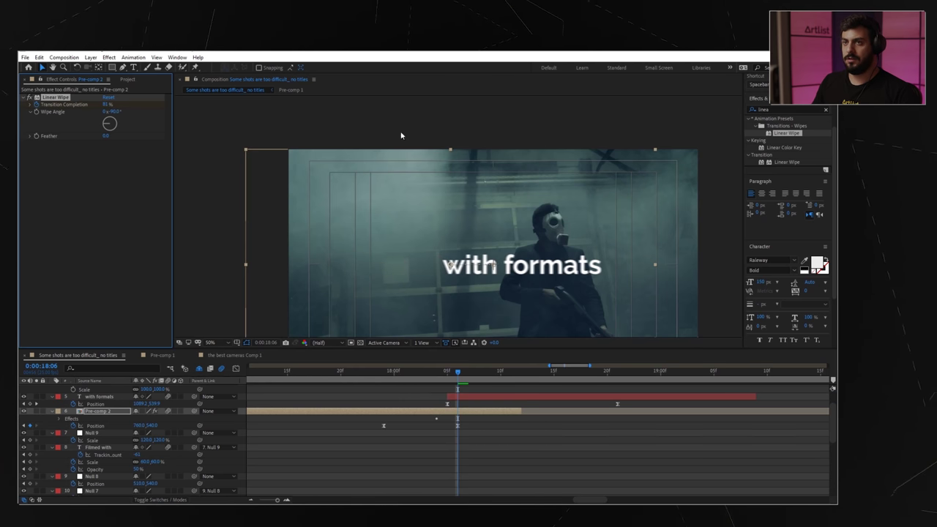
{"action": "left_click_drag", "start_coordinate": [115, 134], "coordinate": [121, 134]}
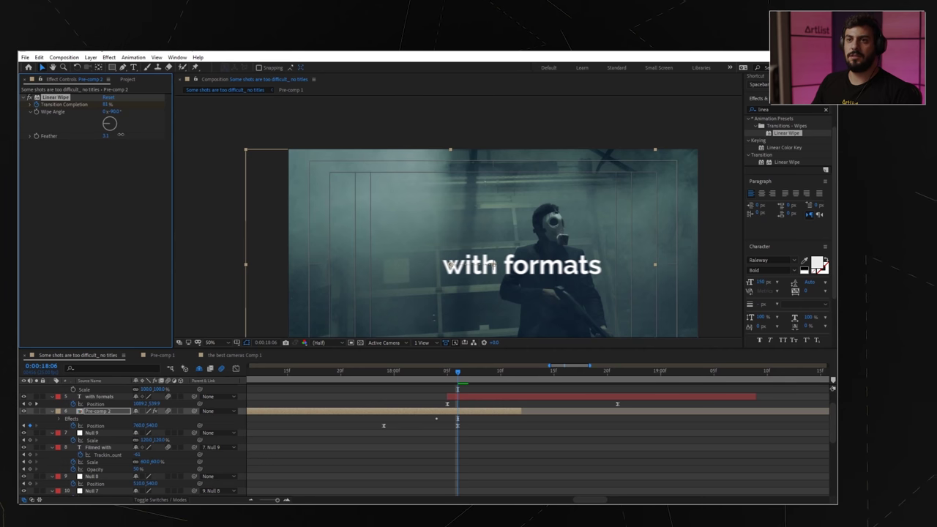
Step: Ease the Transition Completion keyframes of Pre-comp 2's Linear Wipe and preview the change to the with formats title
{"action": "key", "text": "u"}
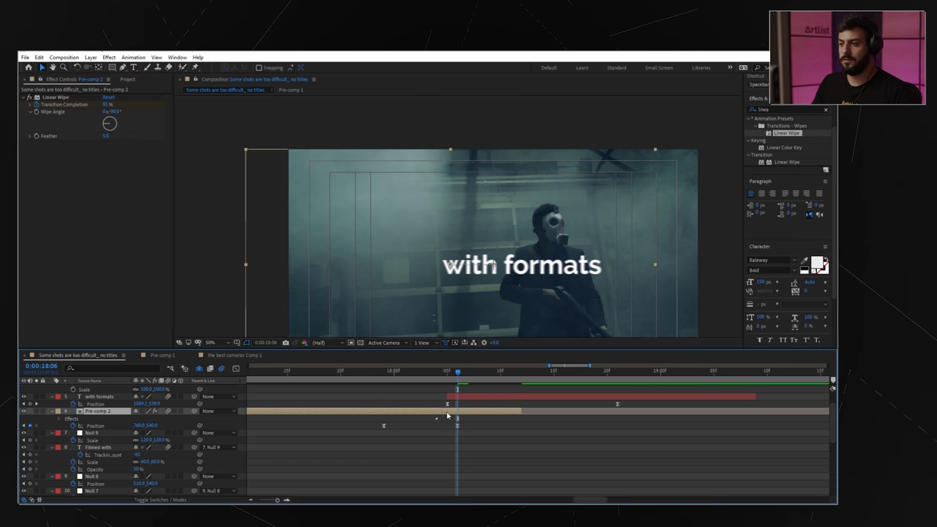
{"action": "left_click_drag", "start_coordinate": [465, 422], "coordinate": [442, 426]}
{"action": "left_click_drag", "start_coordinate": [455, 378], "coordinate": [451, 378]}
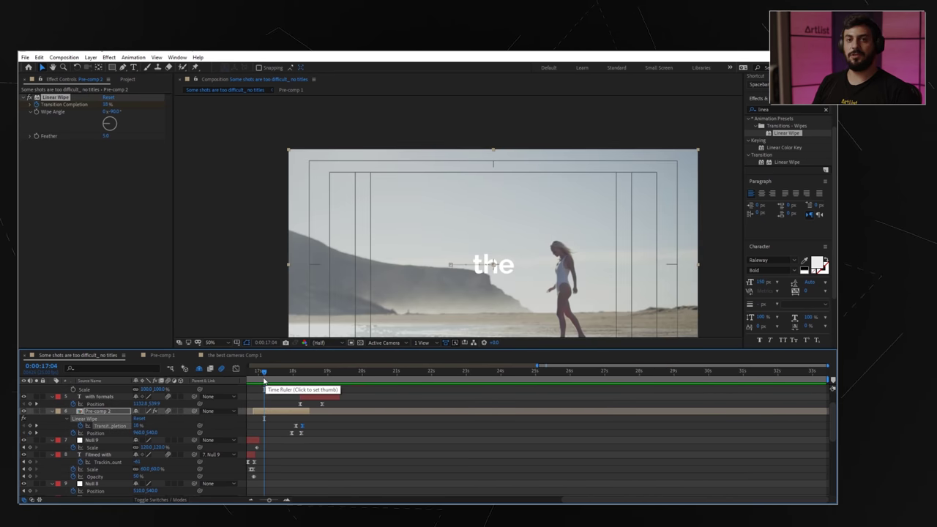
{"action": "left_click", "coordinate": [293, 393]}
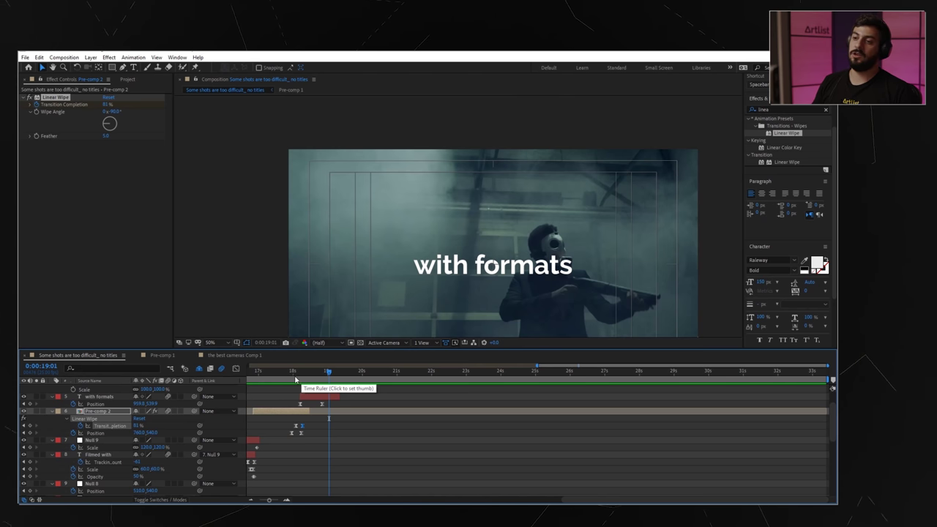
{"action": "left_click", "coordinate": [268, 377]}
{"action": "key", "text": "space"}
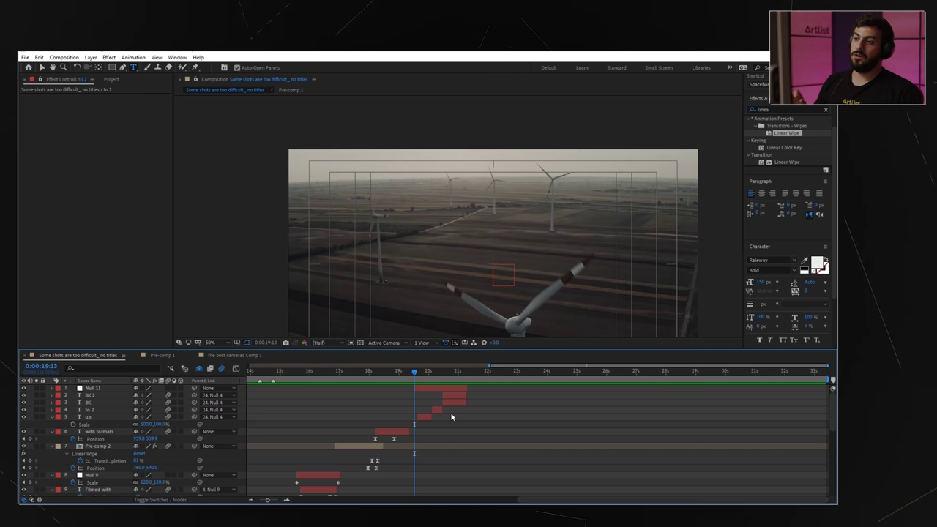
Step: Apply the Slider Control effect to the 8K 2 text layer
{"action": "left_click", "coordinate": [422, 373]}
{"action": "left_click_drag", "start_coordinate": [423, 375], "coordinate": [450, 374]}
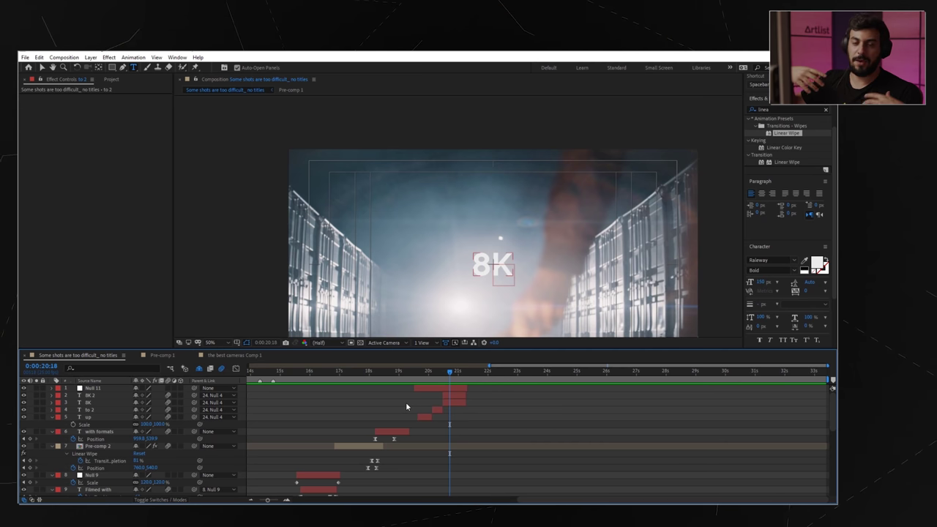
{"action": "left_click", "coordinate": [458, 399]}
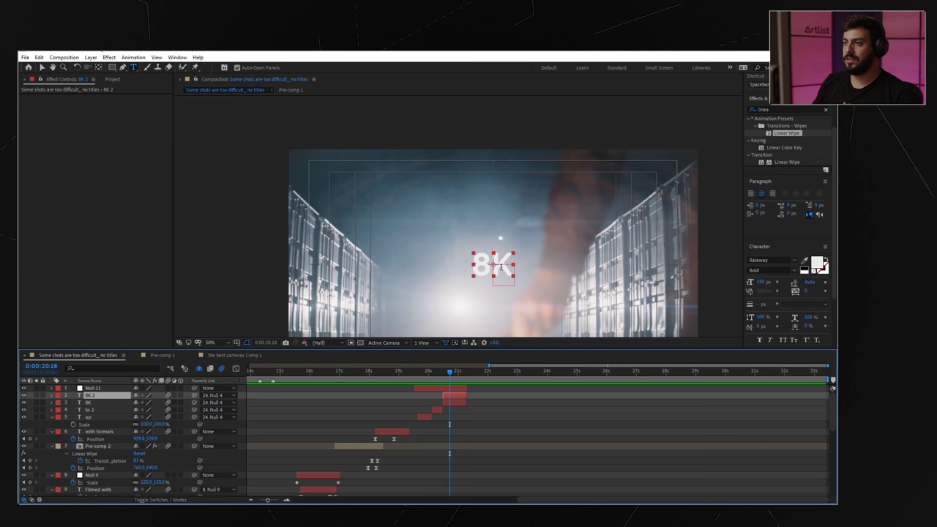
{"action": "key", "text": "v"}
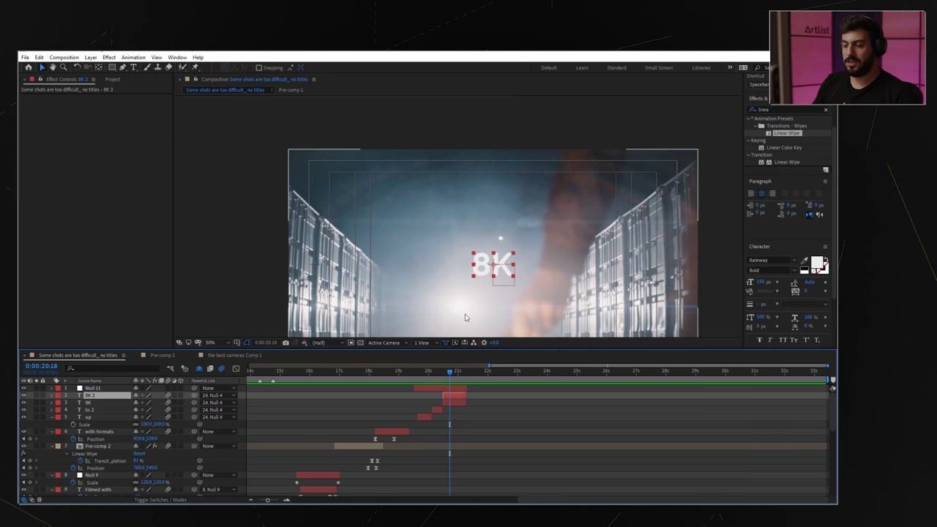
{"action": "left_click", "coordinate": [458, 404]}
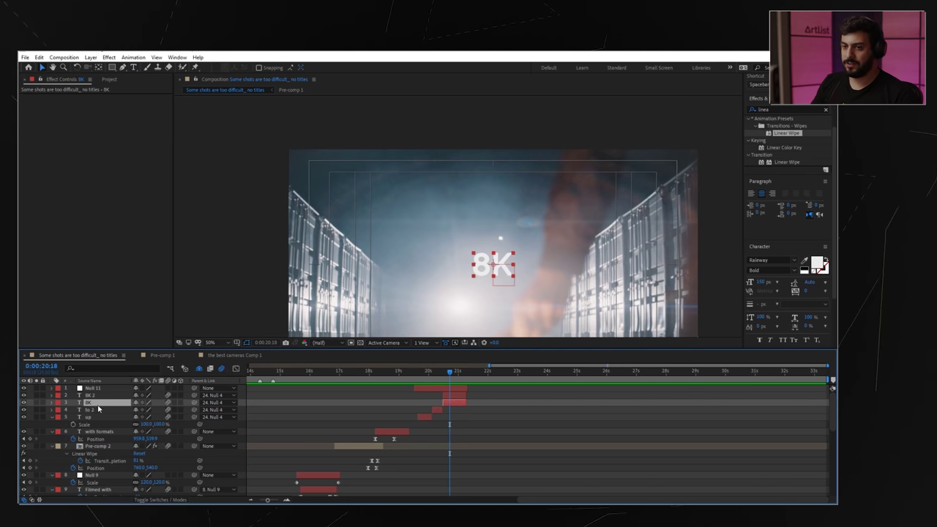
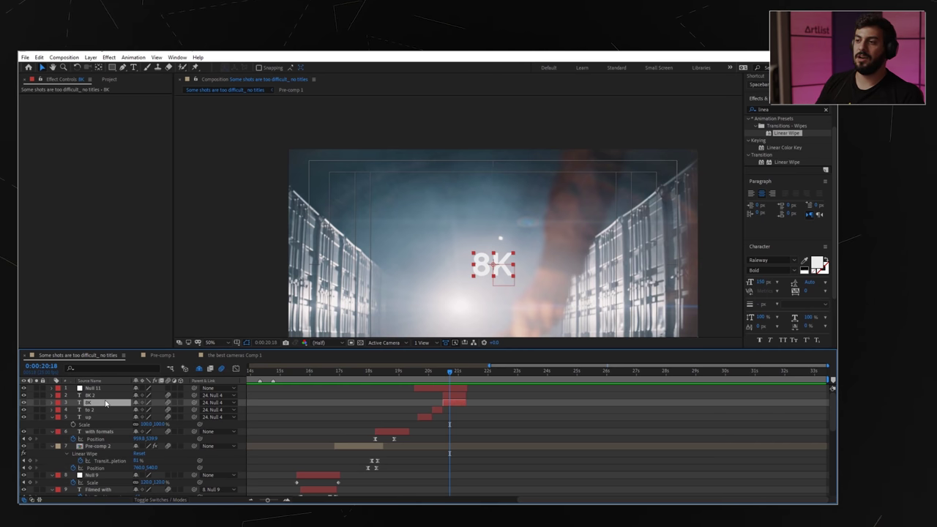
{"action": "left_click", "coordinate": [485, 267]}
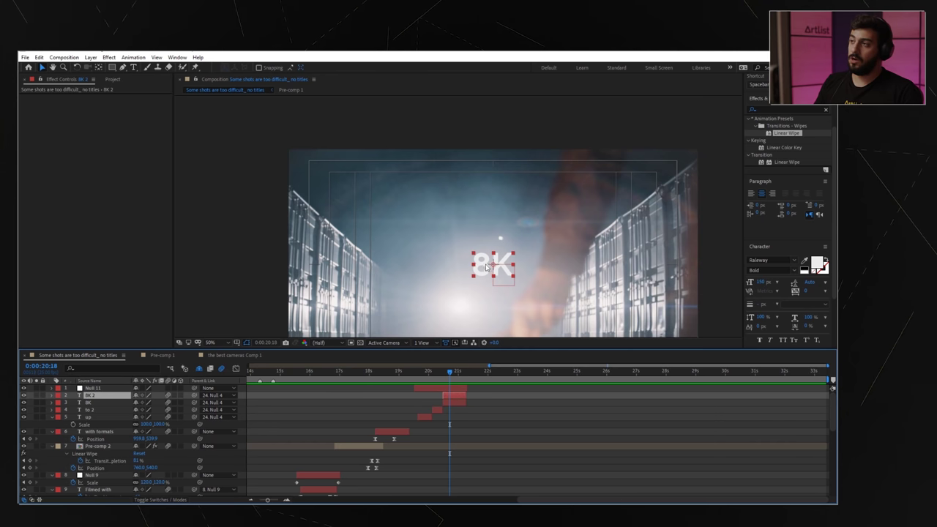
{"action": "left_click_drag", "start_coordinate": [772, 110], "coordinate": [747, 117]}
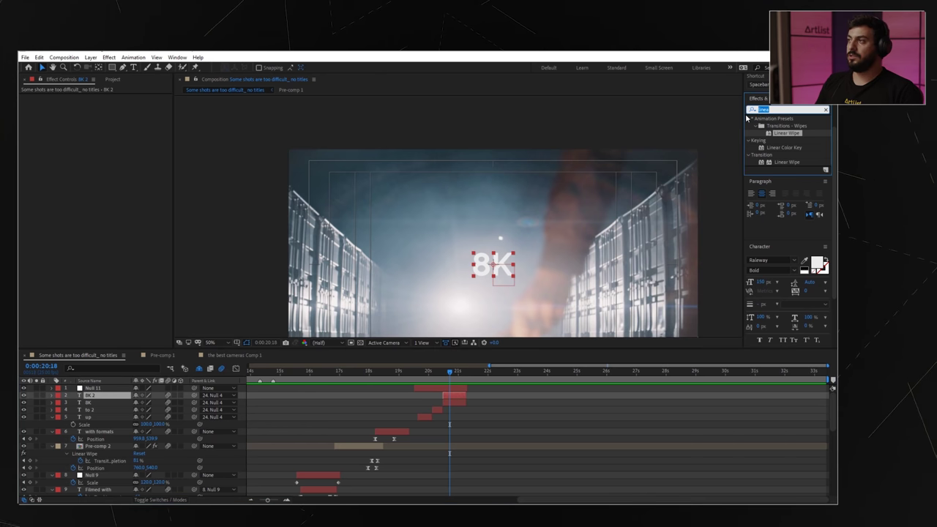
{"action": "type", "text": "slid"}
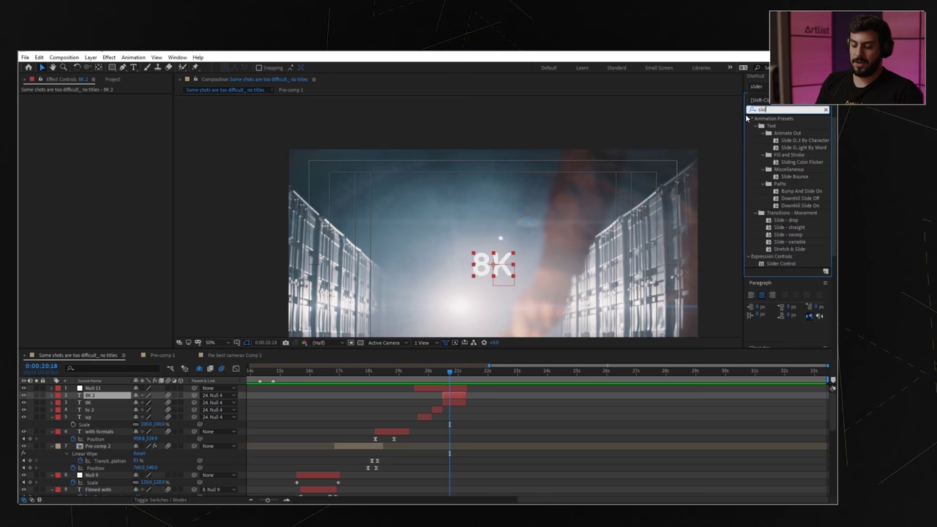
{"action": "type", "text": "er"}
{"action": "left_click_drag", "start_coordinate": [782, 129], "coordinate": [455, 395]}
Step: Add an expression to the 8K 2 layer's Source Text that links it to the Slider Control's Slider
{"action": "left_click", "coordinate": [52, 397]}
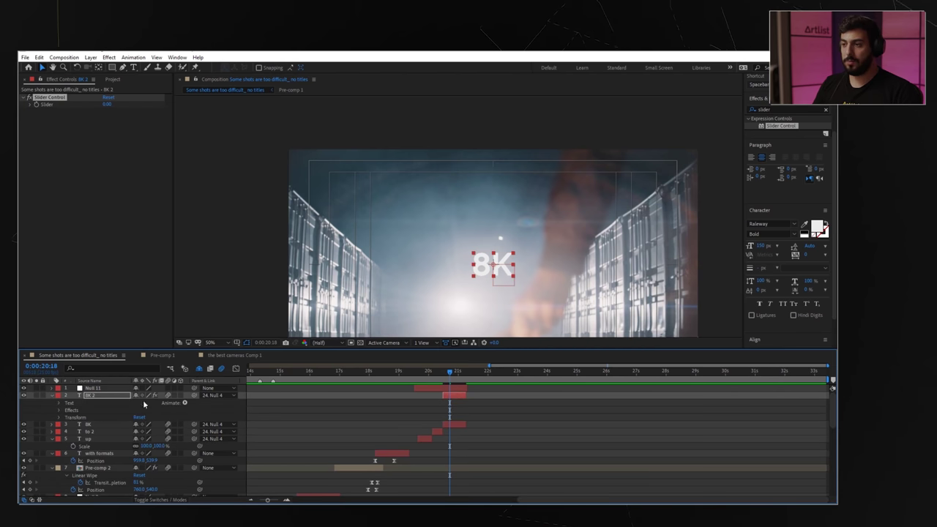
{"action": "left_click", "coordinate": [59, 402]}
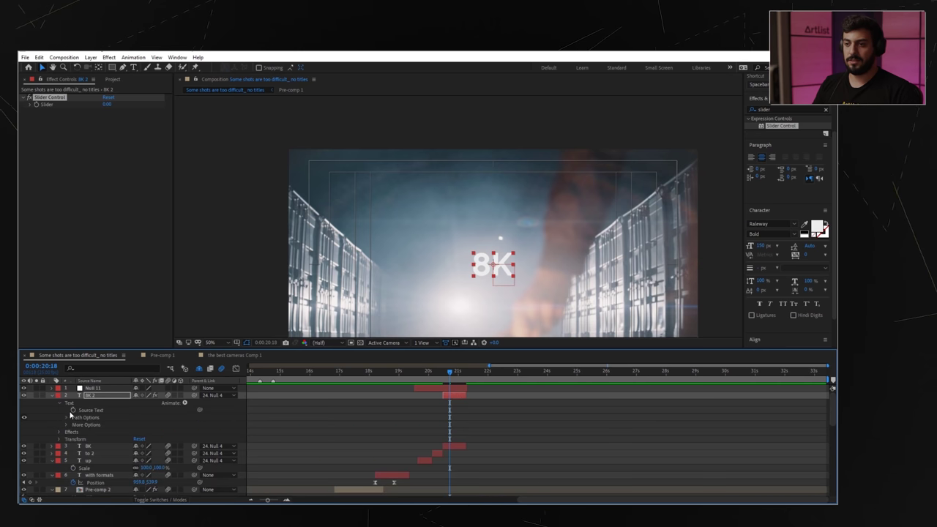
{"action": "left_click", "coordinate": [73, 410], "text": "alt"}
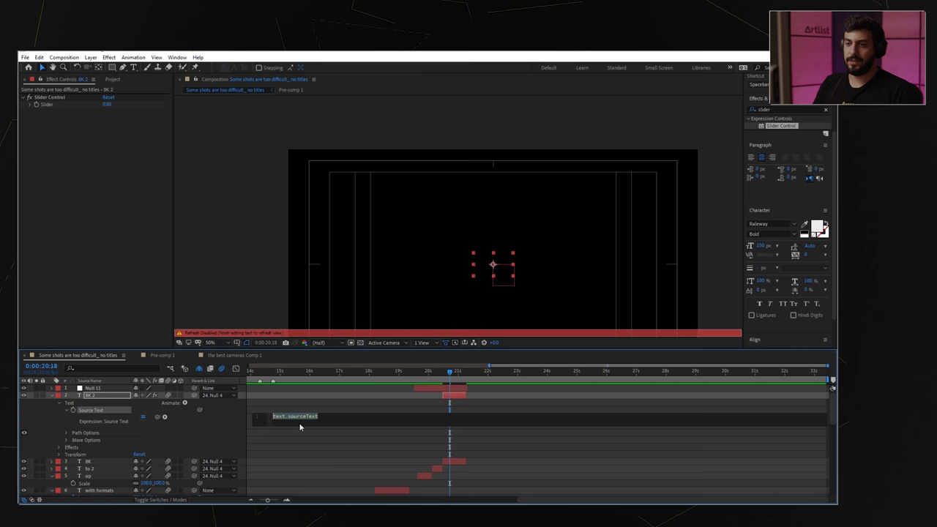
{"action": "left_click", "coordinate": [67, 447]}
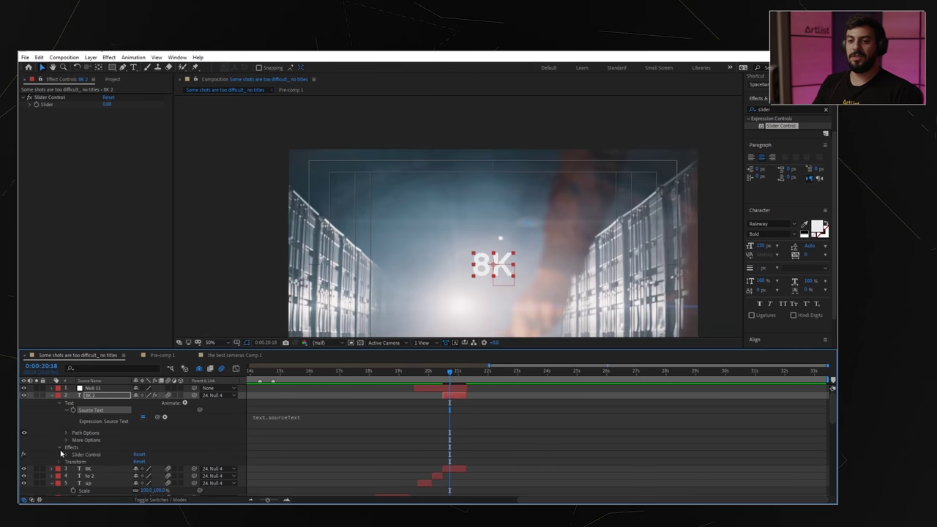
{"action": "left_click", "coordinate": [66, 455]}
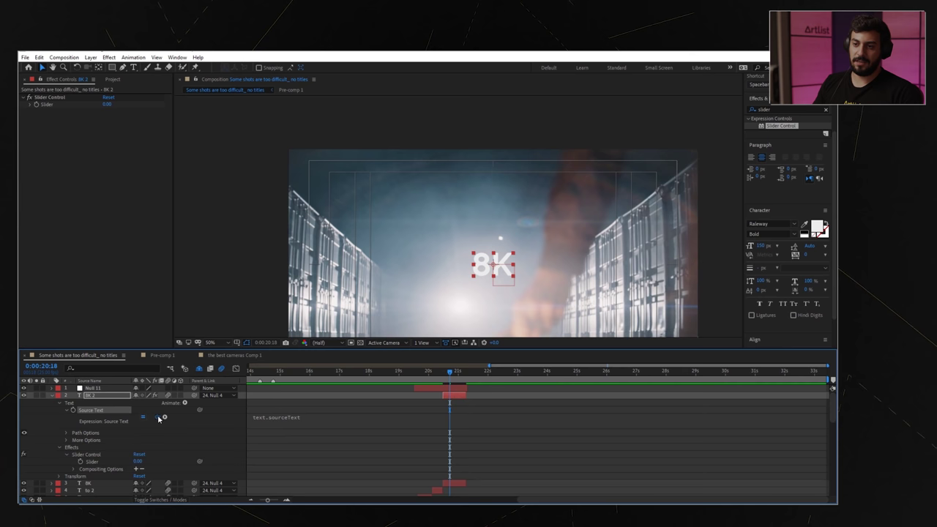
{"action": "left_click_drag", "start_coordinate": [154, 421], "coordinate": [94, 466]}
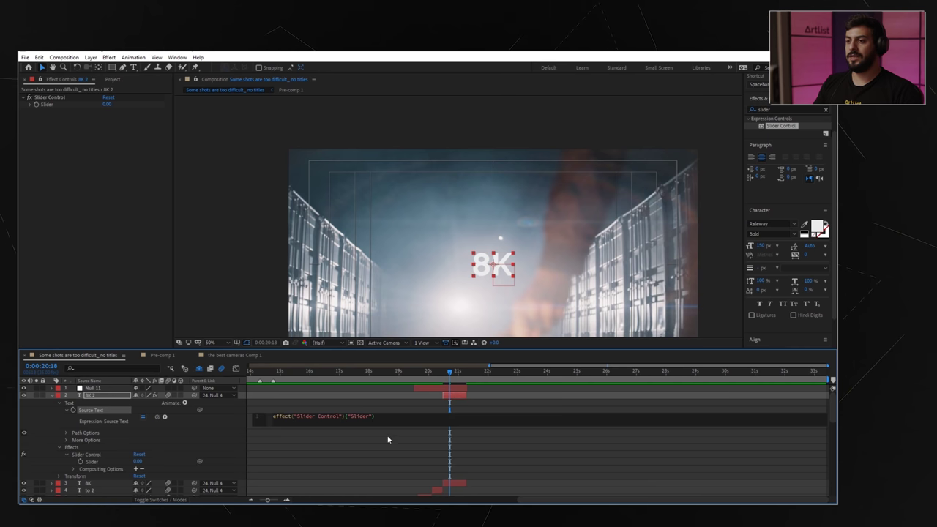
{"action": "left_click", "coordinate": [388, 404]}
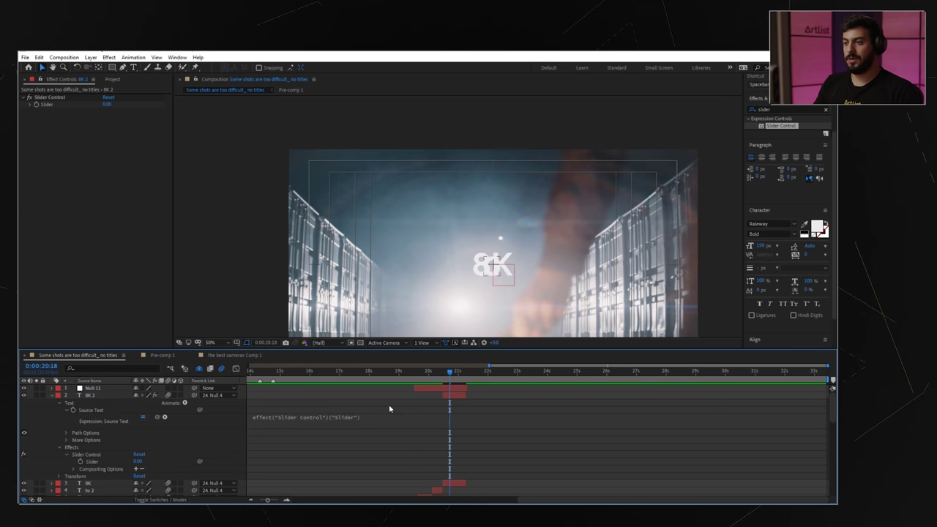
Step: Keyframe the Slider of 8K 2 from 0 to 8, ending at 0:00:20:17, and scrub through the count
{"action": "left_click_drag", "start_coordinate": [105, 103], "coordinate": [103, 104]}
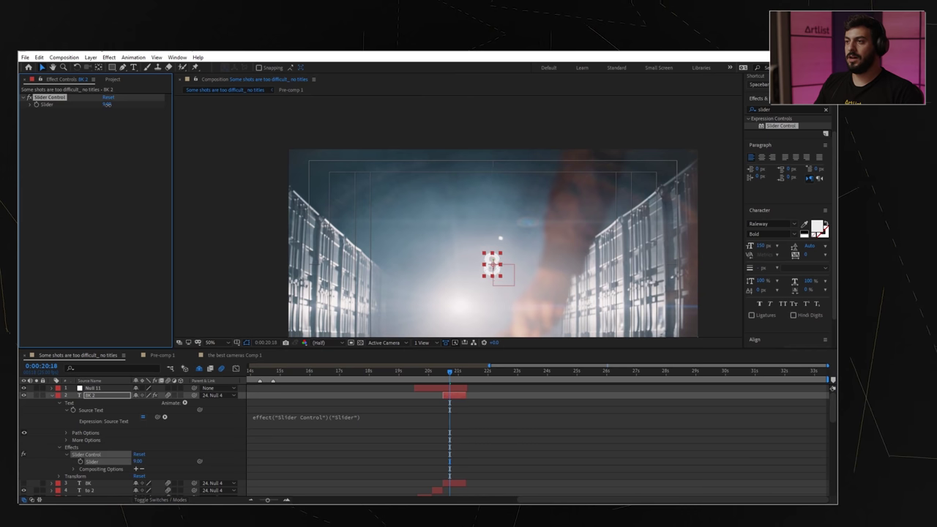
{"action": "left_click", "coordinate": [107, 104]}
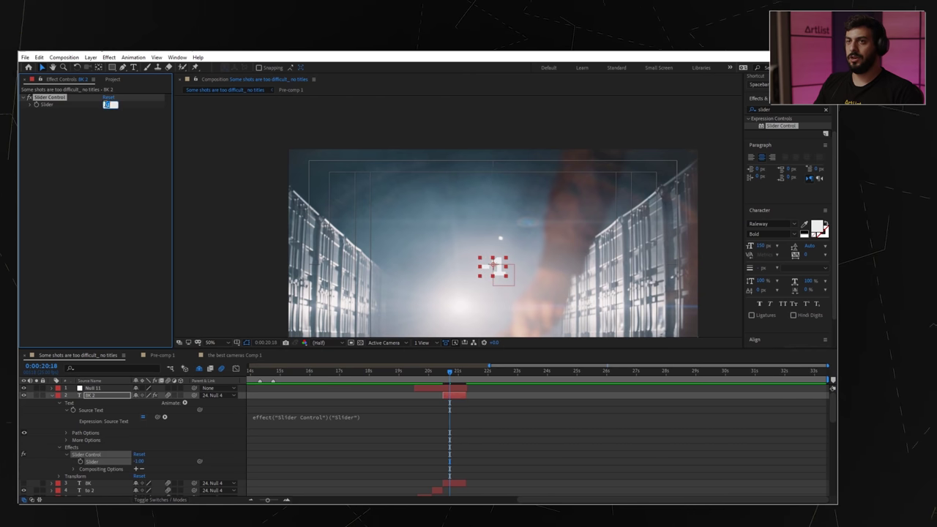
{"action": "type", "text": "0"}
{"action": "left_click", "coordinate": [124, 182]}
{"action": "left_click_drag", "start_coordinate": [449, 378], "coordinate": [445, 380]}
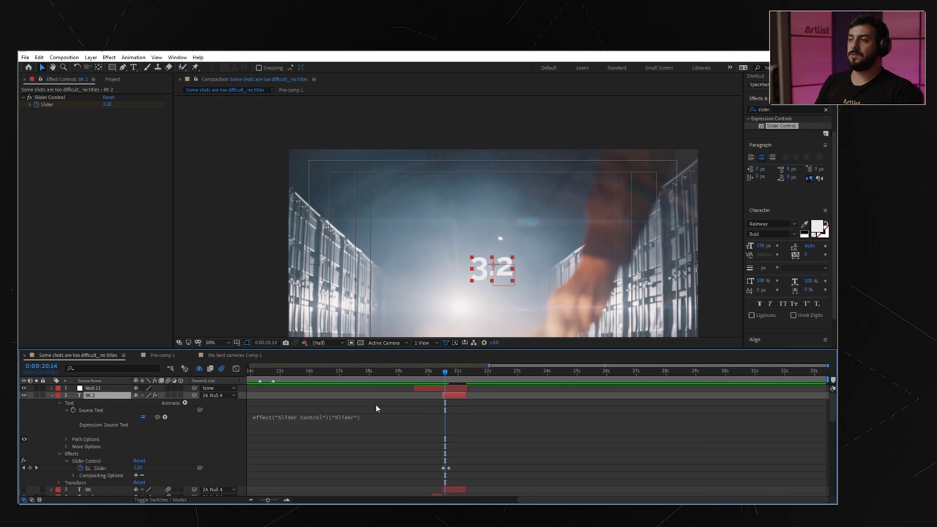
Step: Wrap the Source Text expression of 8K 2 in Math.round() so the counter uses whole numbers
{"action": "left_click", "coordinate": [263, 419]}
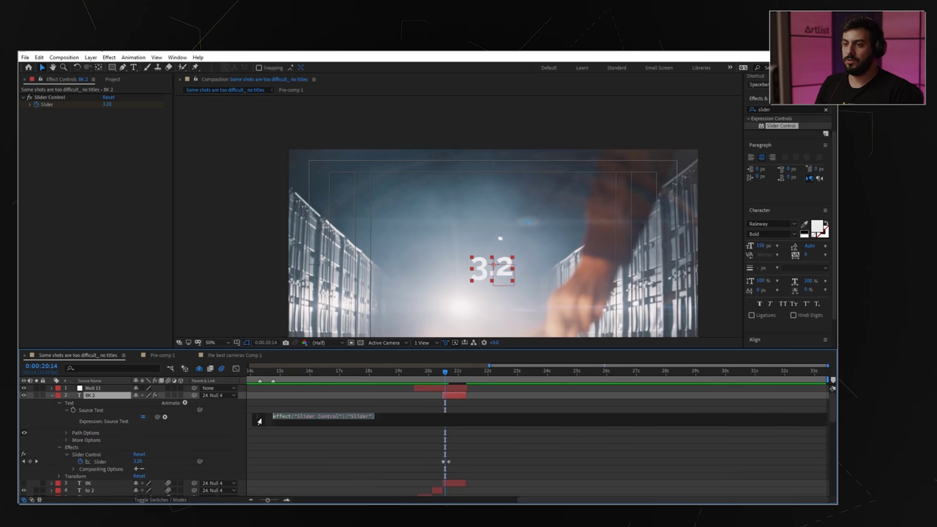
{"action": "left_click", "coordinate": [273, 417]}
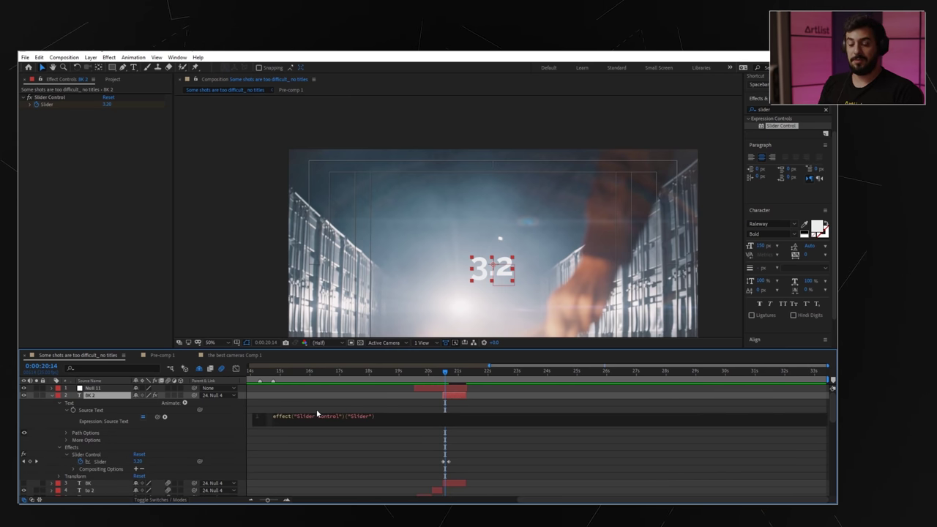
{"action": "type", "text": "Math"}
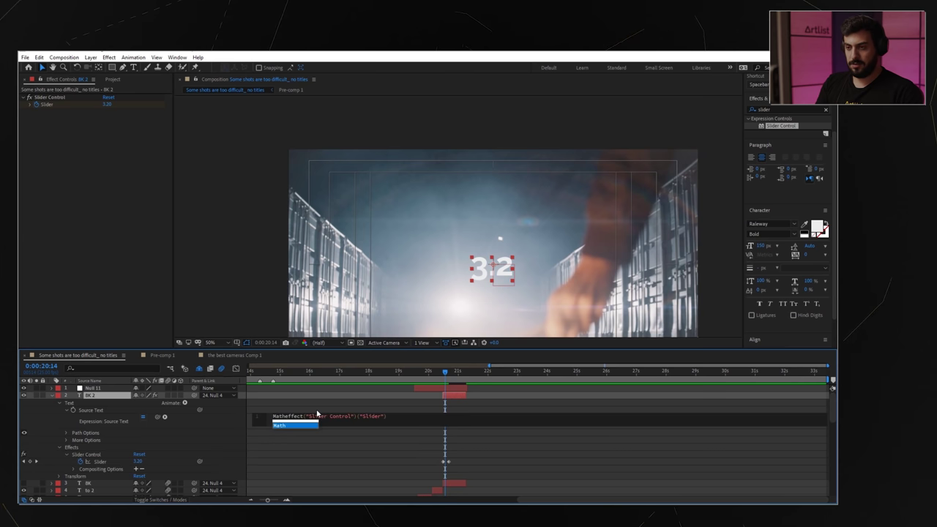
{"action": "type", "text": ".round("}
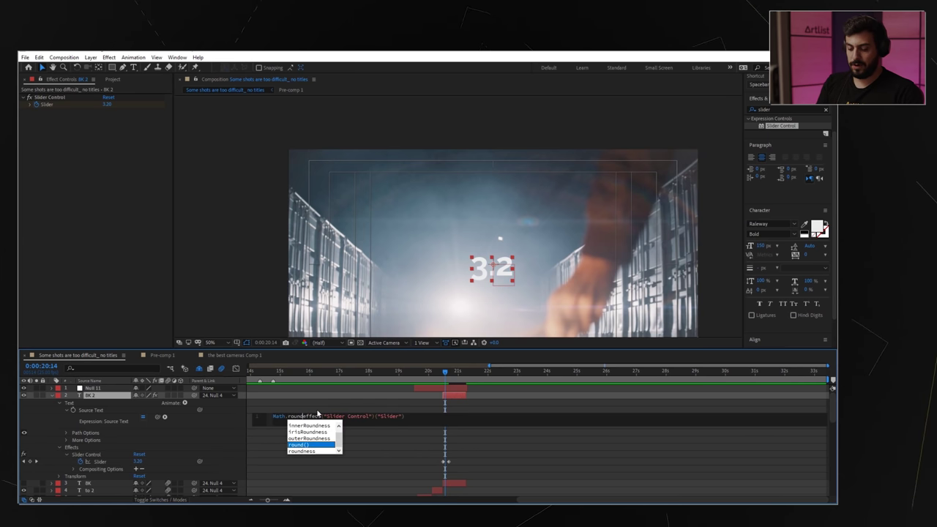
{"action": "key", "text": "Delete"}
{"action": "key", "text": "End"}
{"action": "type", "text": ")"}
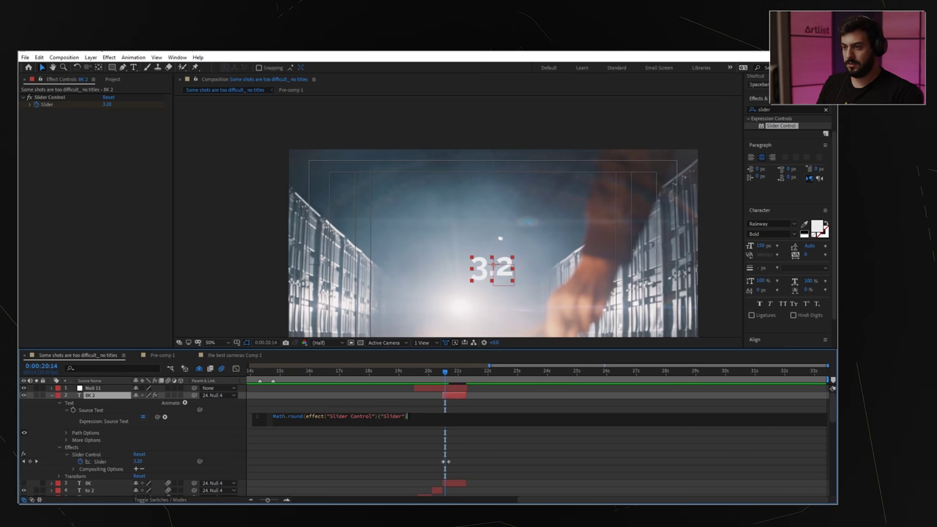
{"action": "left_click", "coordinate": [421, 445]}
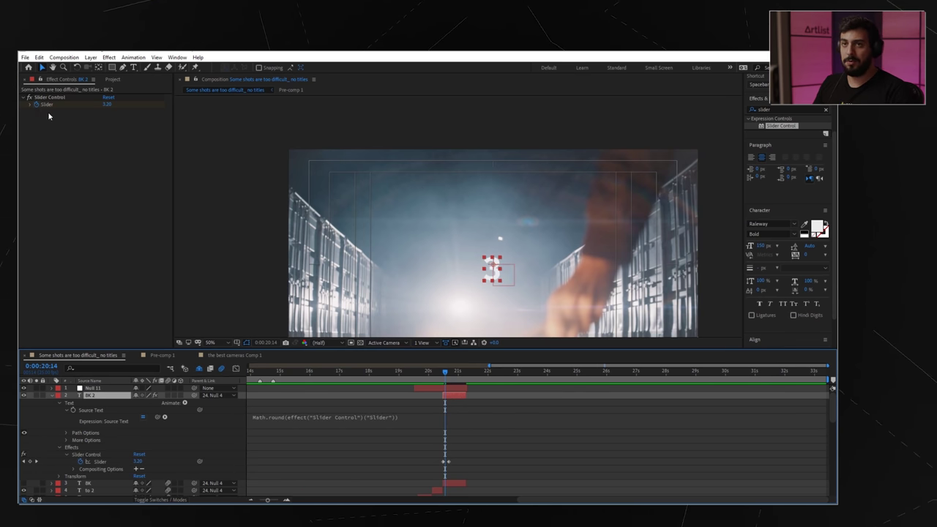
Step: Show only the keyframed properties of 8K 2 and set the Slider's starting value to 1
{"action": "key", "text": "u"}
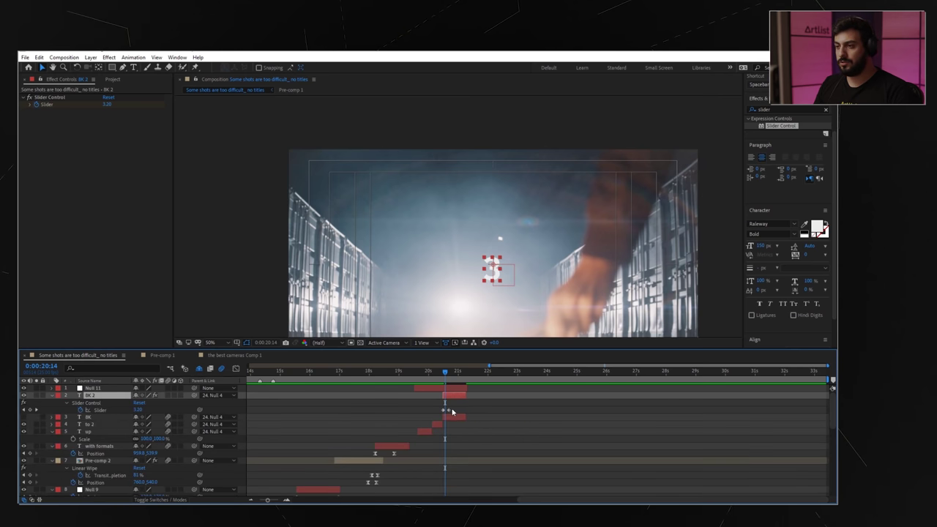
{"action": "left_click", "coordinate": [449, 414]}
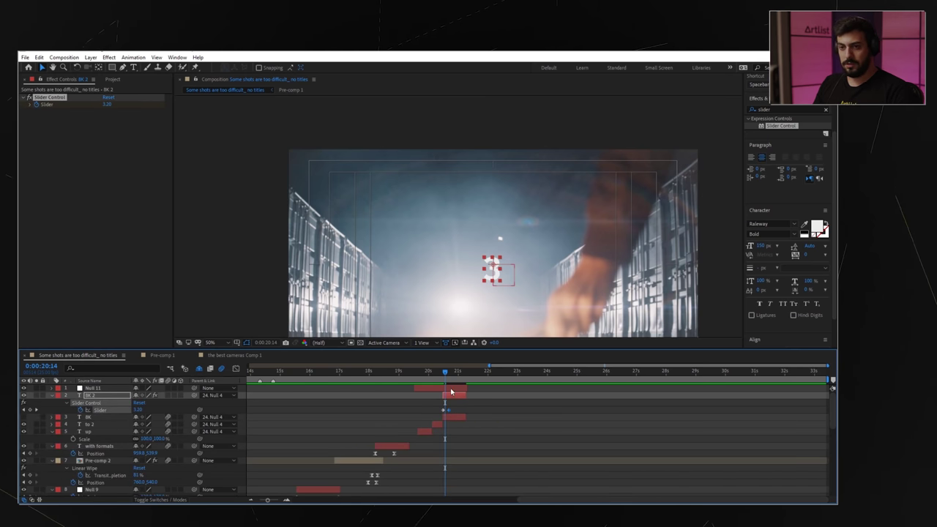
{"action": "key", "text": "equal"}
{"action": "key", "text": "equal"}
{"action": "left_click_drag", "start_coordinate": [445, 373], "coordinate": [431, 375]}
{"action": "left_click", "coordinate": [138, 410]}
{"action": "type", "text": "1"}
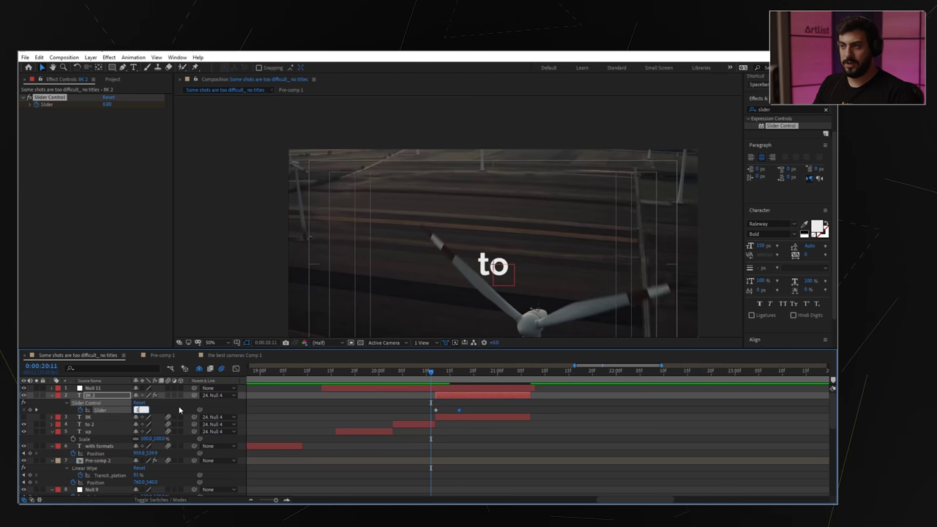
{"action": "key", "text": "Return"}
Step: Move the Slider's last keyframe to 0:00:21:05 with both keyframes eased, and preview the 8K 2 count
{"action": "left_click_drag", "start_coordinate": [430, 372], "coordinate": [459, 376]}
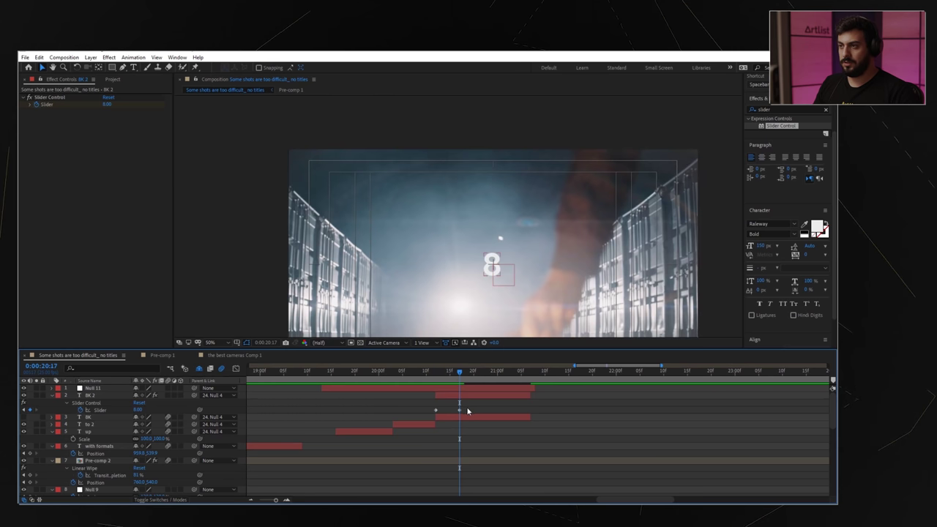
{"action": "mouse_move", "coordinate": [459, 414]}
{"action": "left_click_drag", "start_coordinate": [459, 414], "coordinate": [483, 412]}
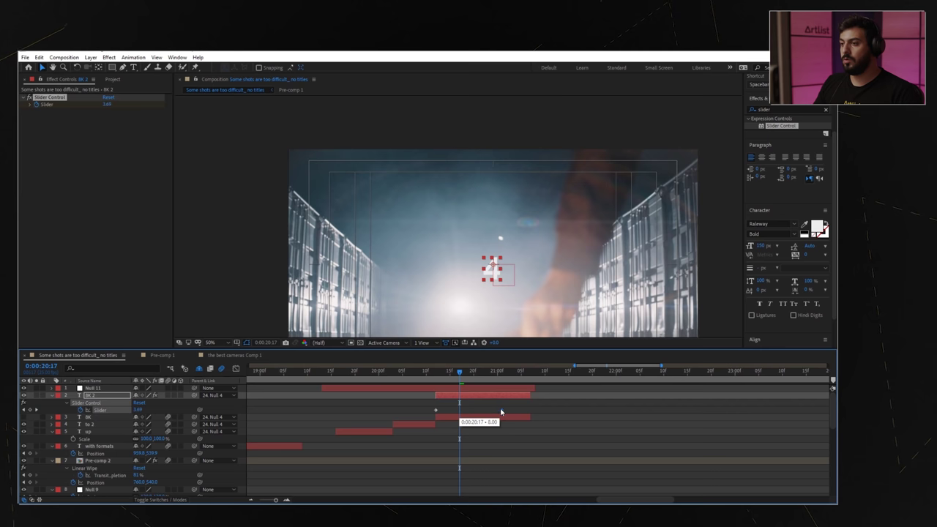
{"action": "left_click_drag", "start_coordinate": [500, 375], "coordinate": [444, 378]}
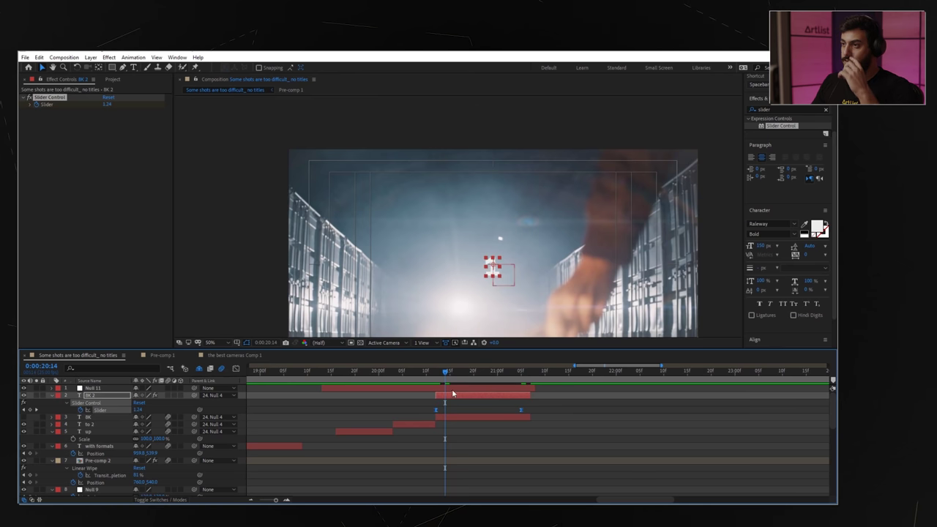
{"action": "key", "text": "space"}
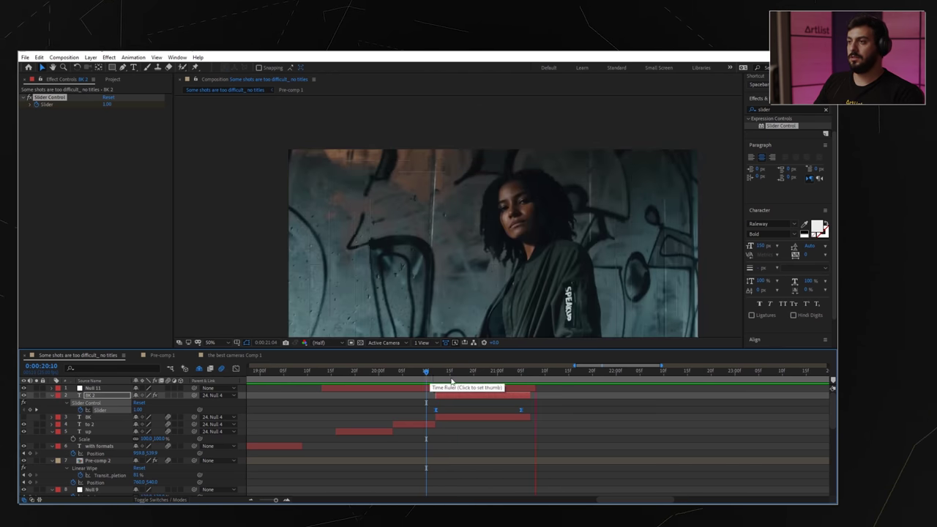
{"action": "left_click", "coordinate": [438, 379]}
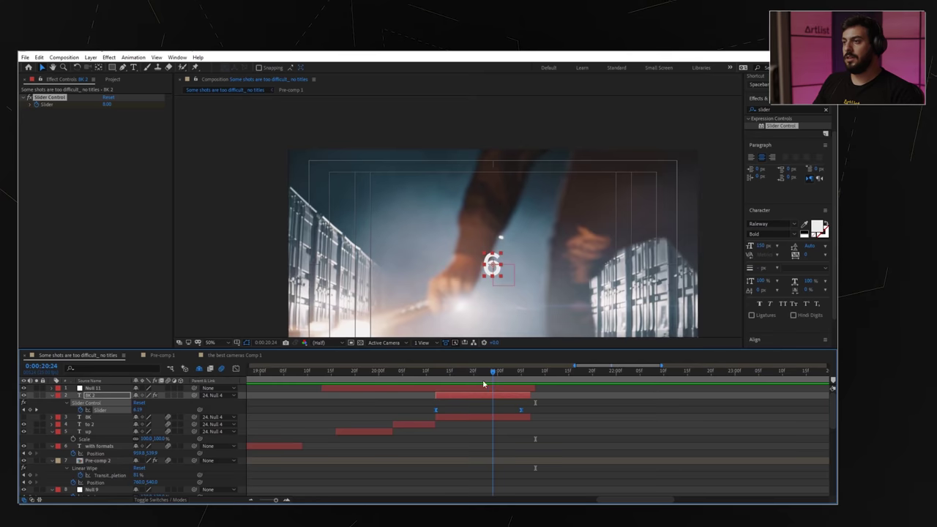
{"action": "left_click", "coordinate": [427, 380]}
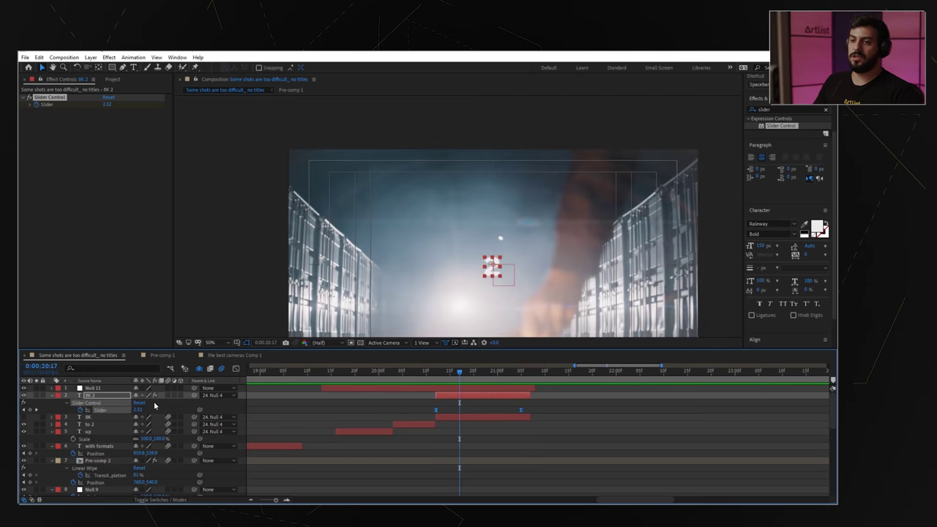
Step: Reshape the Slider's speed graph so the count peaks just after the first keyframe and slows gradually towards the last
{"action": "left_click", "coordinate": [236, 368]}
{"action": "left_click_drag", "start_coordinate": [544, 448], "coordinate": [443, 477]}
{"action": "left_click", "coordinate": [440, 373]}
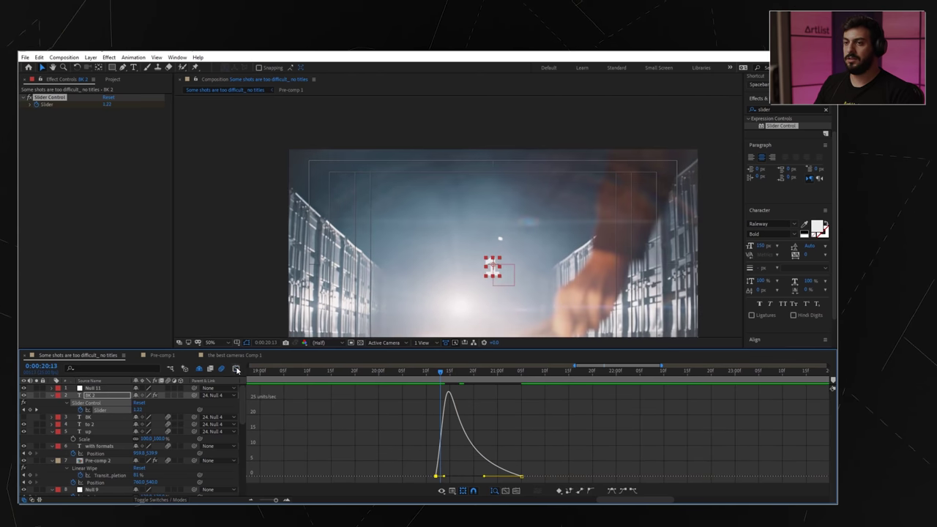
{"action": "left_click", "coordinate": [235, 369]}
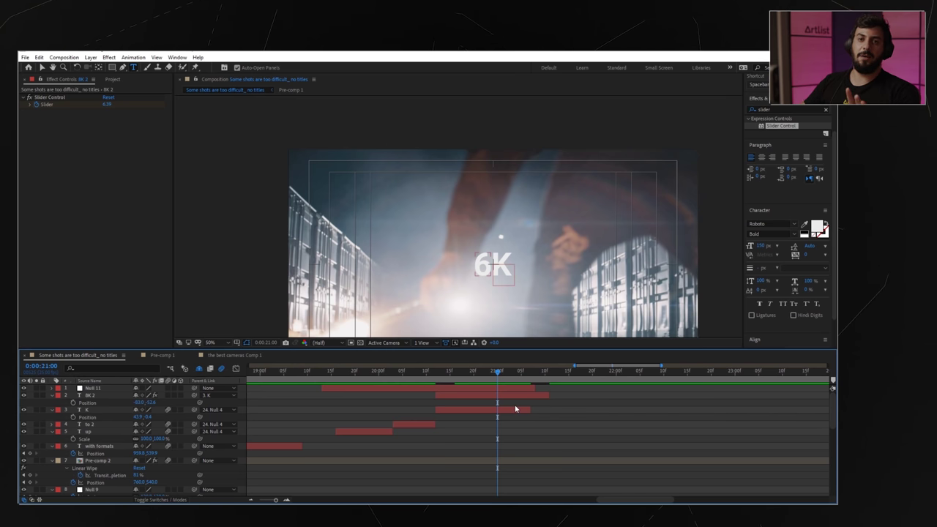
Step: Turn the 8K 2 and K text layers into 3D layers, with the playhead at 0:00:21:03
{"action": "mouse_move", "coordinate": [497, 373]}
{"action": "left_mouse_down"}
{"action": "mouse_move", "coordinate": [527, 376]}
{"action": "mouse_move", "coordinate": [510, 376]}
{"action": "left_mouse_up"}
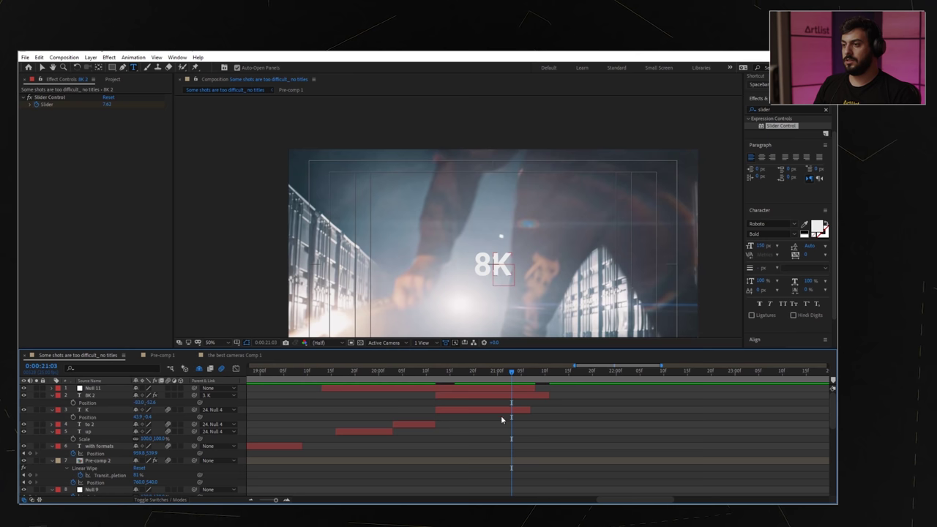
{"action": "left_click", "coordinate": [498, 409]}
{"action": "left_click", "coordinate": [95, 402]}
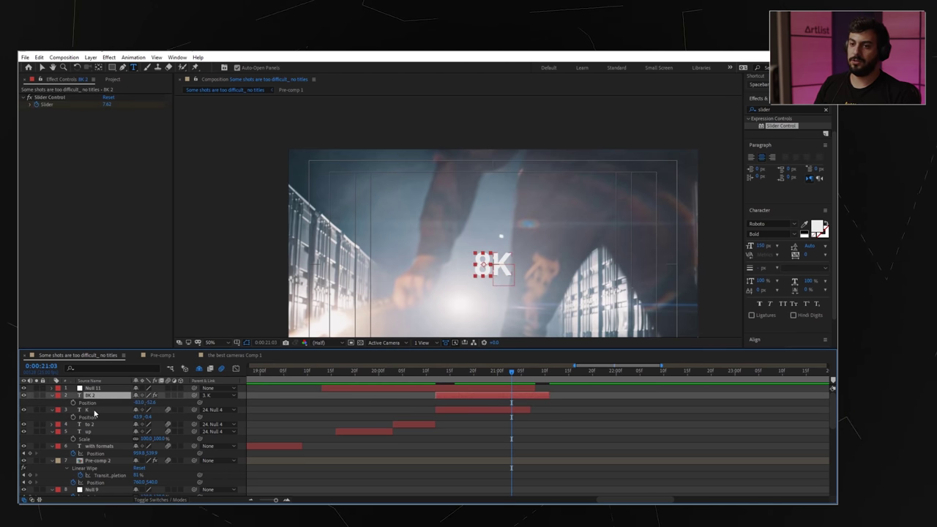
{"action": "left_click", "coordinate": [93, 414]}
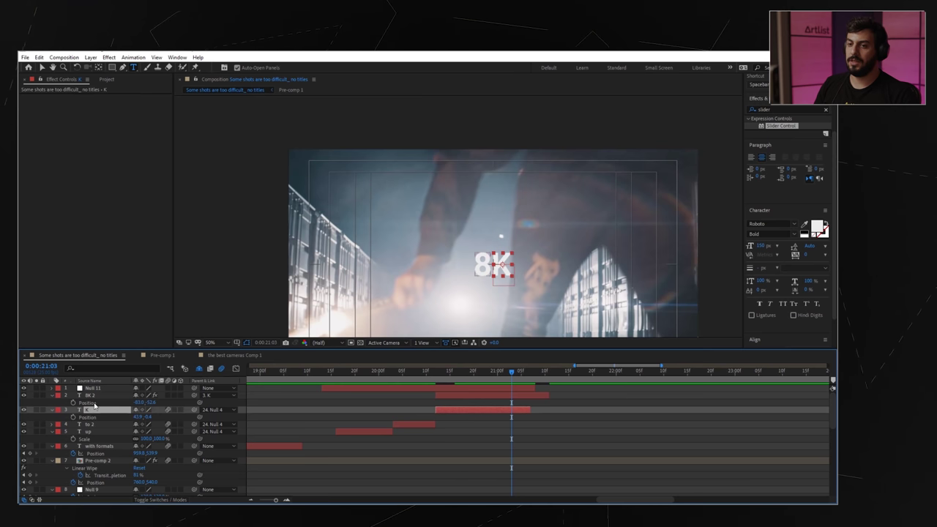
{"action": "left_click", "coordinate": [96, 396]}
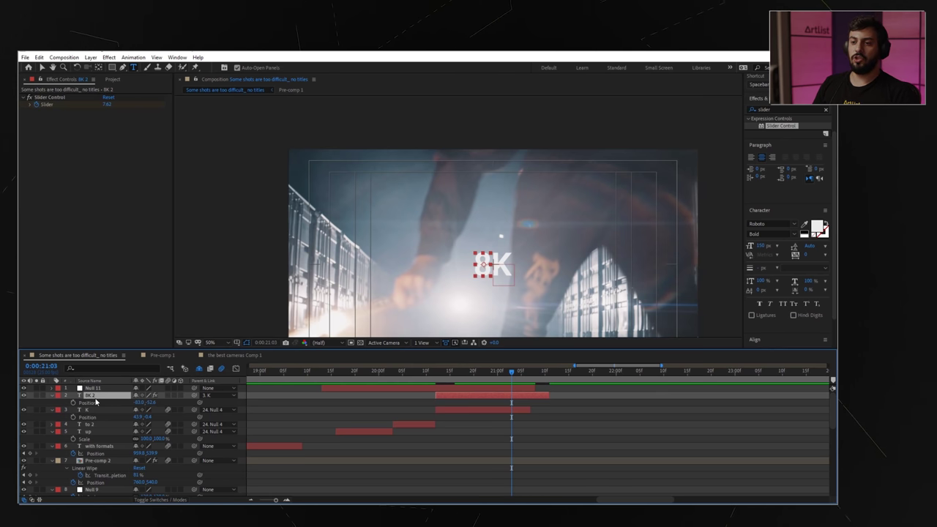
{"action": "left_click", "coordinate": [180, 396]}
{"action": "left_click", "coordinate": [180, 446]}
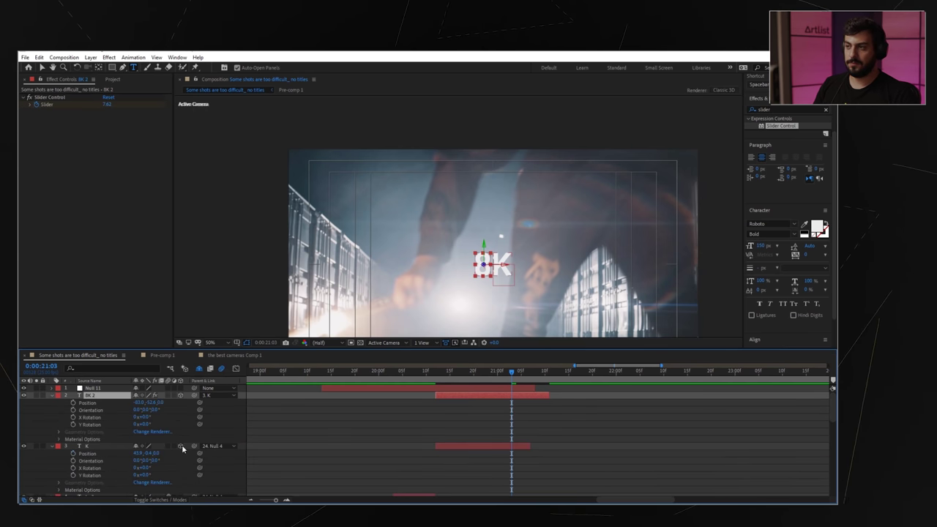
{"action": "left_click", "coordinate": [556, 432]}
{"action": "left_click", "coordinate": [496, 445]}
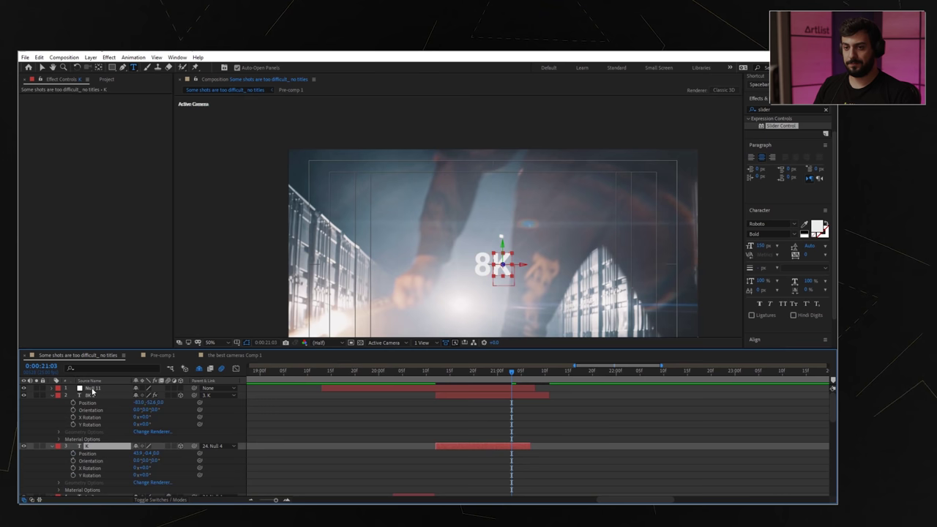
Step: Collapse the 8K 2 layer's properties and add a Position keyframe to the K layer at 0:00:21:03
{"action": "left_click", "coordinate": [53, 396]}
{"action": "left_click", "coordinate": [513, 411]}
{"action": "left_click", "coordinate": [489, 403]}
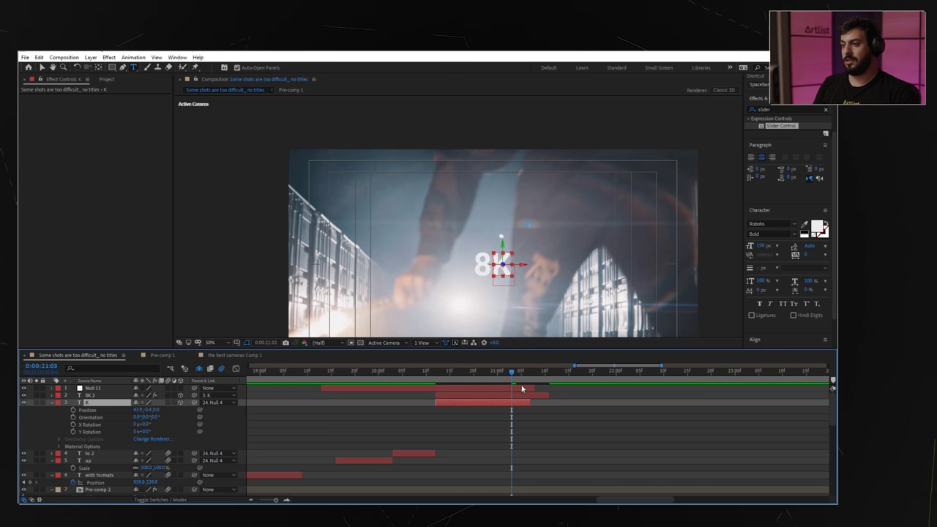
{"action": "left_click", "coordinate": [73, 411]}
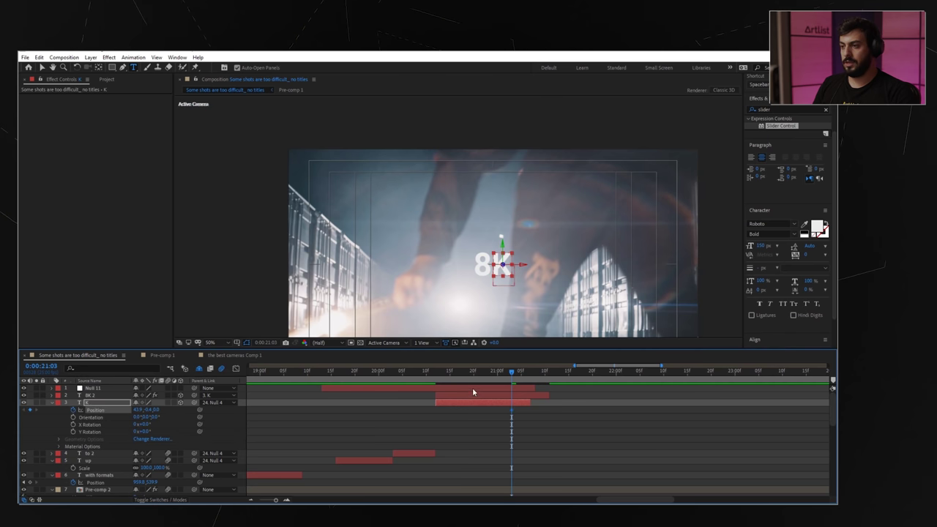
Step: At 0:00:21:06, set K's Z position to about -2700 so the text flies past the camera
{"action": "left_click_drag", "start_coordinate": [511, 374], "coordinate": [525, 377]}
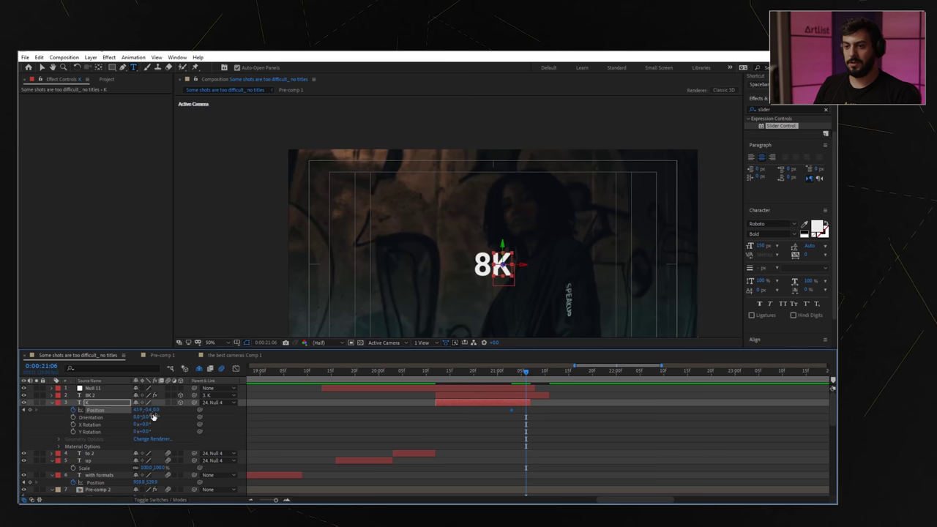
{"action": "left_click_drag", "start_coordinate": [156, 410], "coordinate": [102, 409]}
{"action": "right_click", "coordinate": [57, 424]}
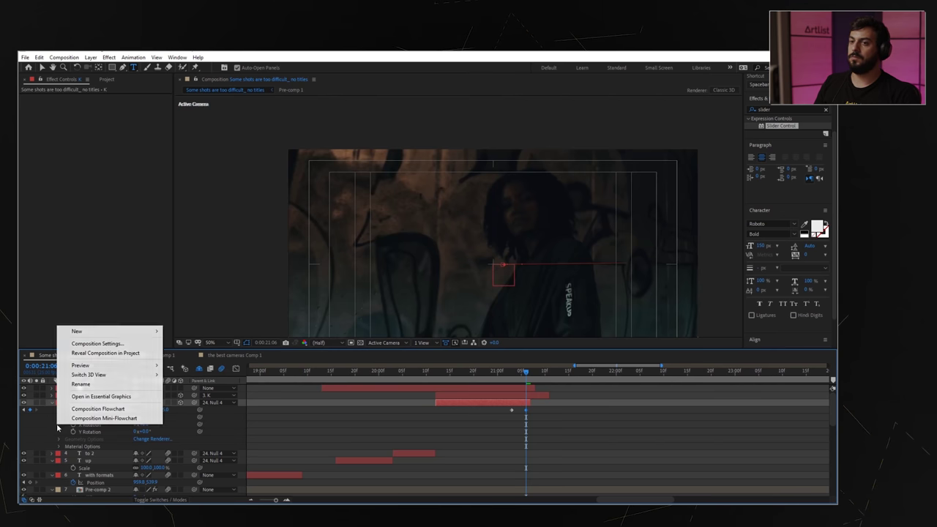
{"action": "left_click", "coordinate": [287, 426]}
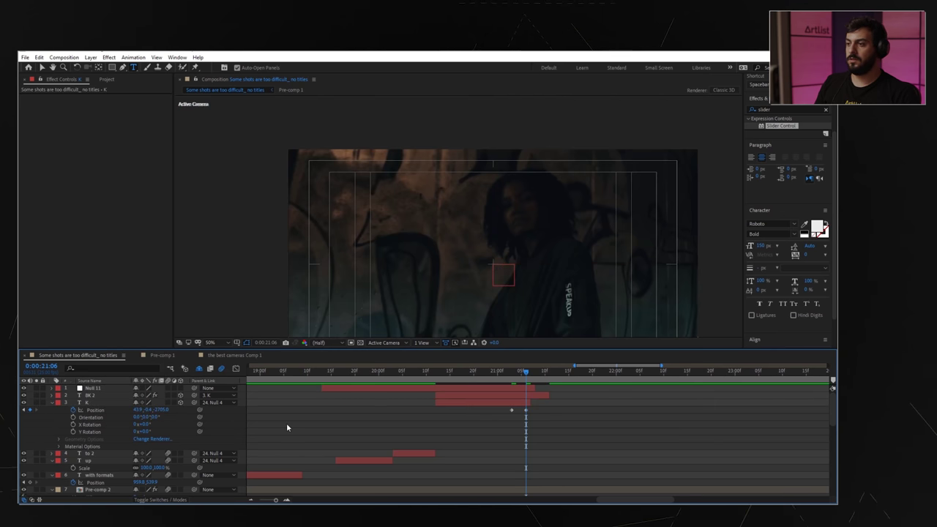
Step: Ease both Position keyframes of K and adjust the last keyframe in the speed graph
{"action": "left_click", "coordinate": [516, 410]}
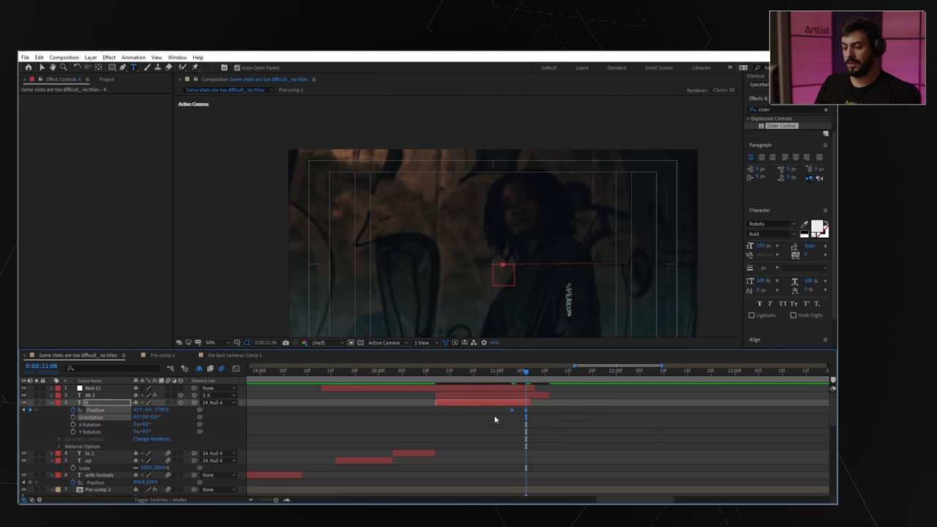
{"action": "left_click", "coordinate": [556, 422]}
{"action": "left_click", "coordinate": [236, 368]}
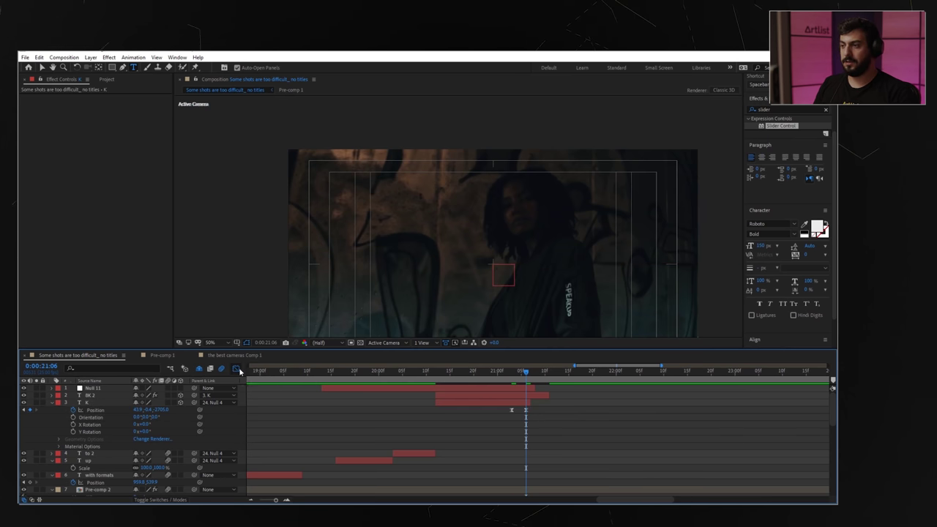
{"action": "left_click", "coordinate": [95, 411]}
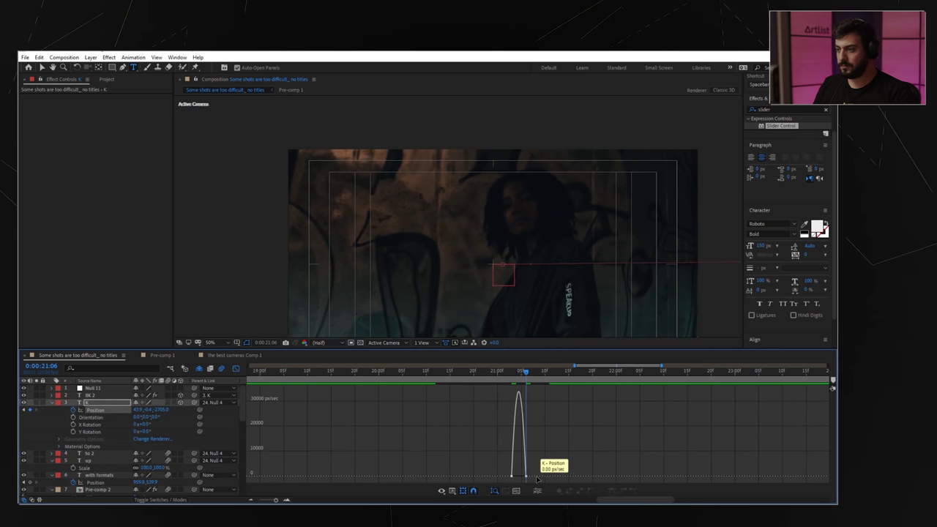
{"action": "scroll", "coordinate": [540, 462], "scroll_direction": "up", "scroll_amount": 5}
{"action": "left_click_drag", "start_coordinate": [559, 439], "coordinate": [522, 479]}
Step: Preview the 8K text flying towards the camera, starting at 0:00:20:24
{"action": "left_click_drag", "start_coordinate": [454, 375], "coordinate": [507, 380]}
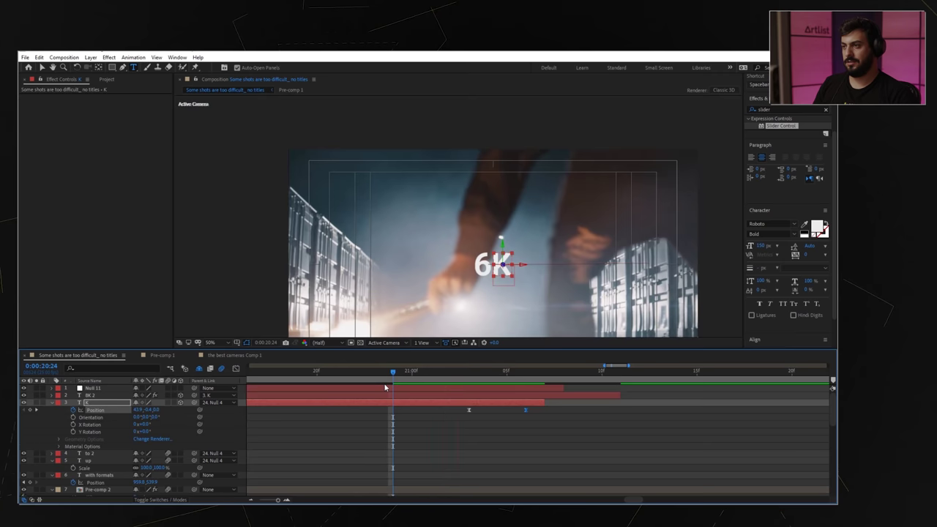
{"action": "key", "text": "space"}
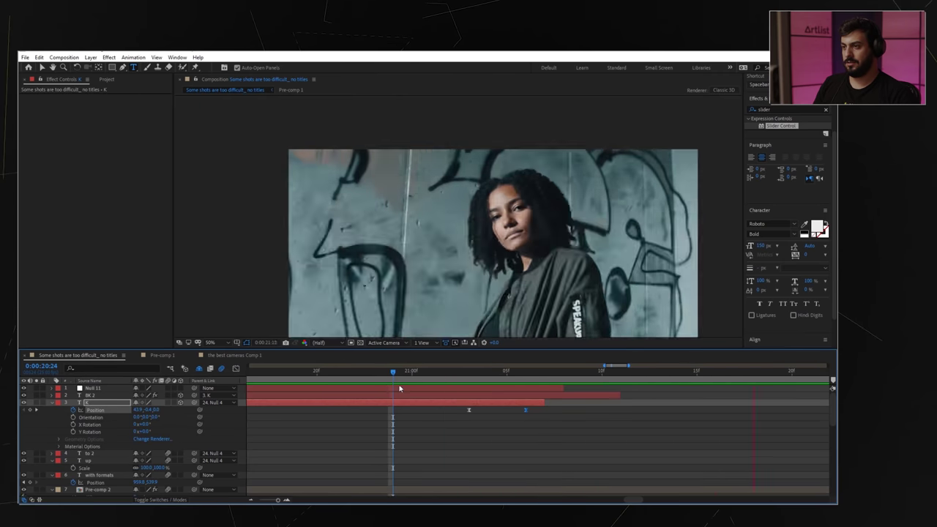
{"action": "key", "text": "space"}
Step: Extend the K layer to end together with 8K 2 and move its first Position keyframe back to the layer's start
{"action": "left_click", "coordinate": [463, 374]}
{"action": "key", "text": "minus"}
{"action": "key", "text": "minus"}
{"action": "left_click_drag", "start_coordinate": [409, 382], "coordinate": [367, 380]}
{"action": "left_click_drag", "start_coordinate": [387, 413], "coordinate": [315, 414]}
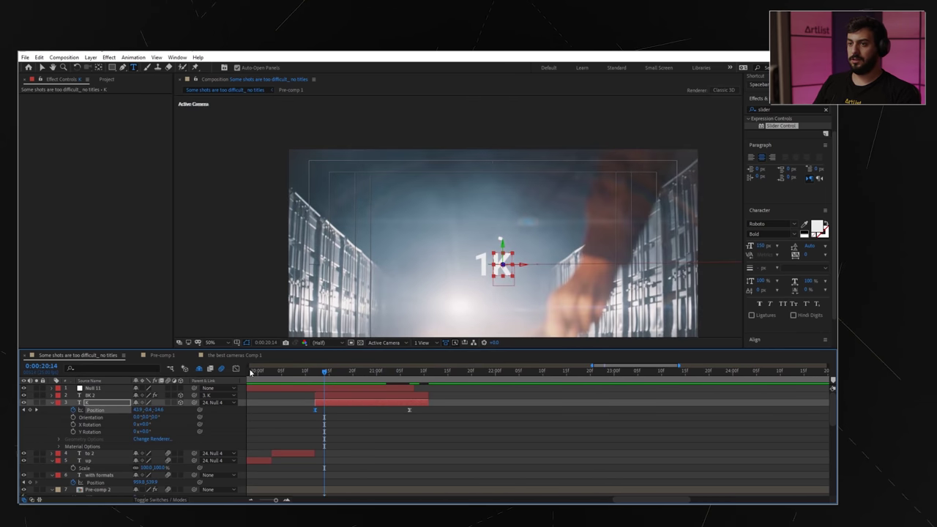
Step: Enable motion blur on 8K 2 and K, and scrub through the count to check the move towards the camera
{"action": "left_click_drag", "start_coordinate": [324, 375], "coordinate": [367, 384]}
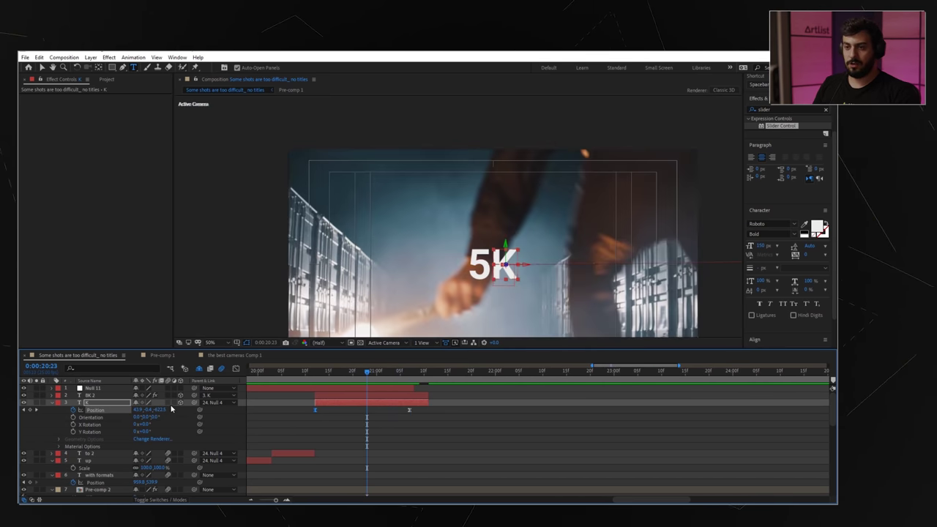
{"action": "left_click_drag", "start_coordinate": [318, 375], "coordinate": [418, 380]}
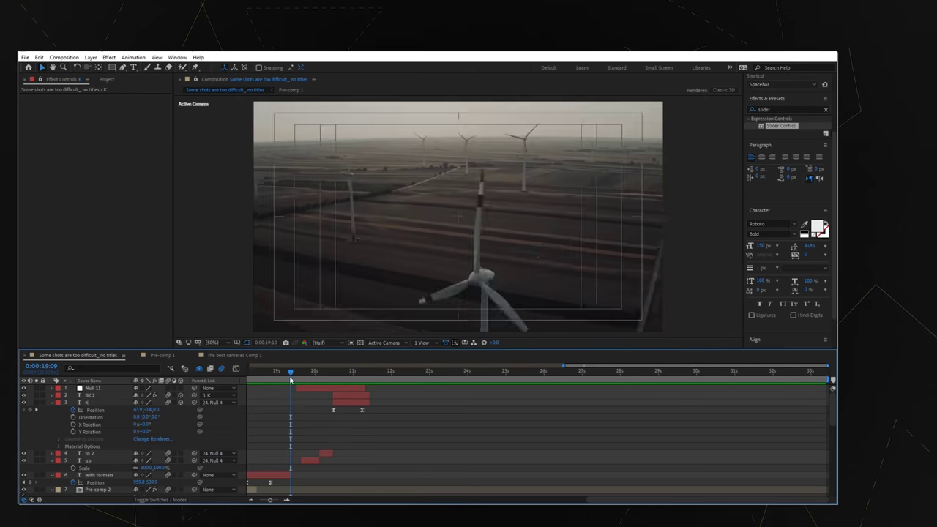